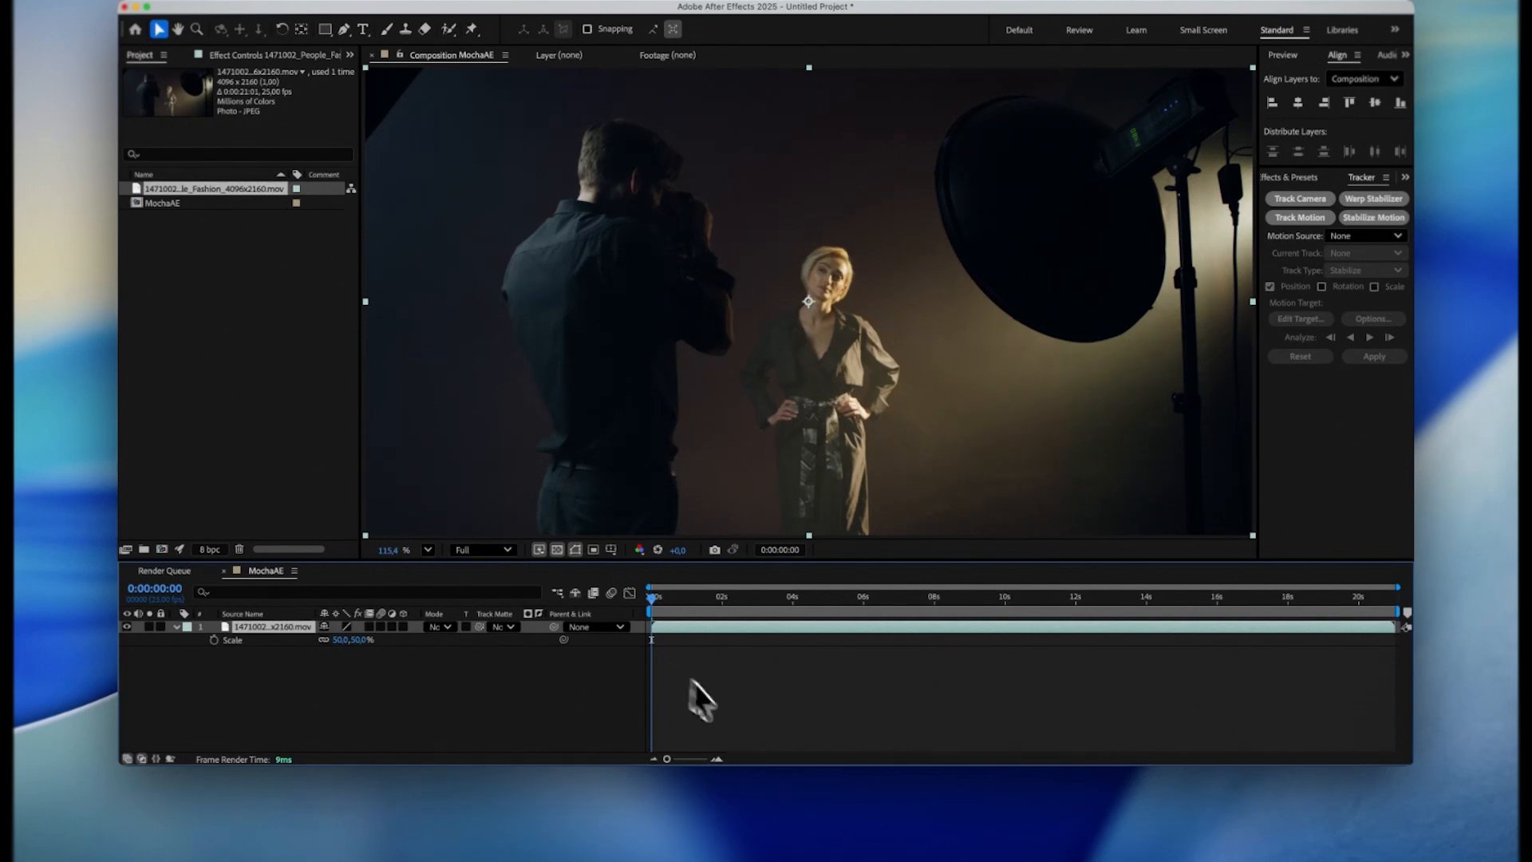
- Pre-compose the fashion shoot clip, moving all attributes into the new composition
left_click(721, 704)
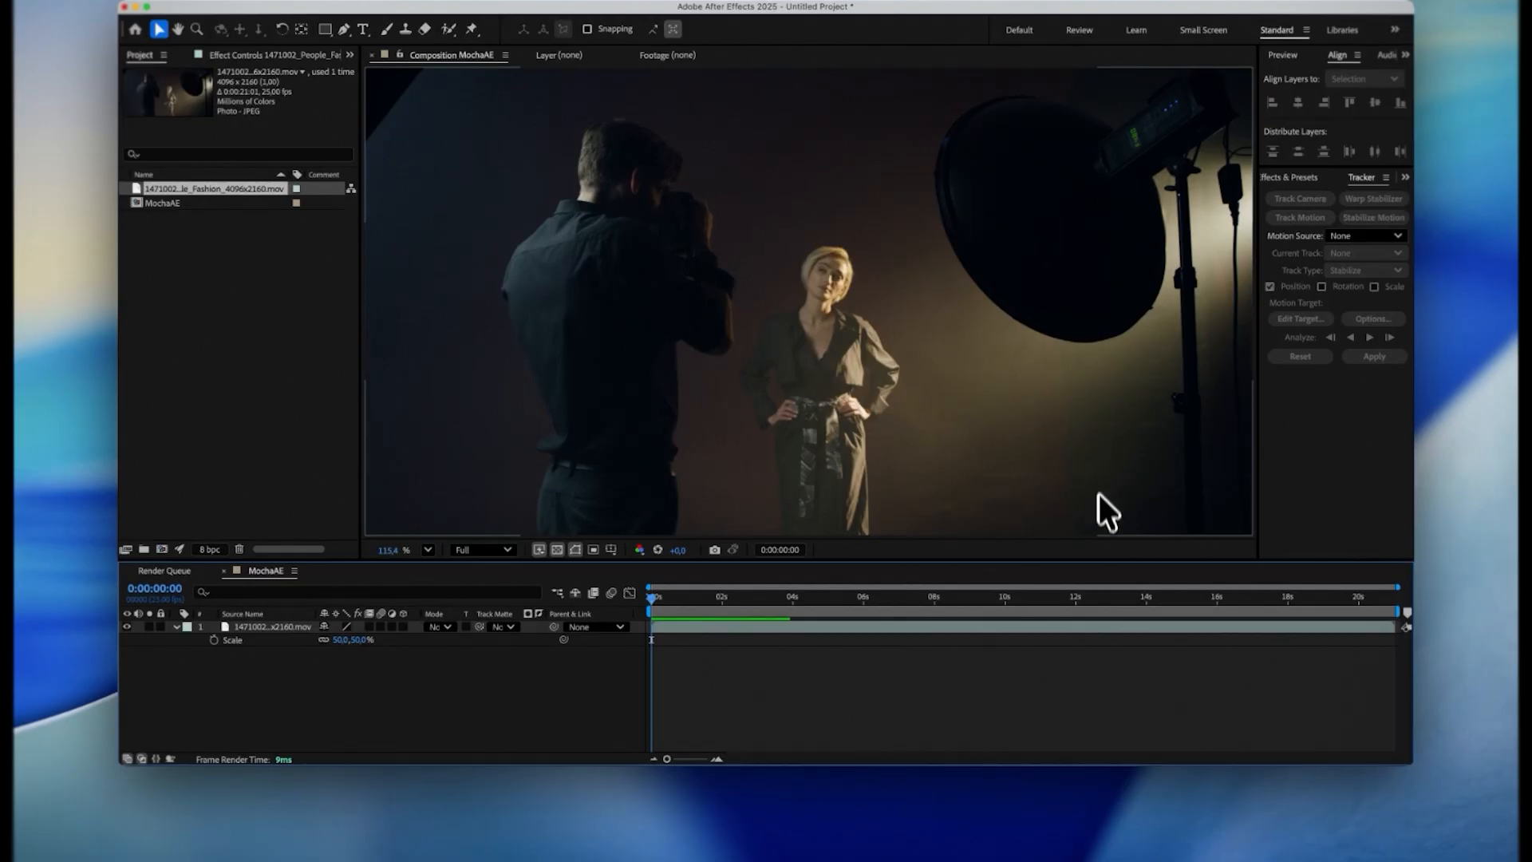
key("super+shift+c")
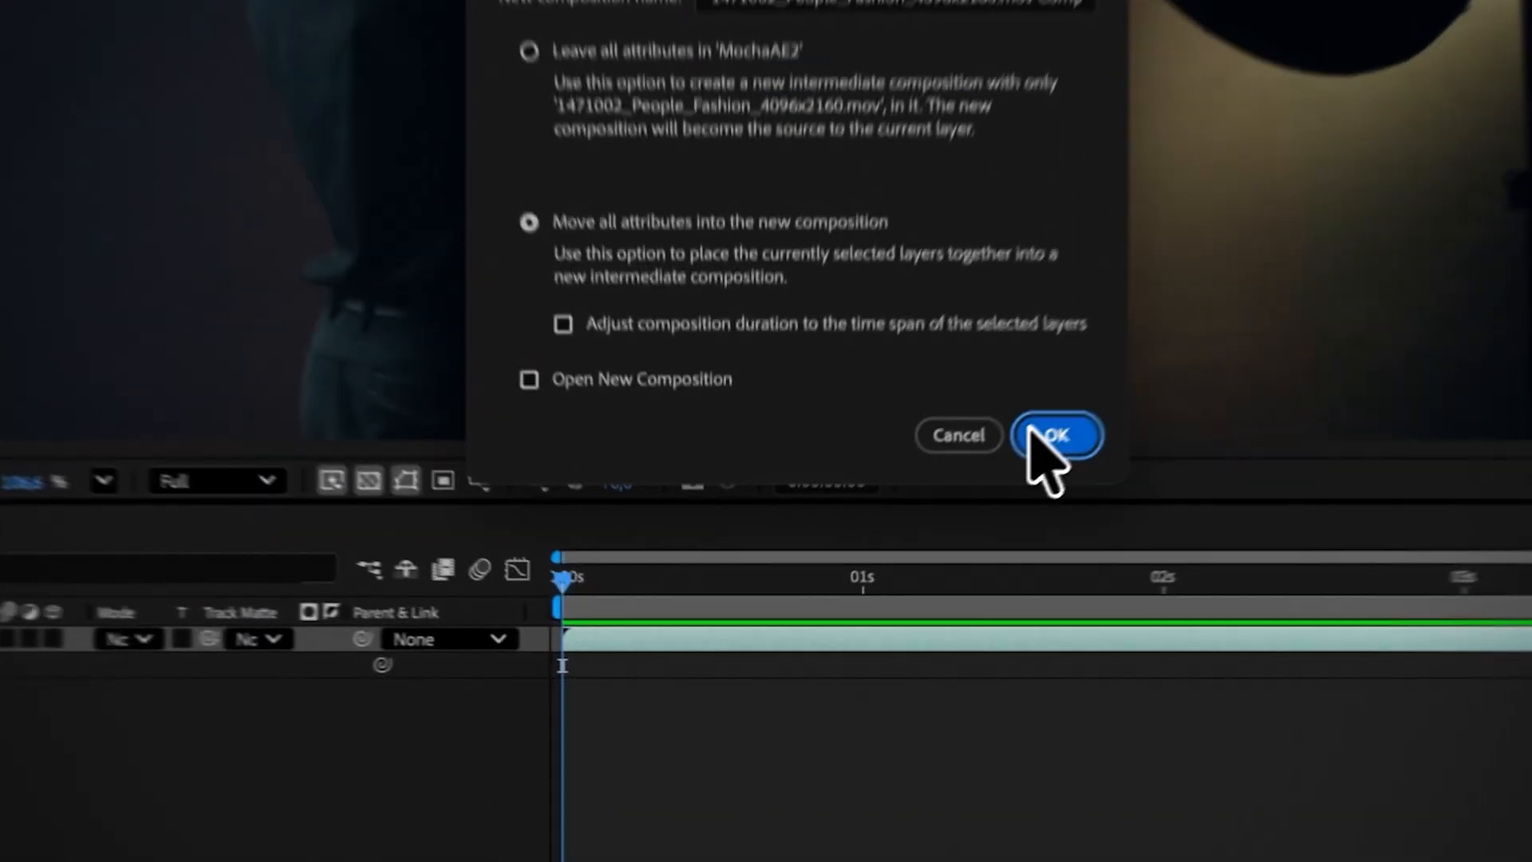
left_click(896, 552)
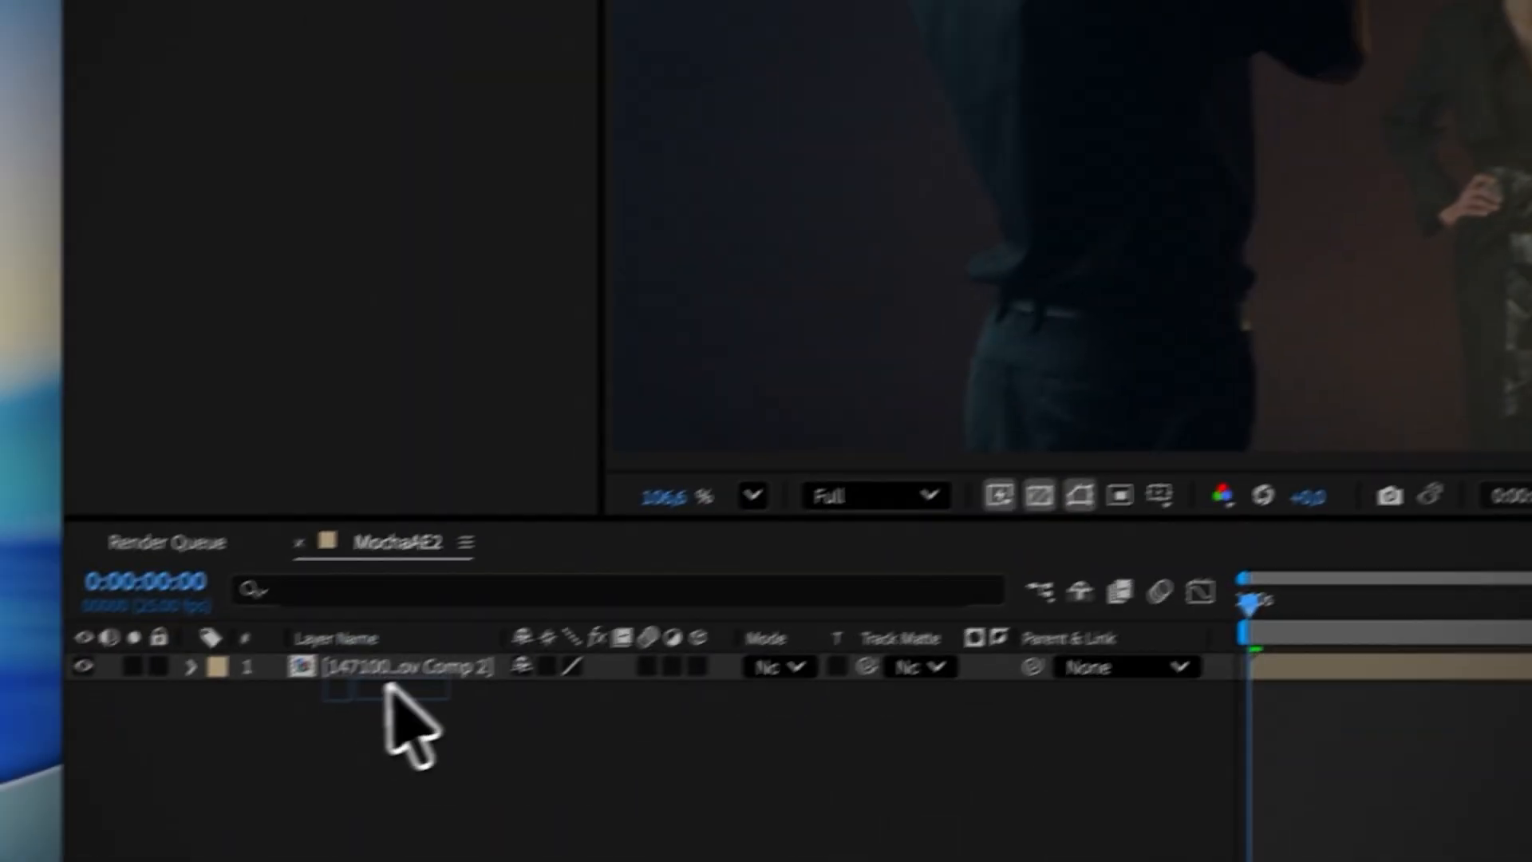
- Apply the Mocha AE effect to the pre-composed layer and launch Mocha
left_click_drag(389, 684, 438, 667)
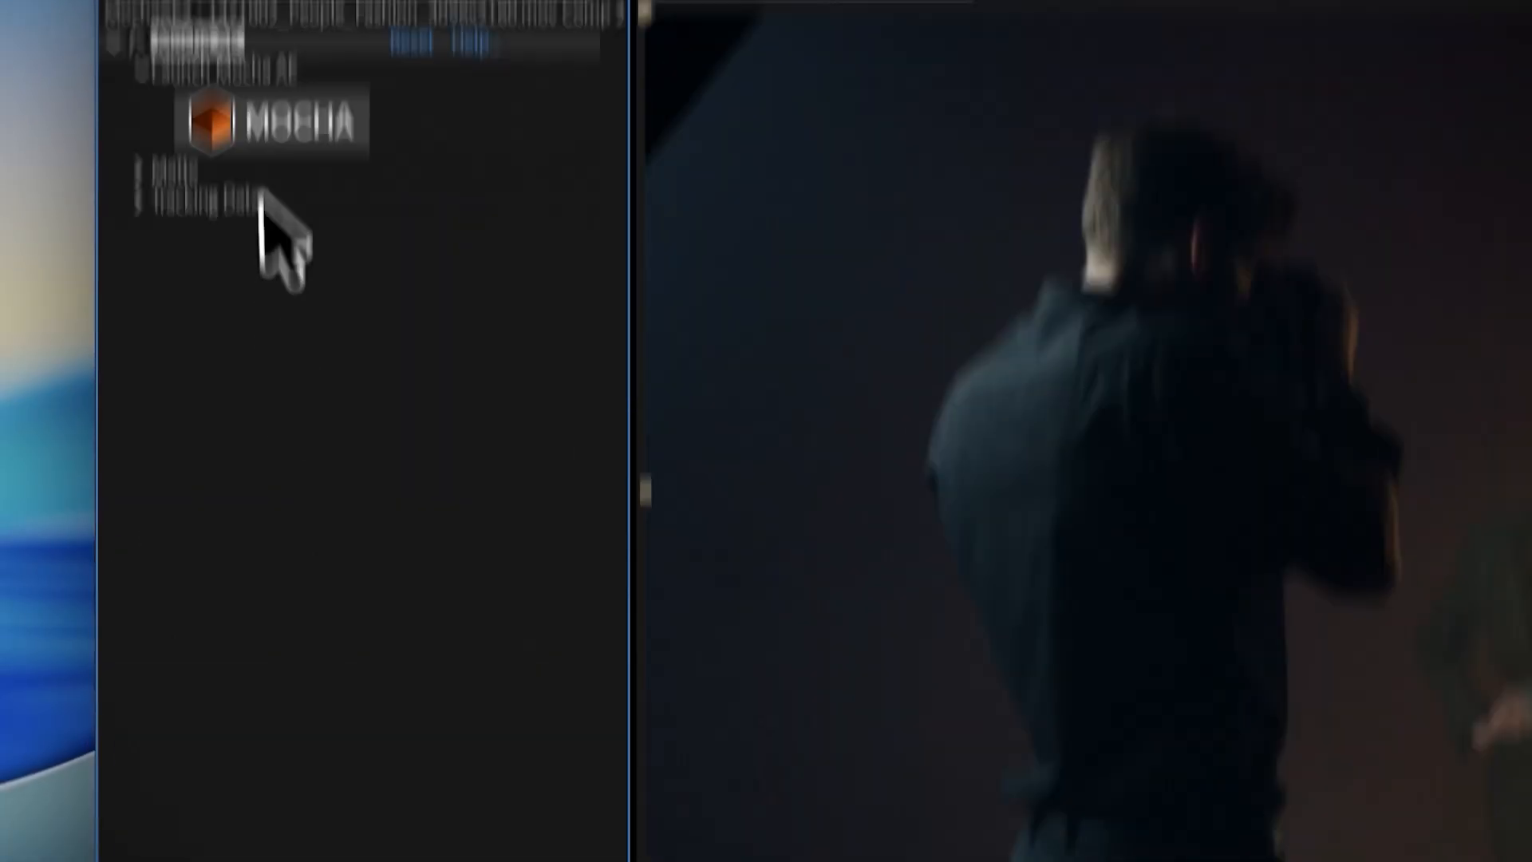
left_click(271, 279)
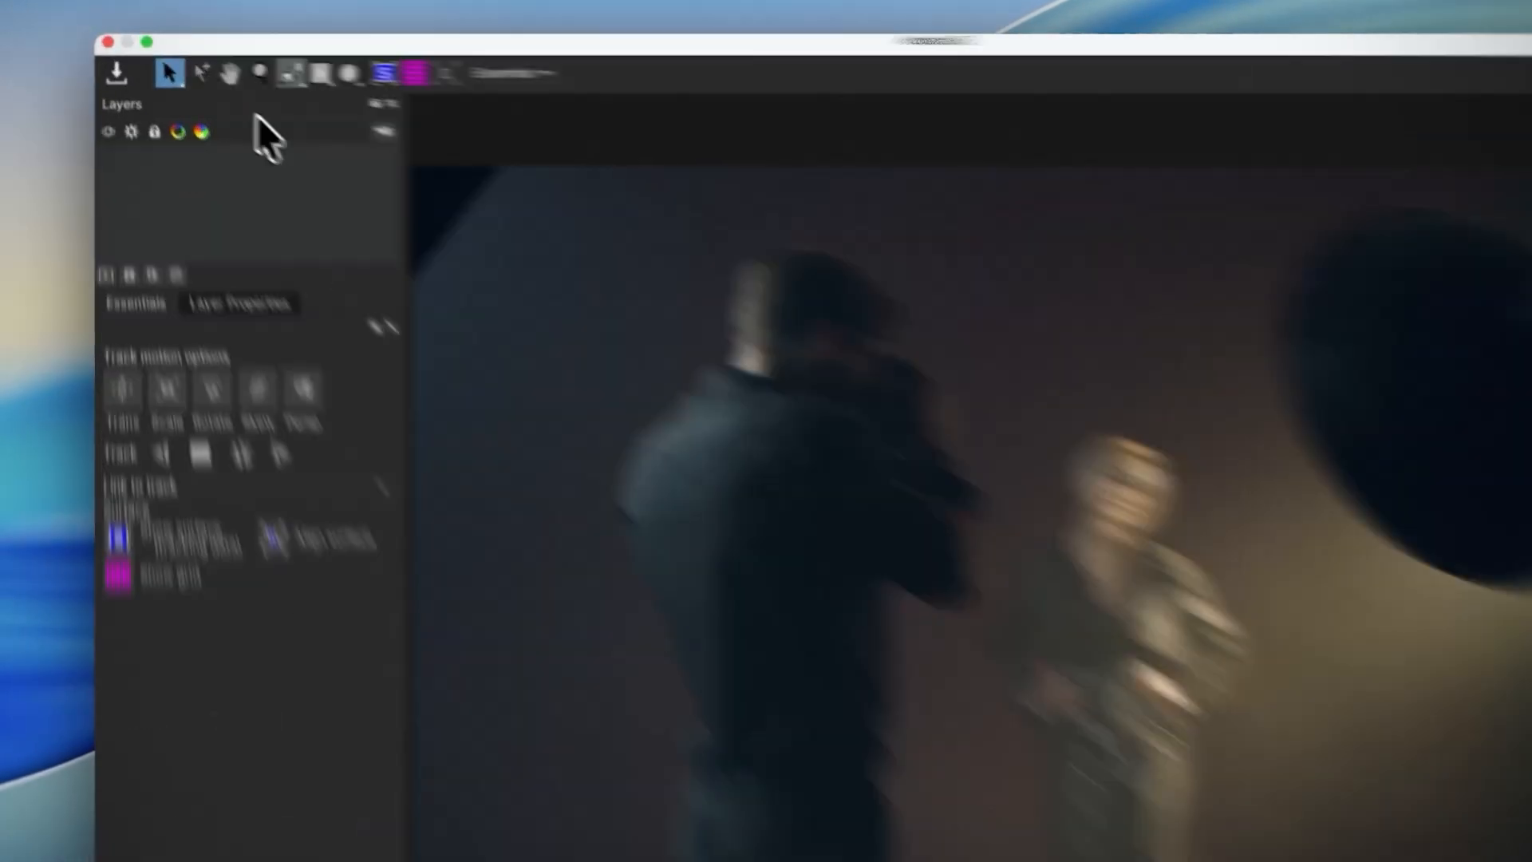
- Outline the black studio light with a spline and track it forward, then save the project and close Mocha
left_click(291, 73)
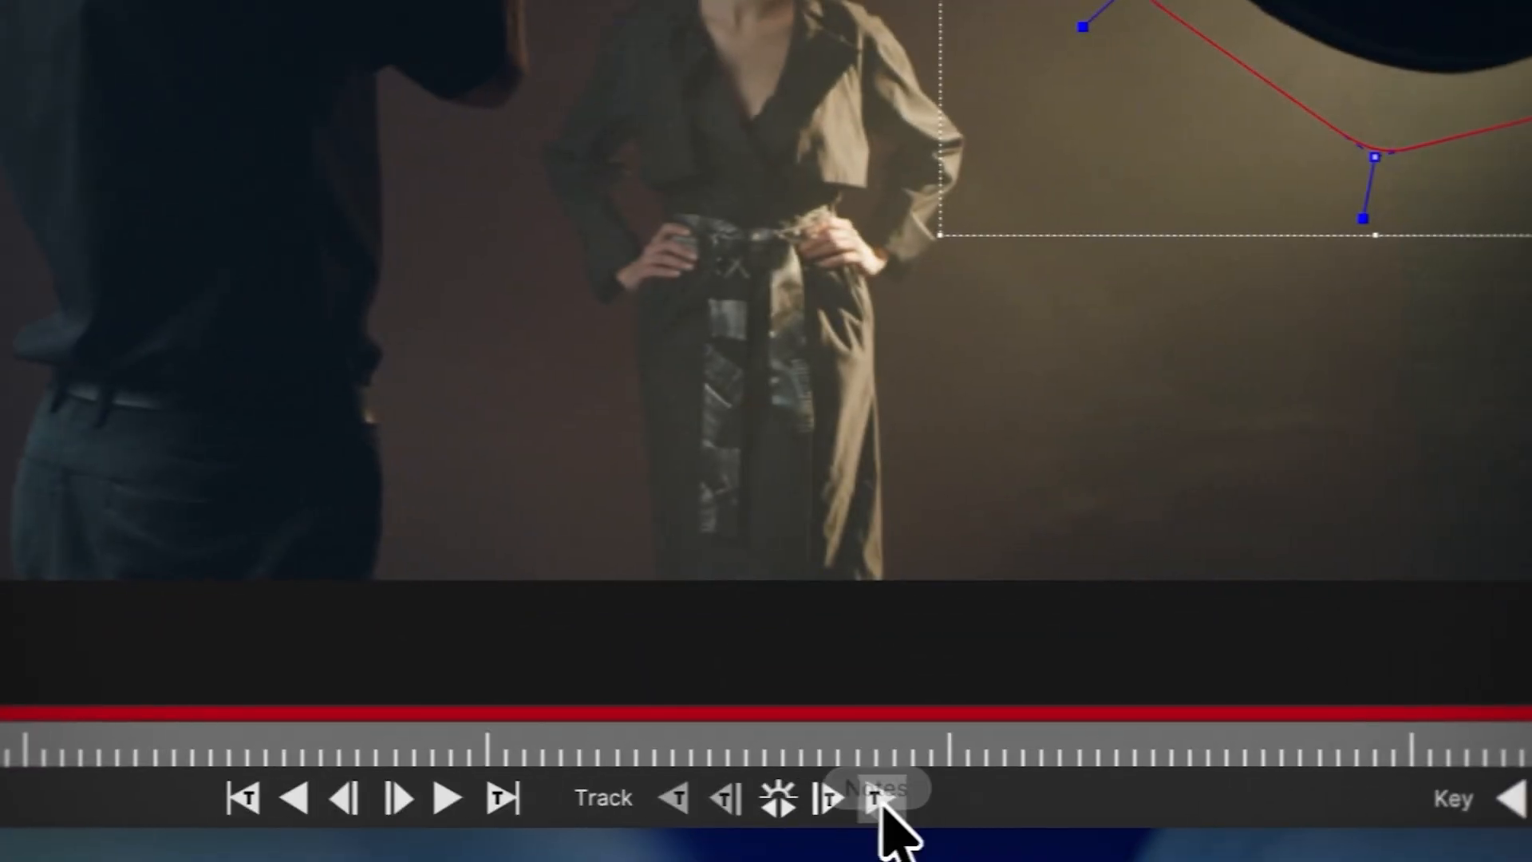
left_click(877, 799)
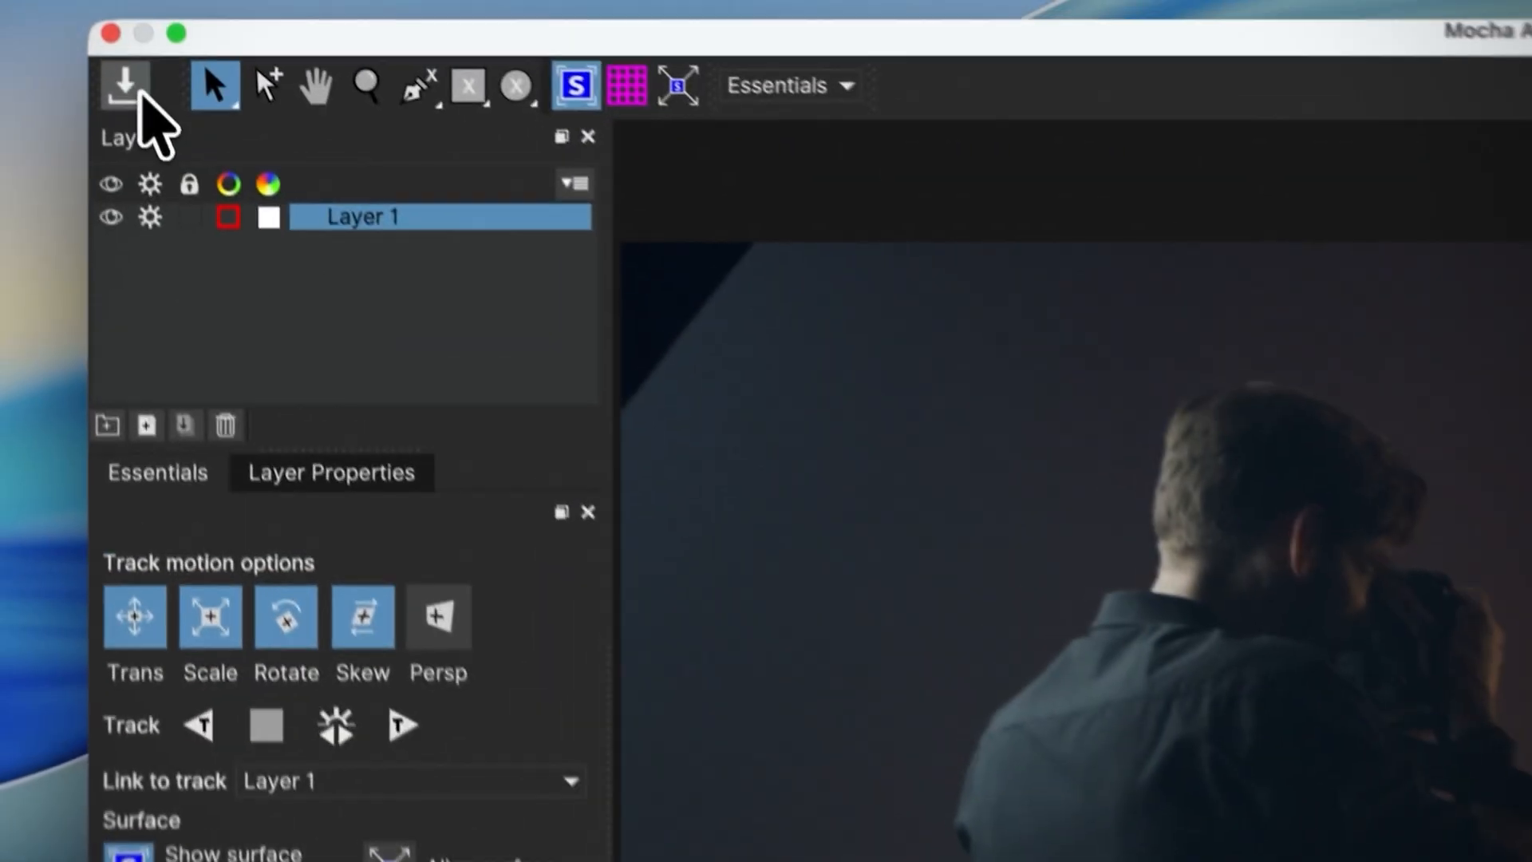
left_click(113, 65)
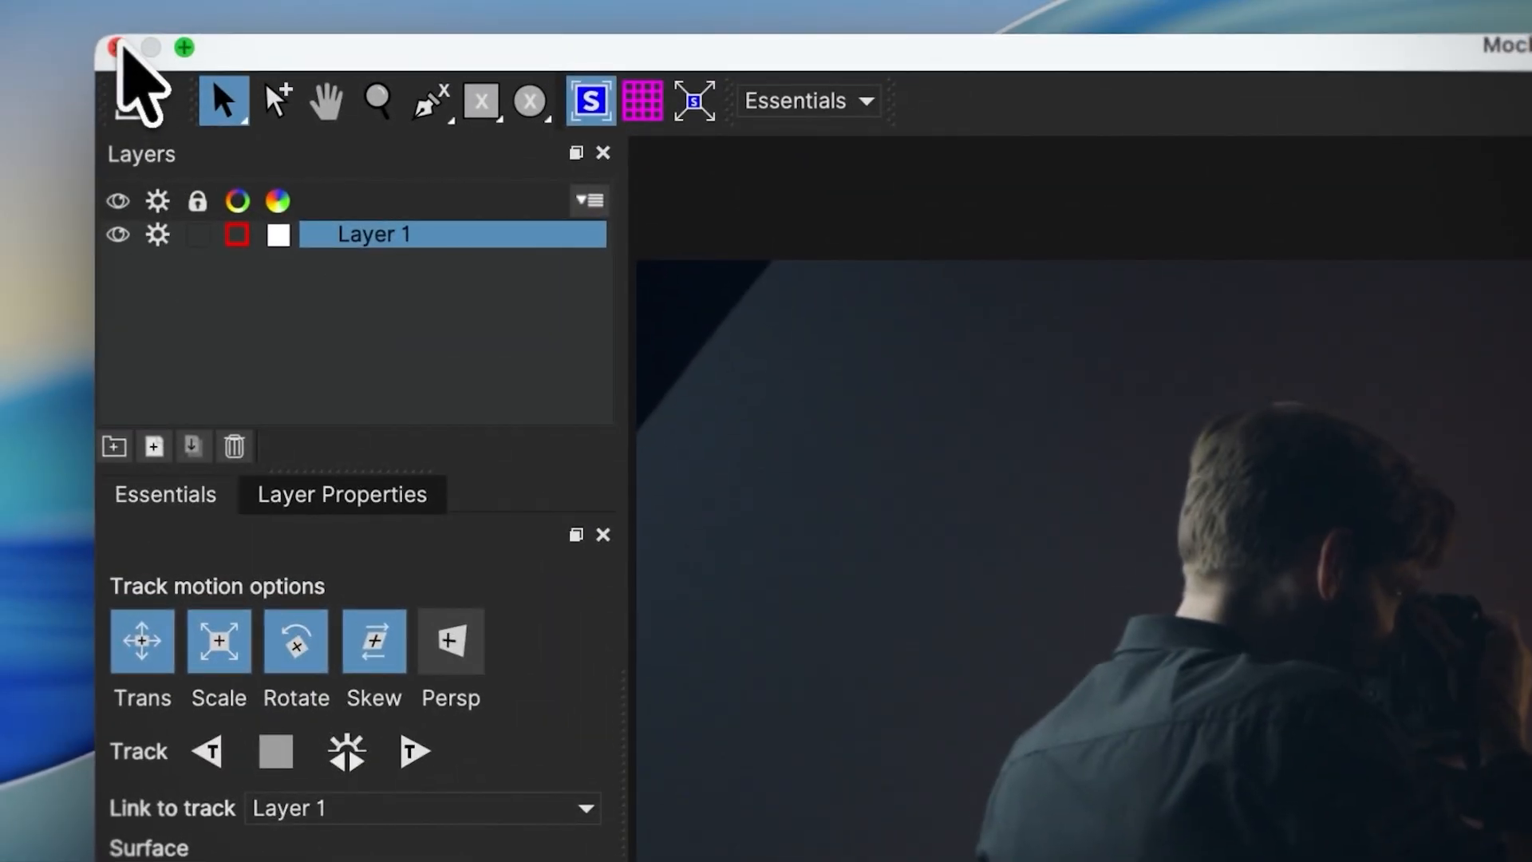
left_click(118, 48)
- Create track data from the Mocha track and set the export to Corner Pin (Support Motion Blur) with Effects & Masks as source
left_click(137, 376)
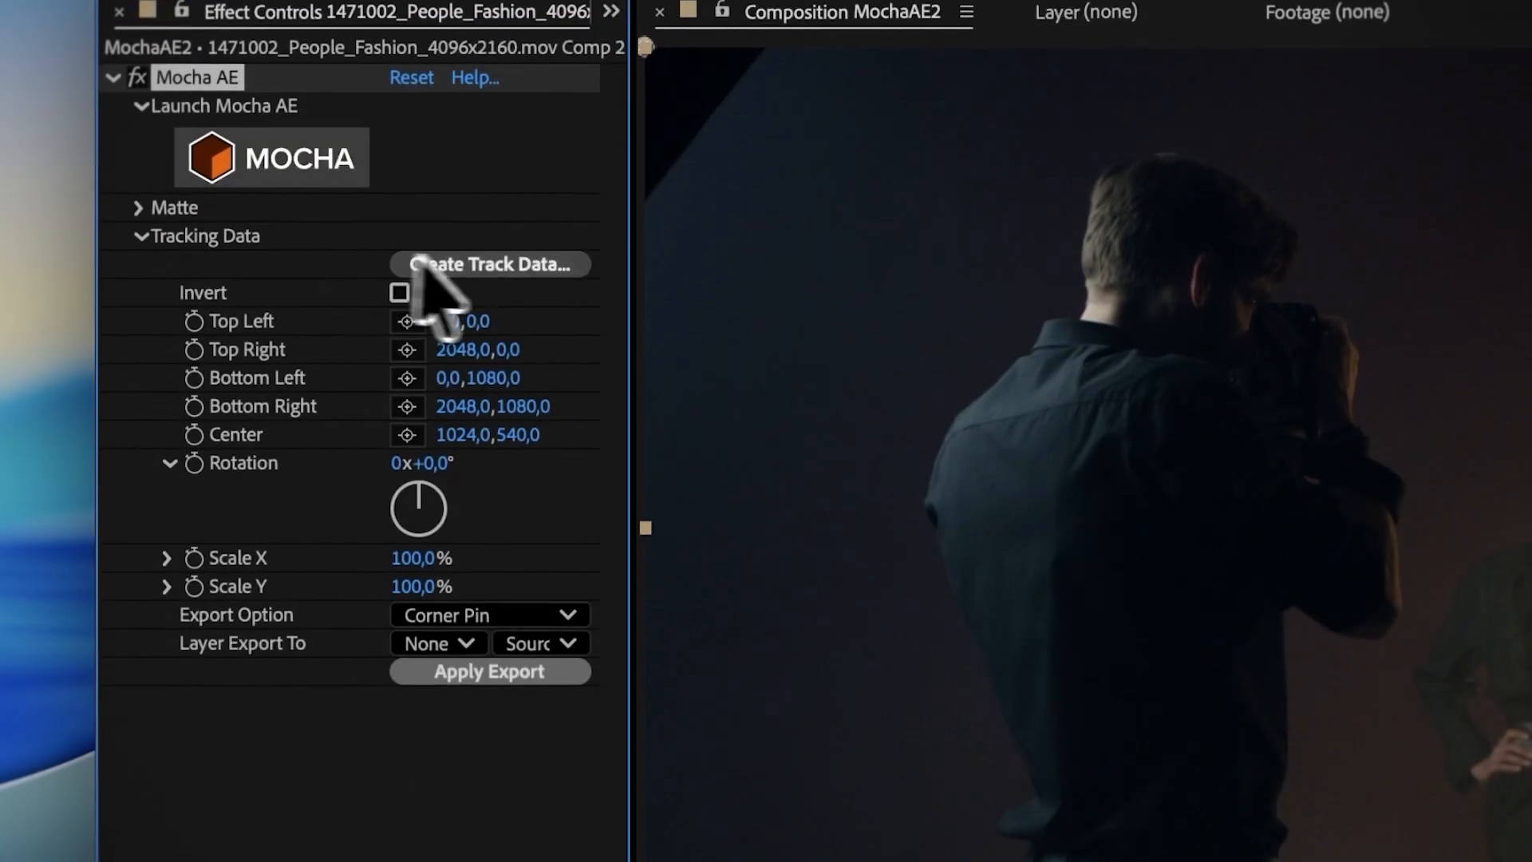
left_click(547, 616)
left_click(550, 691)
left_click(564, 645)
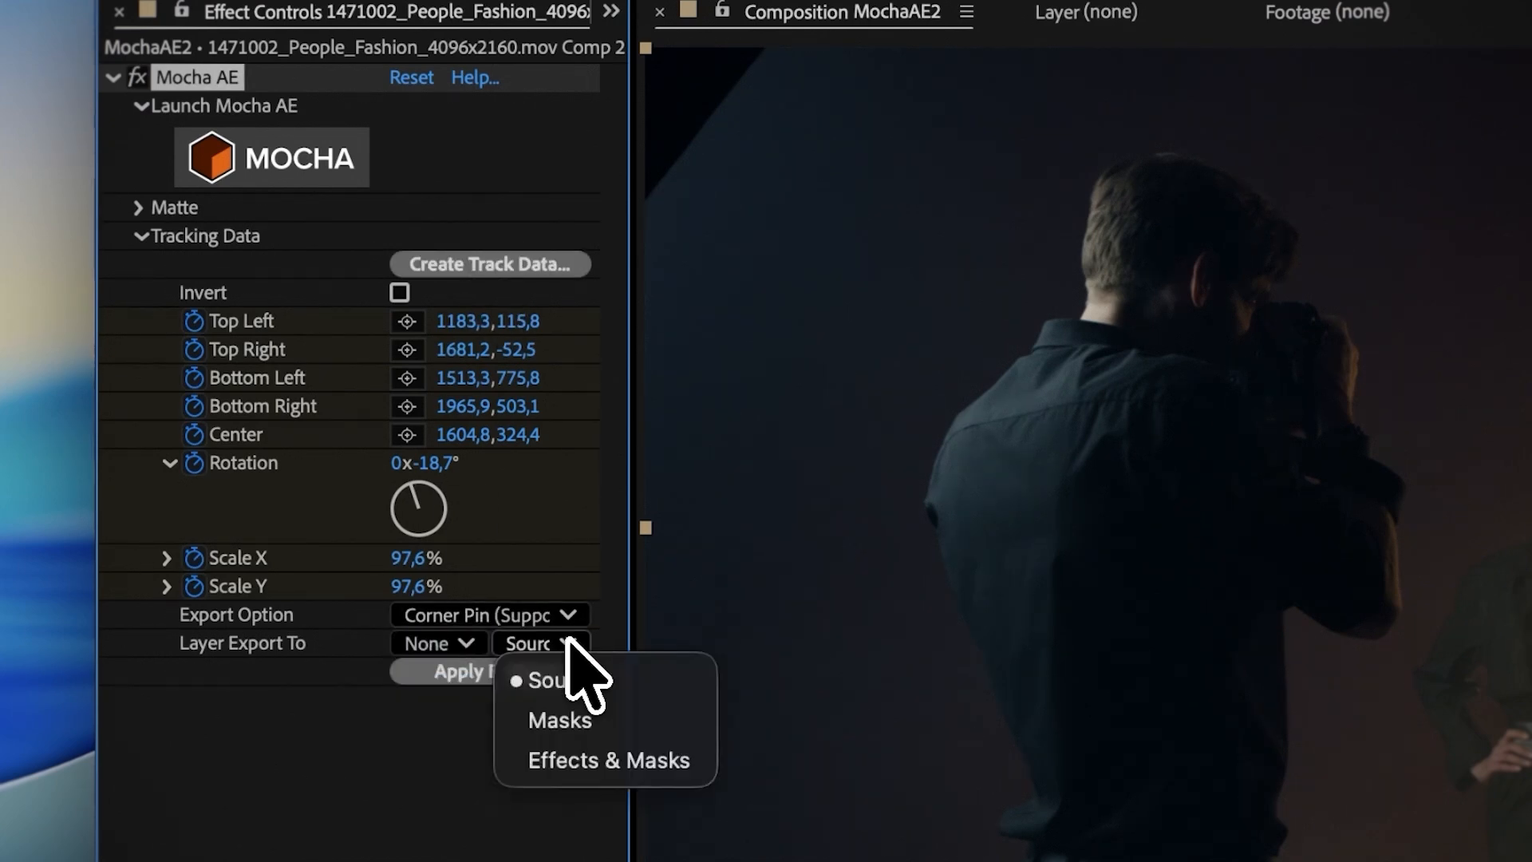
left_click(597, 758)
- Add a null object to the composition and apply the Mocha tracking export to it
right_click(386, 834)
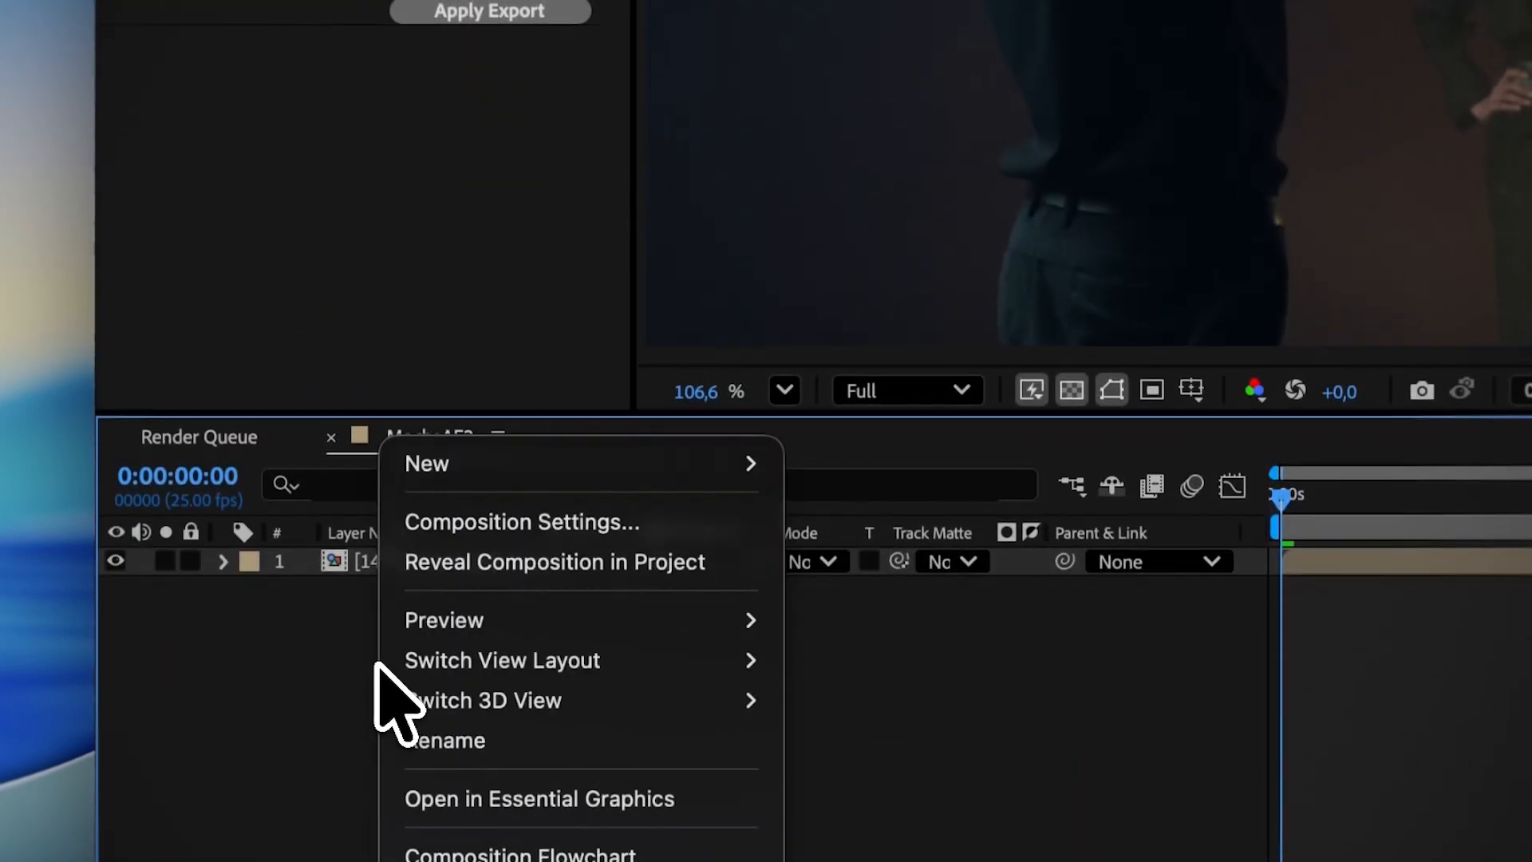
mouse_move(598, 629)
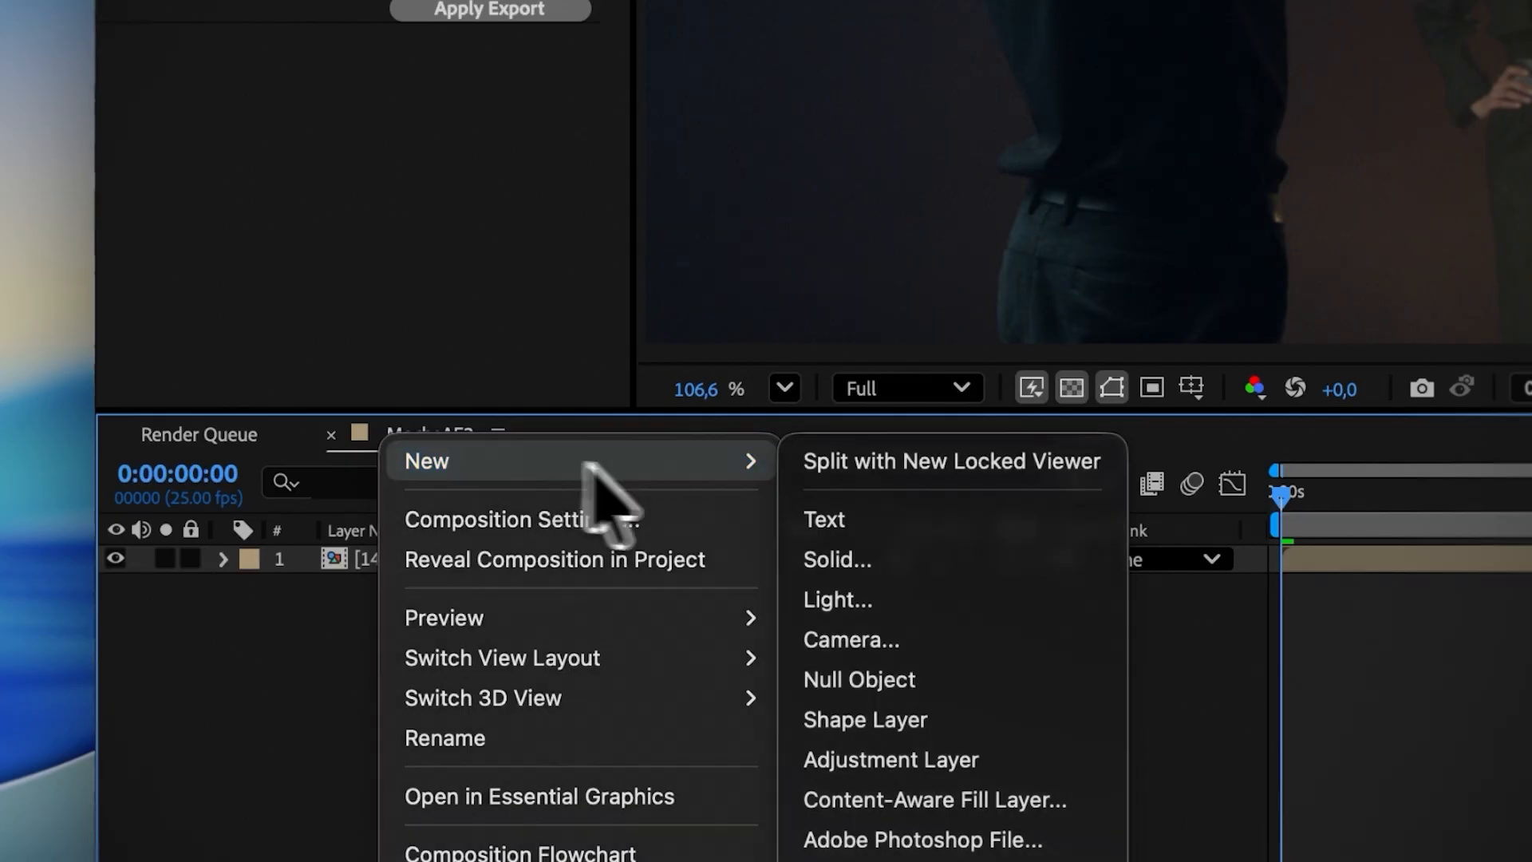
left_click(862, 682)
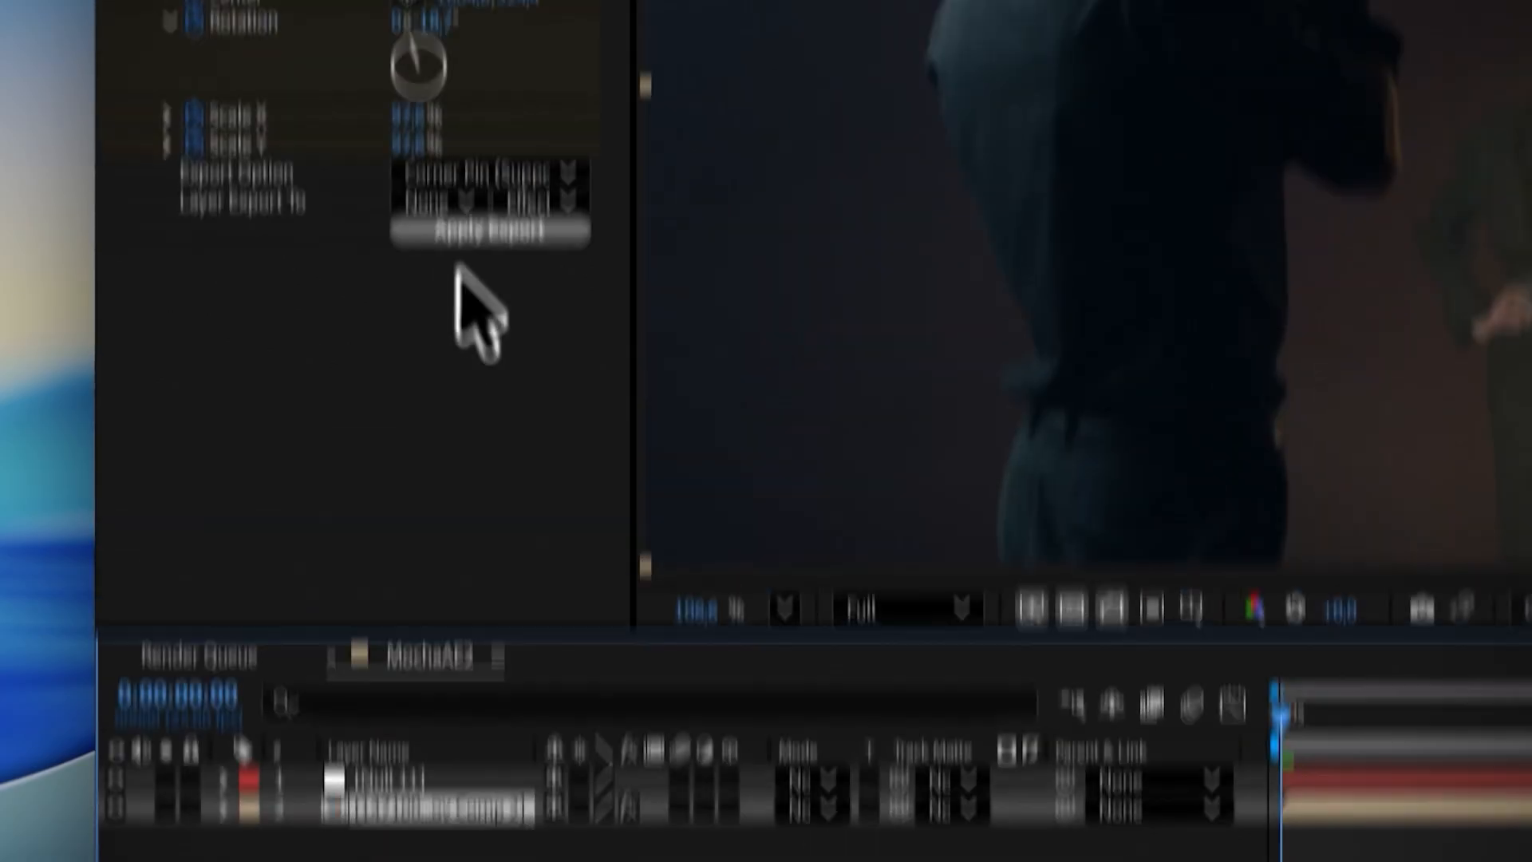
left_click(467, 360)
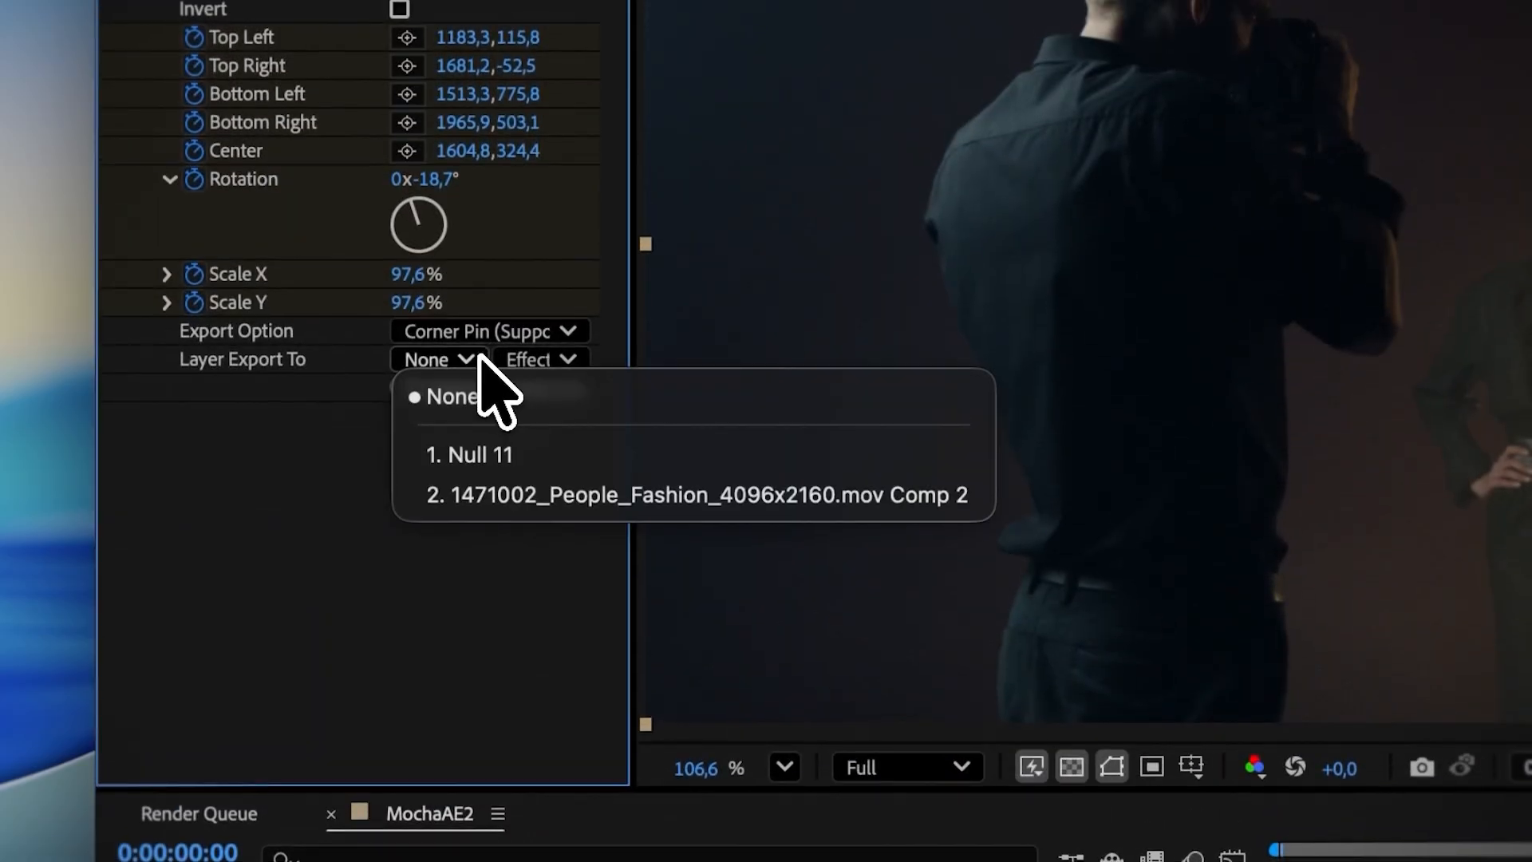
left_click(463, 458)
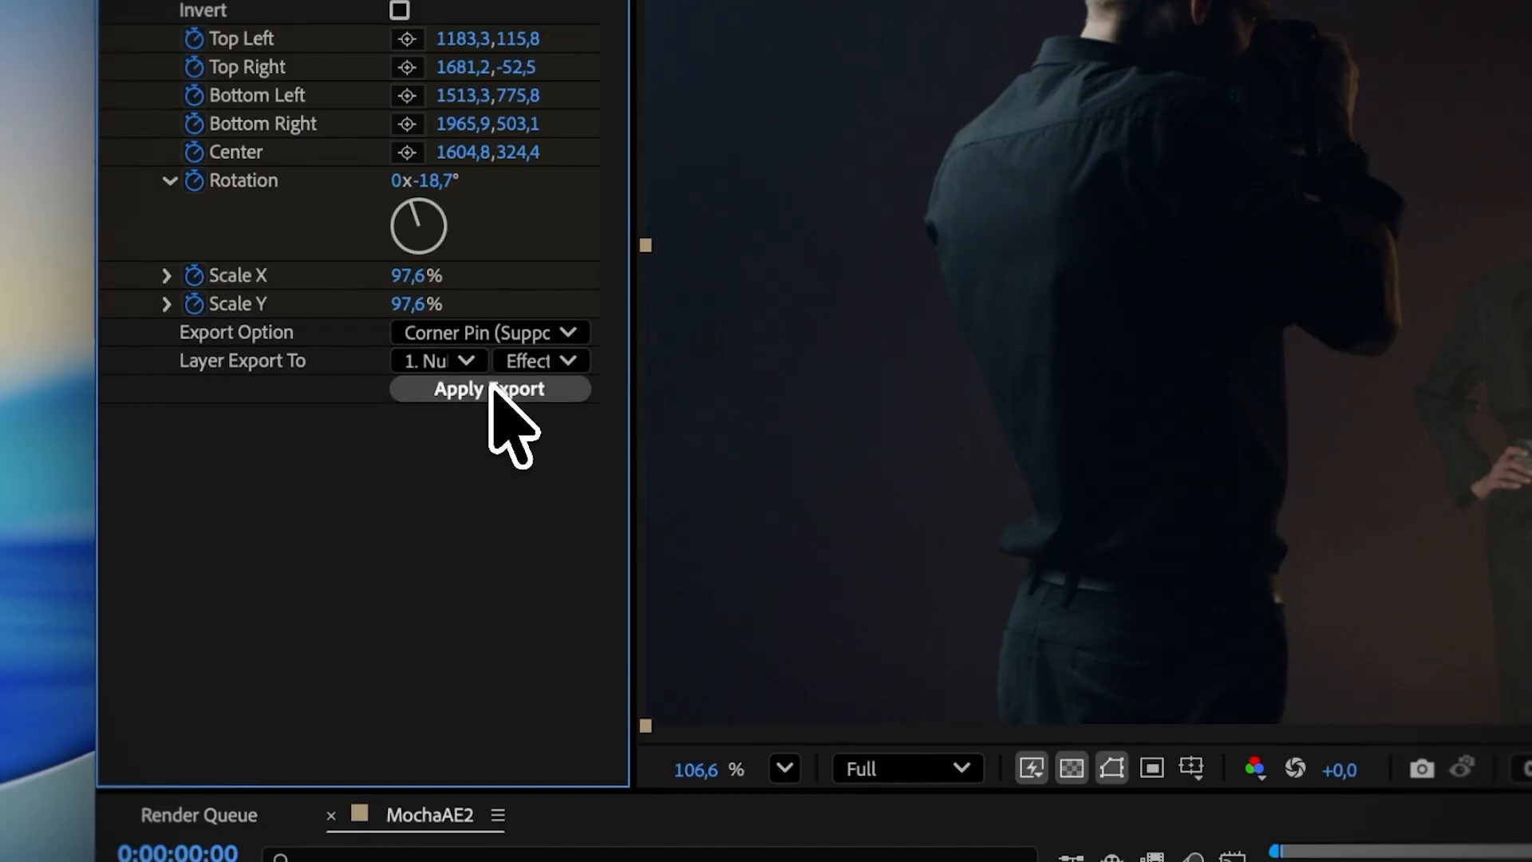
left_click(491, 388)
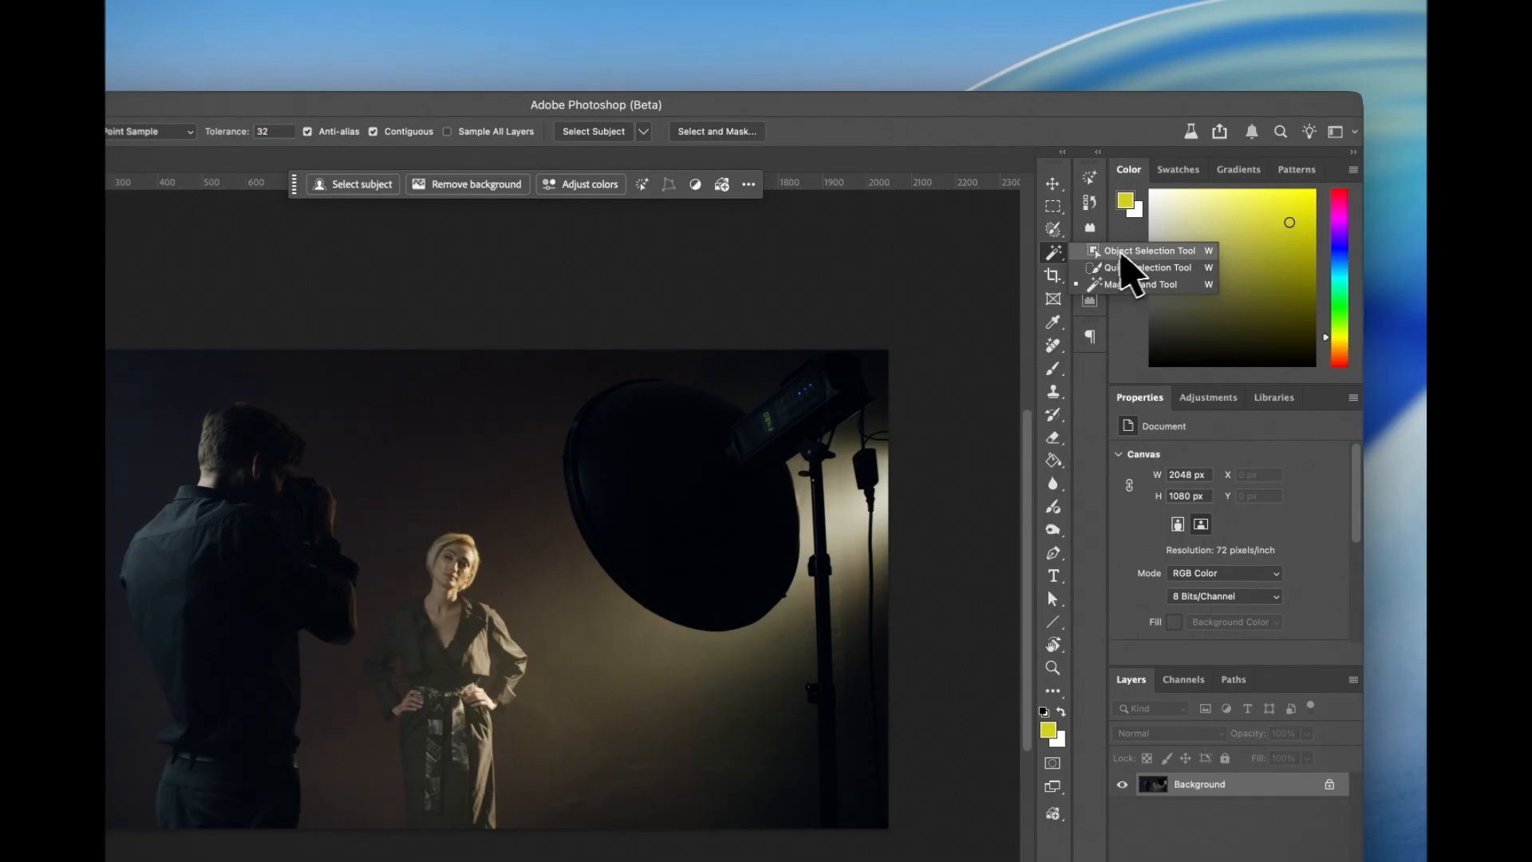
- Switch to Photoshop and select the studio light, its stand and the hanging cable with the Object Selection tool
left_click(1187, 253)
left_click_drag(552, 349, 959, 585)
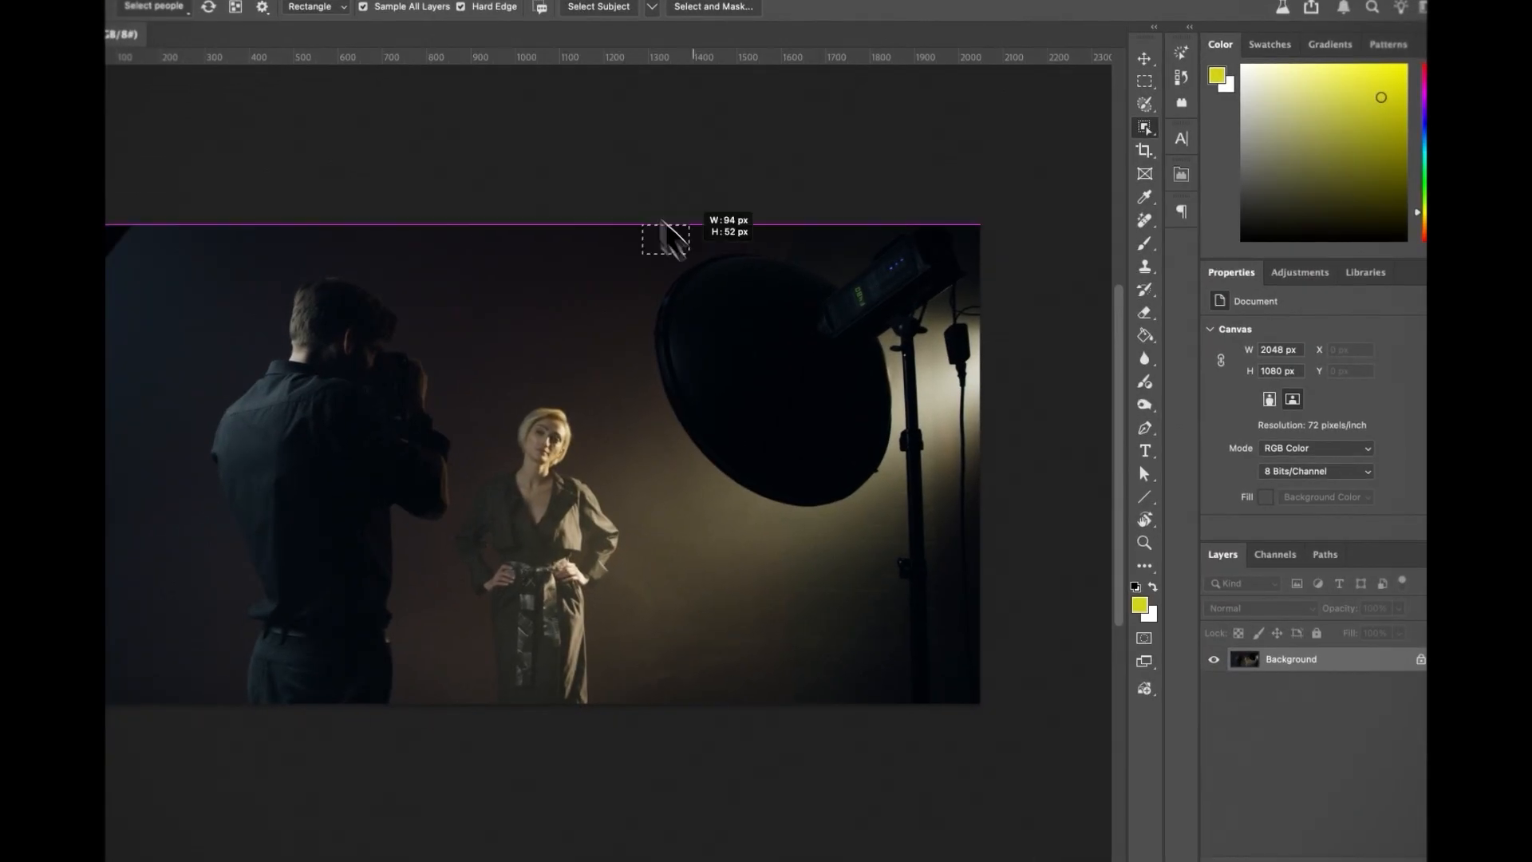
left_click_drag(1051, 461, 1046, 721)
left_click_drag(877, 322, 893, 690)
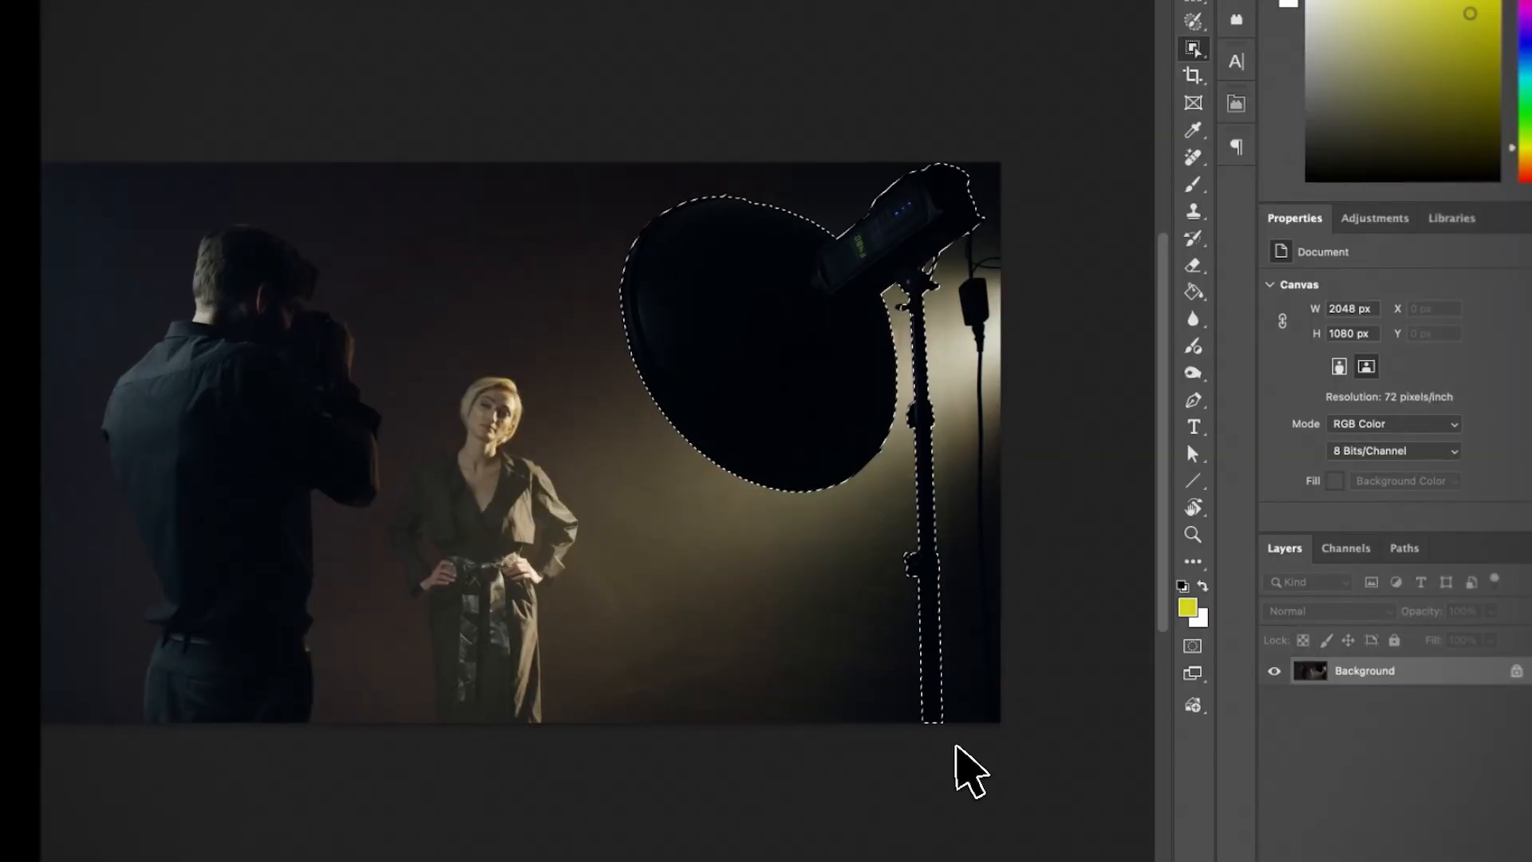
left_click_drag(926, 222, 935, 800)
- Expand the selection slightly beyond the edges of the light, stand and cable
left_click(709, 27)
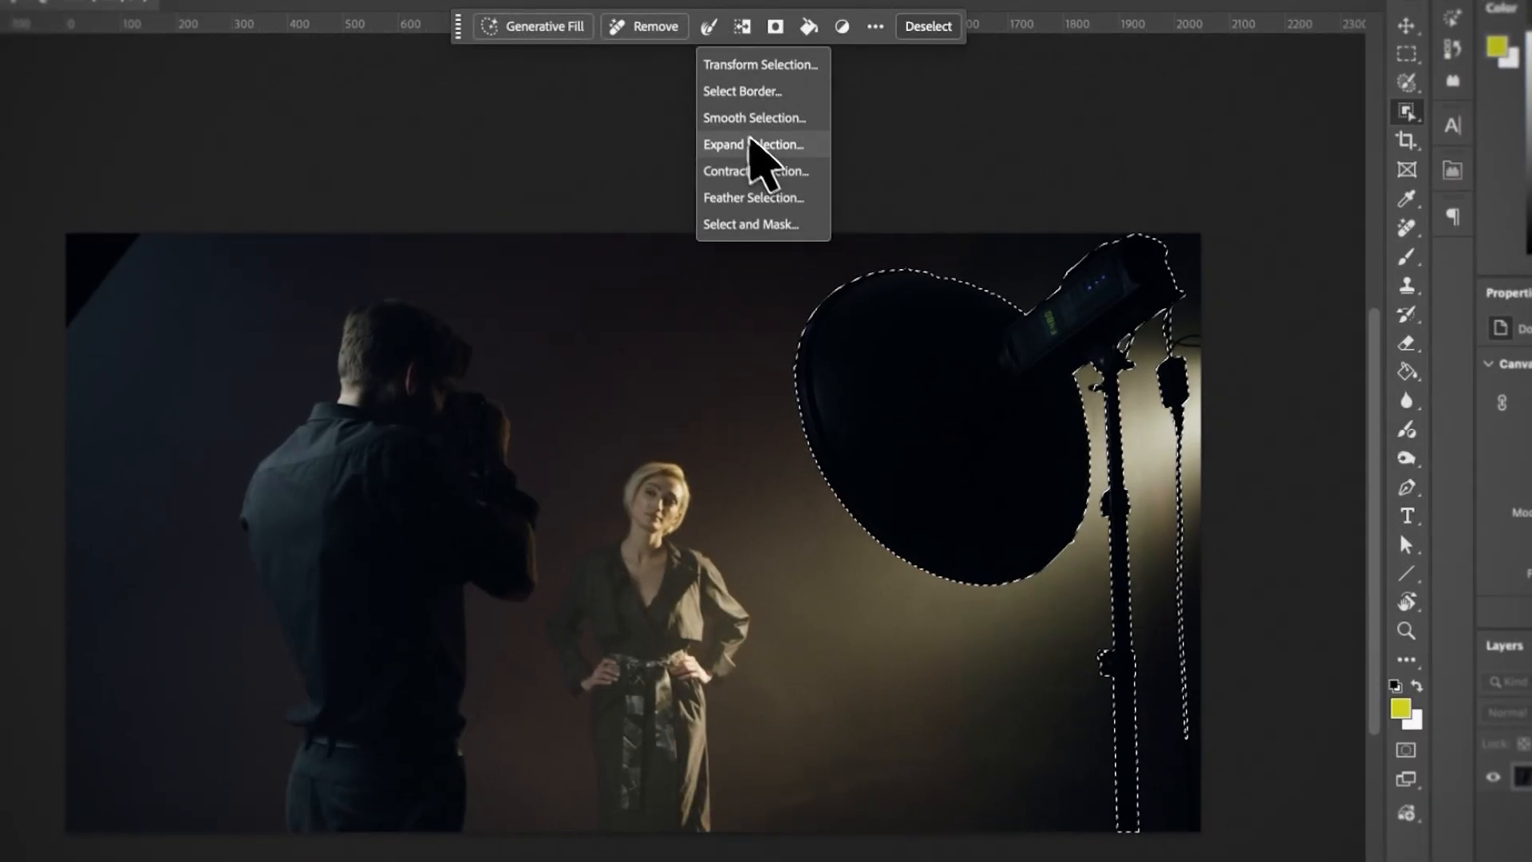
left_click(757, 144)
key("Return")
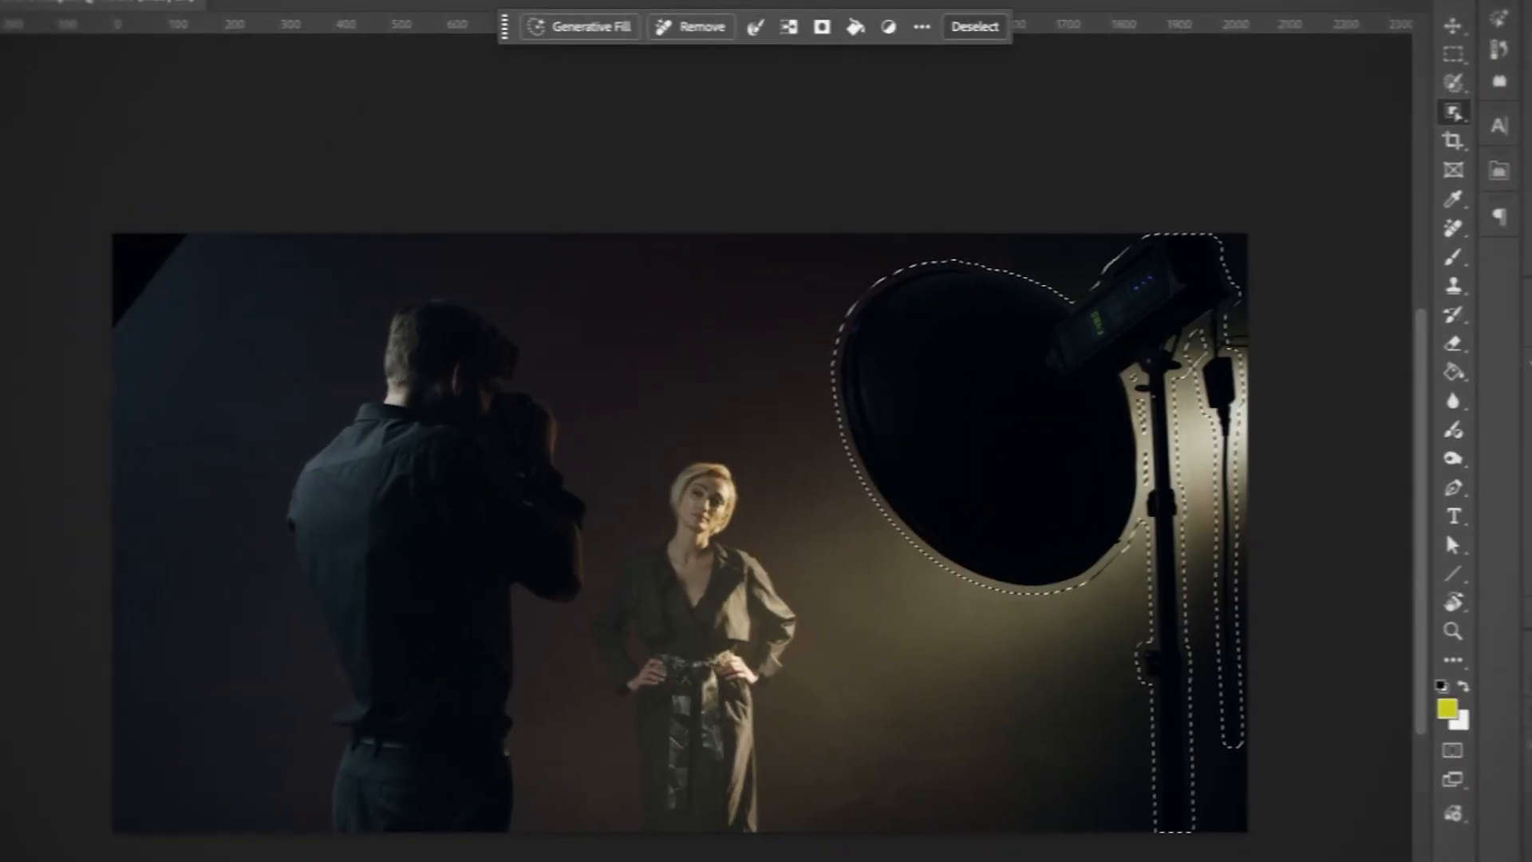
- Run Generative Fill on the selection with the prompt "remove and rebuild the background"
left_click(534, 25)
type("remove and reb")
key("BackSpace")
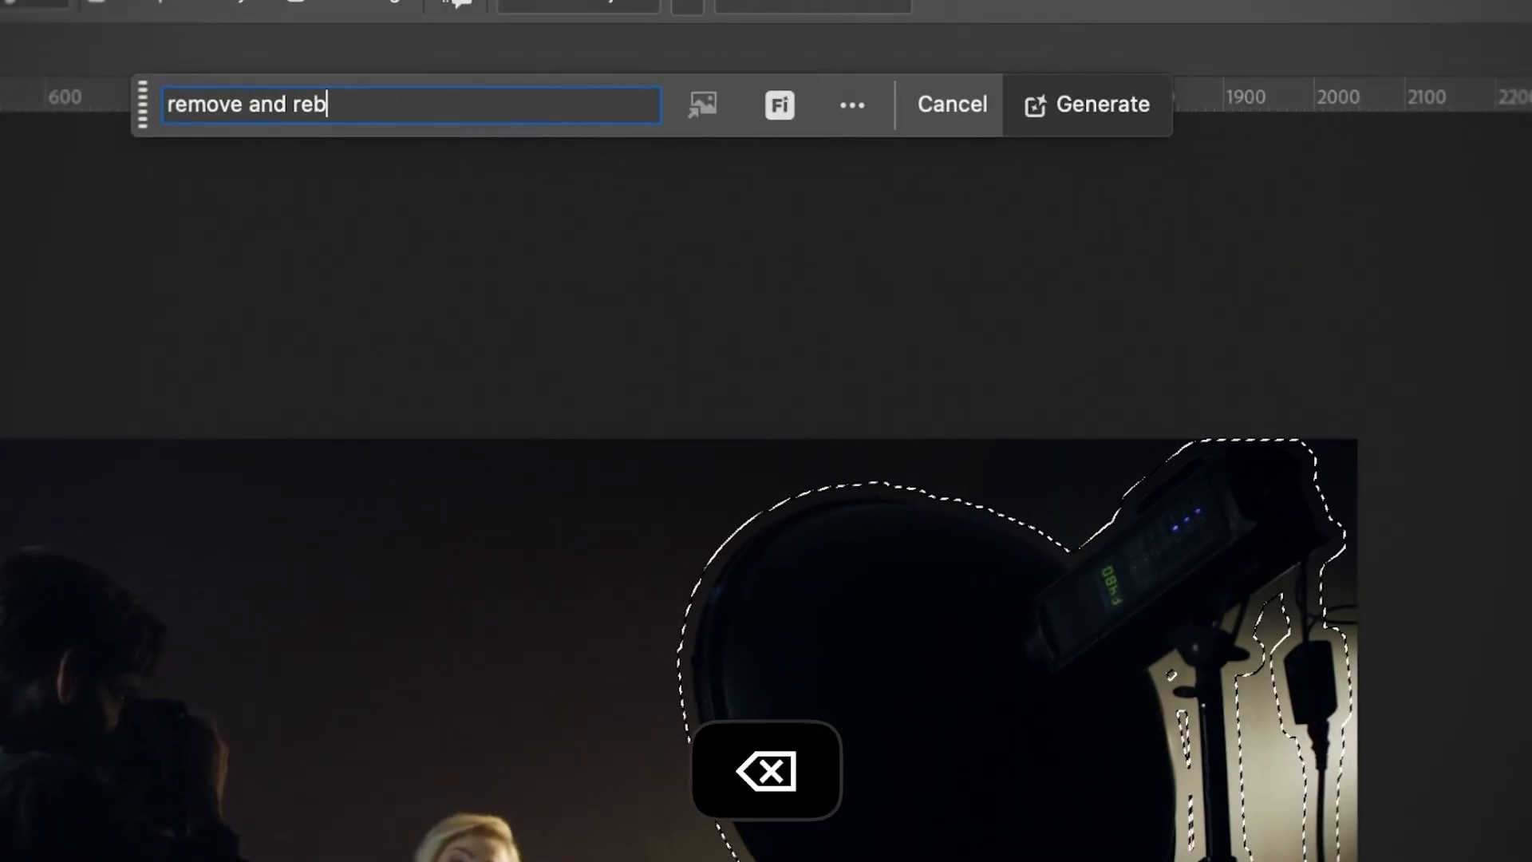
type("uild the background")
left_click(1102, 104)
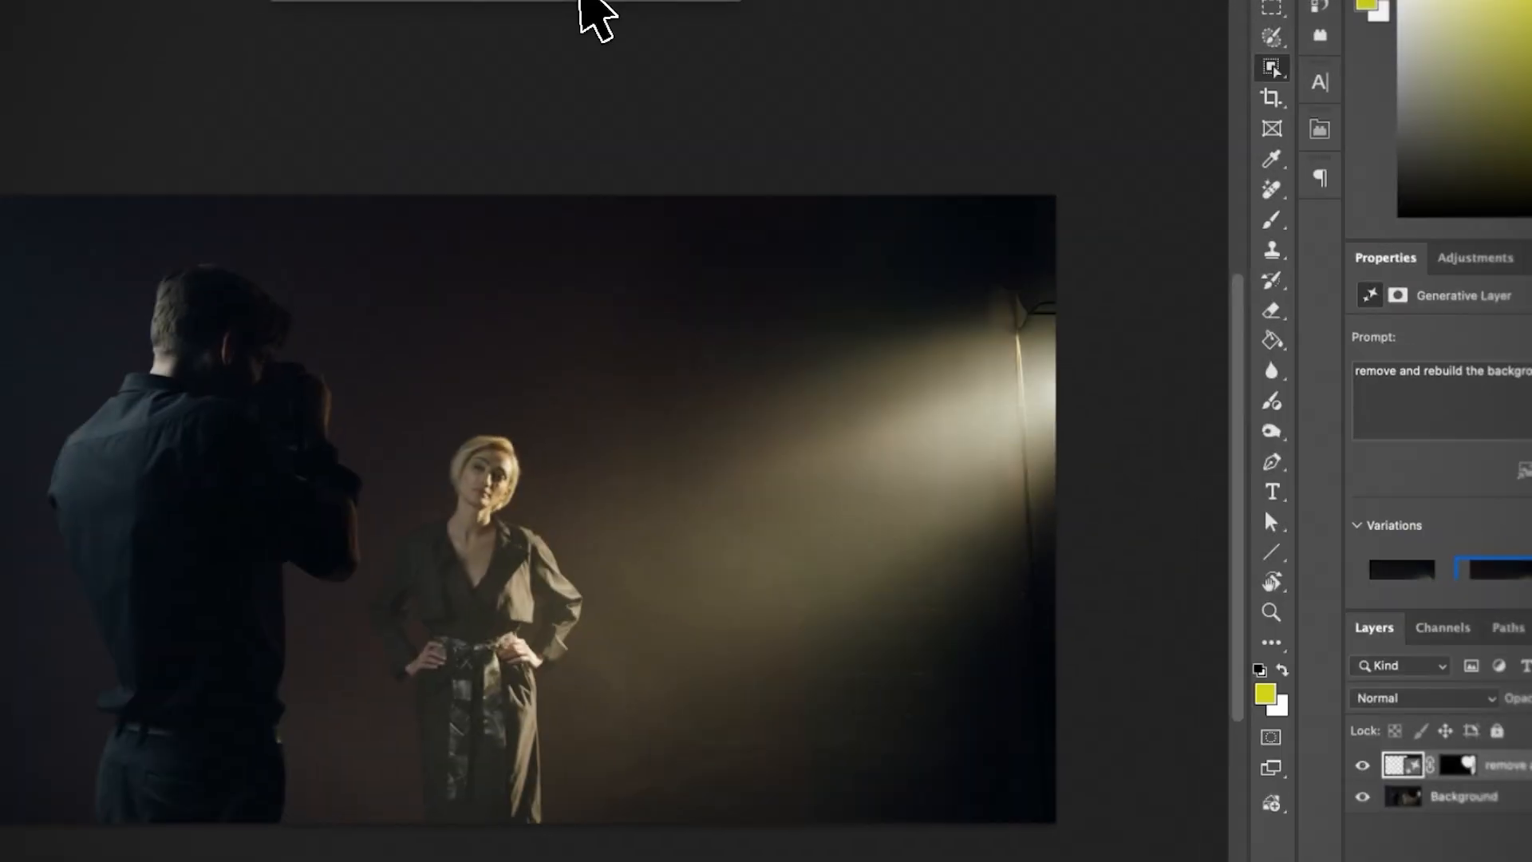
- Choose the third generated variation and merge the generative layer with the Background layer
left_click(704, 4)
left_click(704, 4)
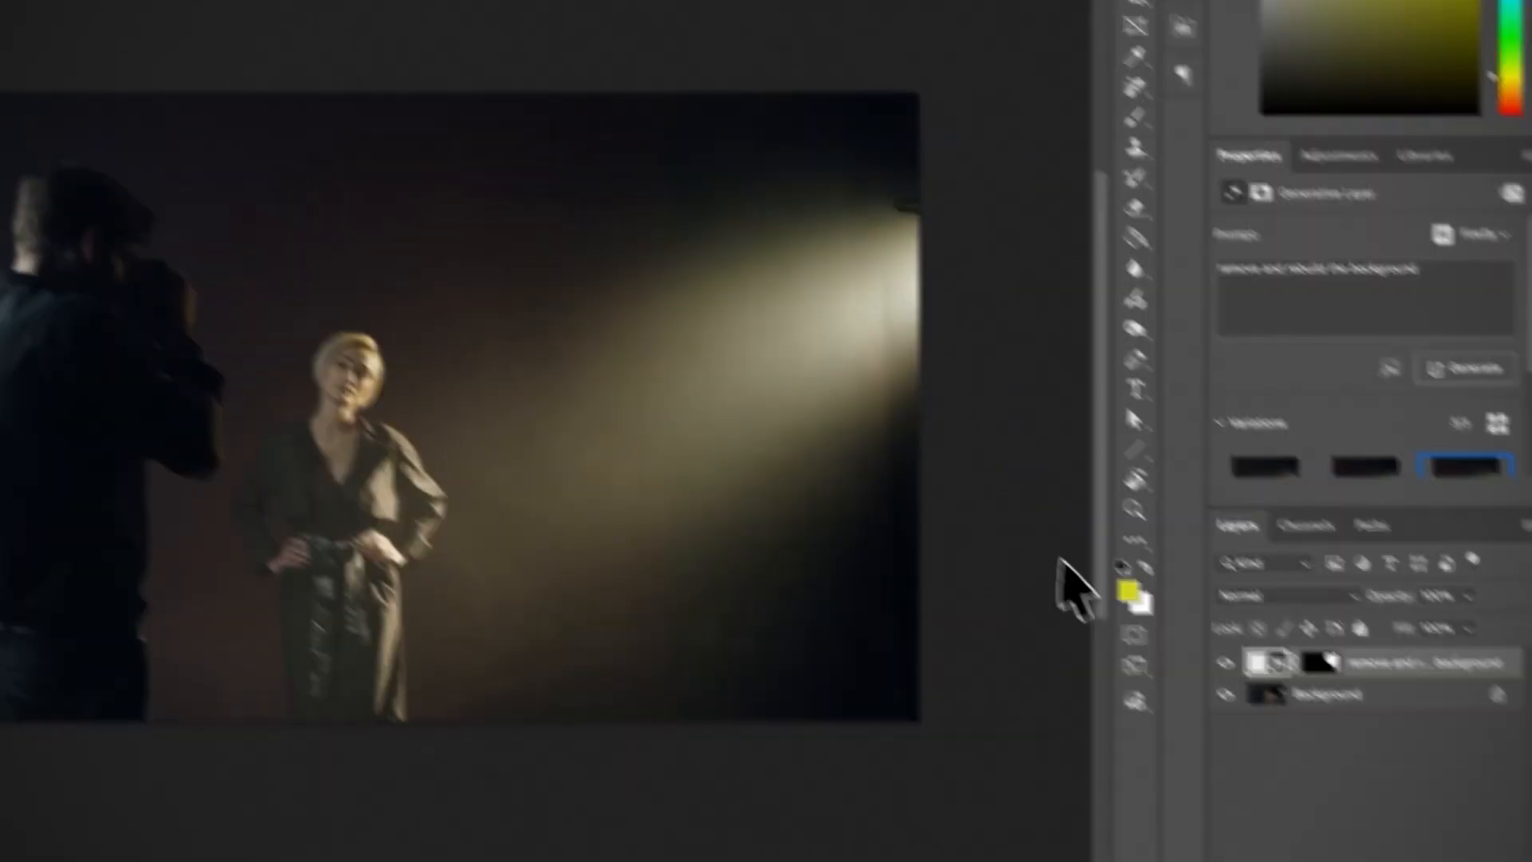
left_click(1277, 649, "shift")
key("super+e")
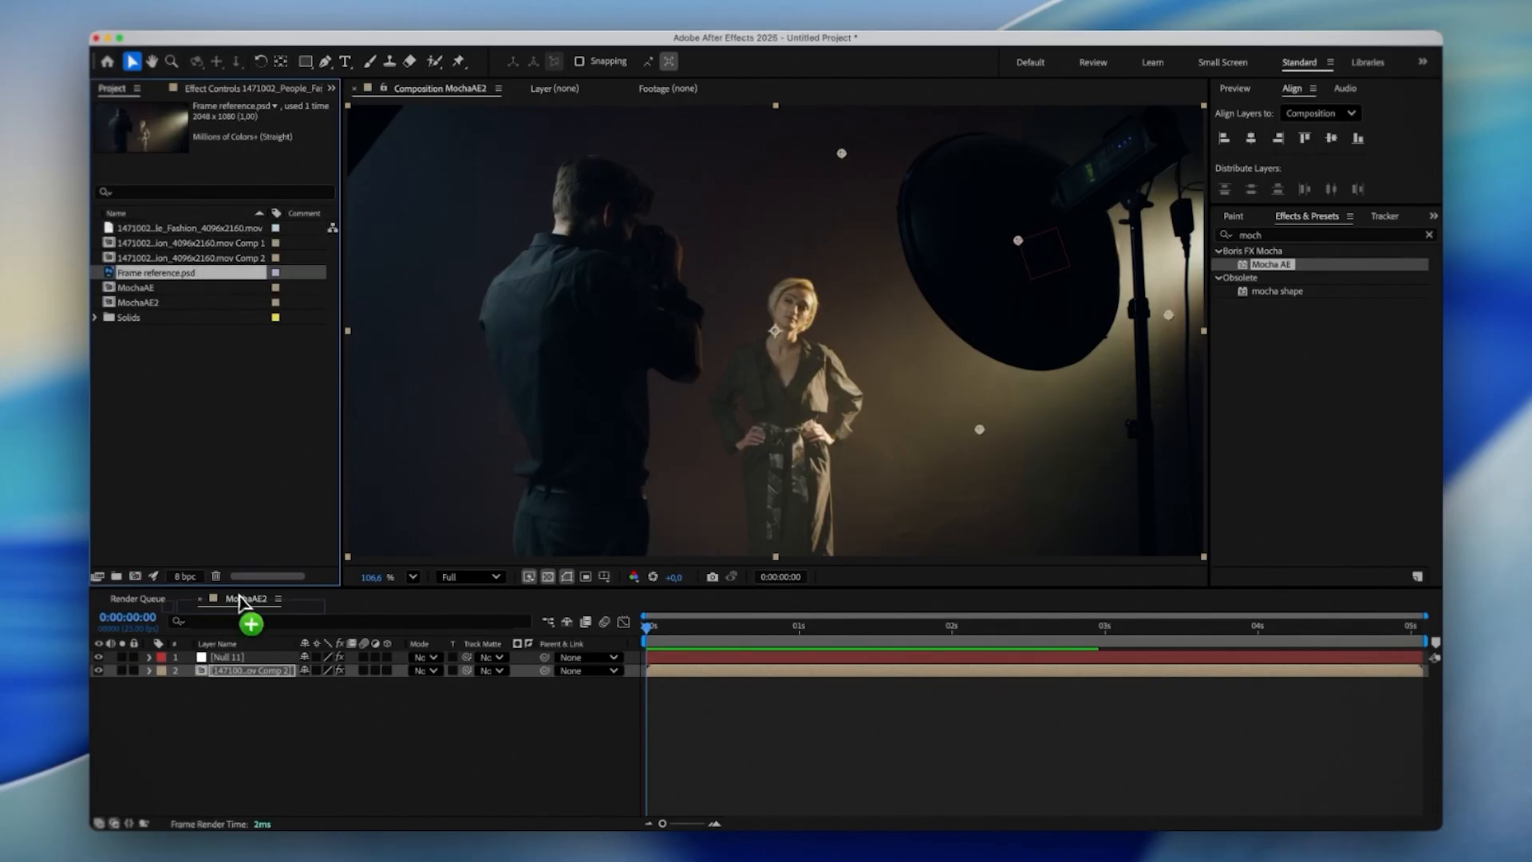
- Switch to After Effects, place Frame reference.psd above the other MochaAE2 layers and draw a mask around the photographer and the woman
left_click_drag(244, 602, 229, 654)
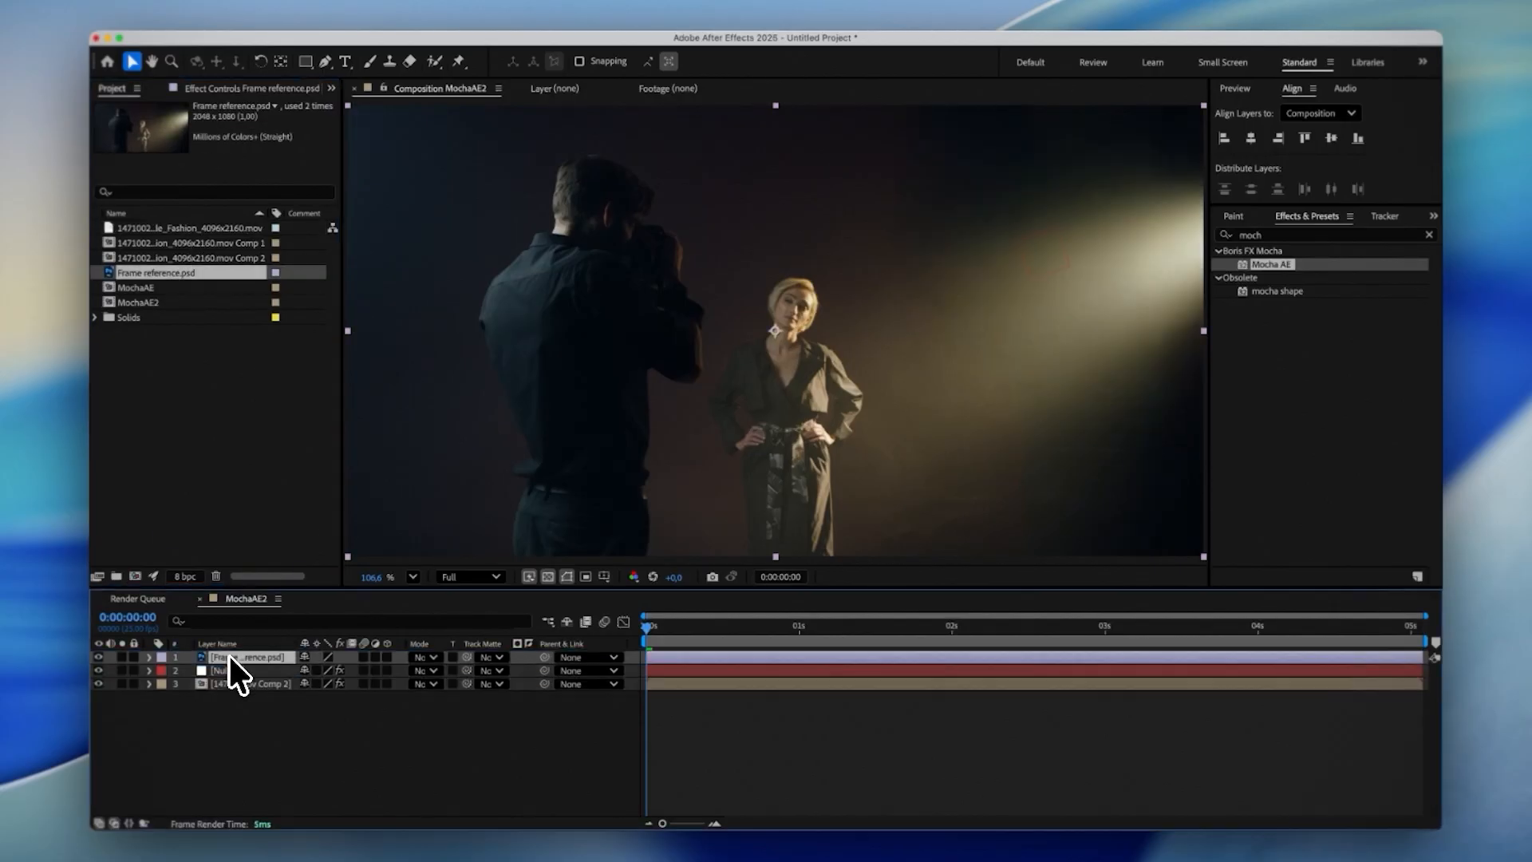
key("g")
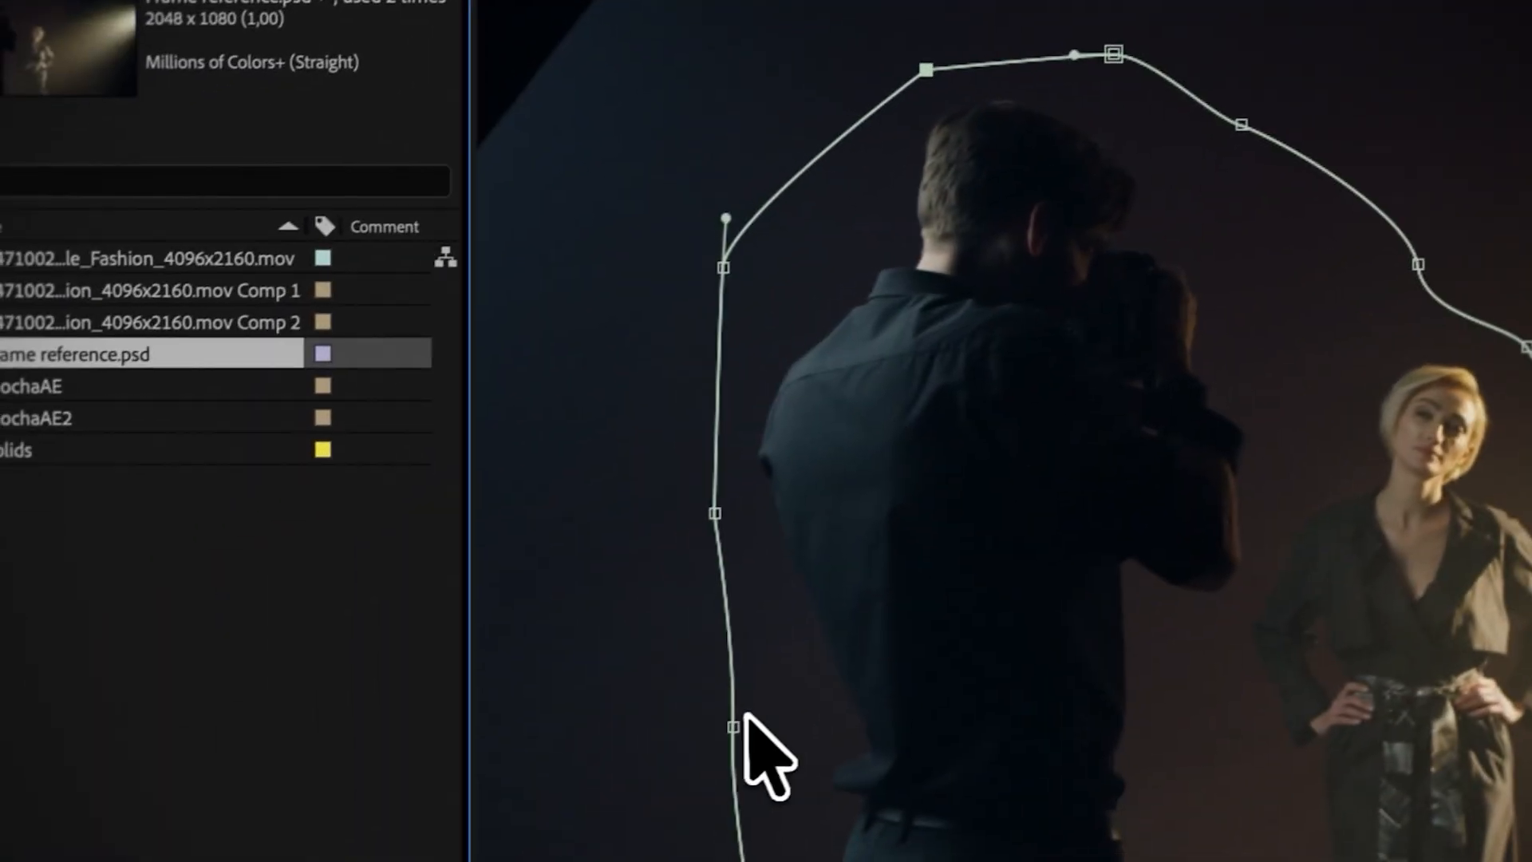
- Set the mask on Frame reference.psd to Subtract and feather it by 43 pixels
key("m")
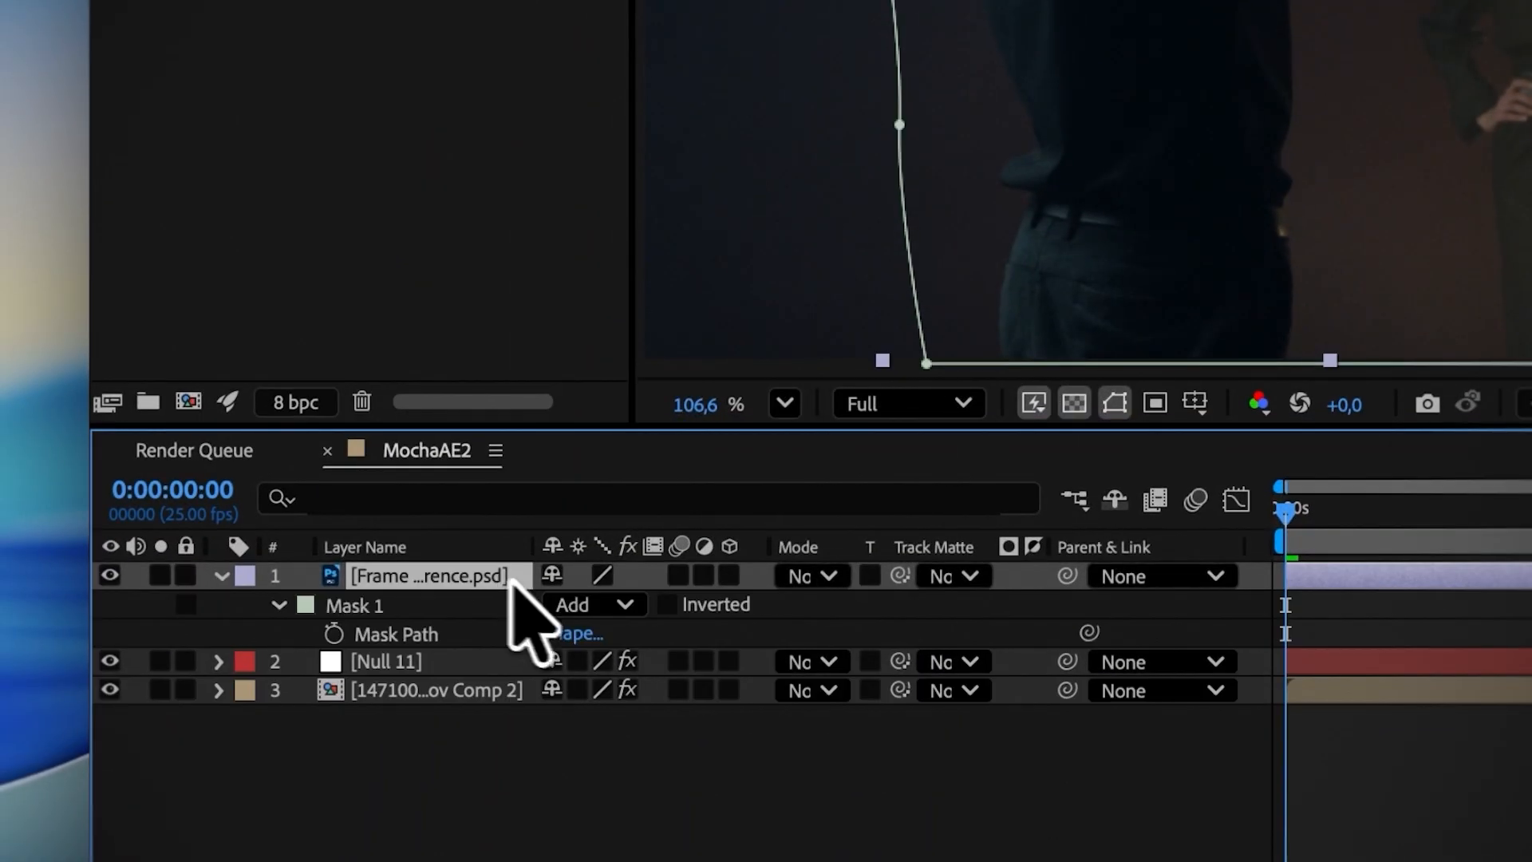
left_click(621, 604)
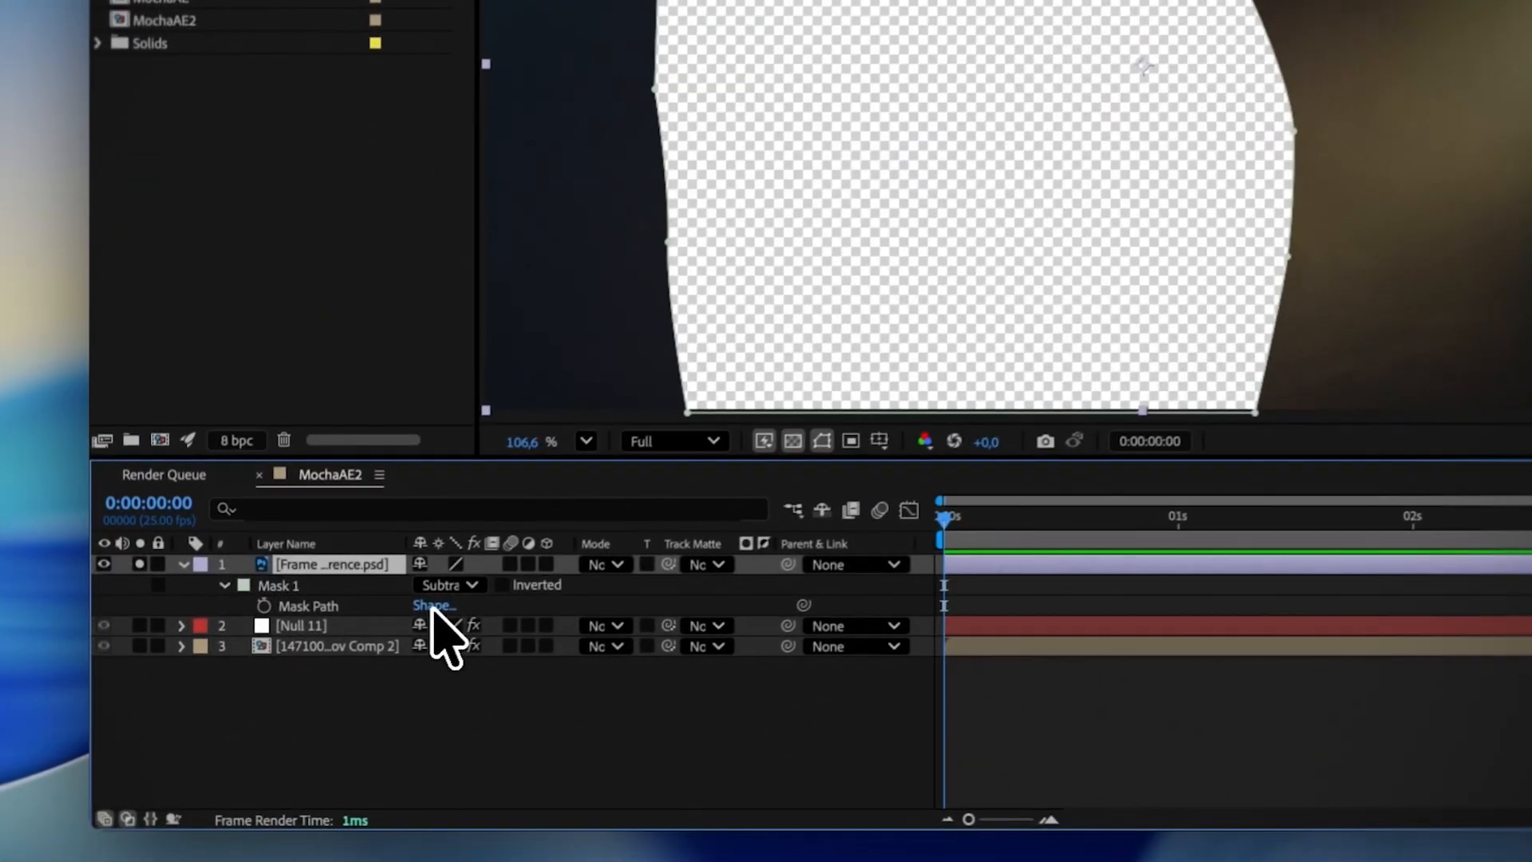
key("f")
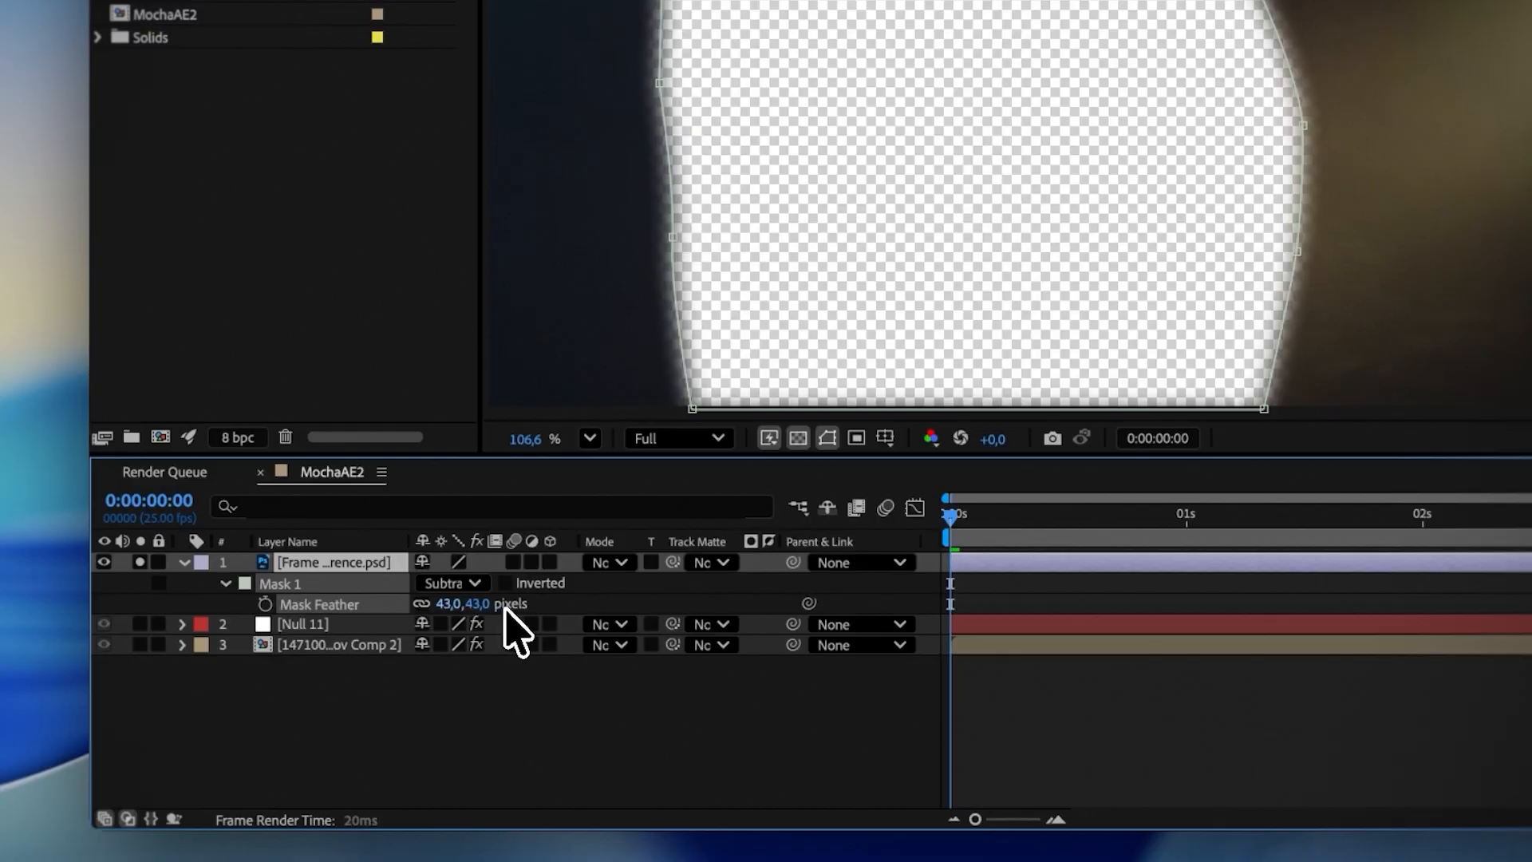
key("f")
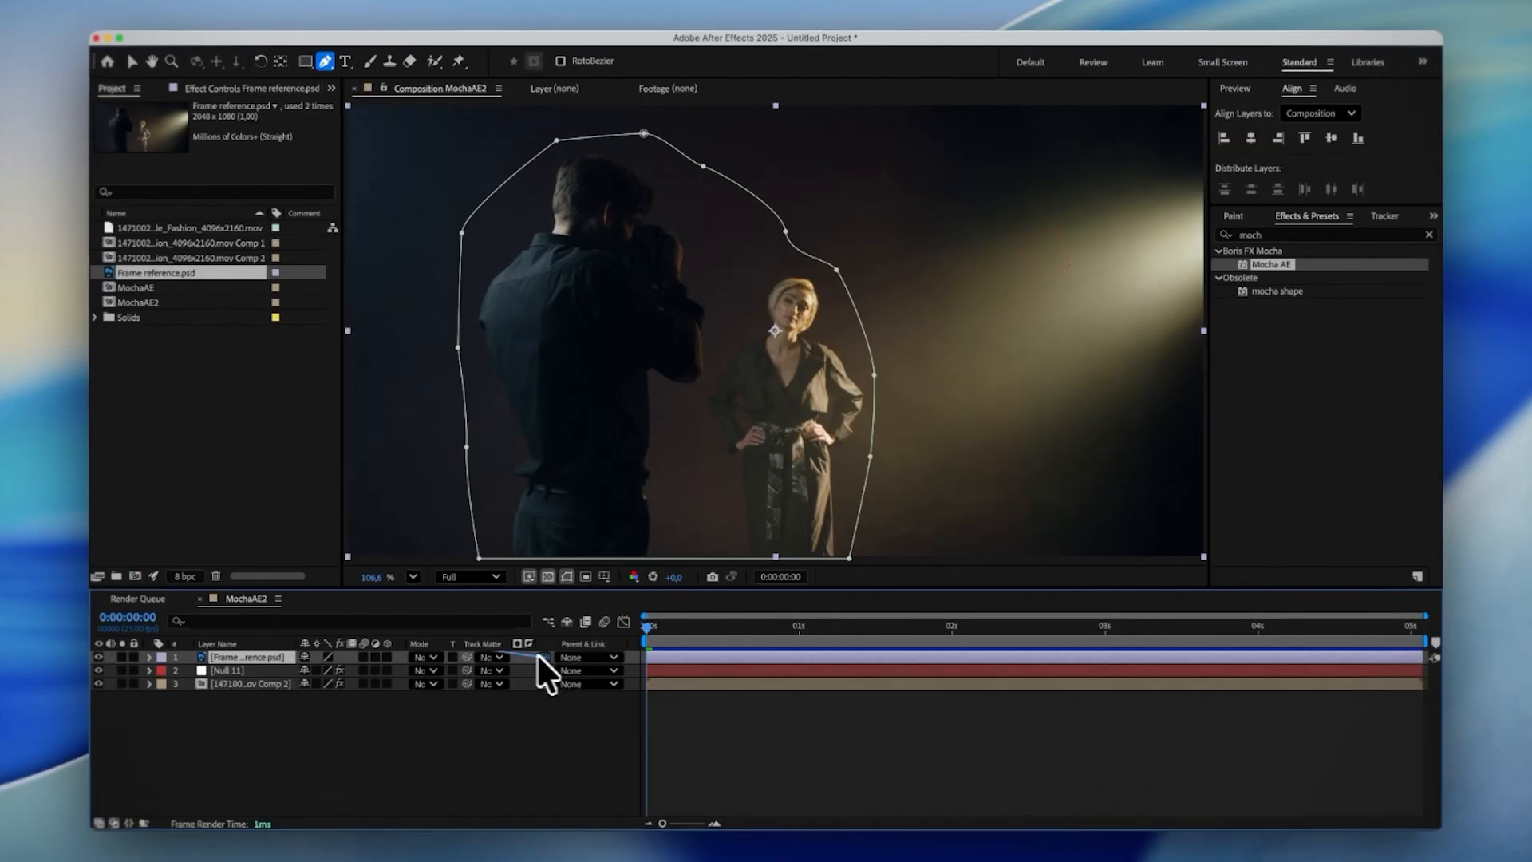
- Parent the Frame reference.psd layer to the tracked null and preview the composition
left_click_drag(537, 655, 239, 670)
left_click(795, 721)
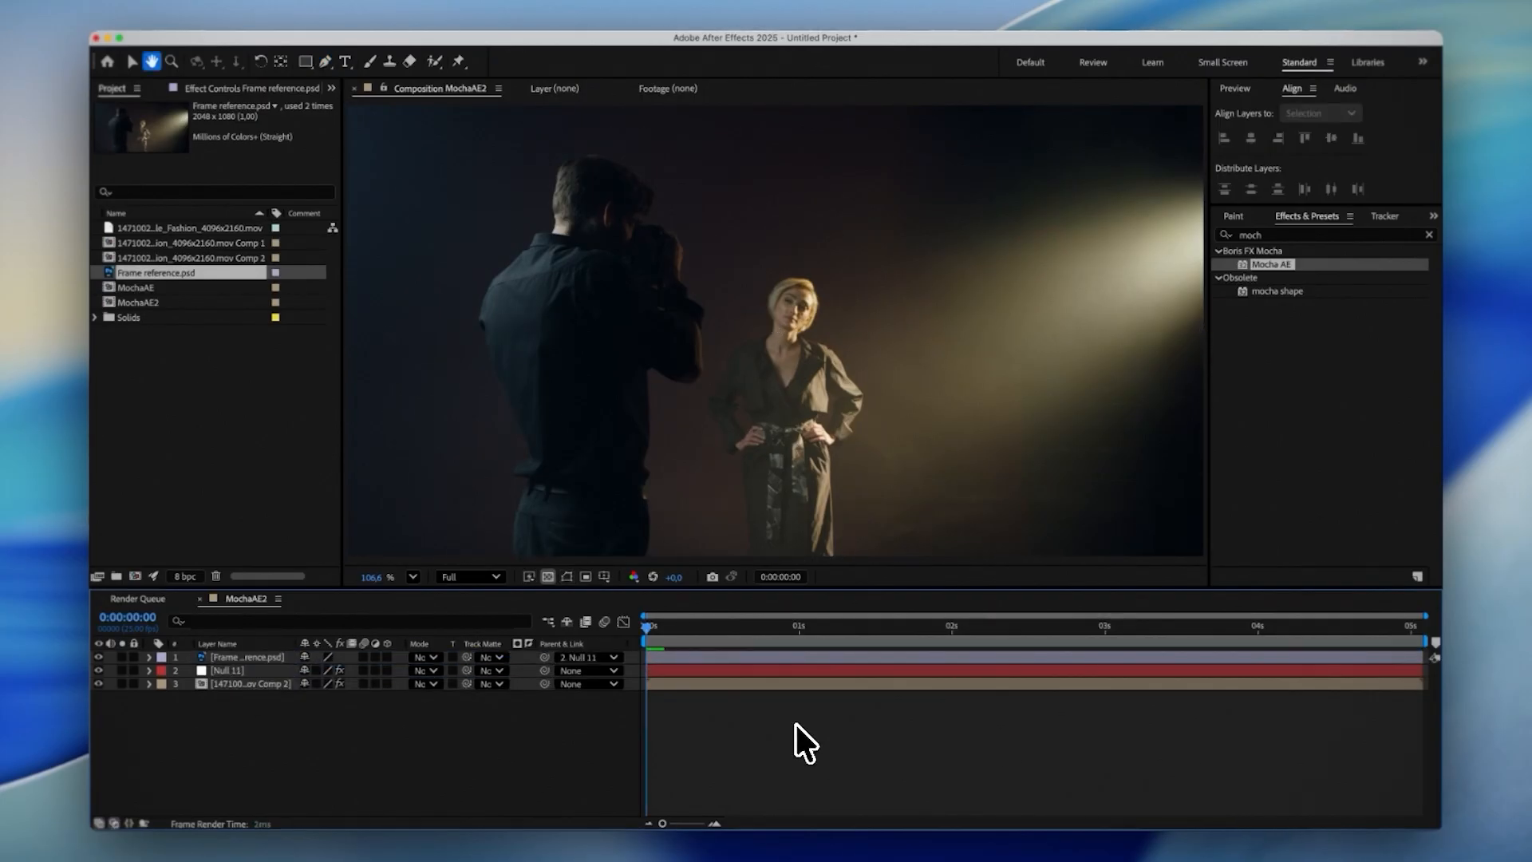
key("space")
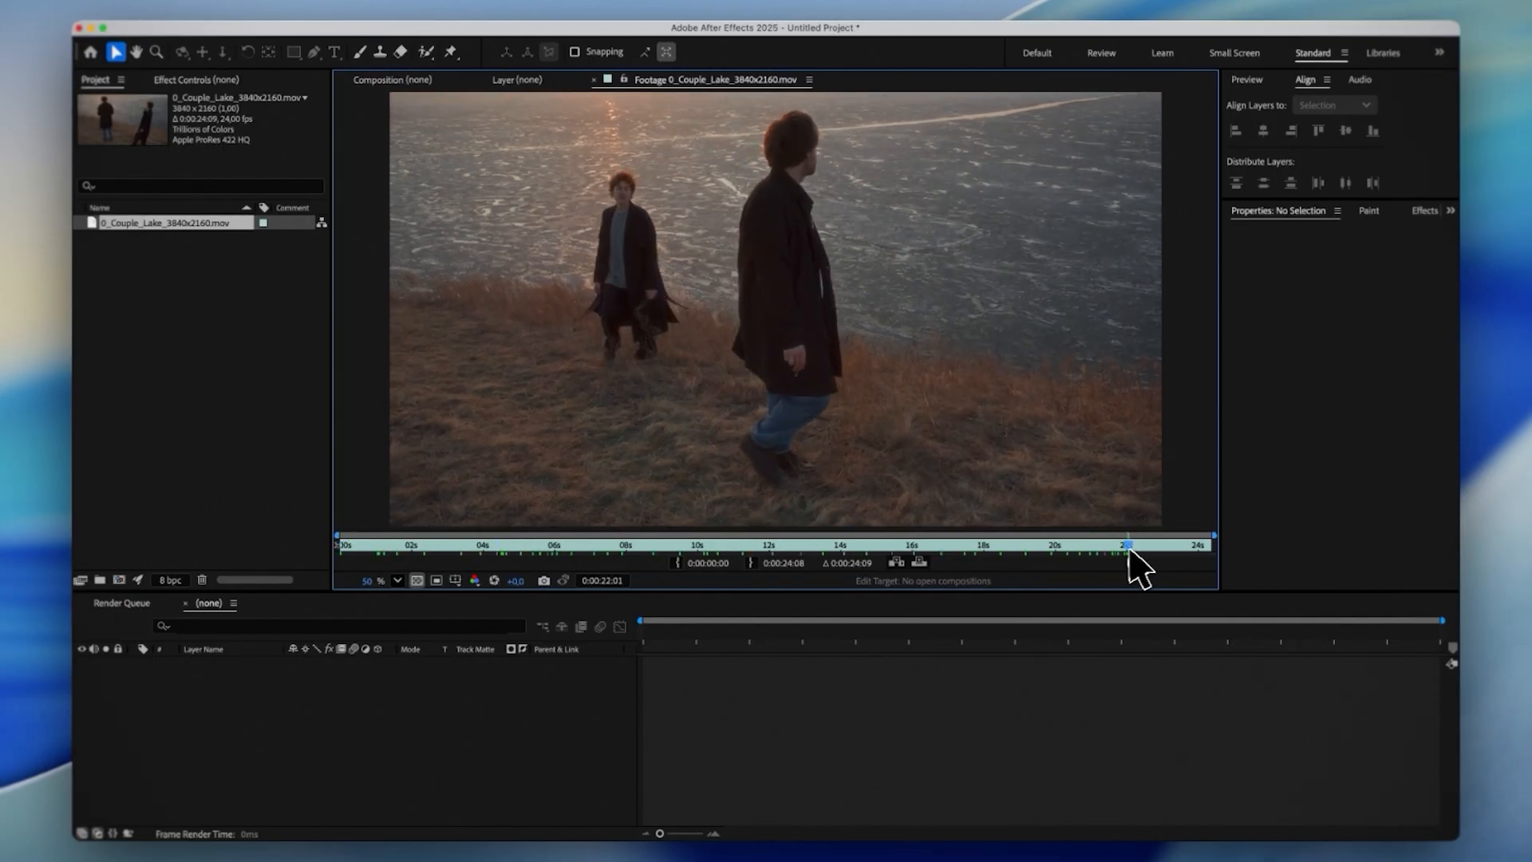
- Review 0_Couple_Lake_3840x2160.mov and create a new composition named Content-Aware at 2048 x 1080 px
left_click_drag(1128, 547, 683, 558)
left_click_drag(449, 550, 383, 558)
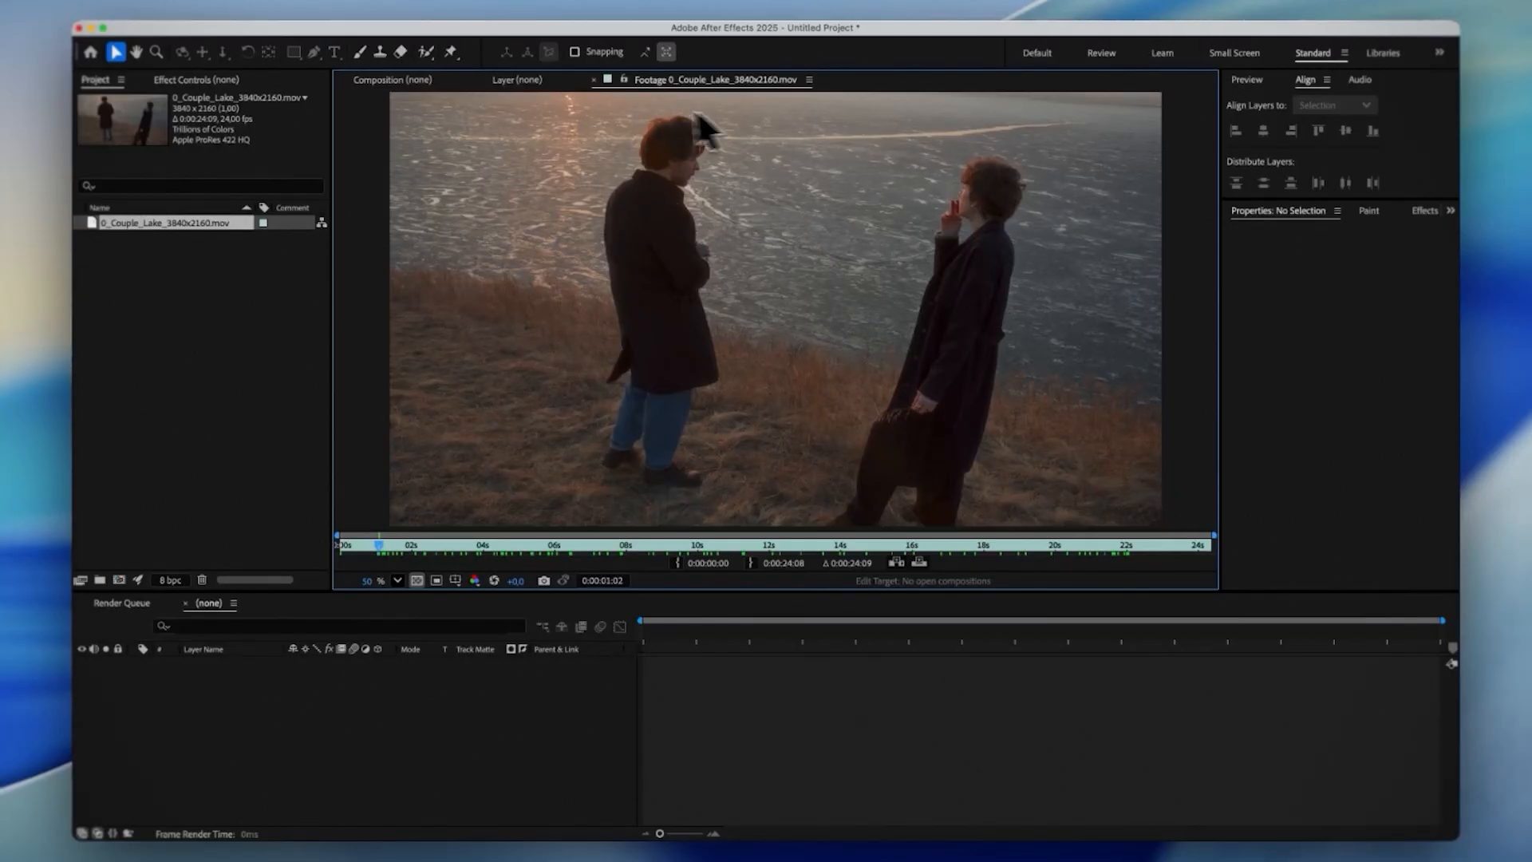
left_click(160, 292)
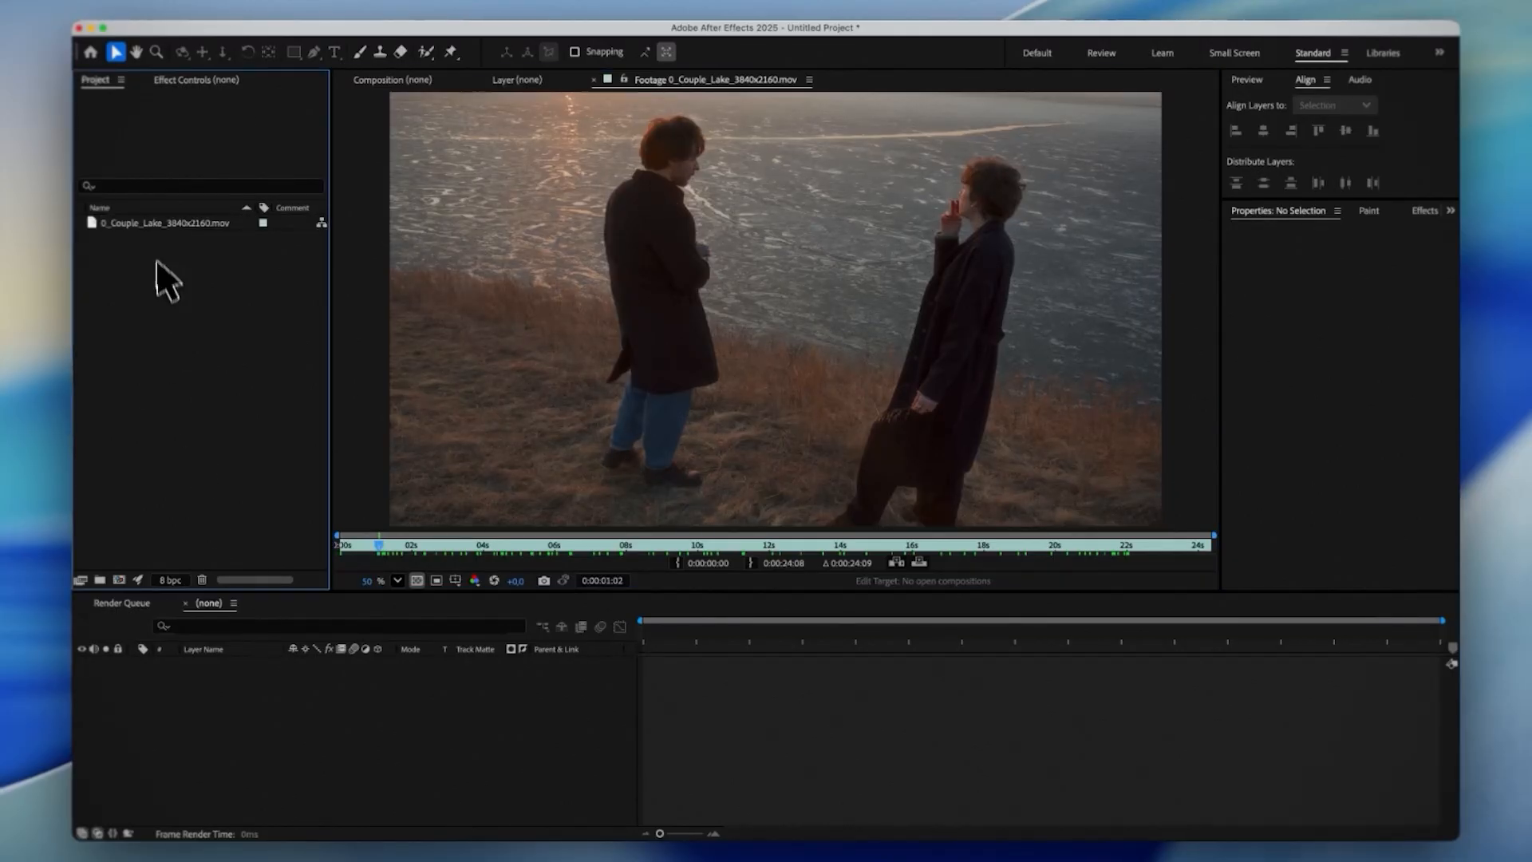
left_click(159, 224)
left_click(285, 12)
left_click(292, 28)
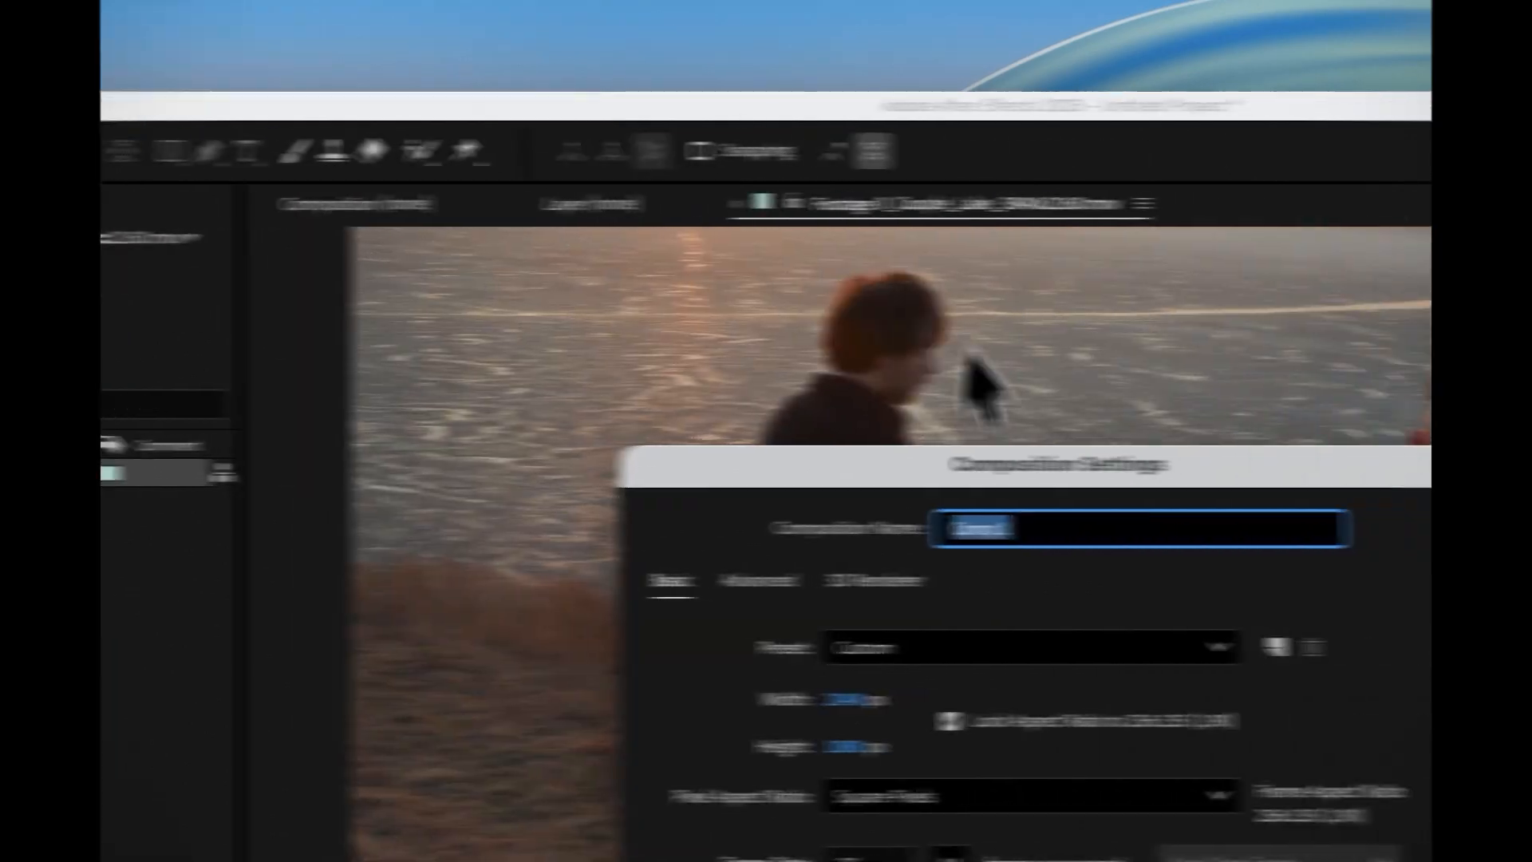
type("Content-Aware")
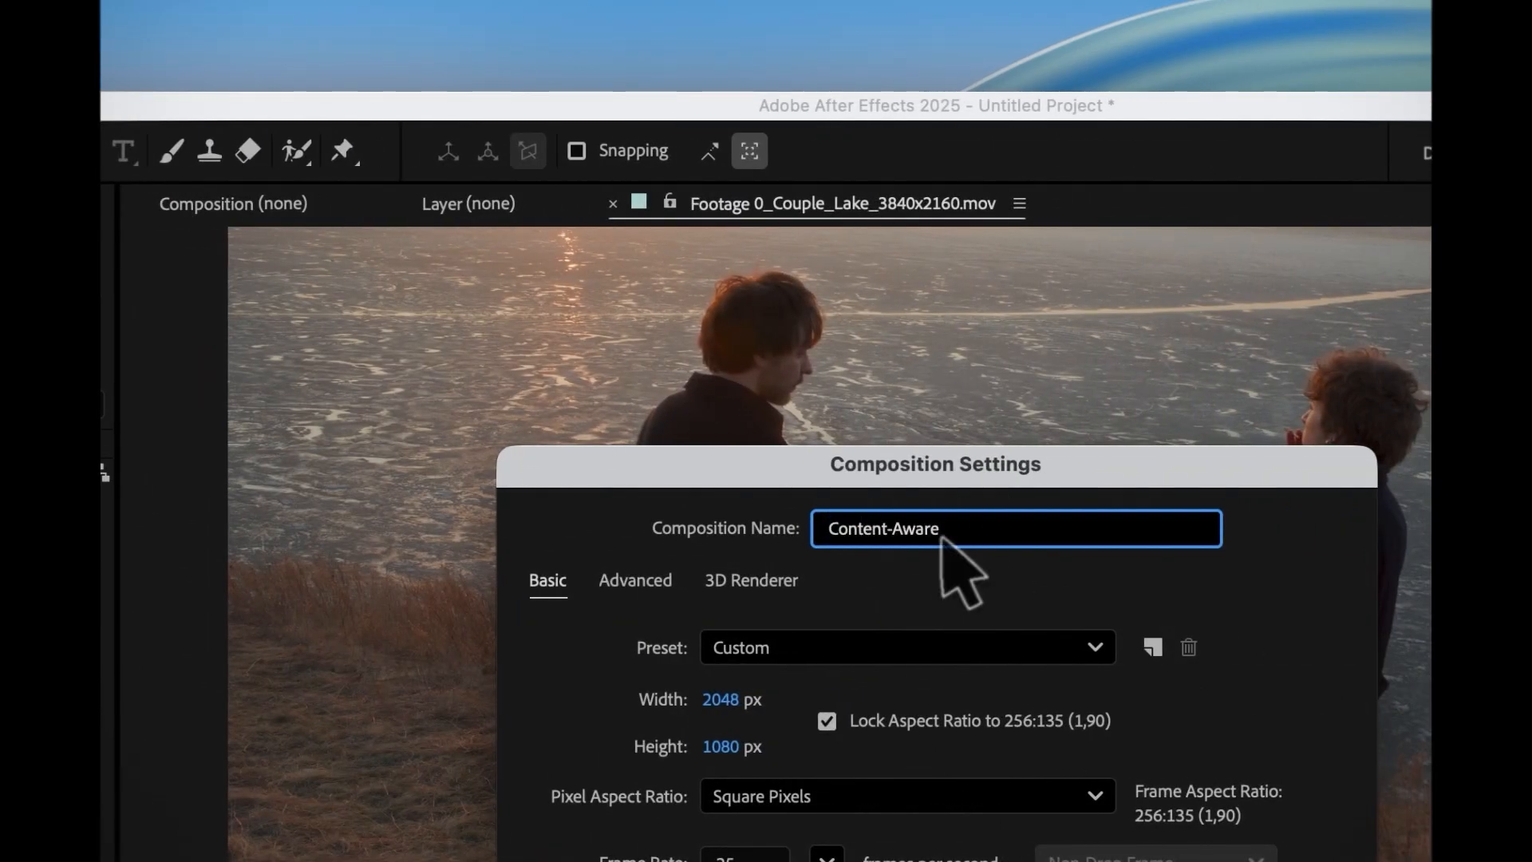
key("Return")
- Add the lake footage to the Content-Aware composition fitted to its frame, and trim the composition to the first 5 seconds
left_click_drag(345, 234, 509, 572)
right_click(568, 435)
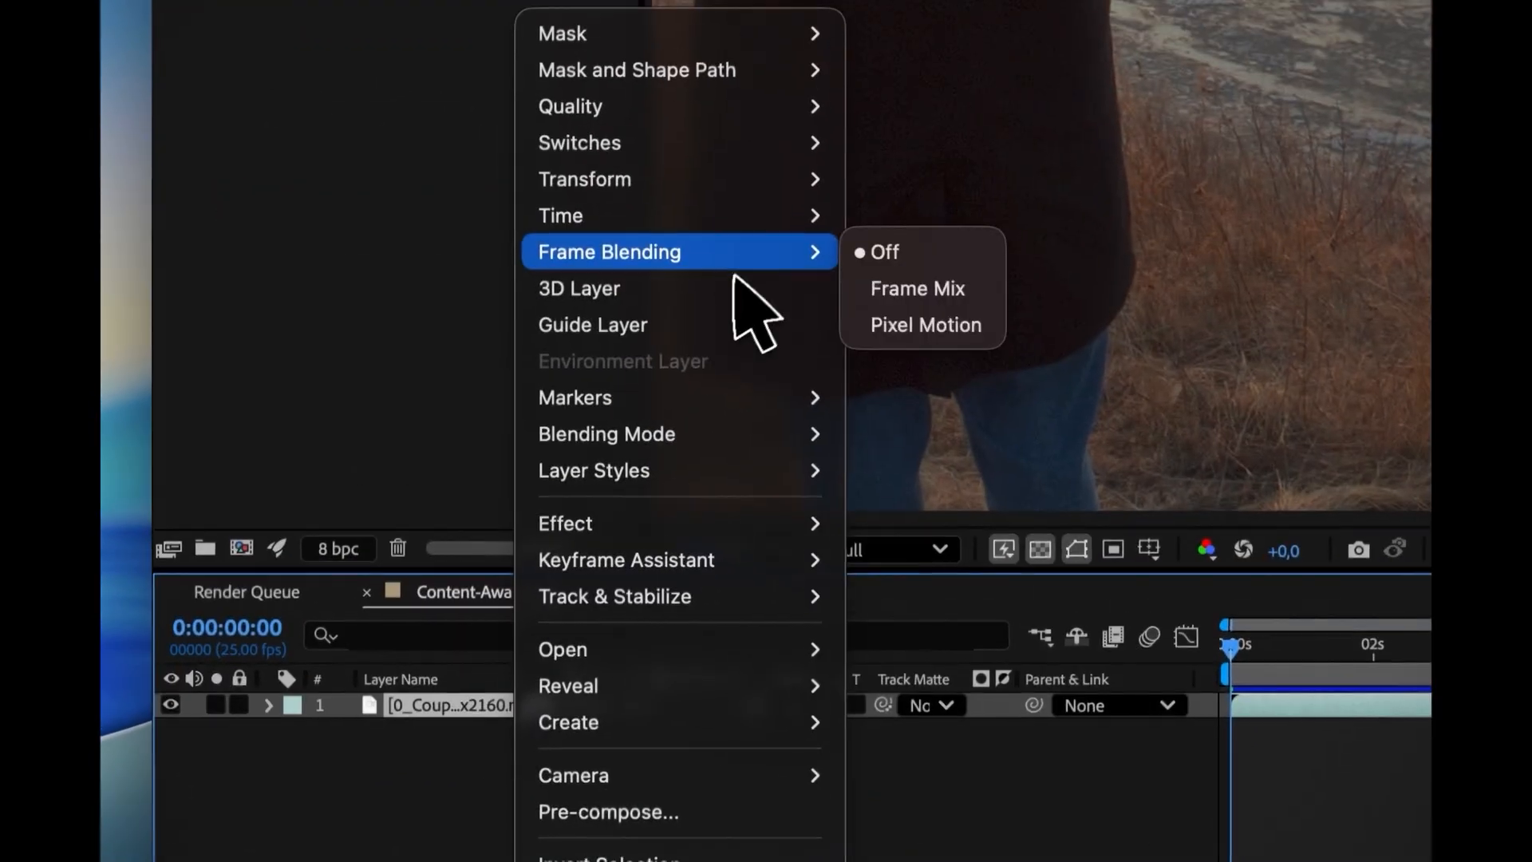
mouse_move(753, 185)
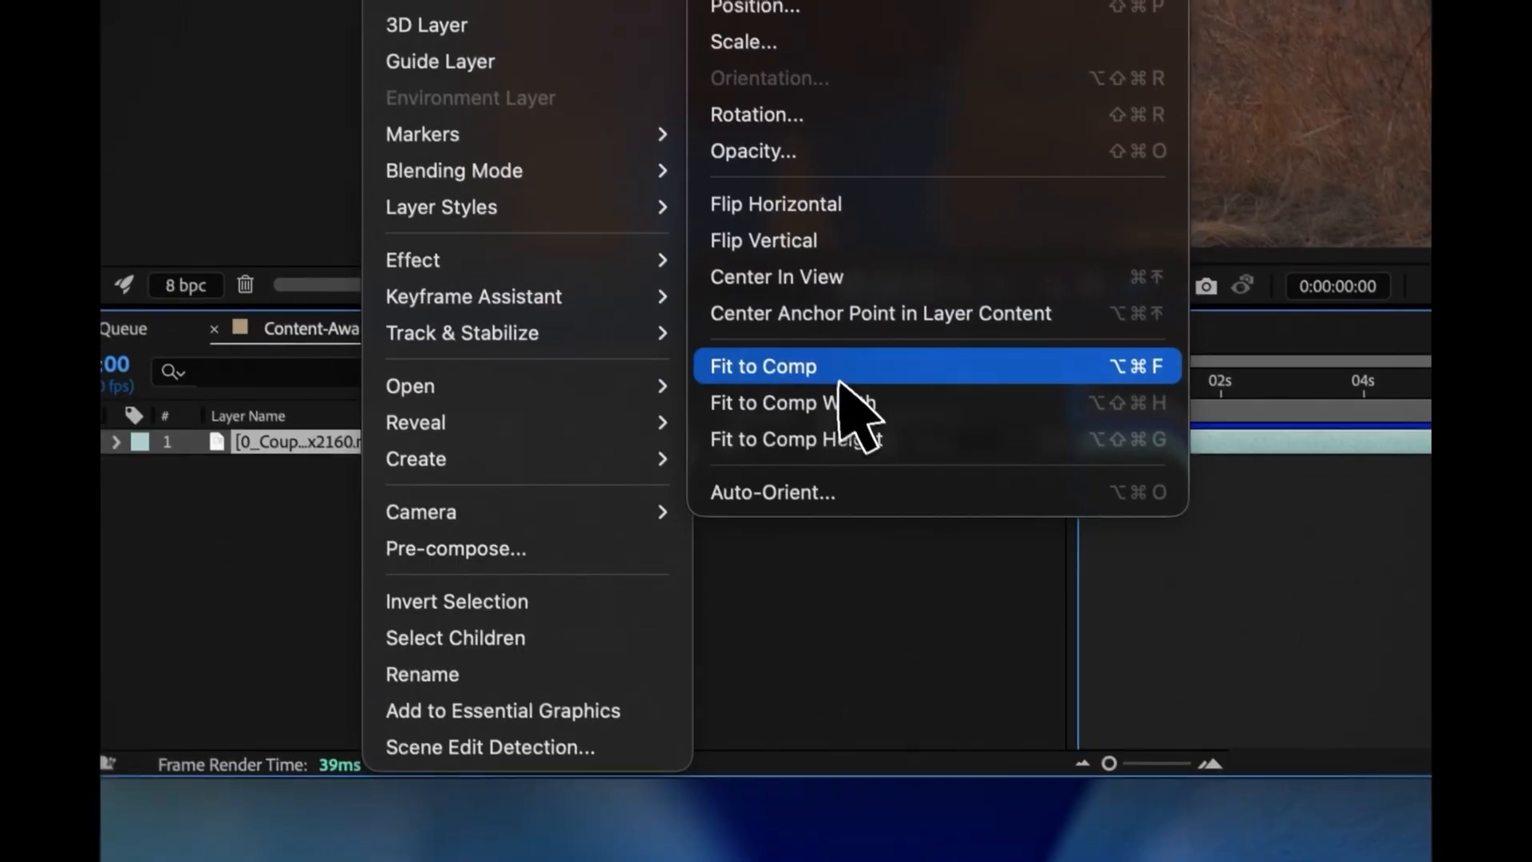
left_click(839, 380)
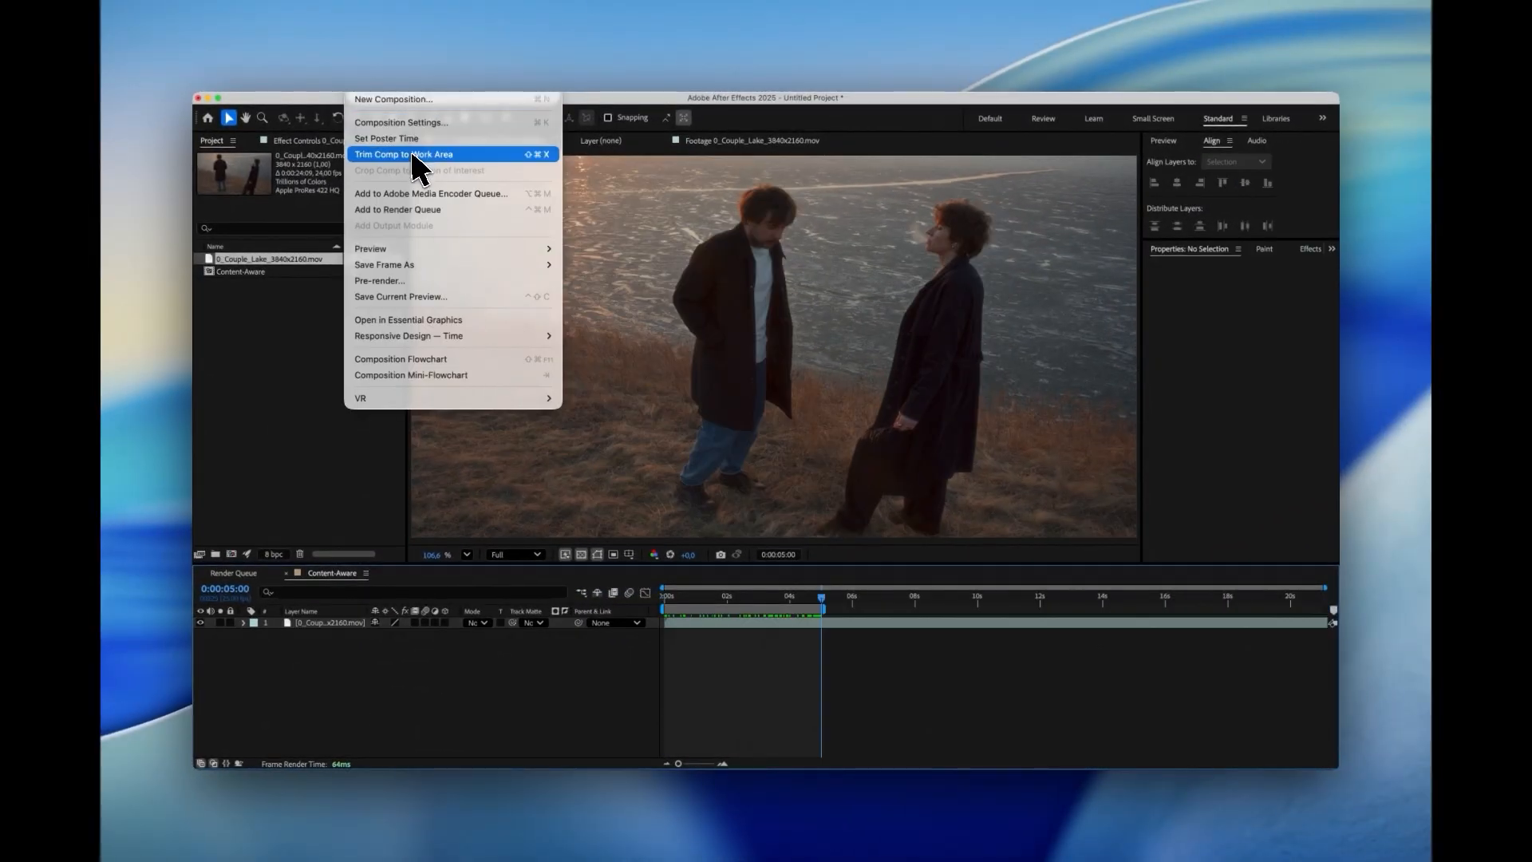
left_click(414, 155)
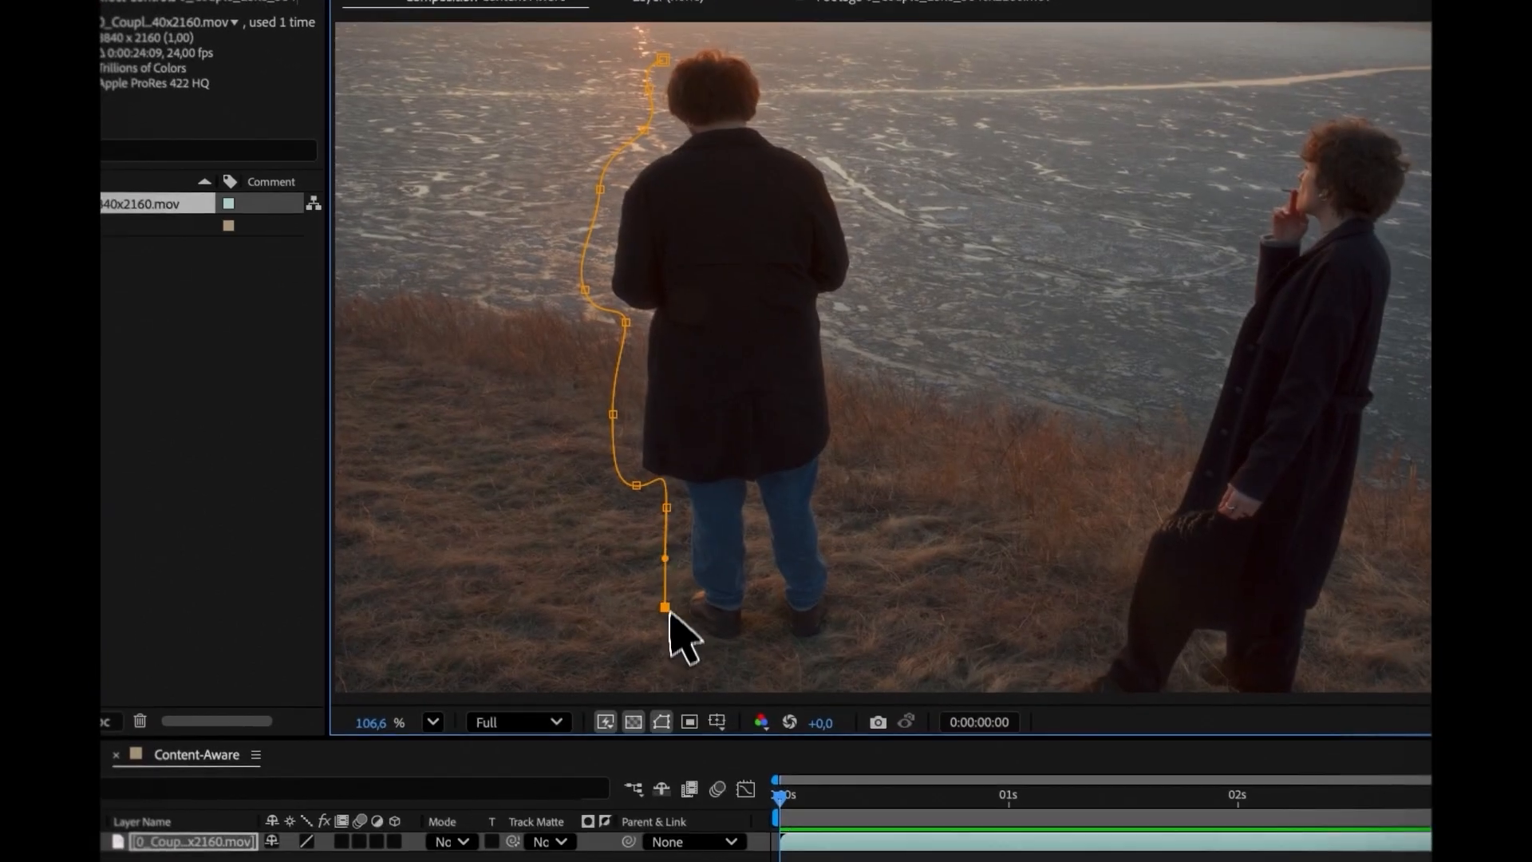
- Finish a loose, closed Pen tool mask around the man in the dark coat and blue jeans on the first frame
left_click(707, 642)
left_click_drag(779, 654, 827, 648)
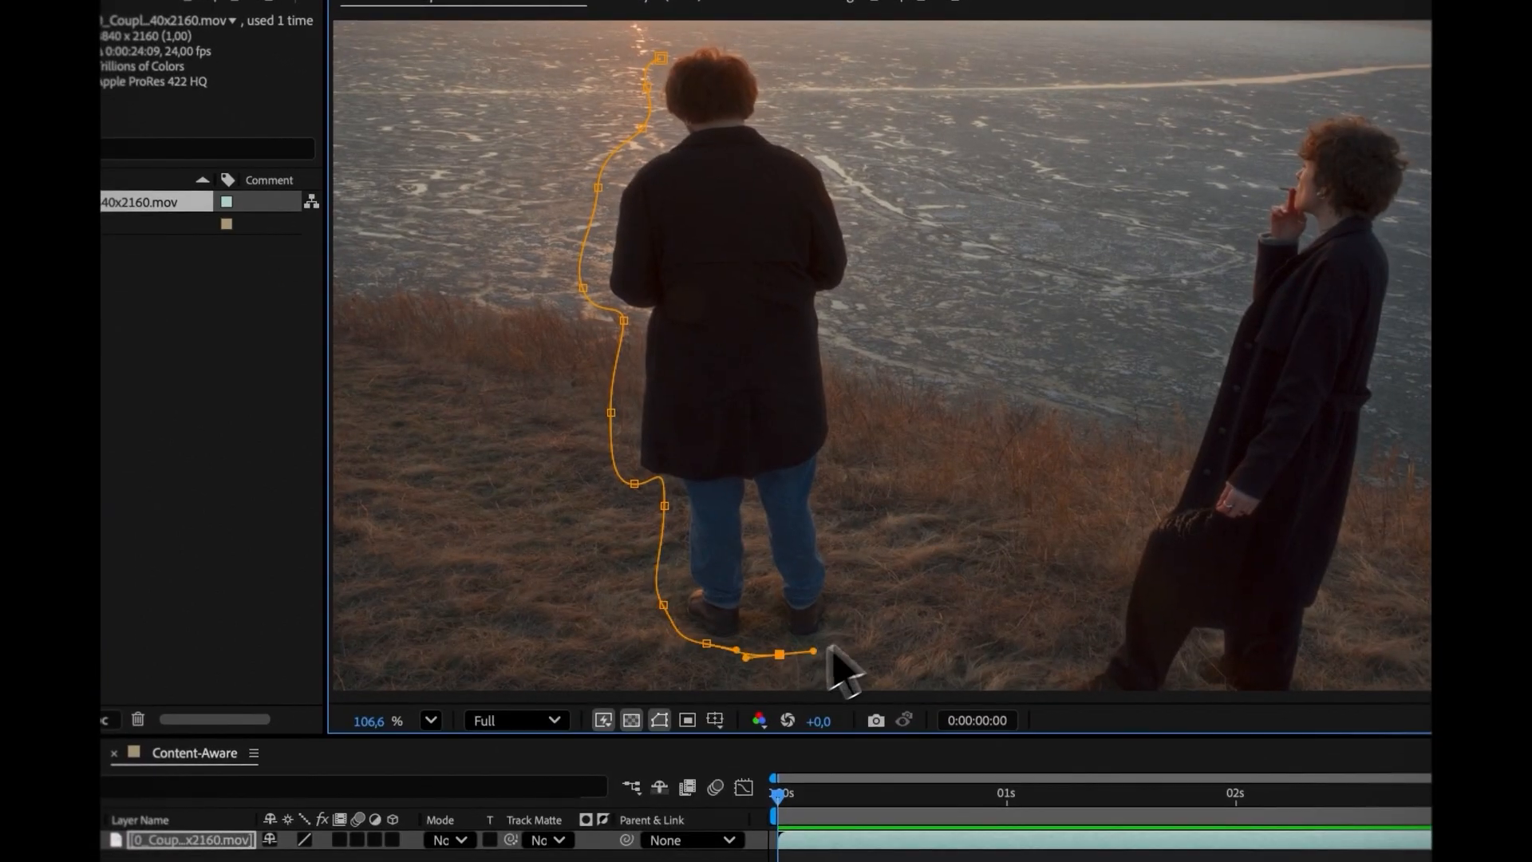
left_click_drag(856, 208, 850, 190)
left_click_drag(812, 141, 770, 73)
left_click_drag(738, 38, 704, 34)
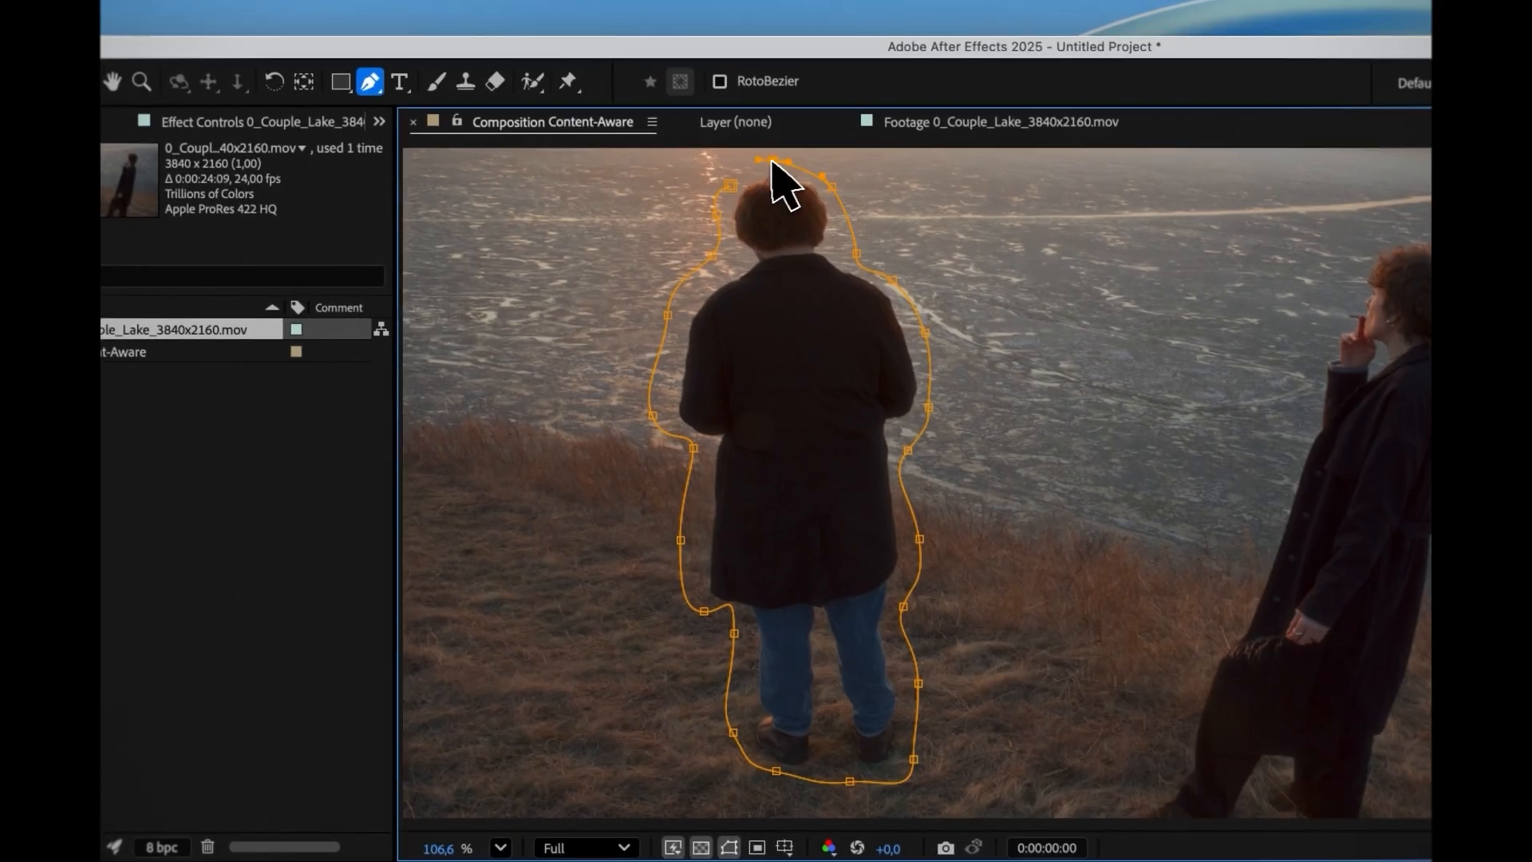
left_click(660, 58)
- Set the mode of Mask 1 to None and track the mask forward through the clip
left_click(217, 842)
key("m")
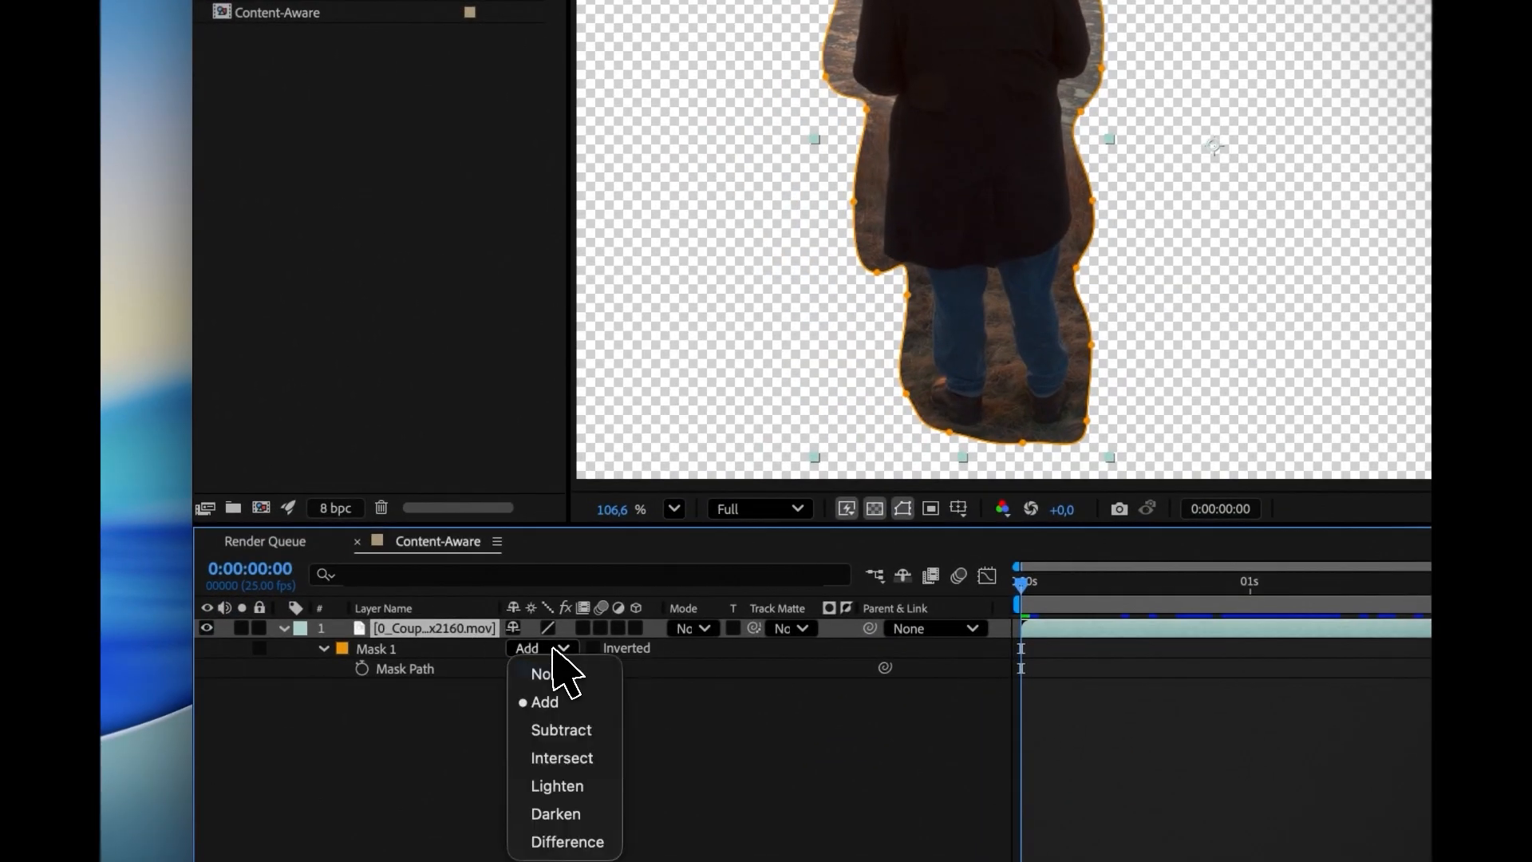
left_click(556, 675)
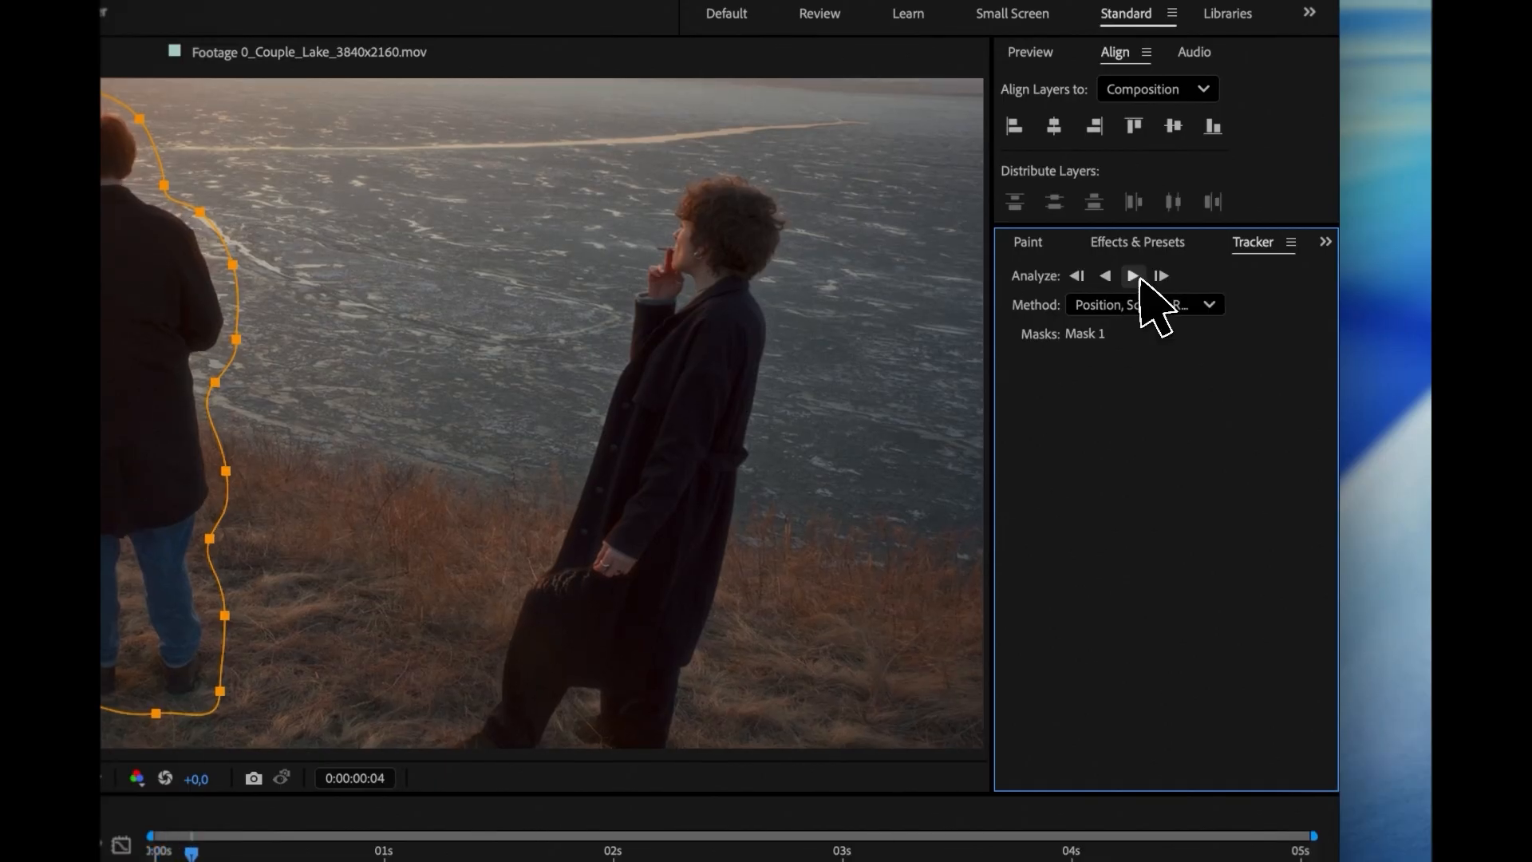
left_click(1133, 275)
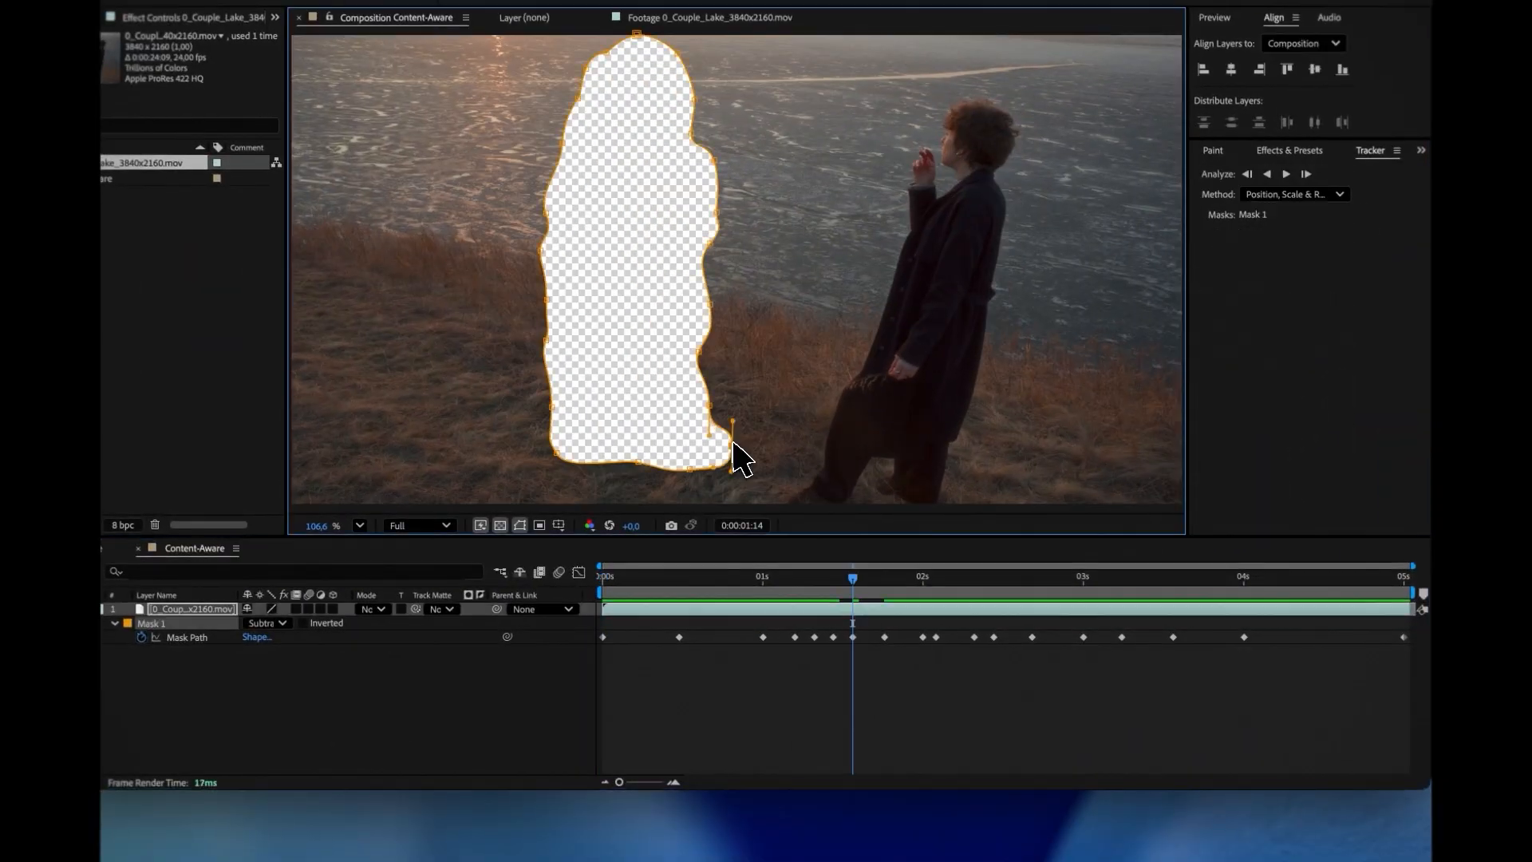
left_click(914, 638)
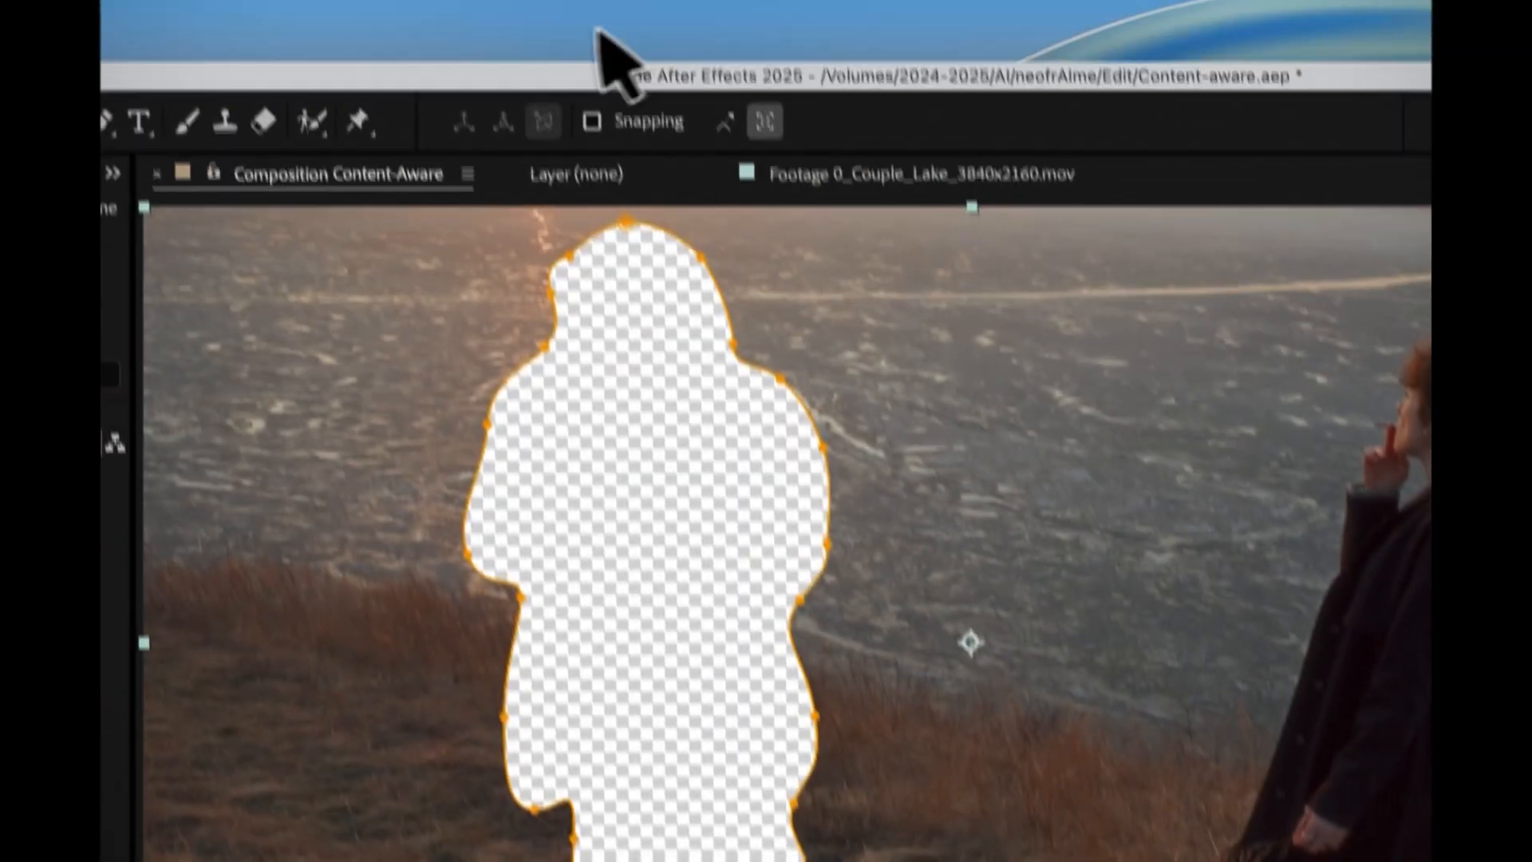
- Generate a Content-Aware Fill layer for the masked man using the Object method over the work area, and preview the composition
left_click(588, 26)
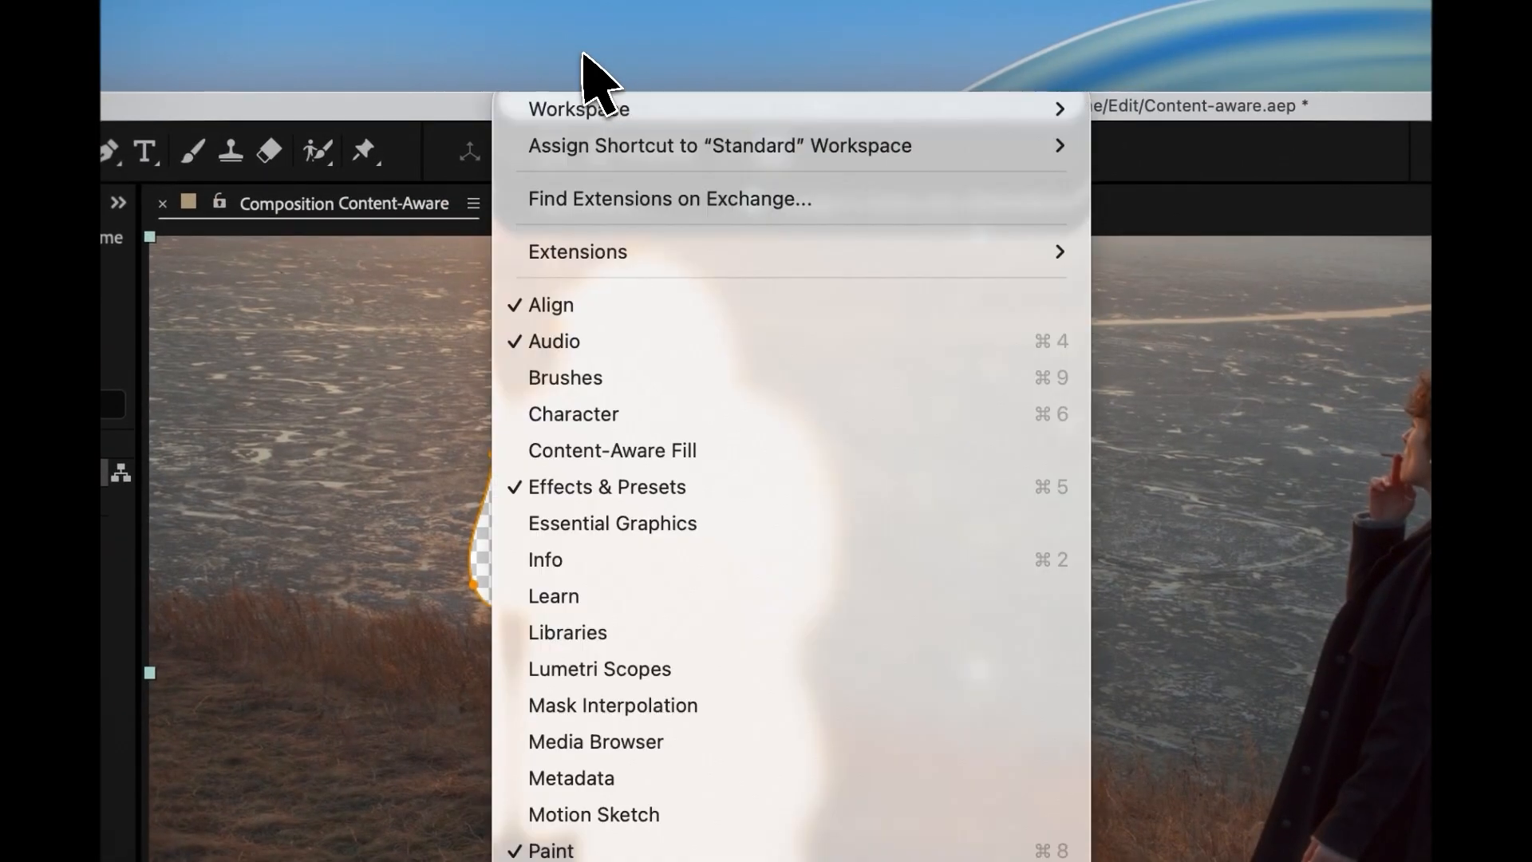
left_click(613, 452)
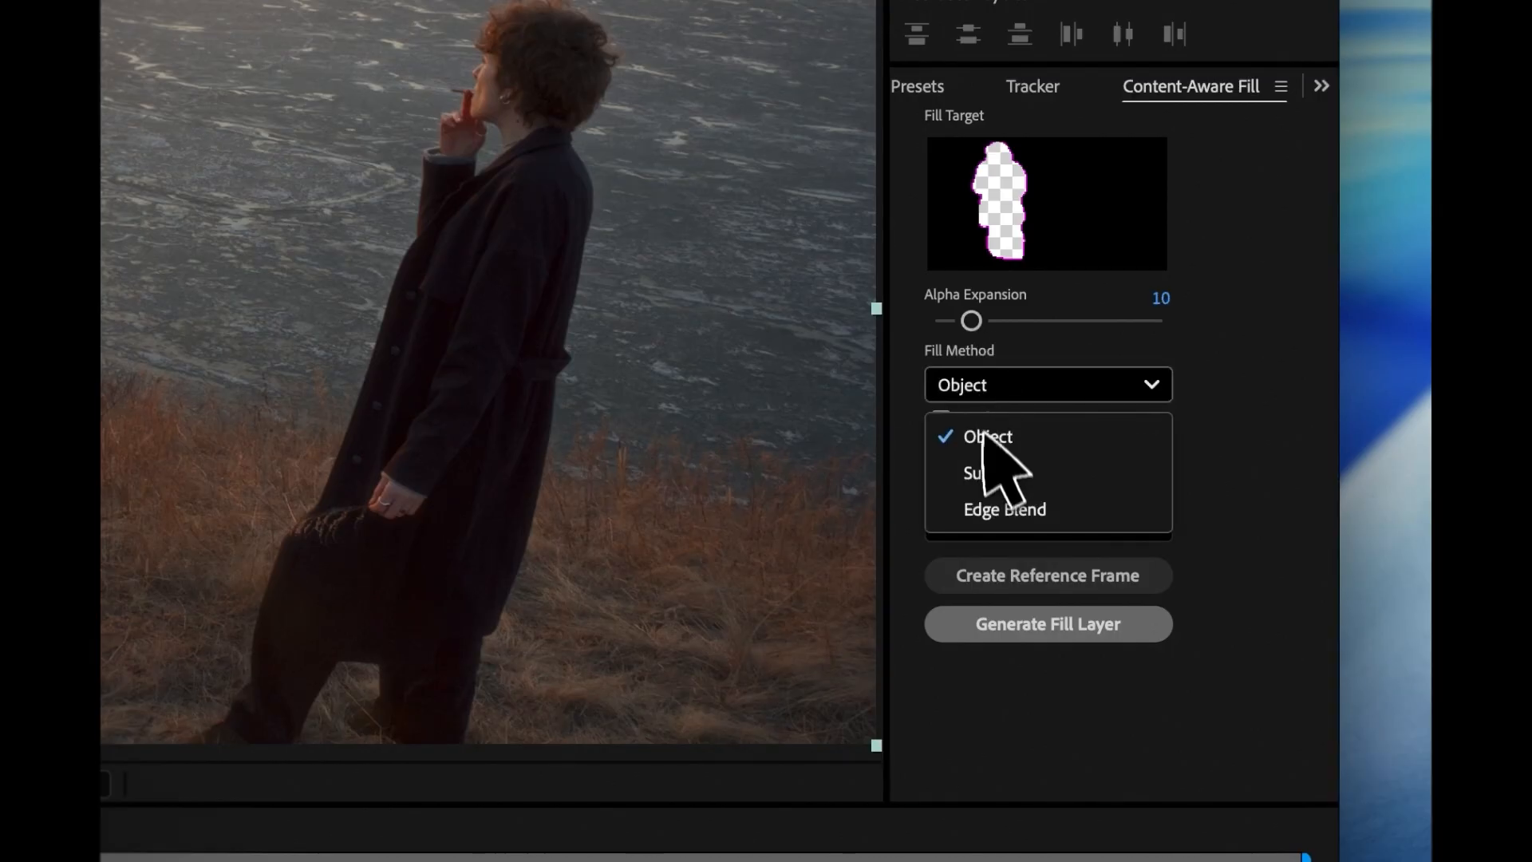
left_click(1043, 626)
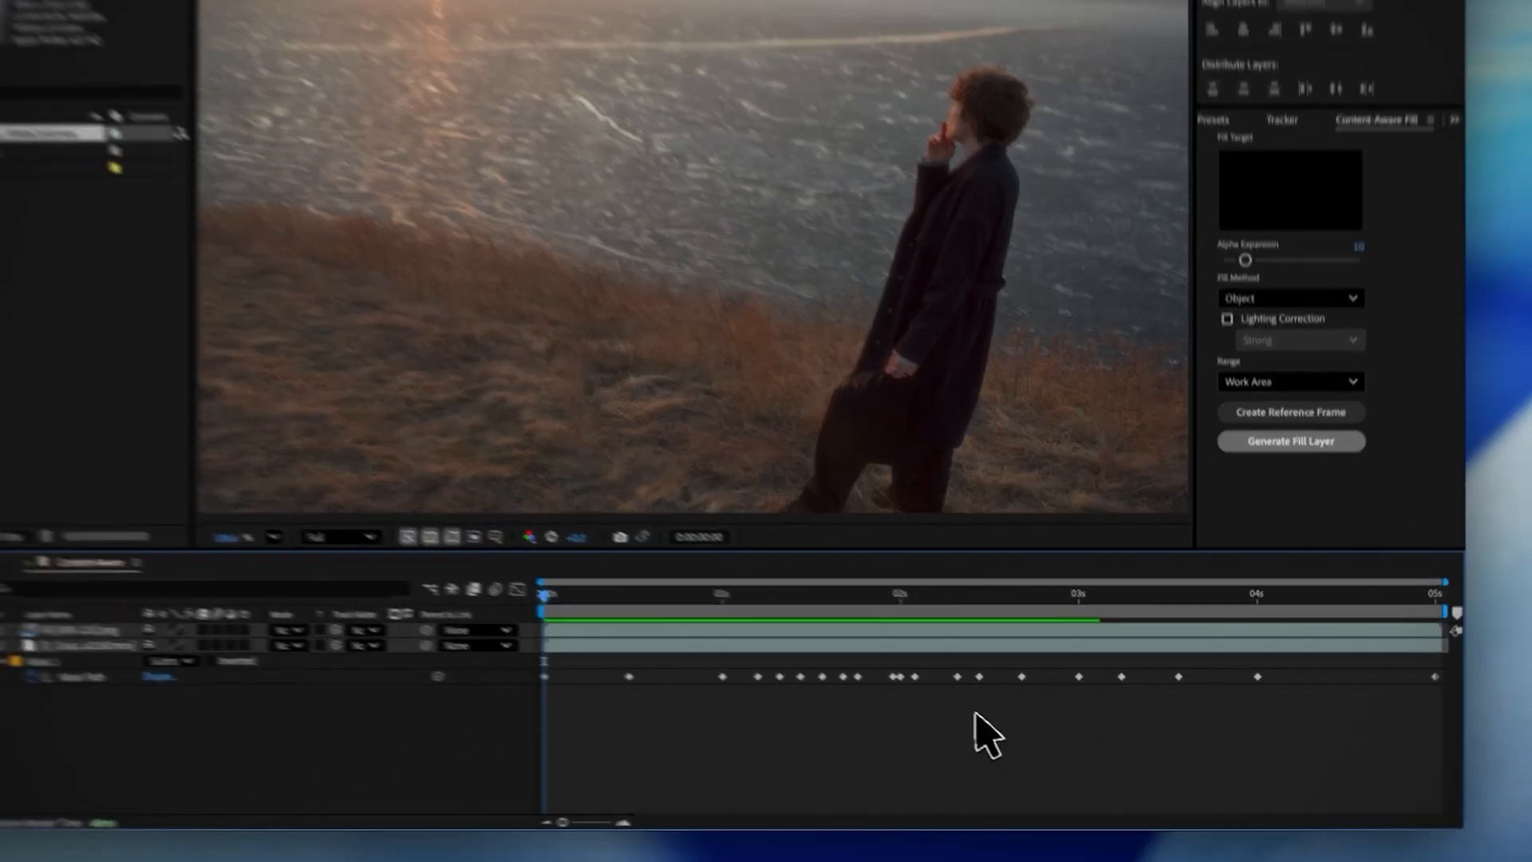
key("space")
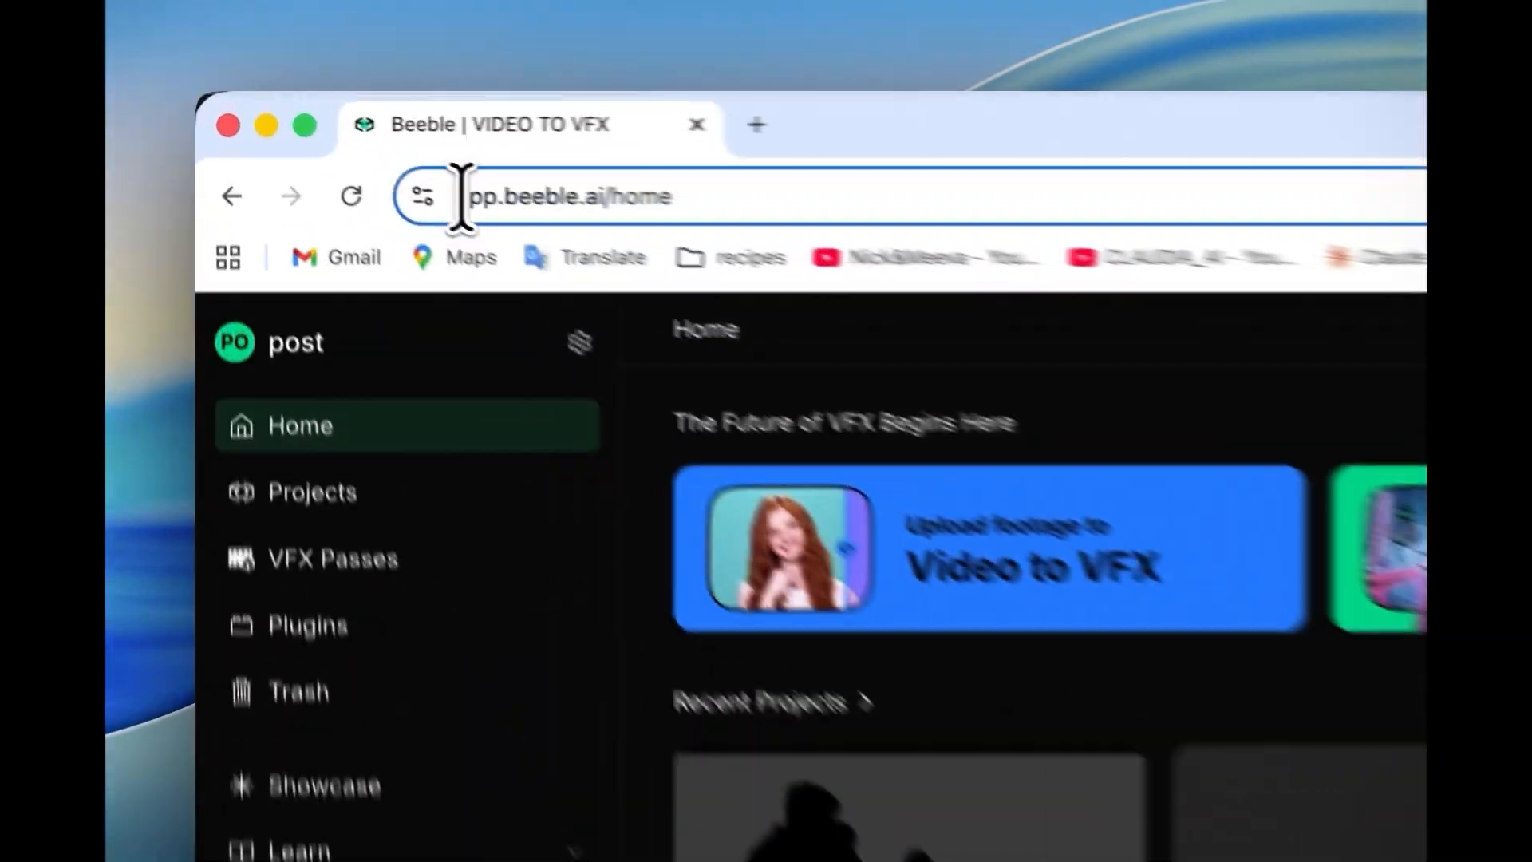
- Switch to Beeble in the browser, upload Footage for beeble.mp4 to Video to VFX and compare its alpha preview with the source
left_click_drag(462, 195, 682, 206)
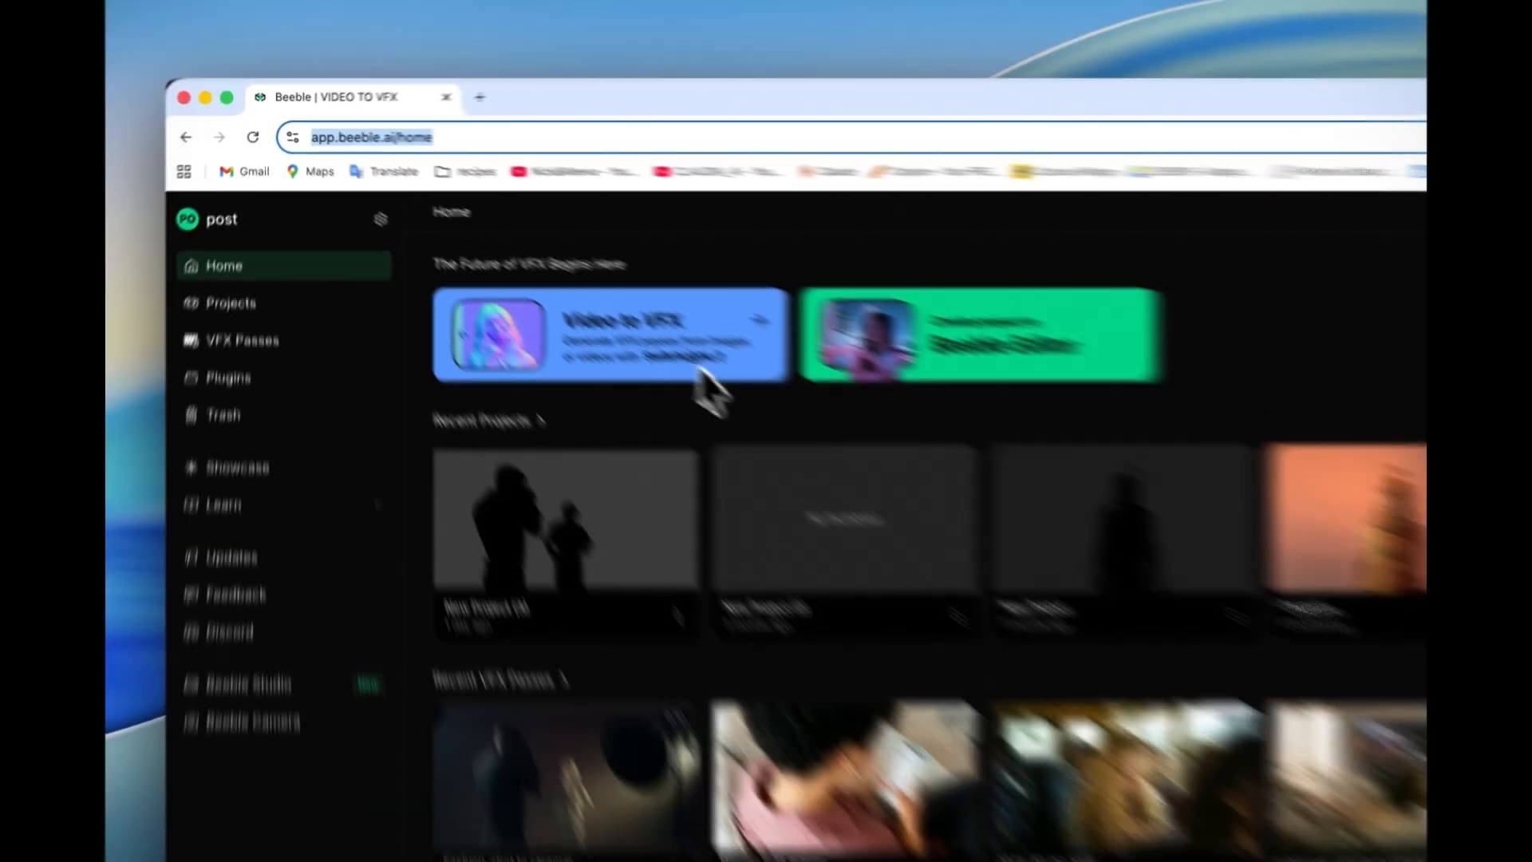
left_click(854, 511)
left_click(917, 587)
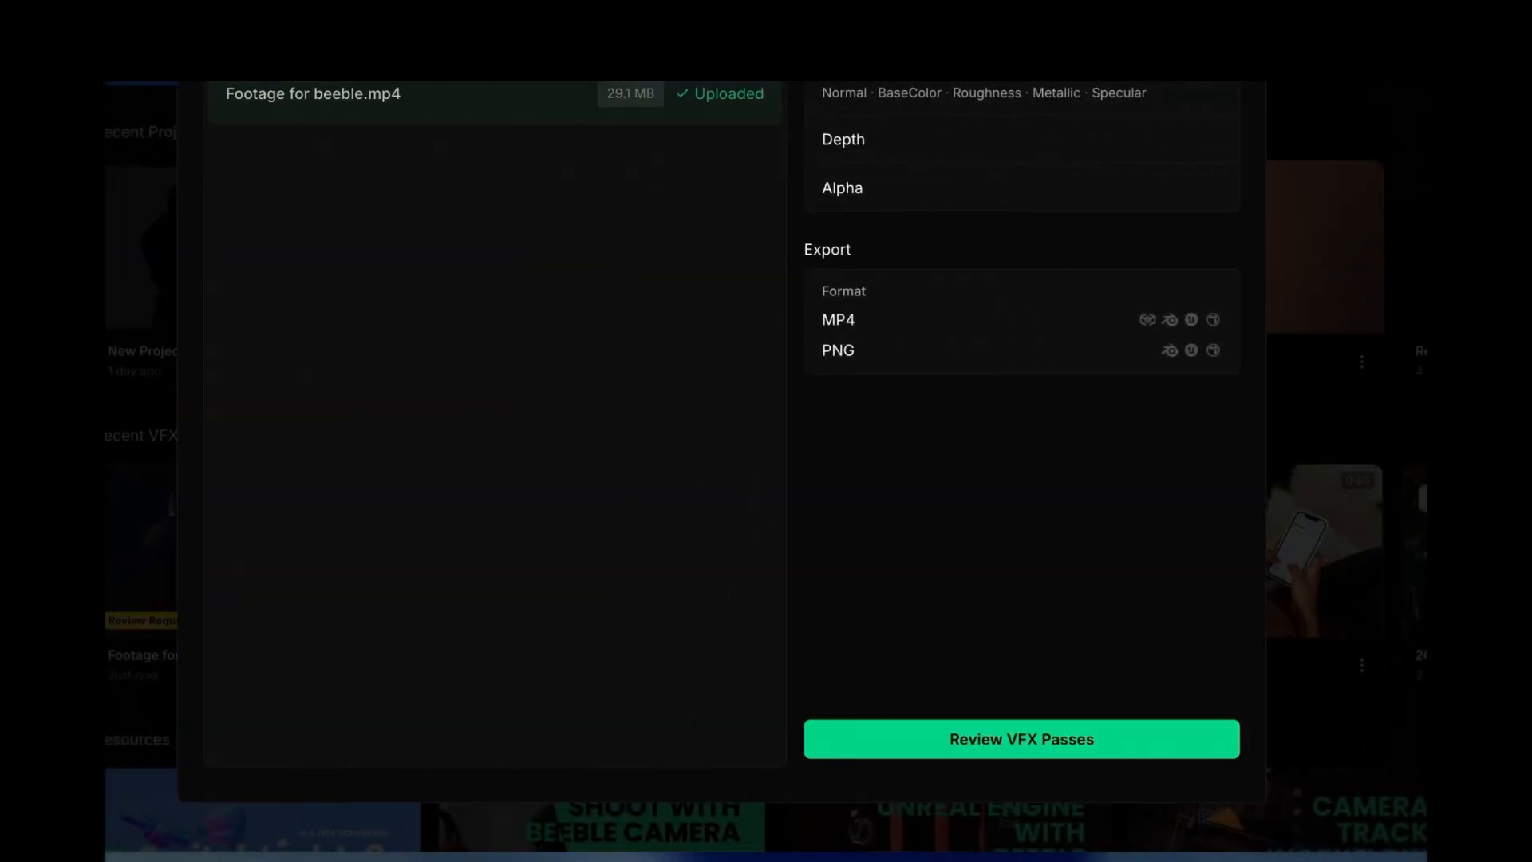
left_click(1011, 748)
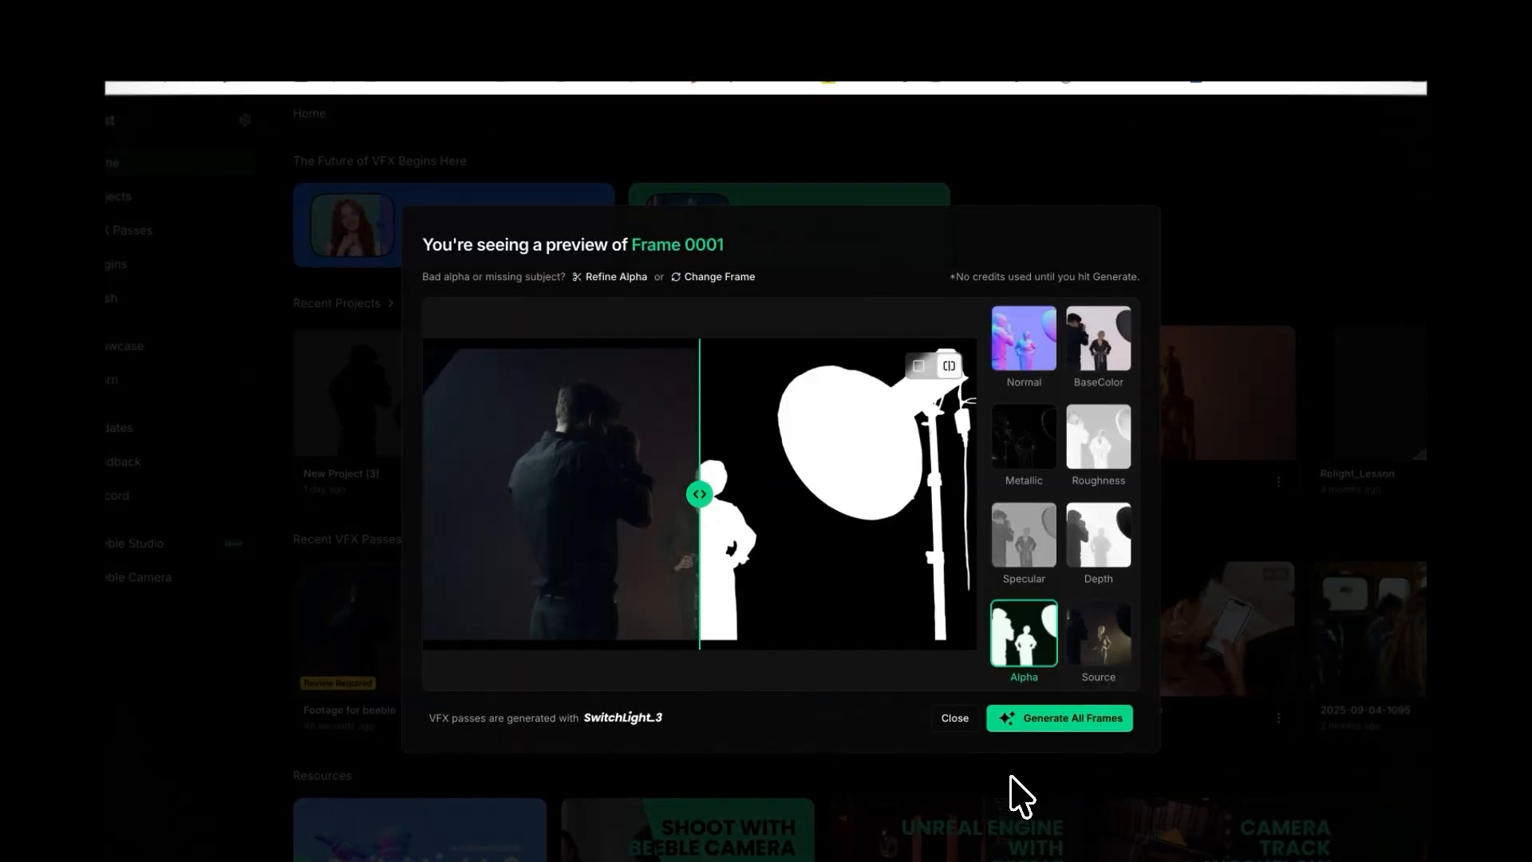
left_click_drag(698, 494, 342, 512)
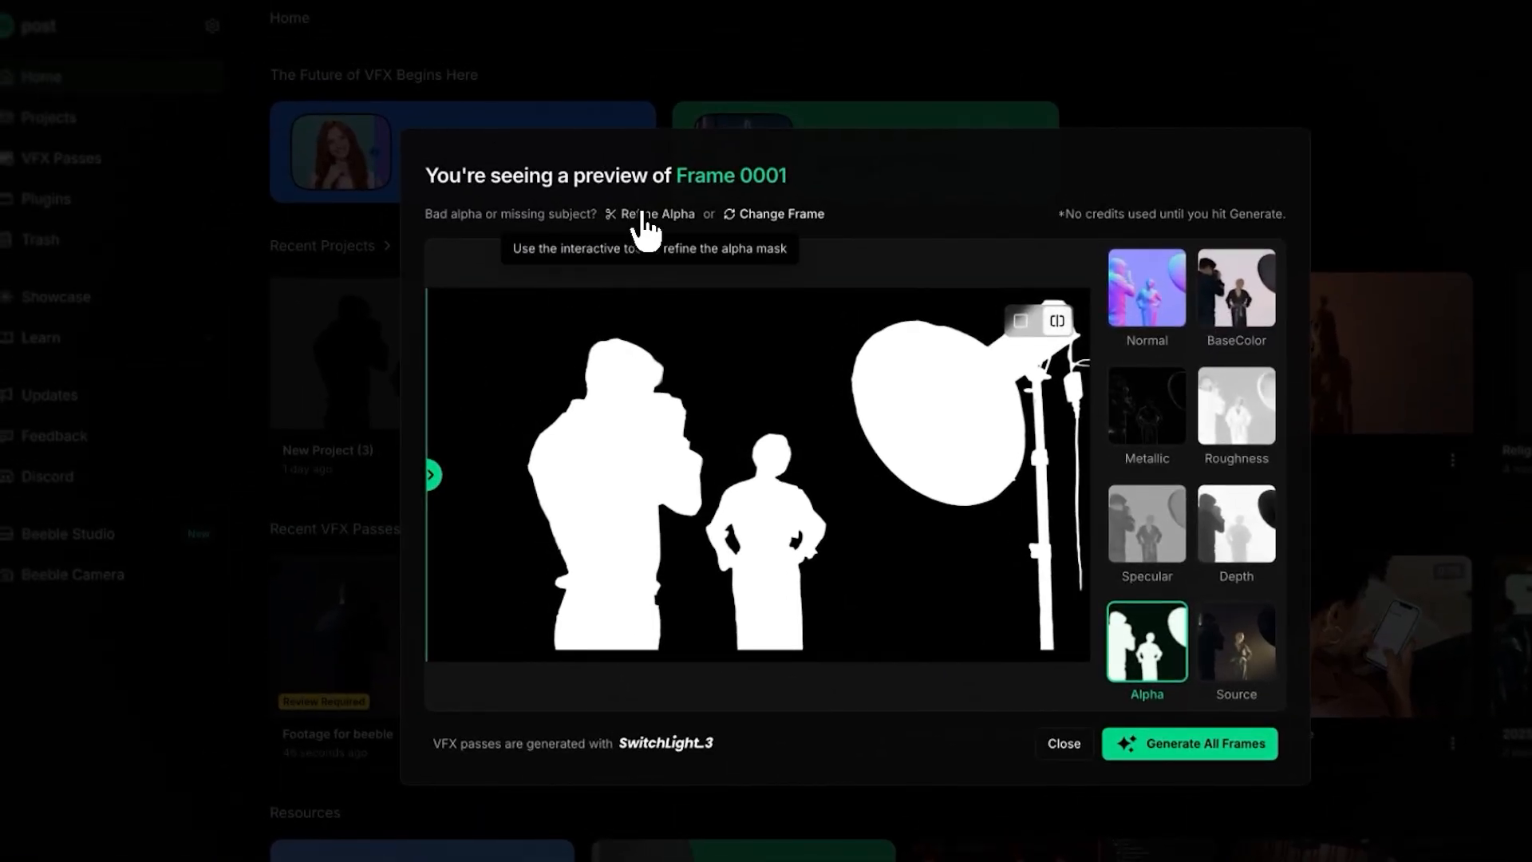
- Refine the alpha by segmenting only the woman and the photographer as foreground objects, and confirm the selection
left_click(643, 215)
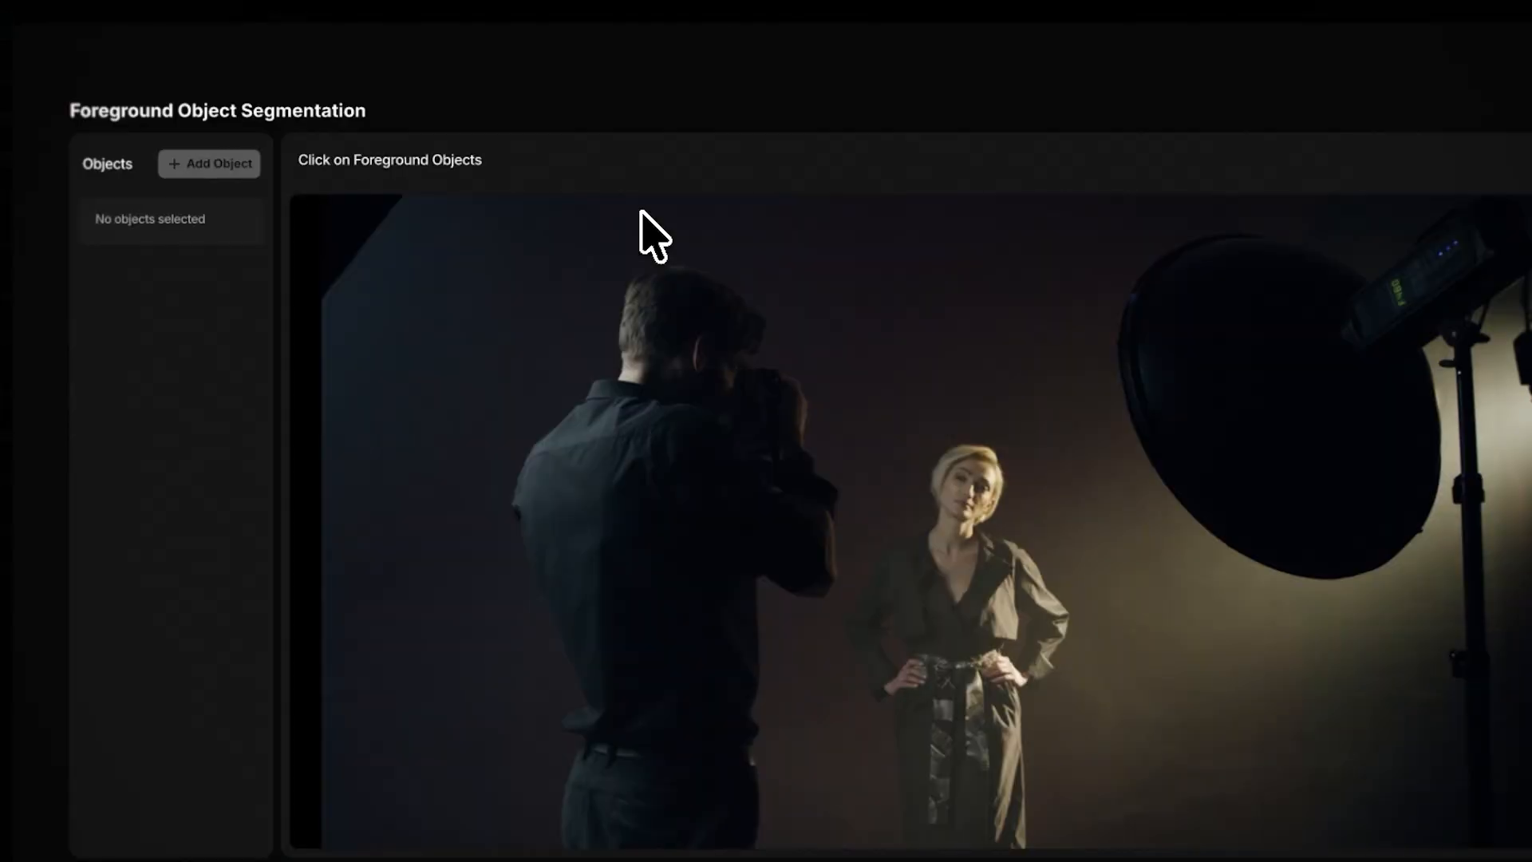
left_click(968, 496)
left_click(965, 447)
left_click(896, 565)
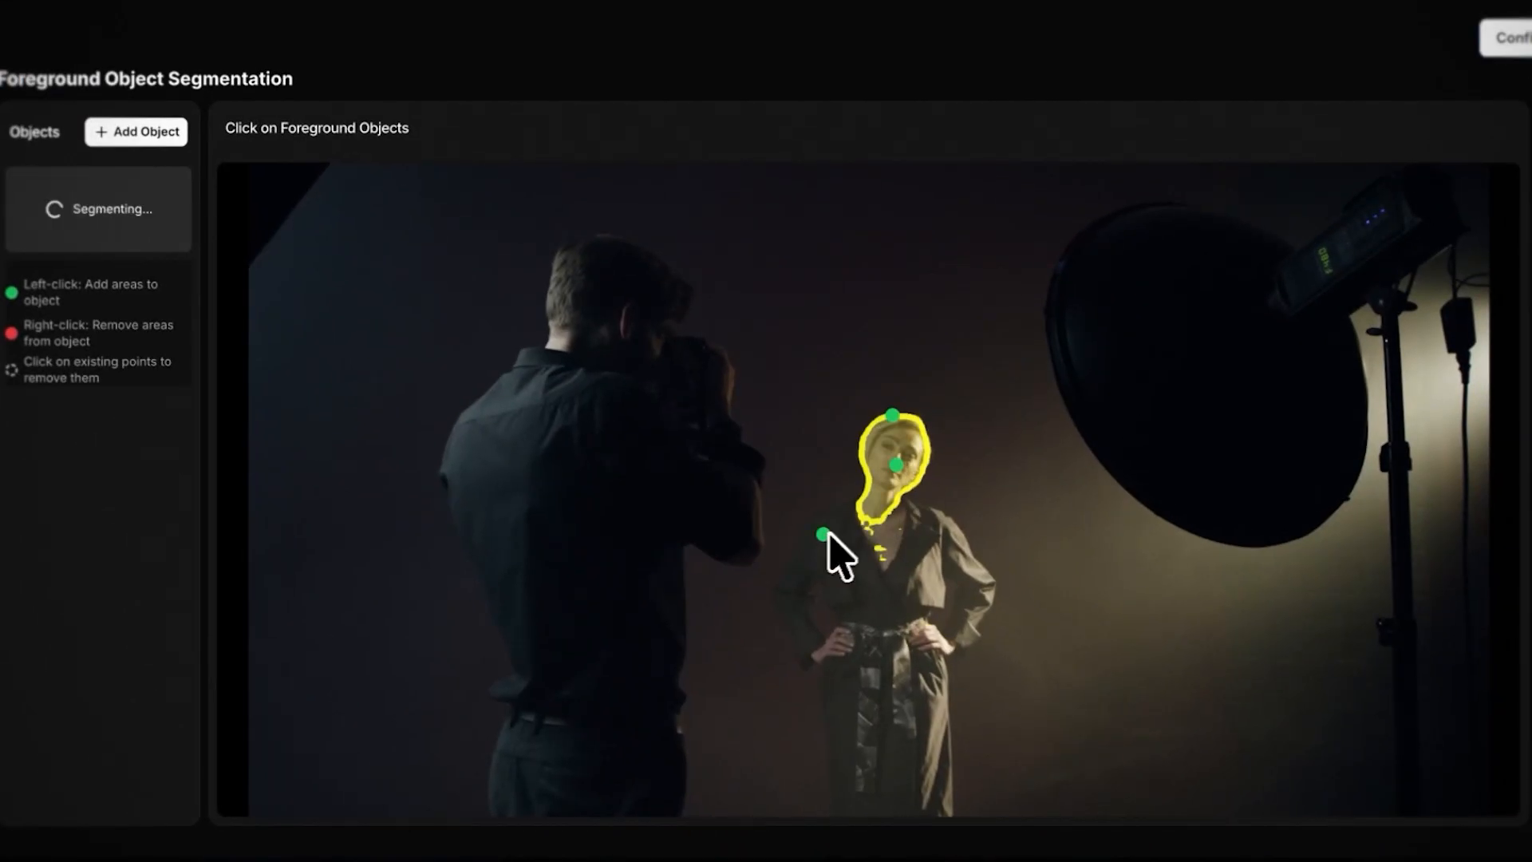
left_click(634, 307)
left_click(764, 416)
left_click(636, 504)
left_click(875, 768)
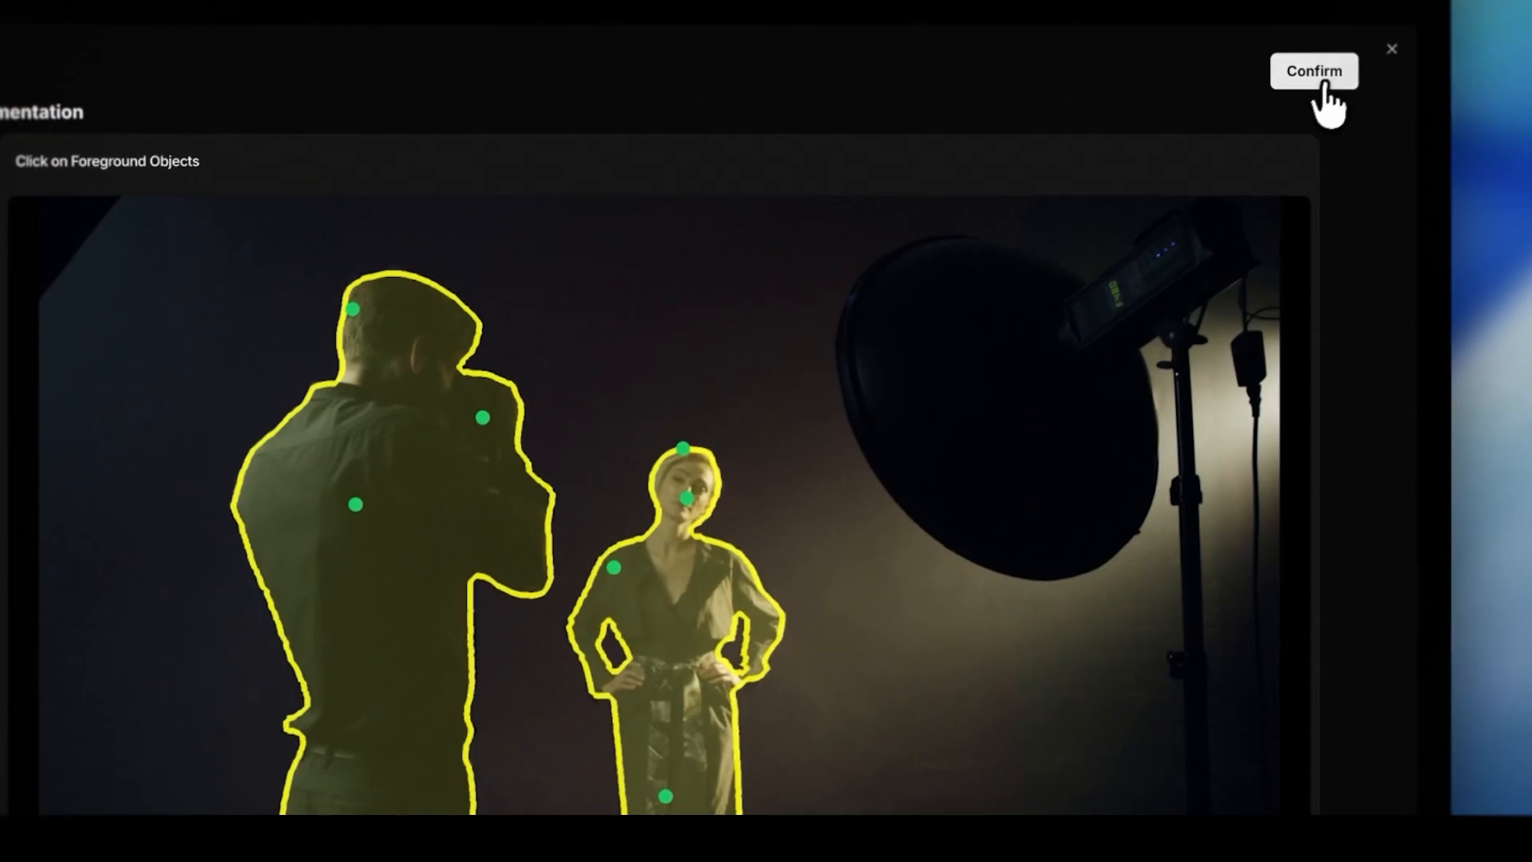
left_click(1516, 4)
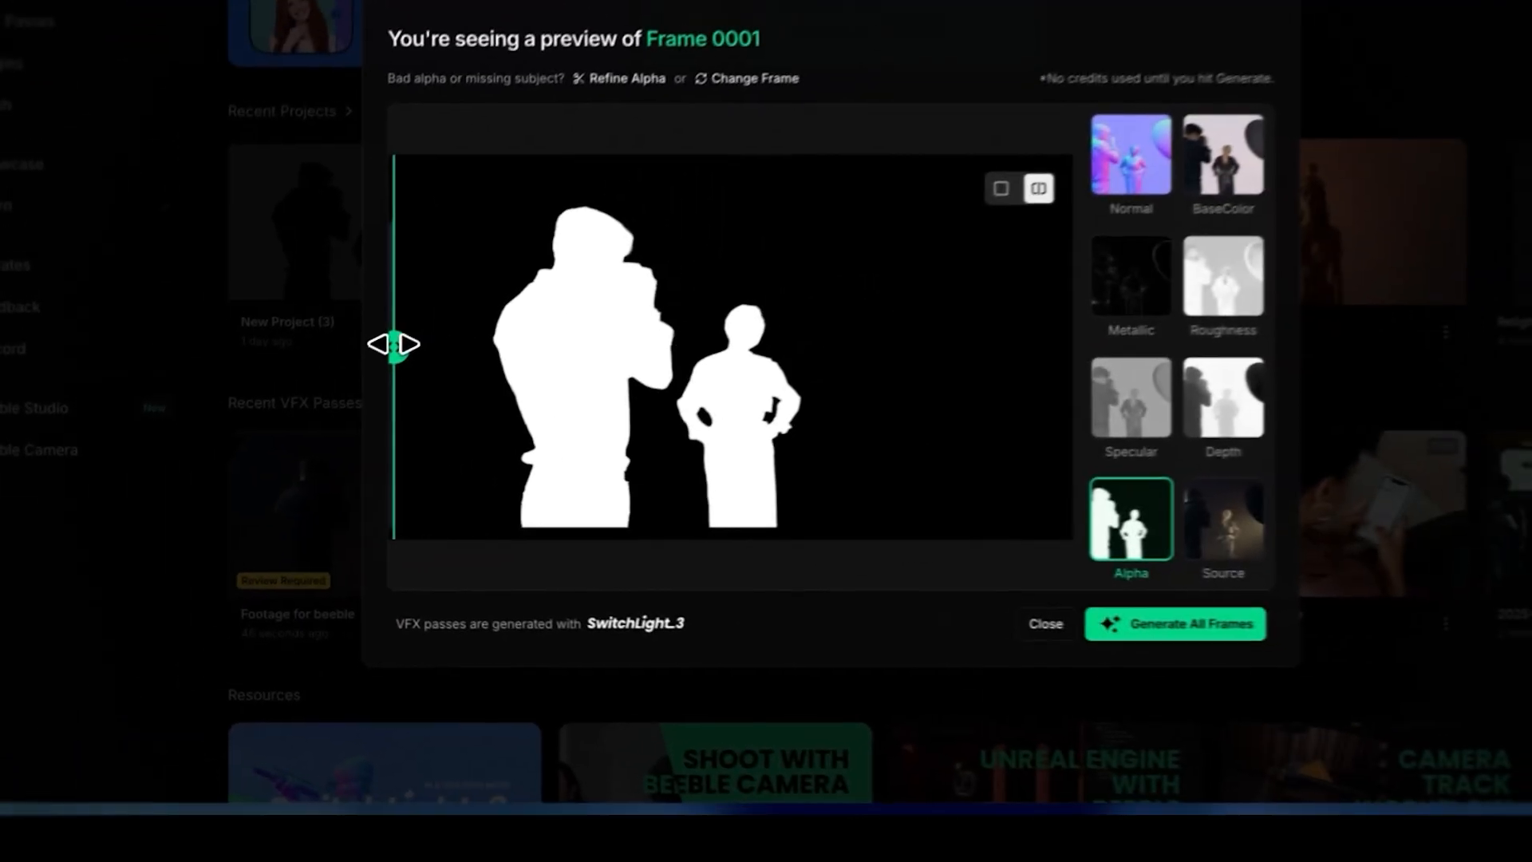
- Check the refined alpha against the source, generate all frames of the VFX passes and download the Alpha pass
left_click_drag(444, 311, 1191, 311)
left_click_drag(1045, 319, 327, 352)
left_click(926, 631)
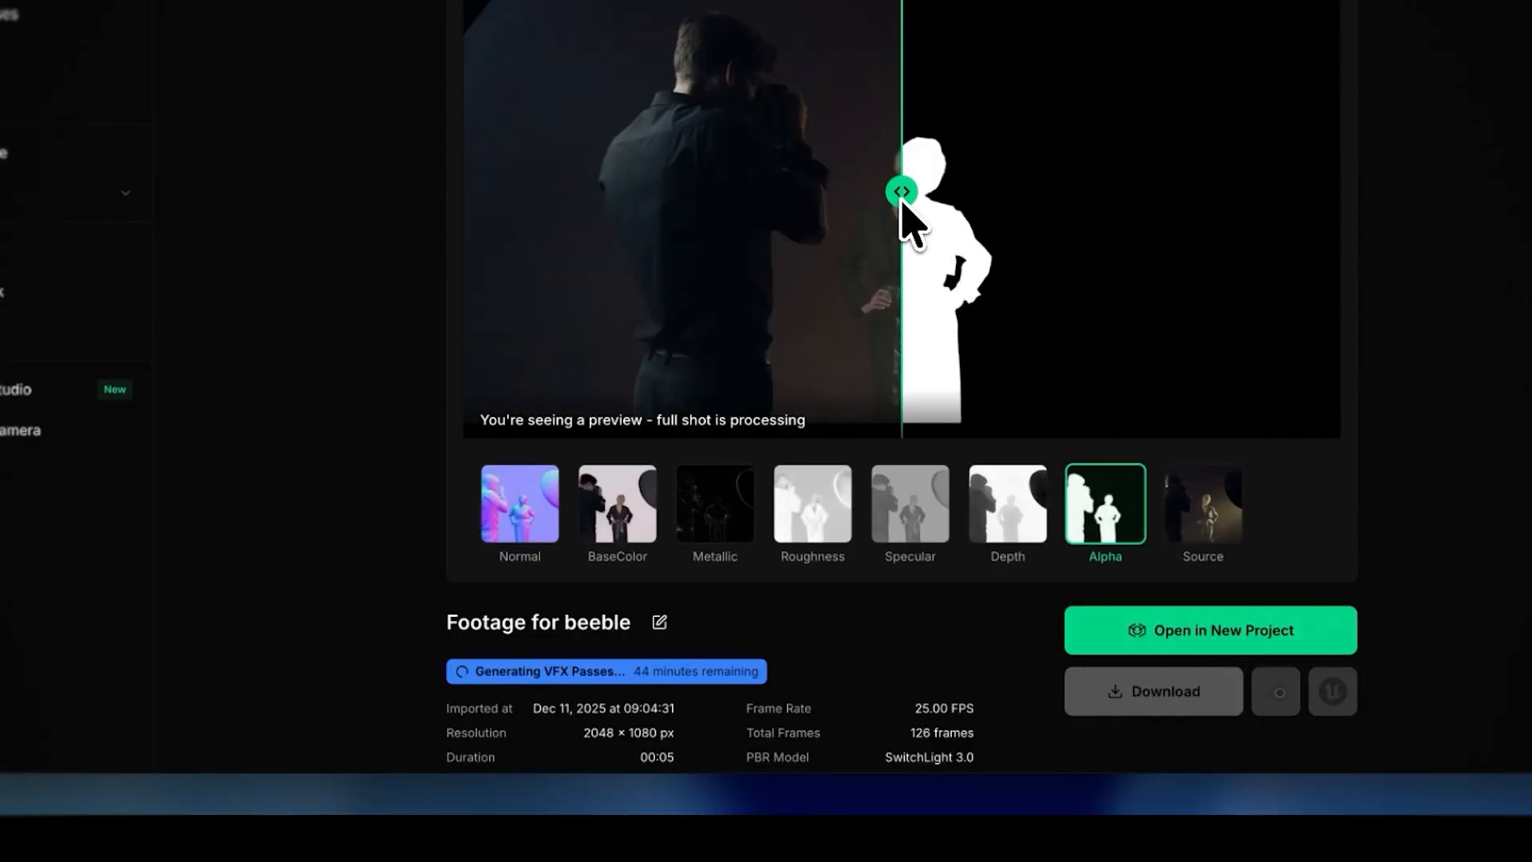
left_click_drag(901, 202, 476, 294)
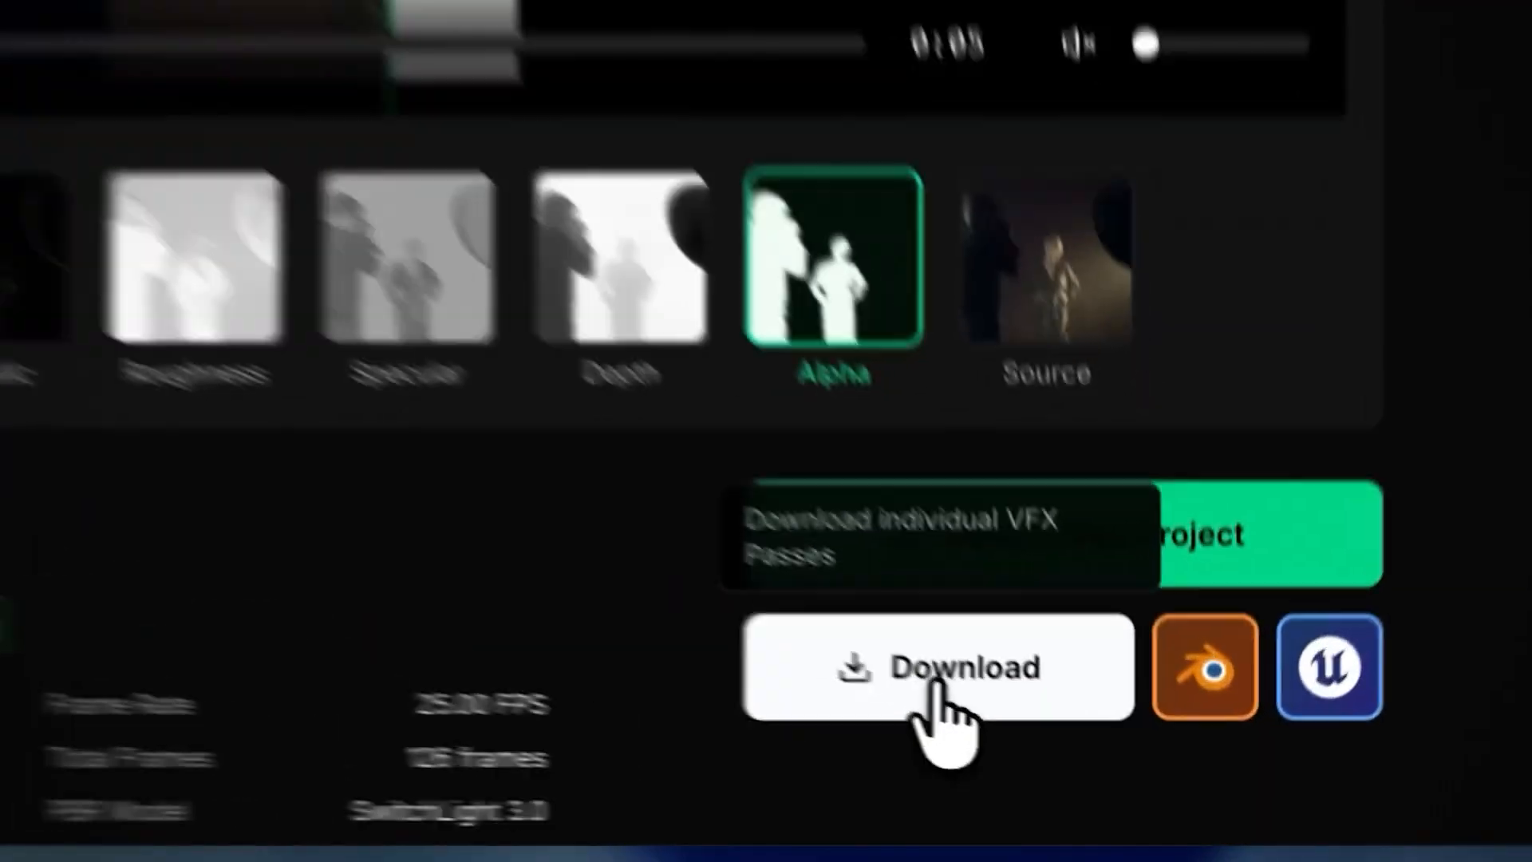
left_click(1109, 780)
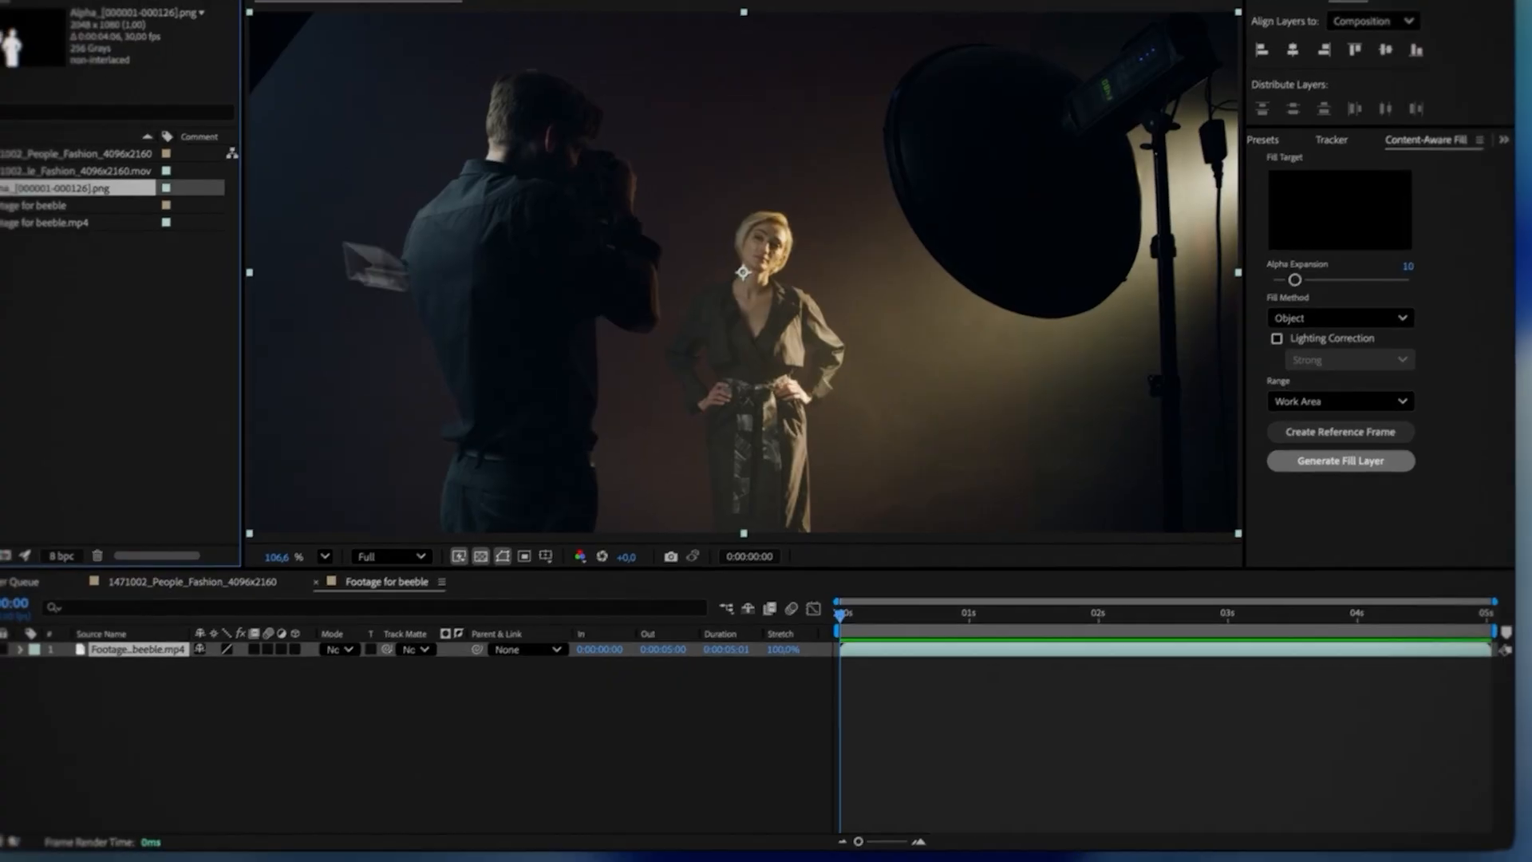
right_click(2, 195)
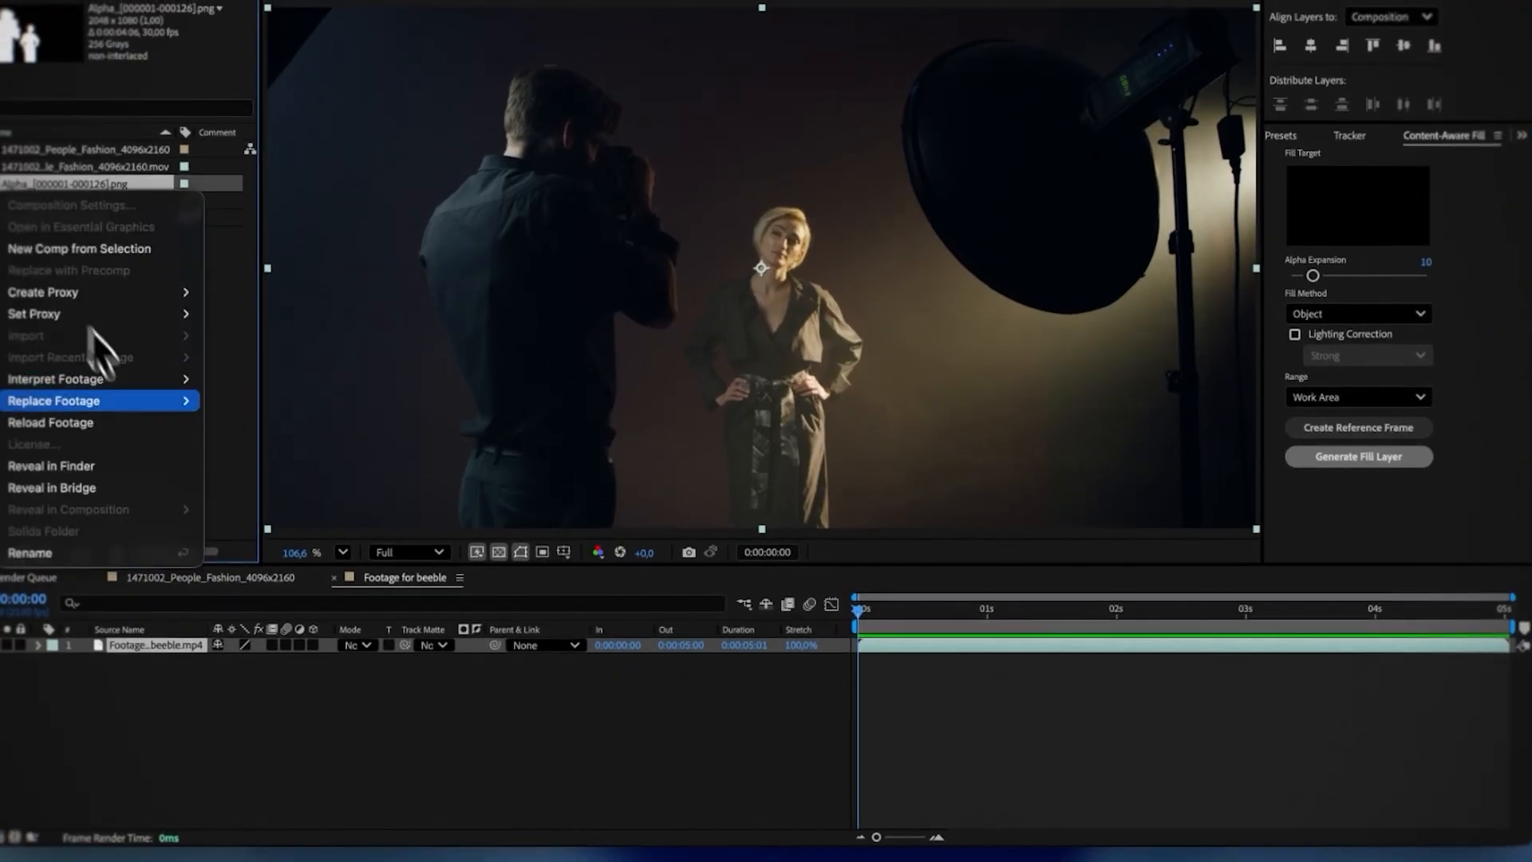
left_click(225, 386)
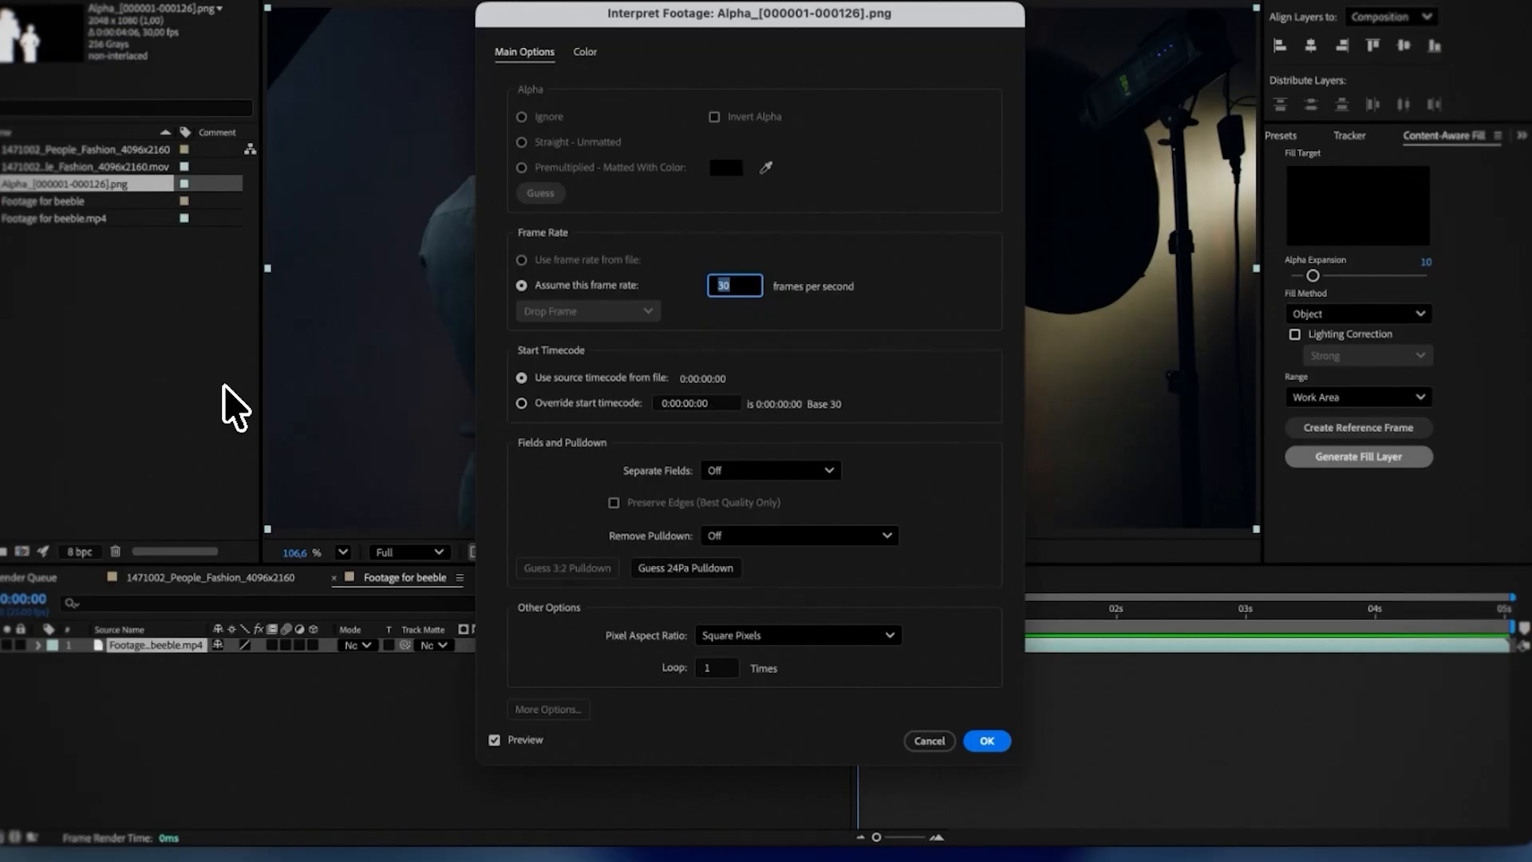
type("25")
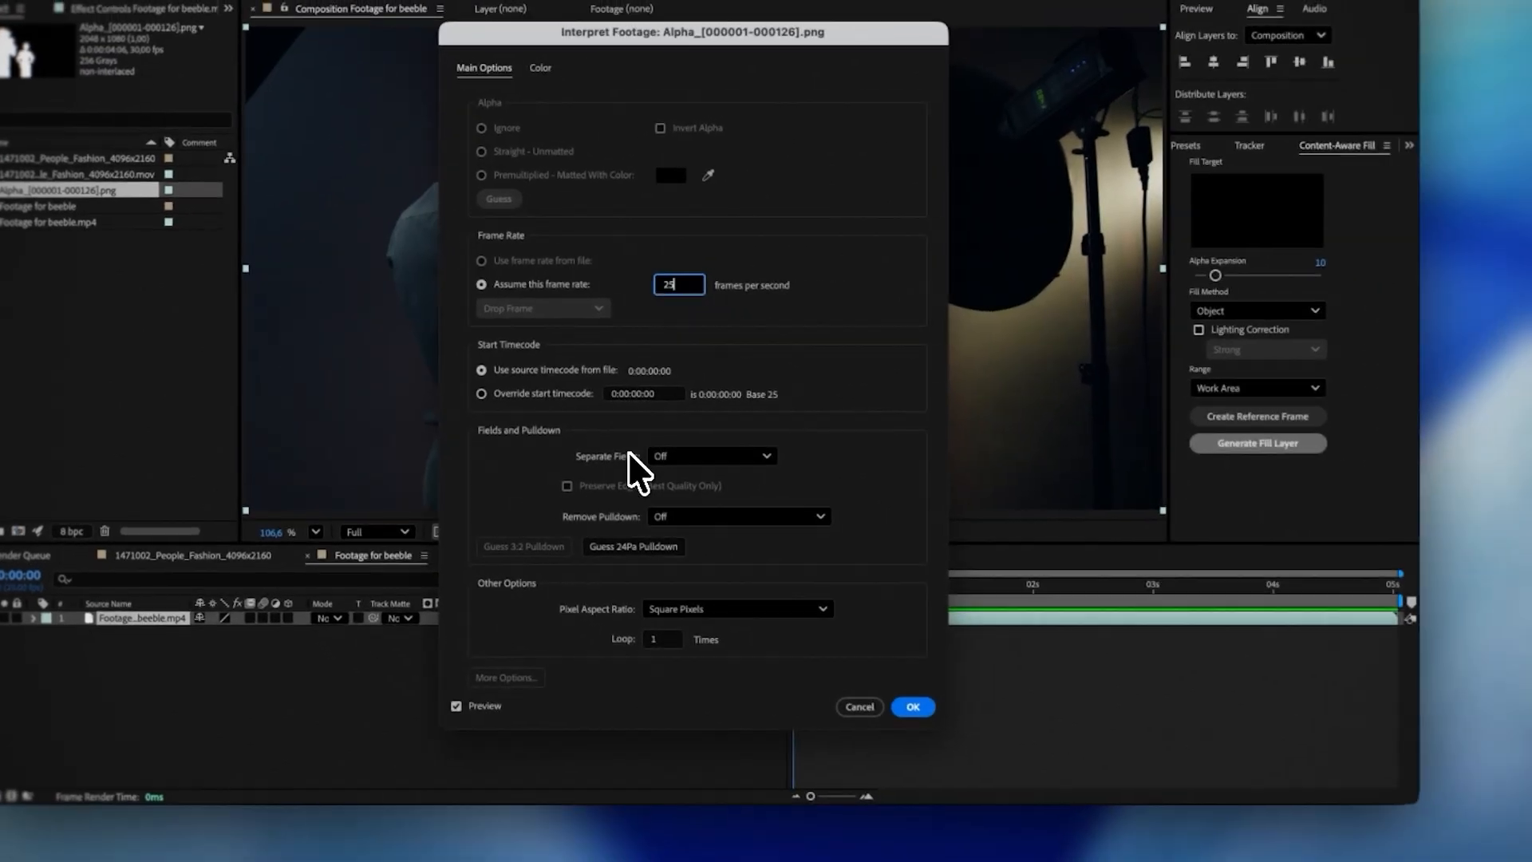
key("Return")
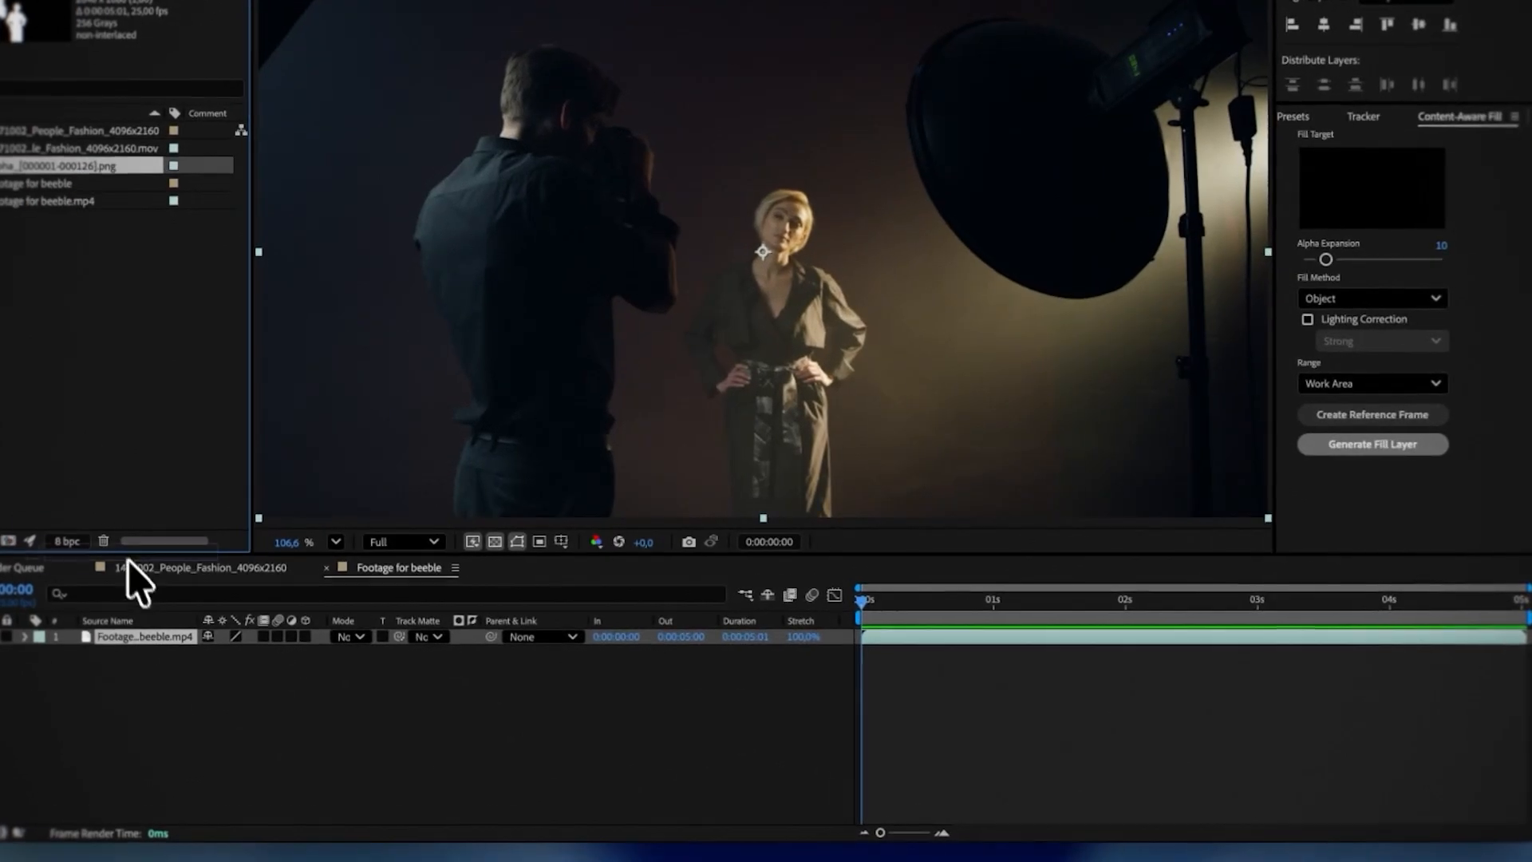
left_click_drag(134, 631, 134, 632)
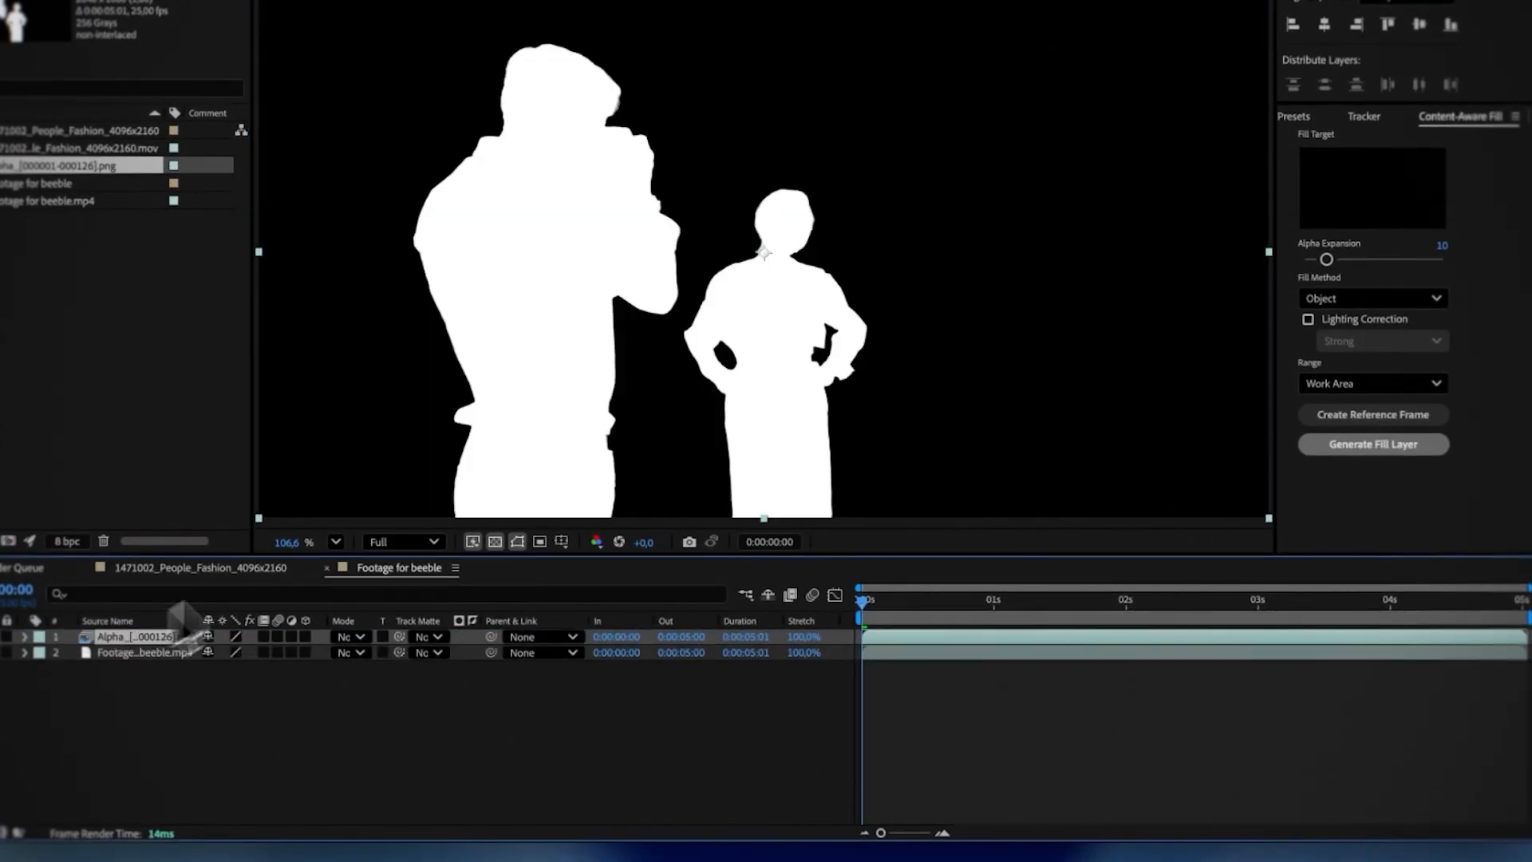
key("t")
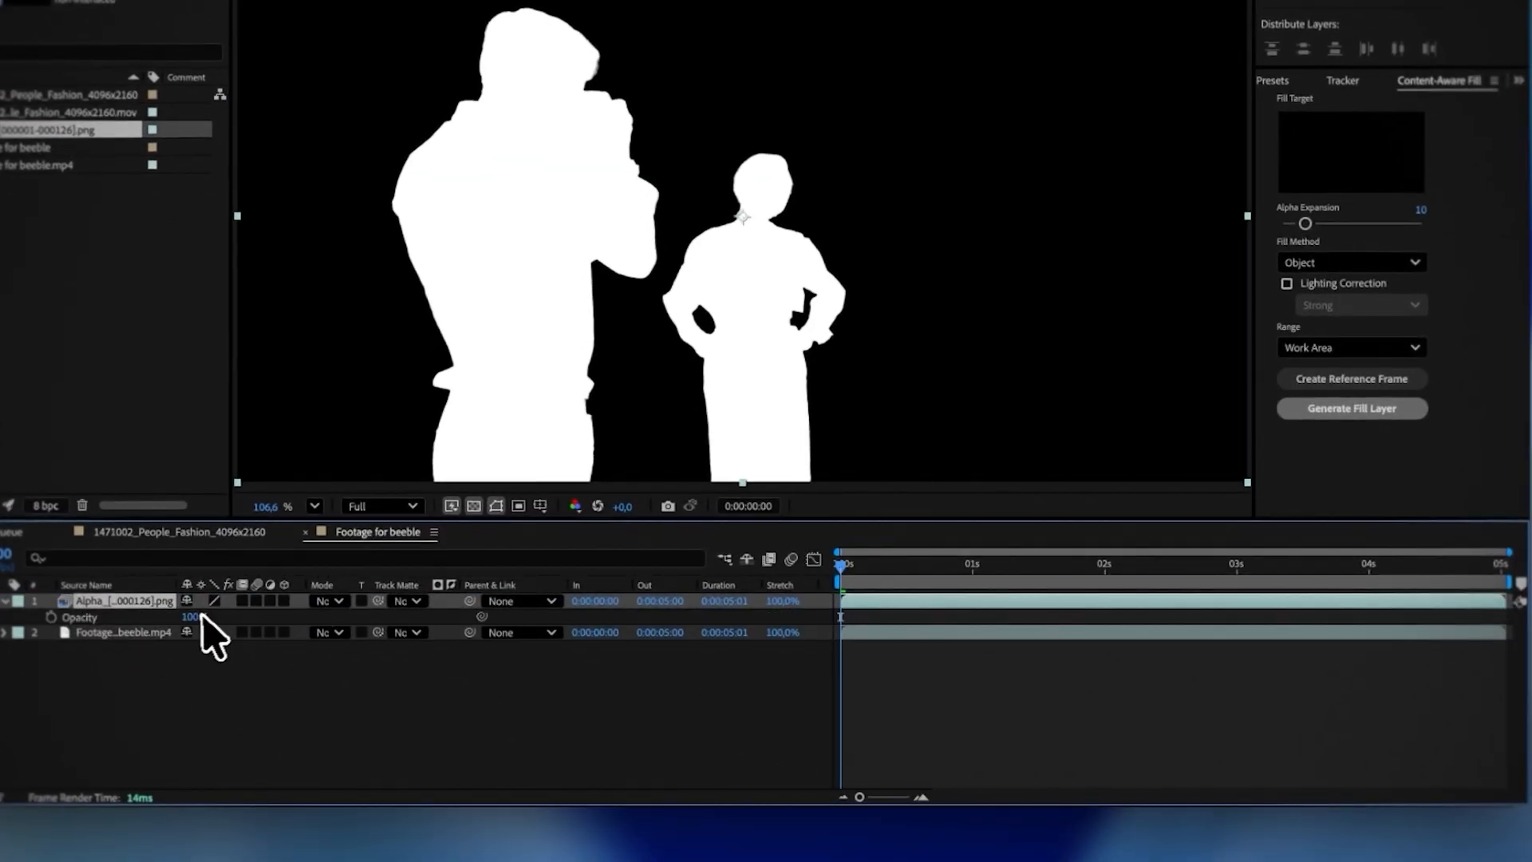
left_click_drag(201, 616, 165, 616)
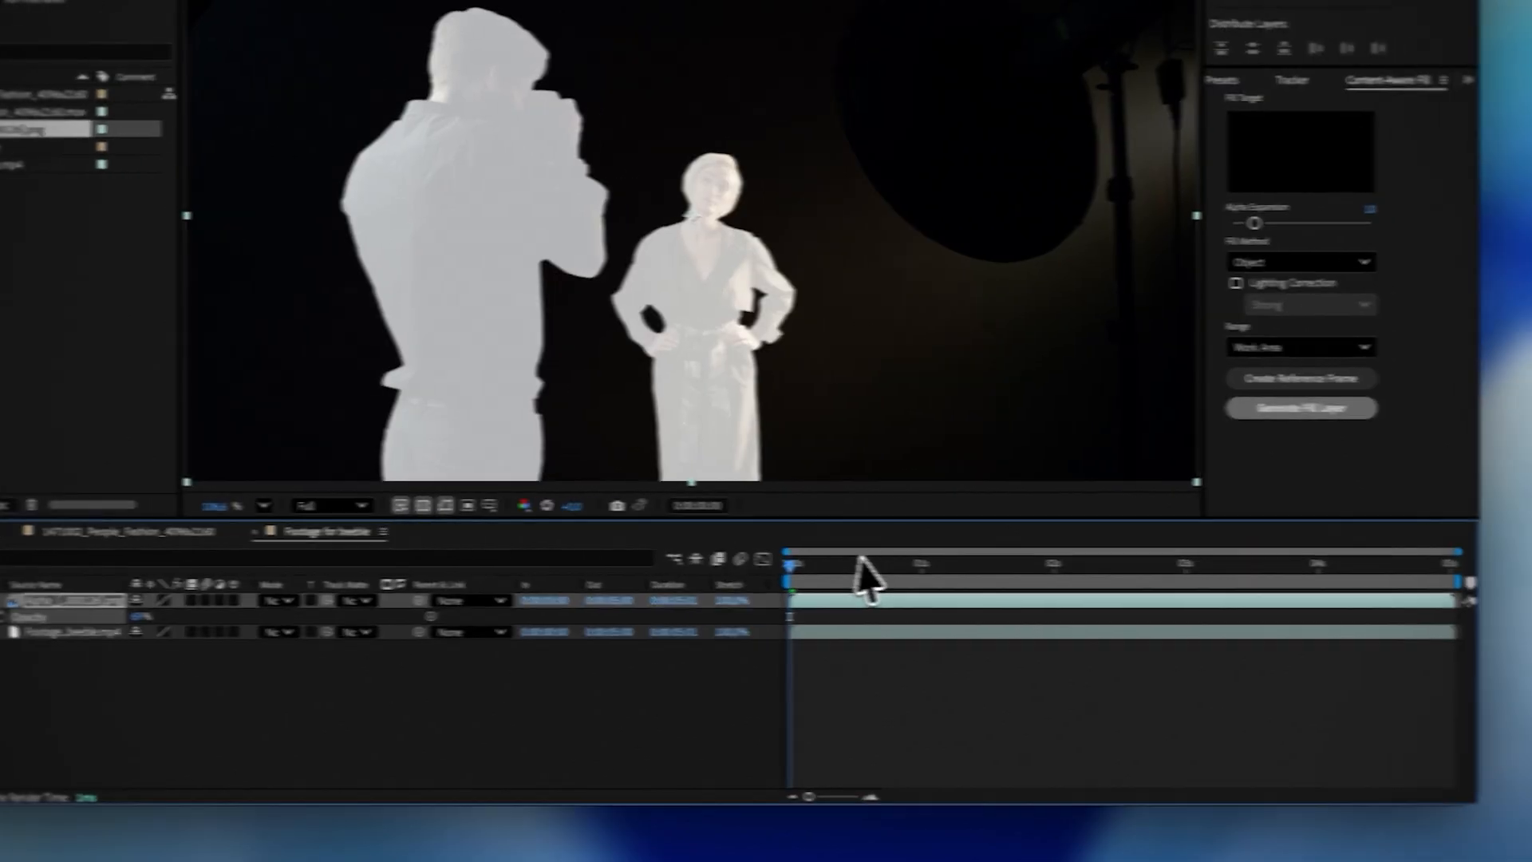
left_click_drag(910, 567, 1478, 549)
left_click_drag(1372, 550, 692, 582)
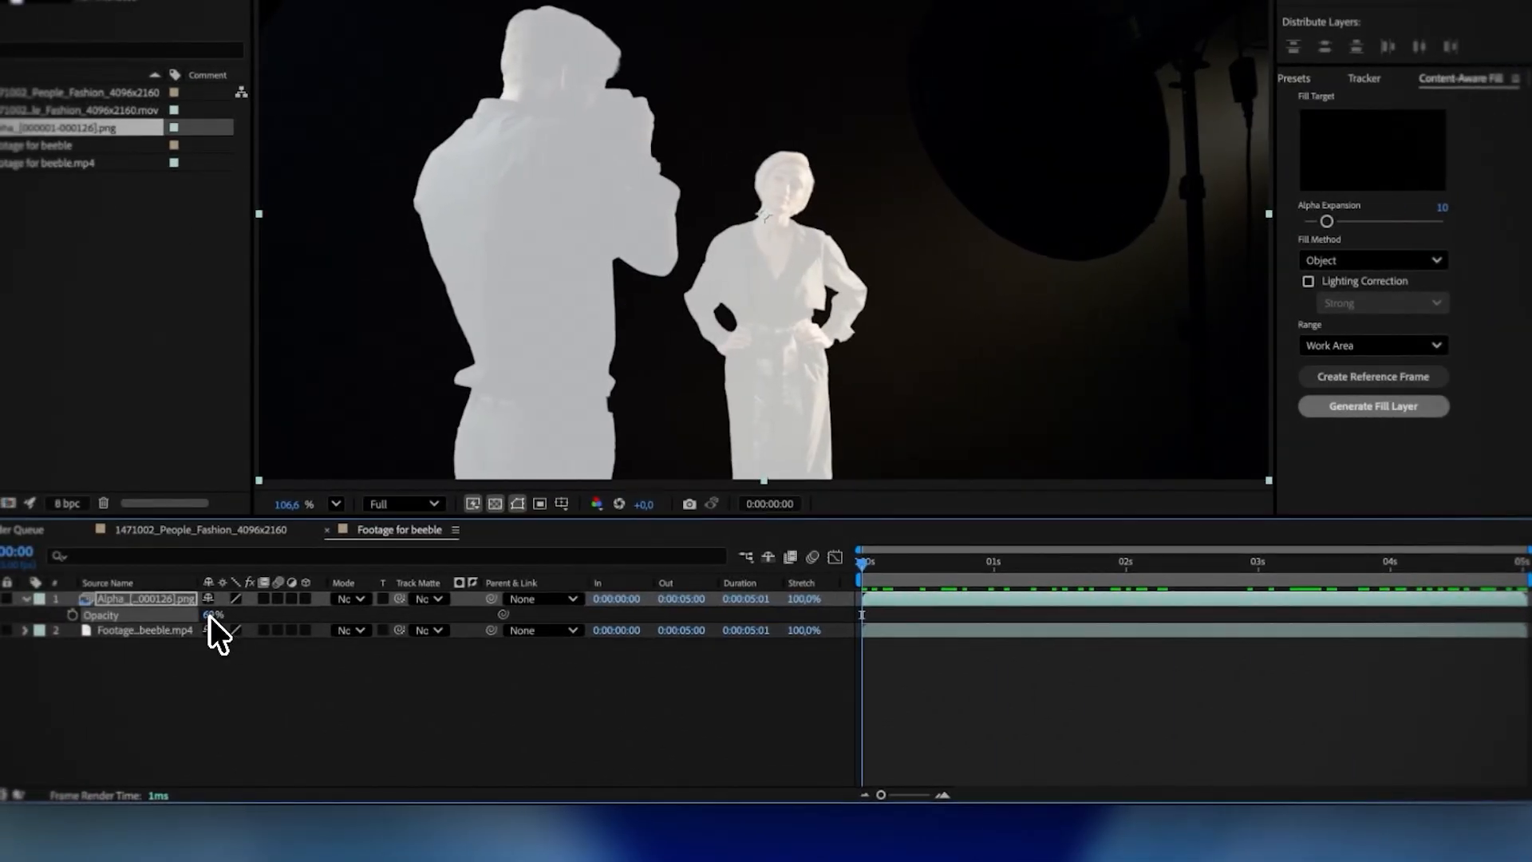
left_click_drag(209, 615, 258, 614)
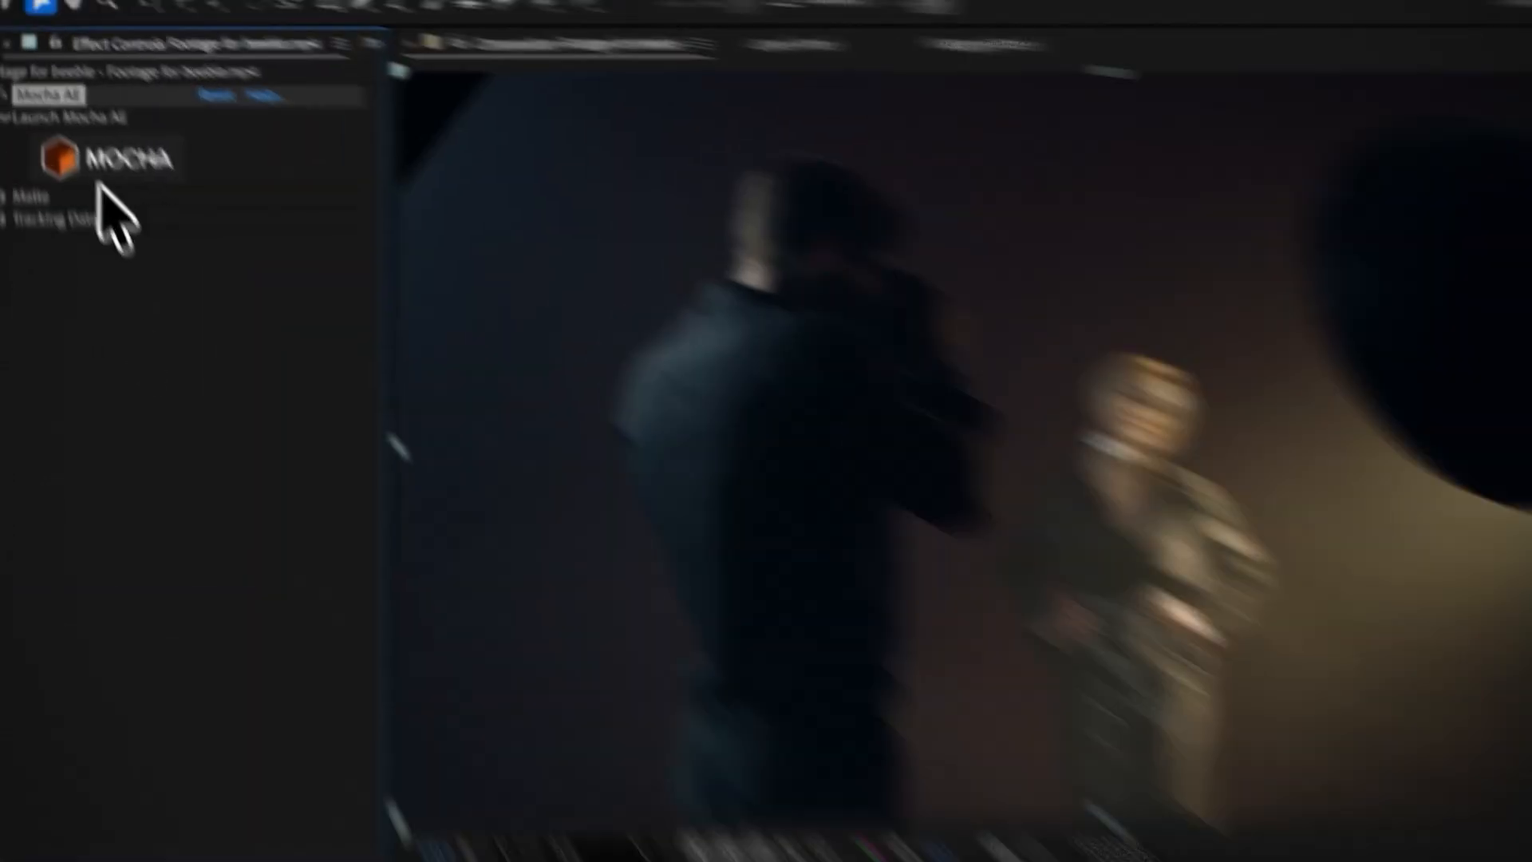
- Open the footage in Mocha AE, and precompose the Footage for beeble.mp4 layer with all attributes moved into the new composition
left_click(118, 158)
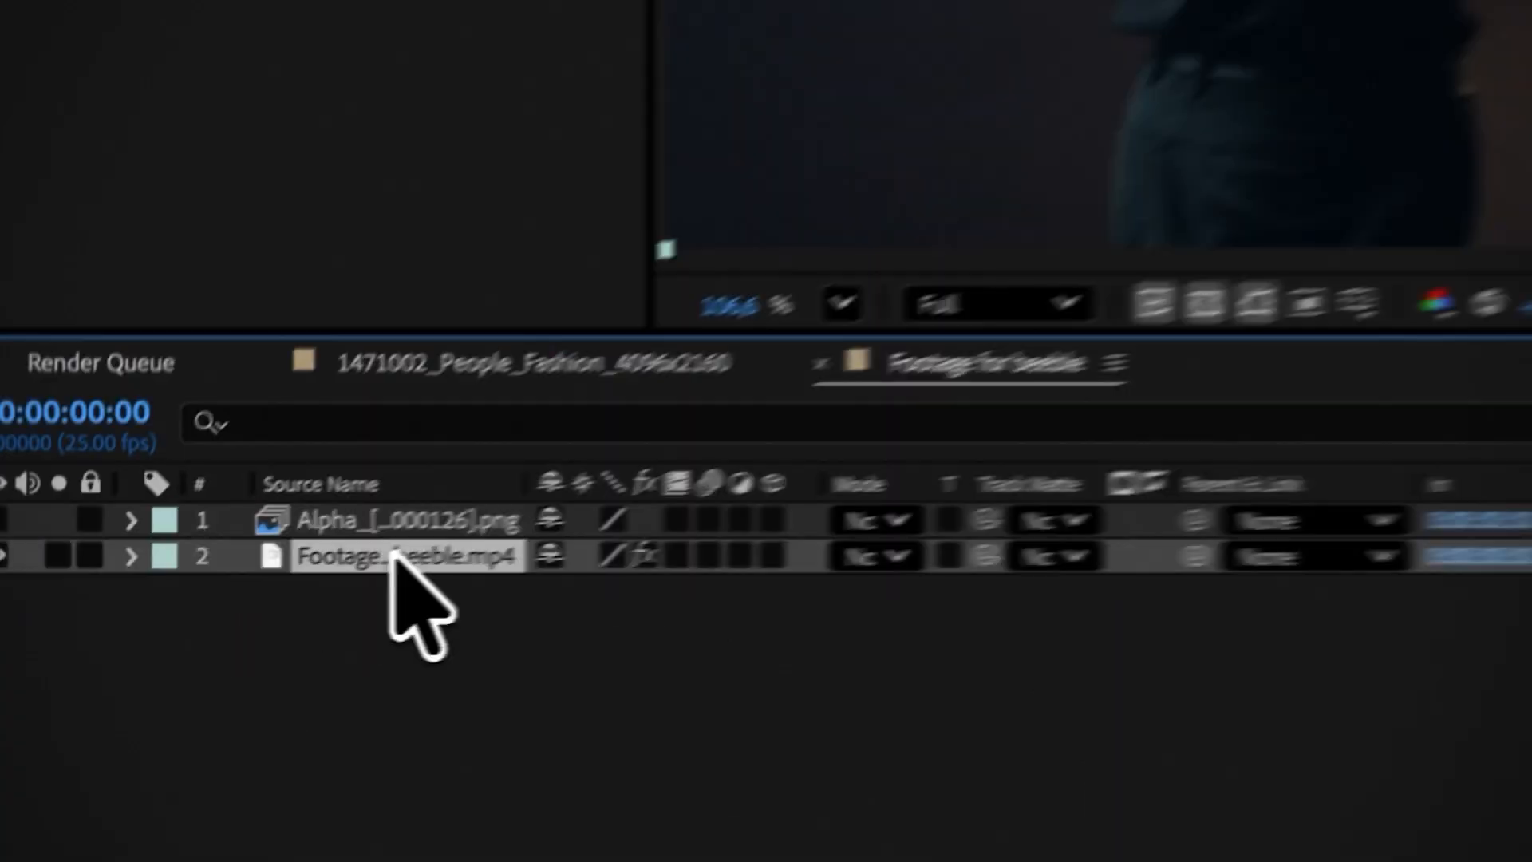
key("super+shift+c")
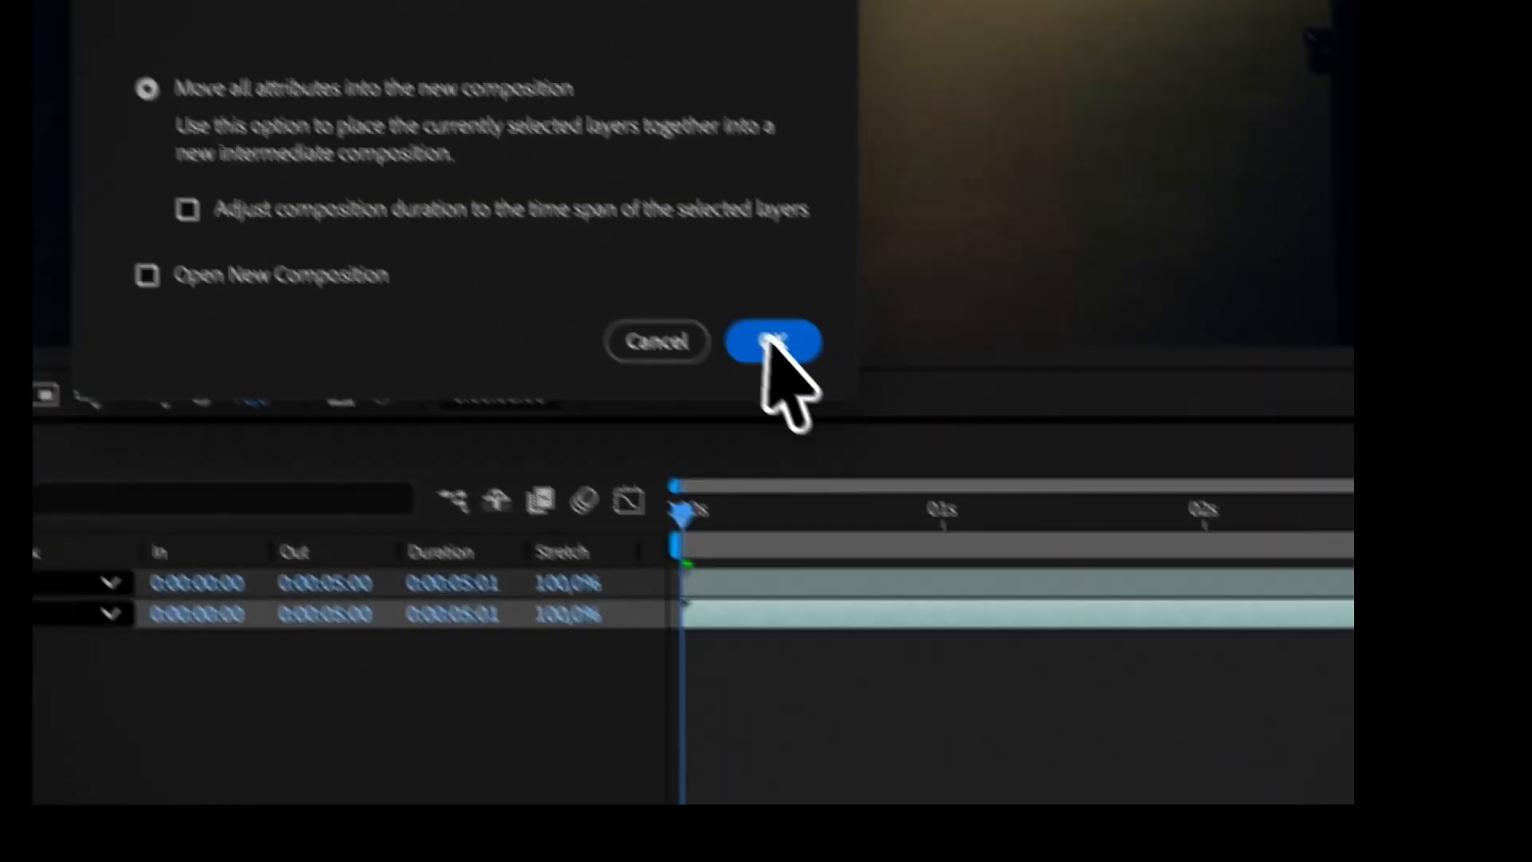
left_click(1057, 563)
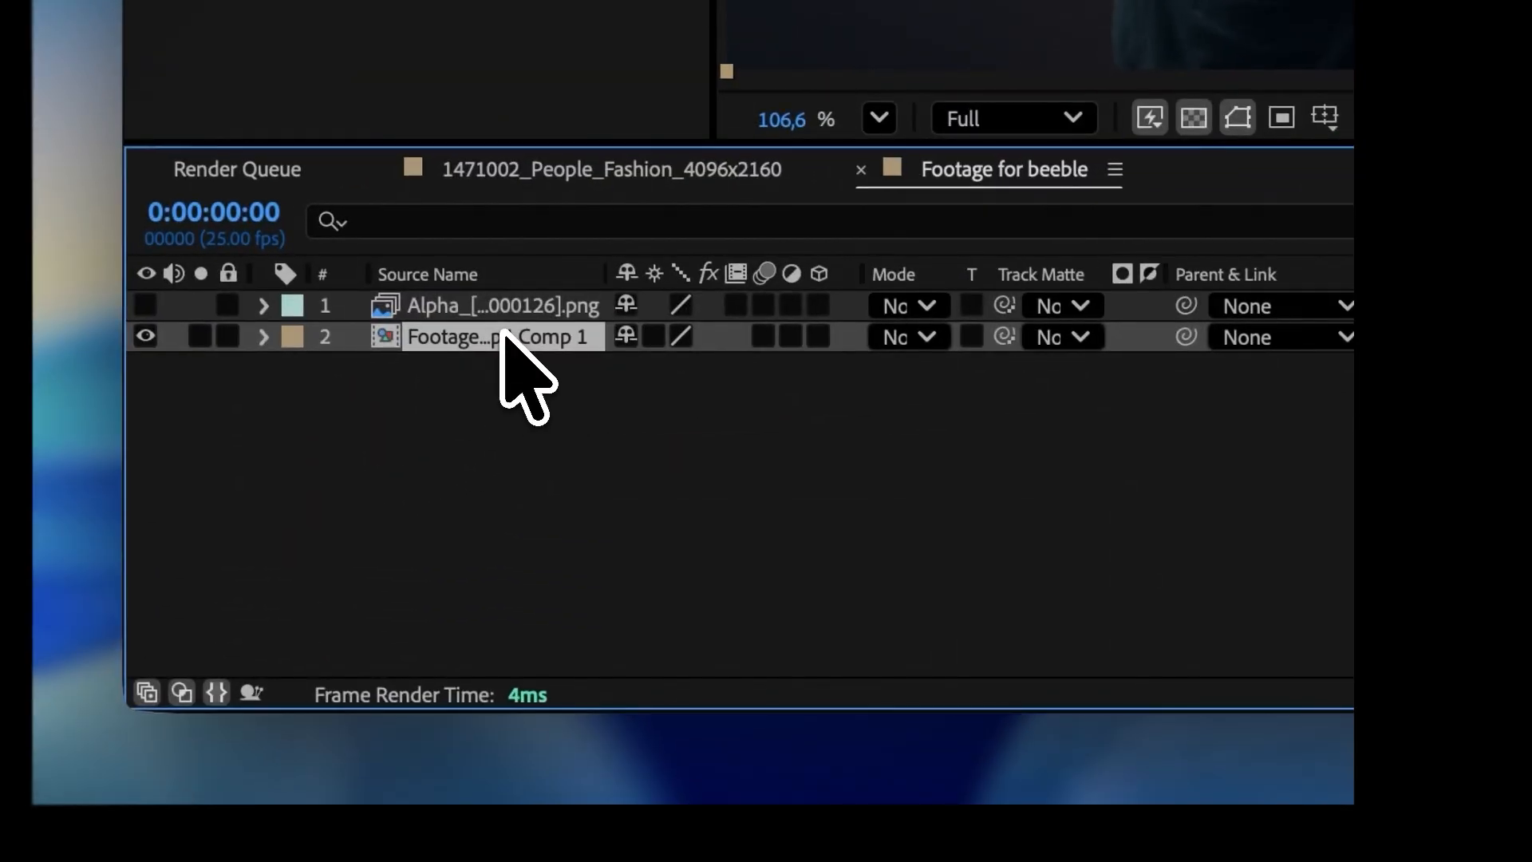
- Move the Mocha AE effect from the nested Footage for beeble.mp4 layer onto its precomp in Footage for beeble
double_click(503, 335)
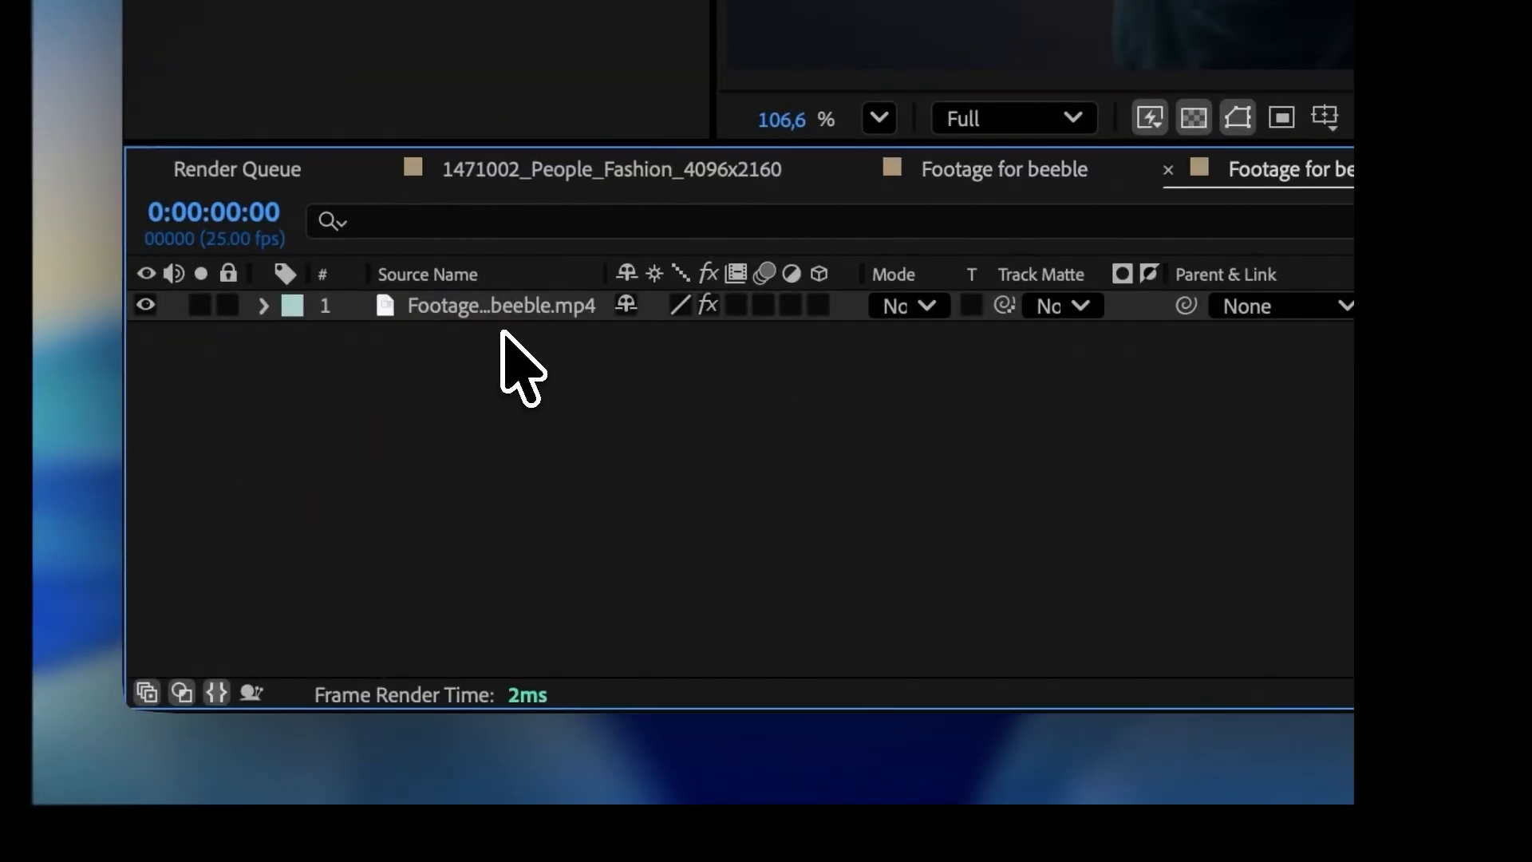
left_click(461, 303)
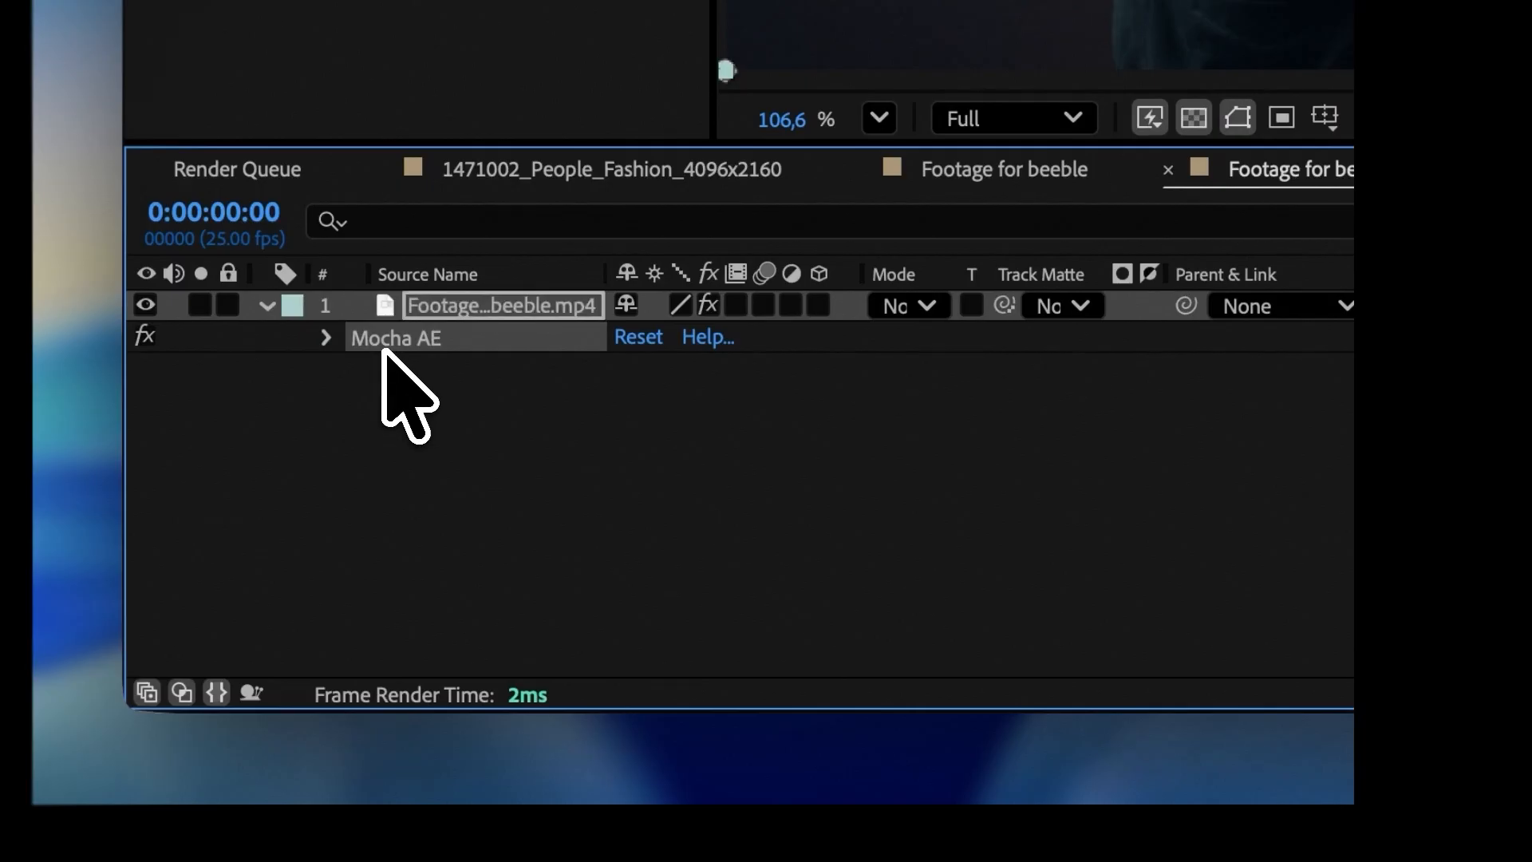
key("super+x")
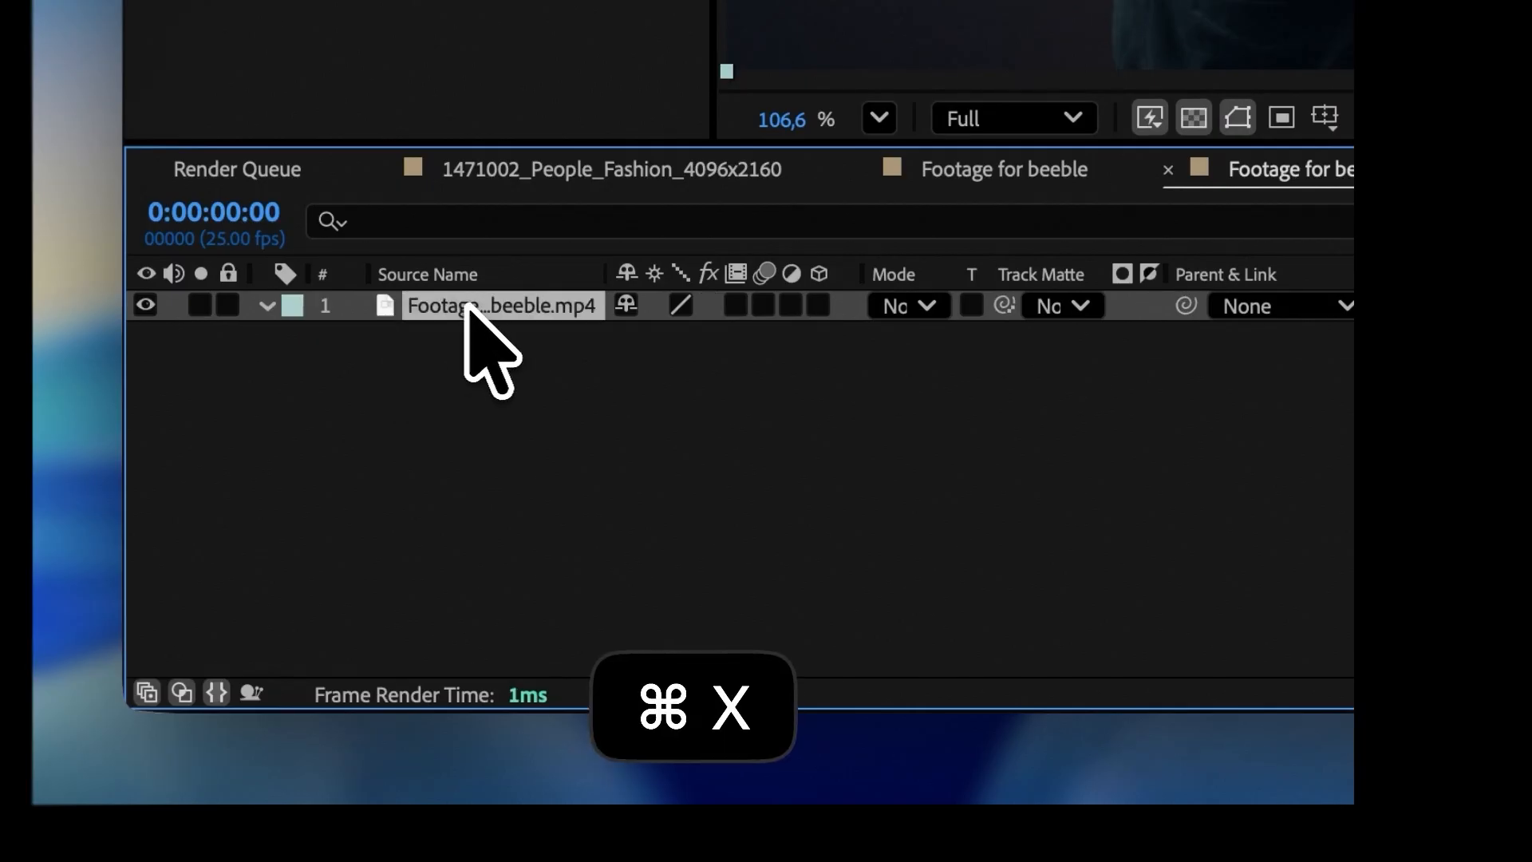
left_click(1009, 172)
key("super+v")
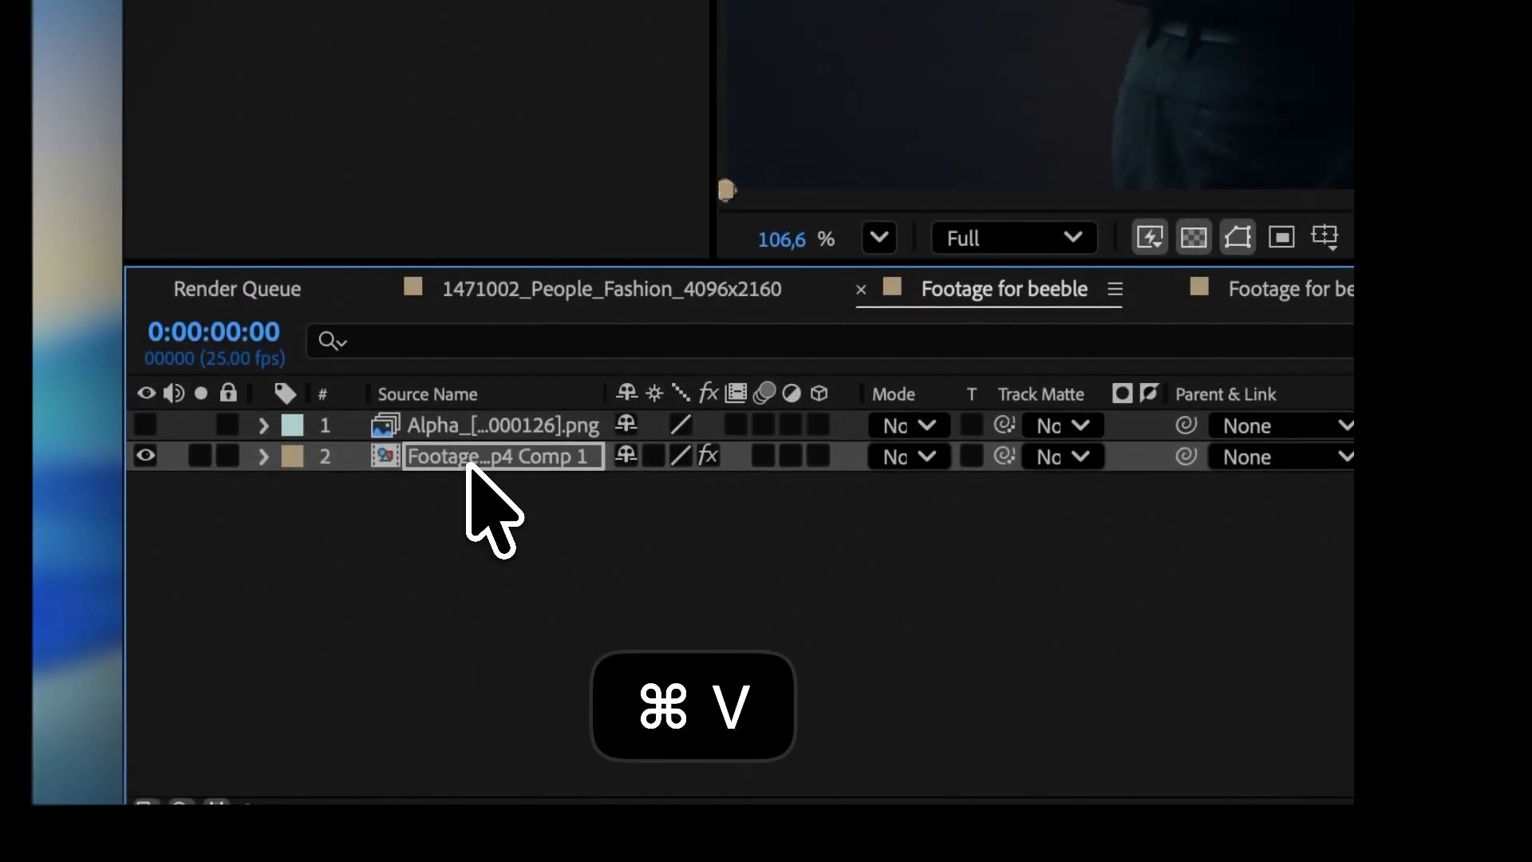
- Add a null object to the Footage for beeble composition
left_click(174, 232)
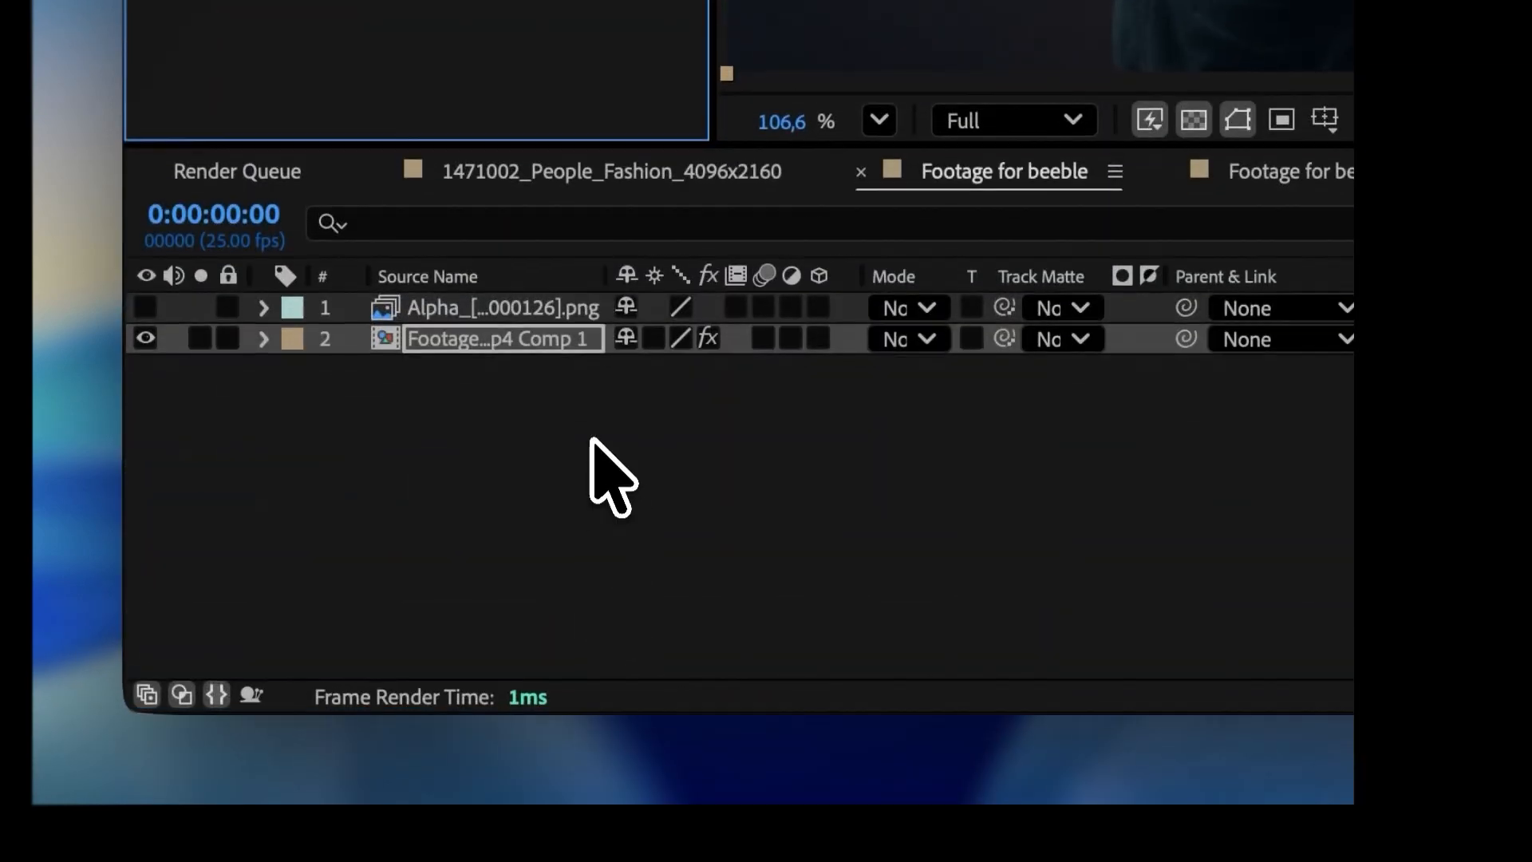
right_click(597, 469)
mouse_move(783, 196)
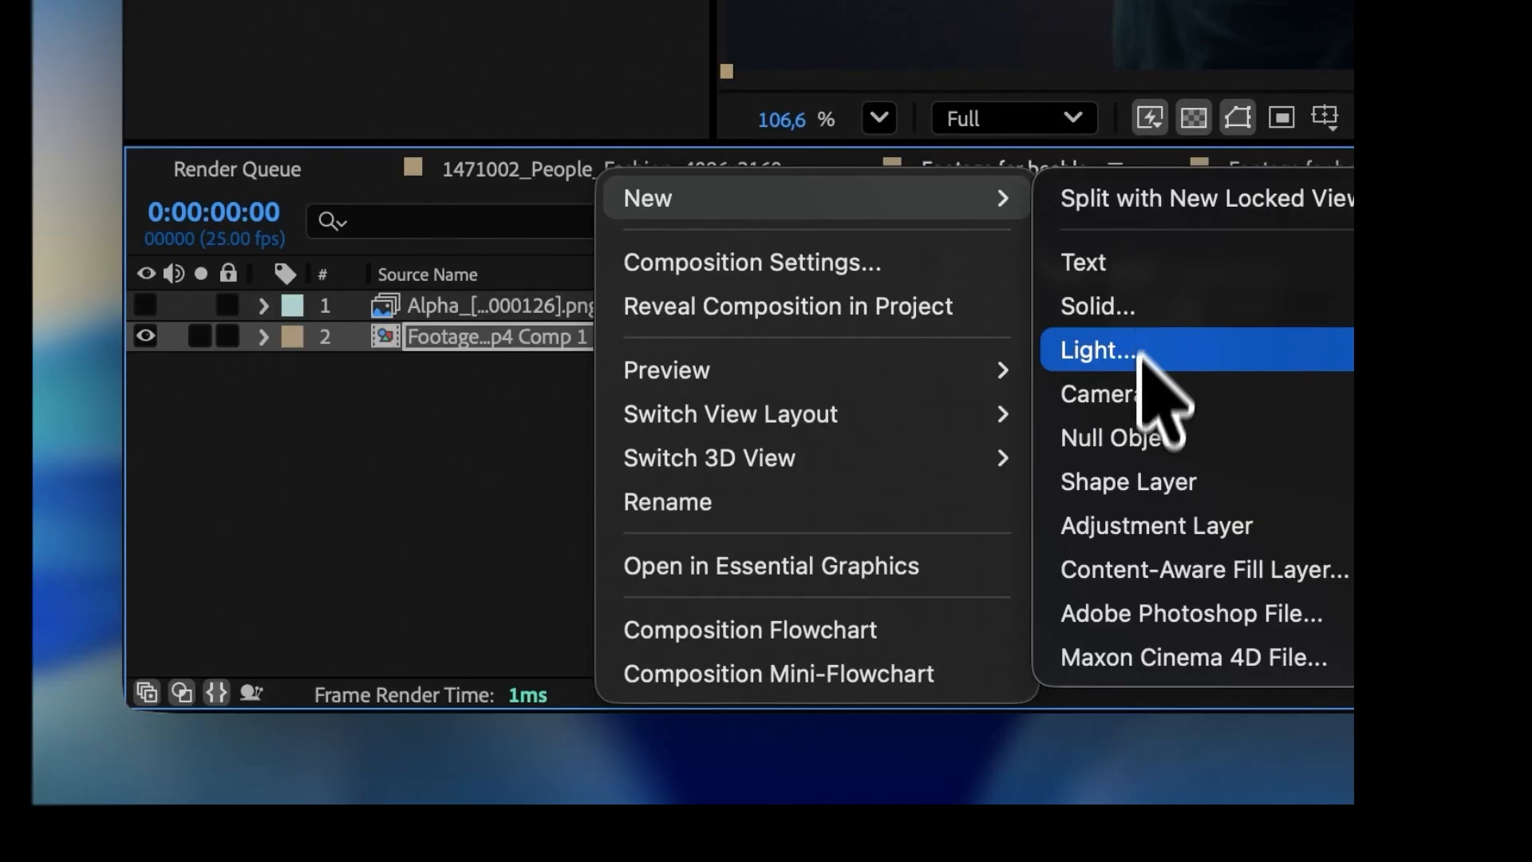
left_click(1130, 439)
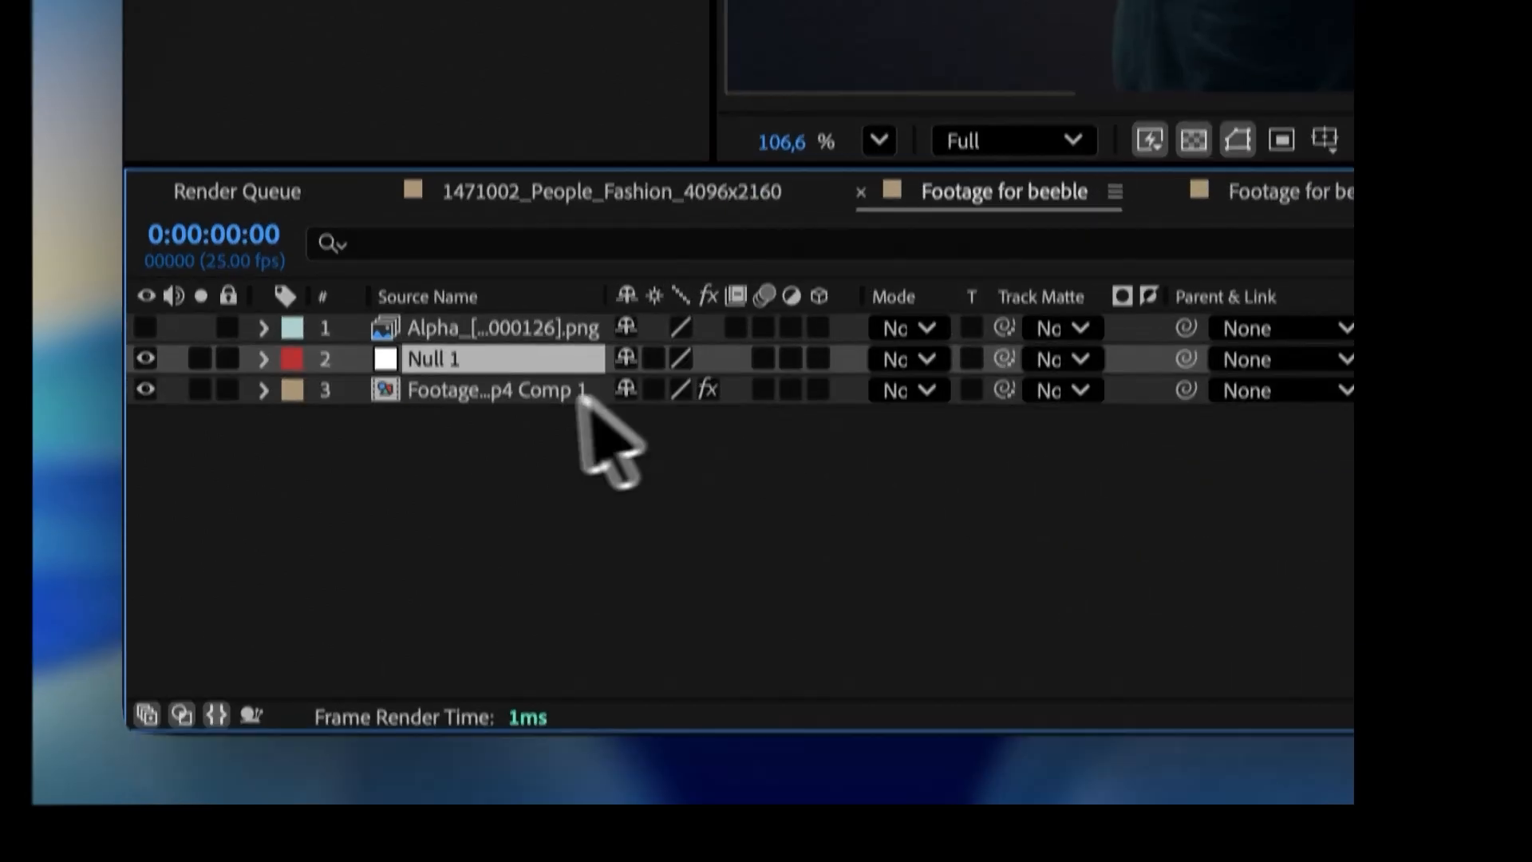
- Export the precomp's Mocha AE track to Null 1 as Corner Pin (Support Motion Blur), using Effects & Masks as the layer source
left_click(517, 368)
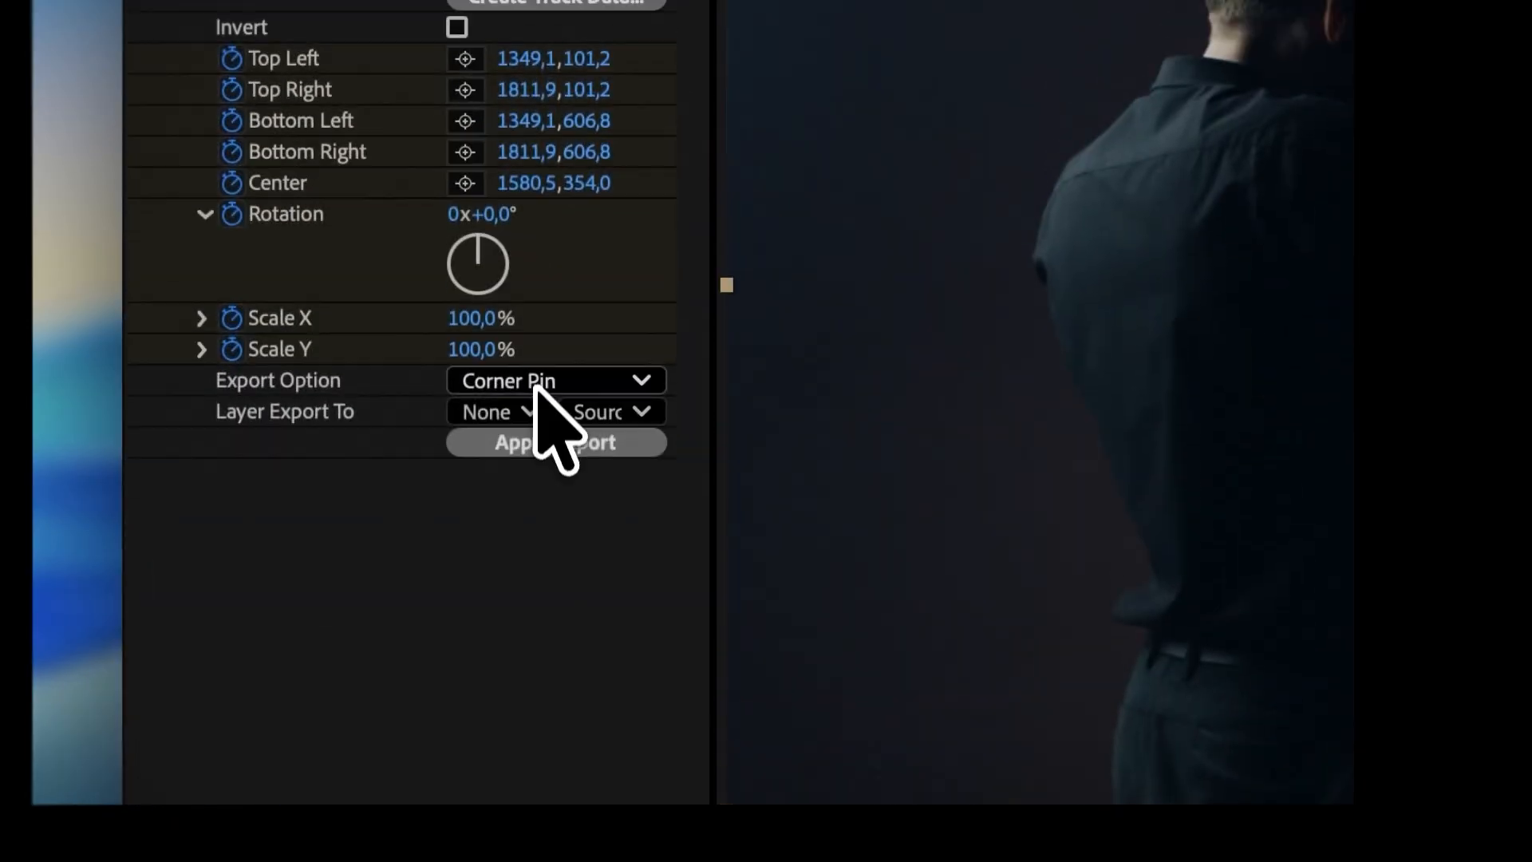
left_click(536, 386)
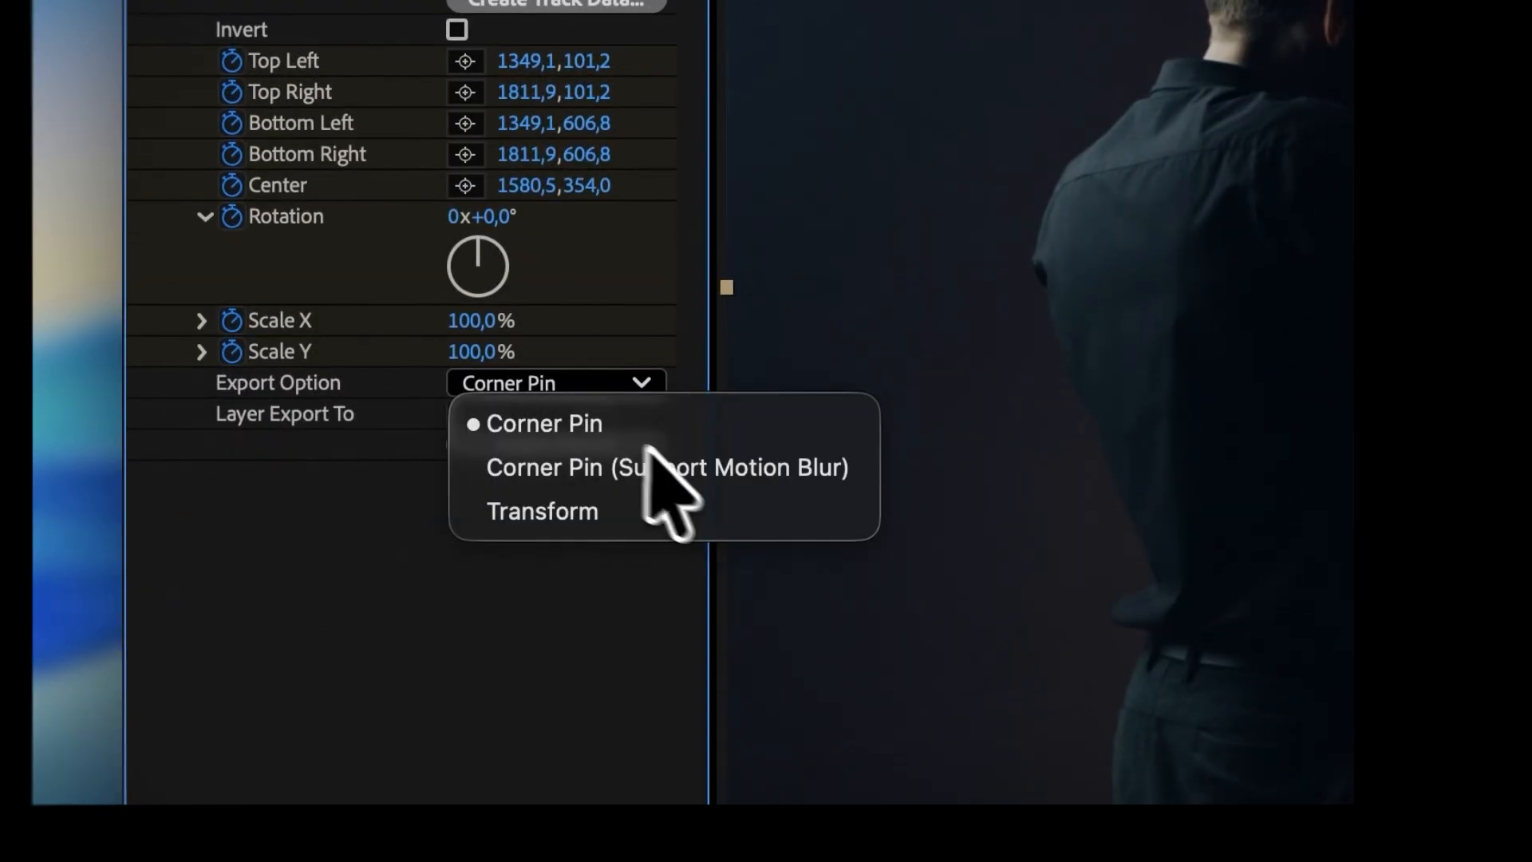
left_click(686, 466)
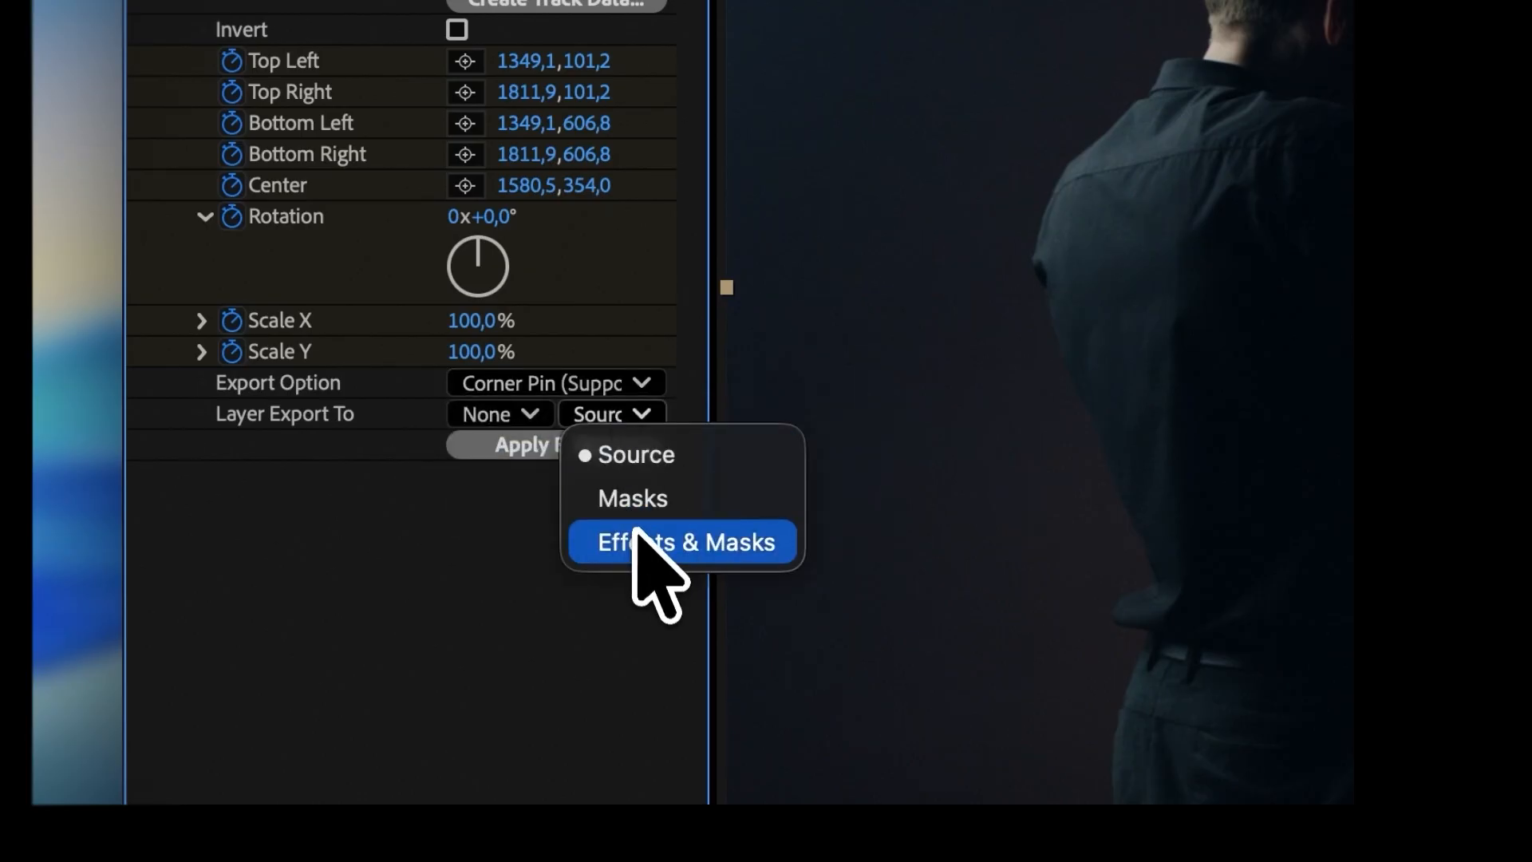
left_click(636, 533)
left_click(528, 414)
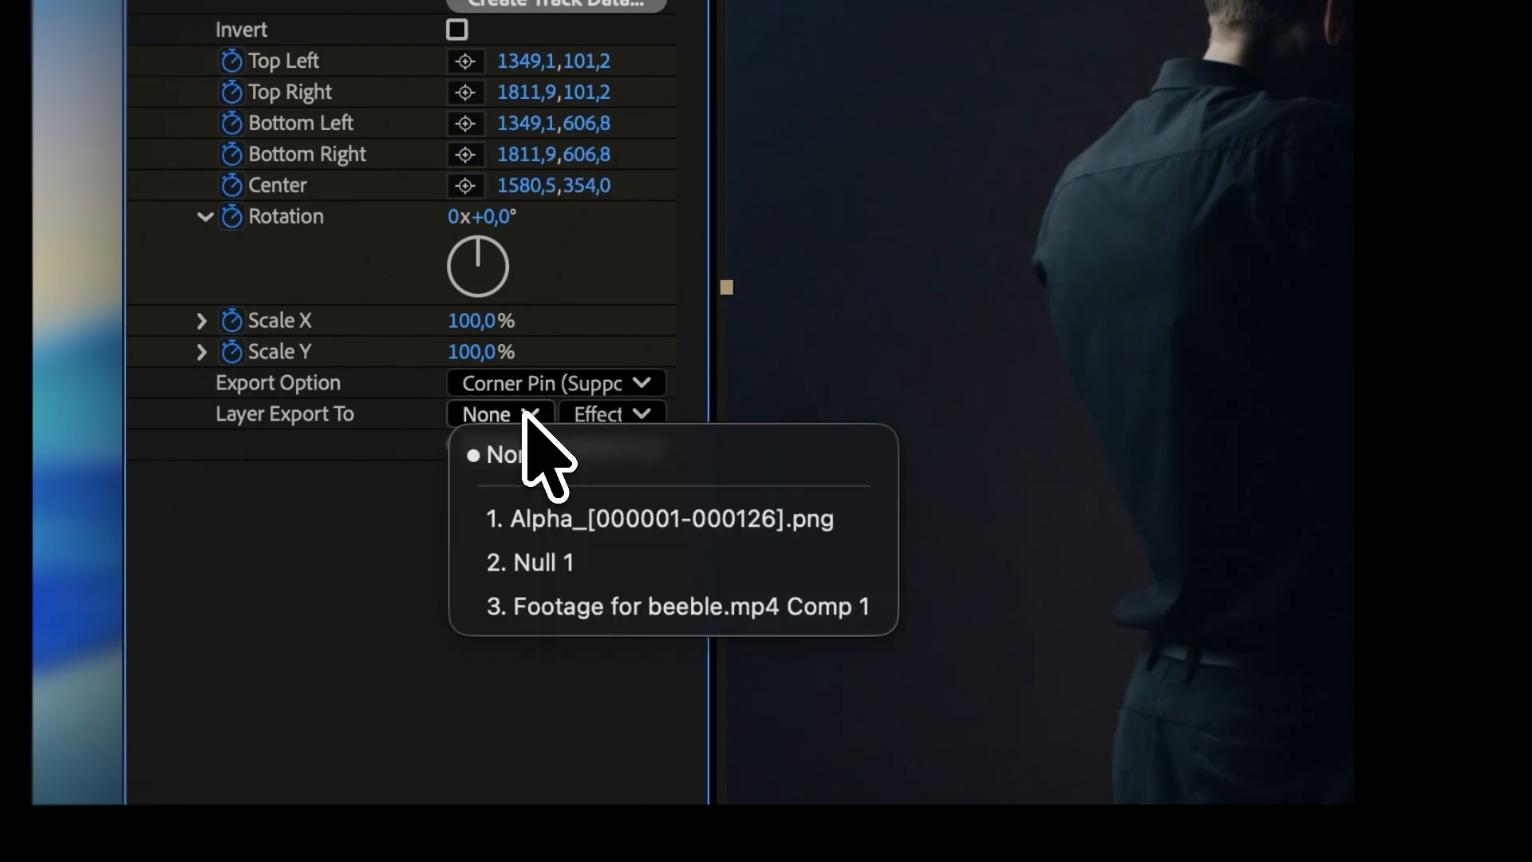
left_click(539, 563)
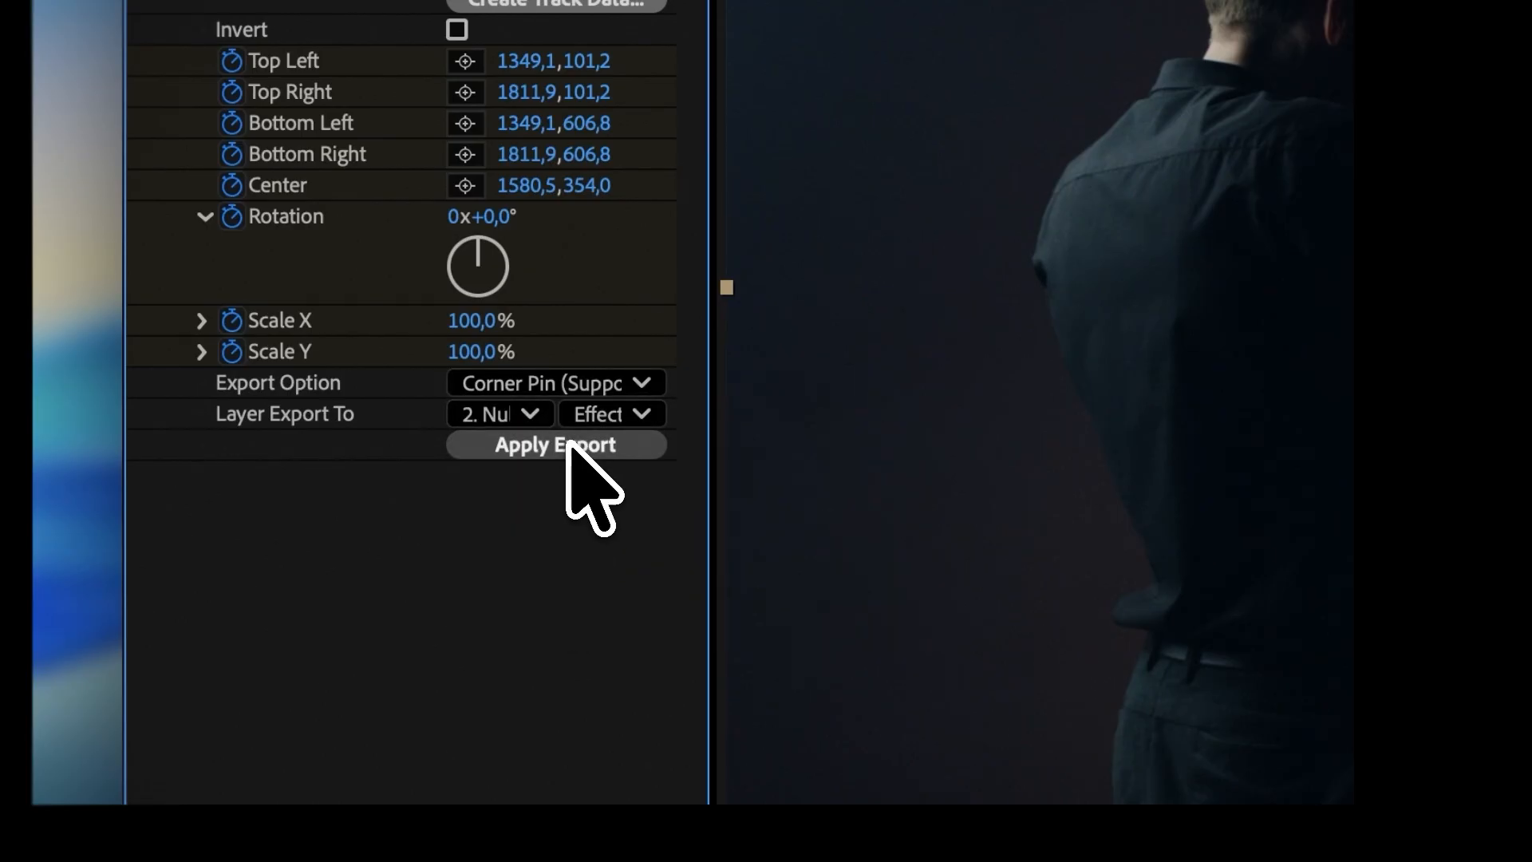
left_click(569, 445)
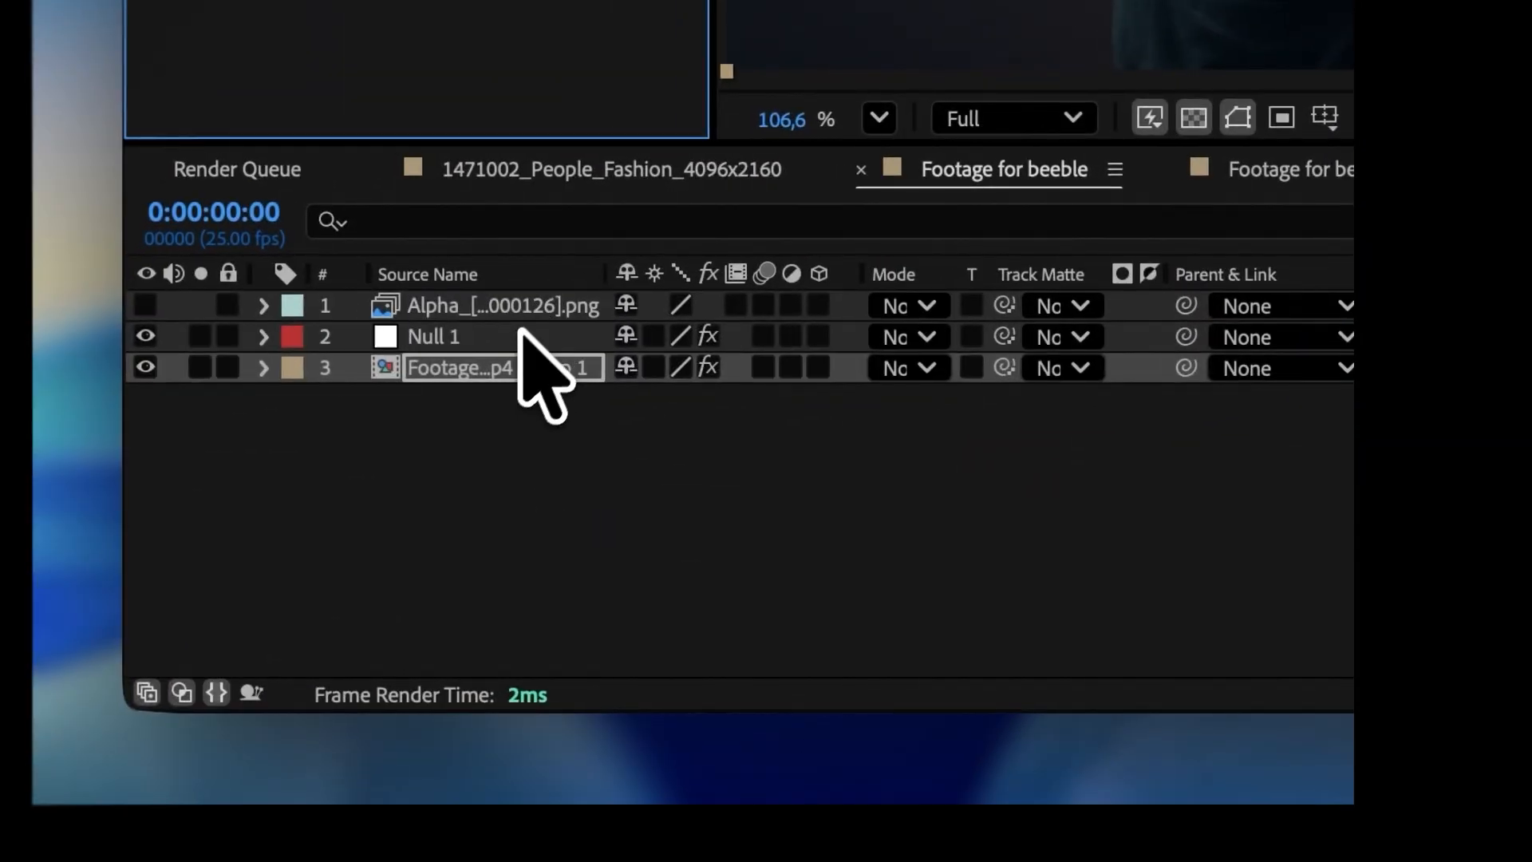
left_click(520, 335)
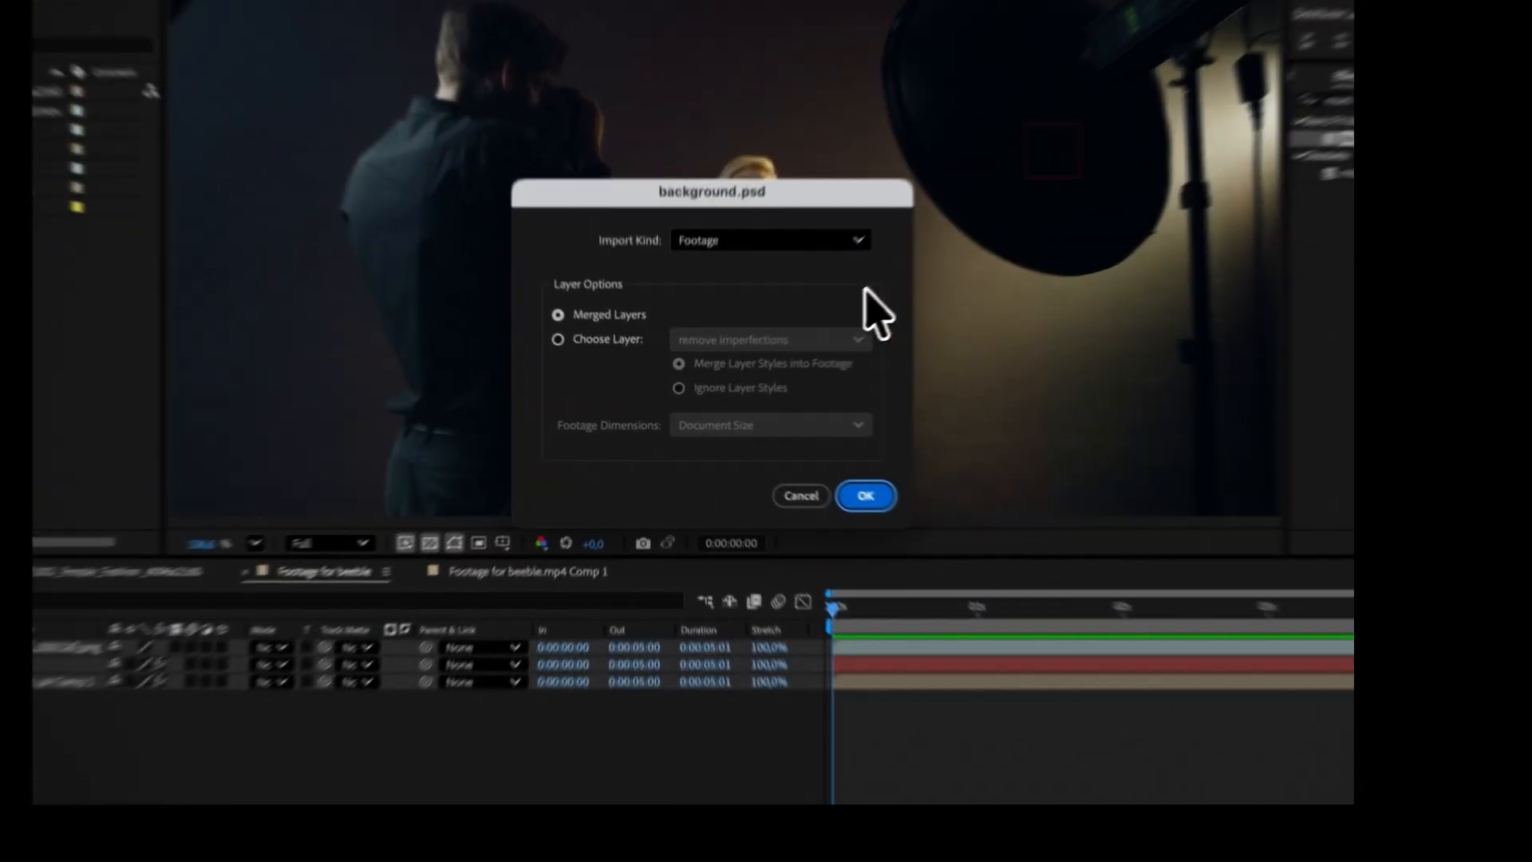
- Import background.psd as footage with merged layers and place it between the alpha sequence and Null 1
left_click(865, 496)
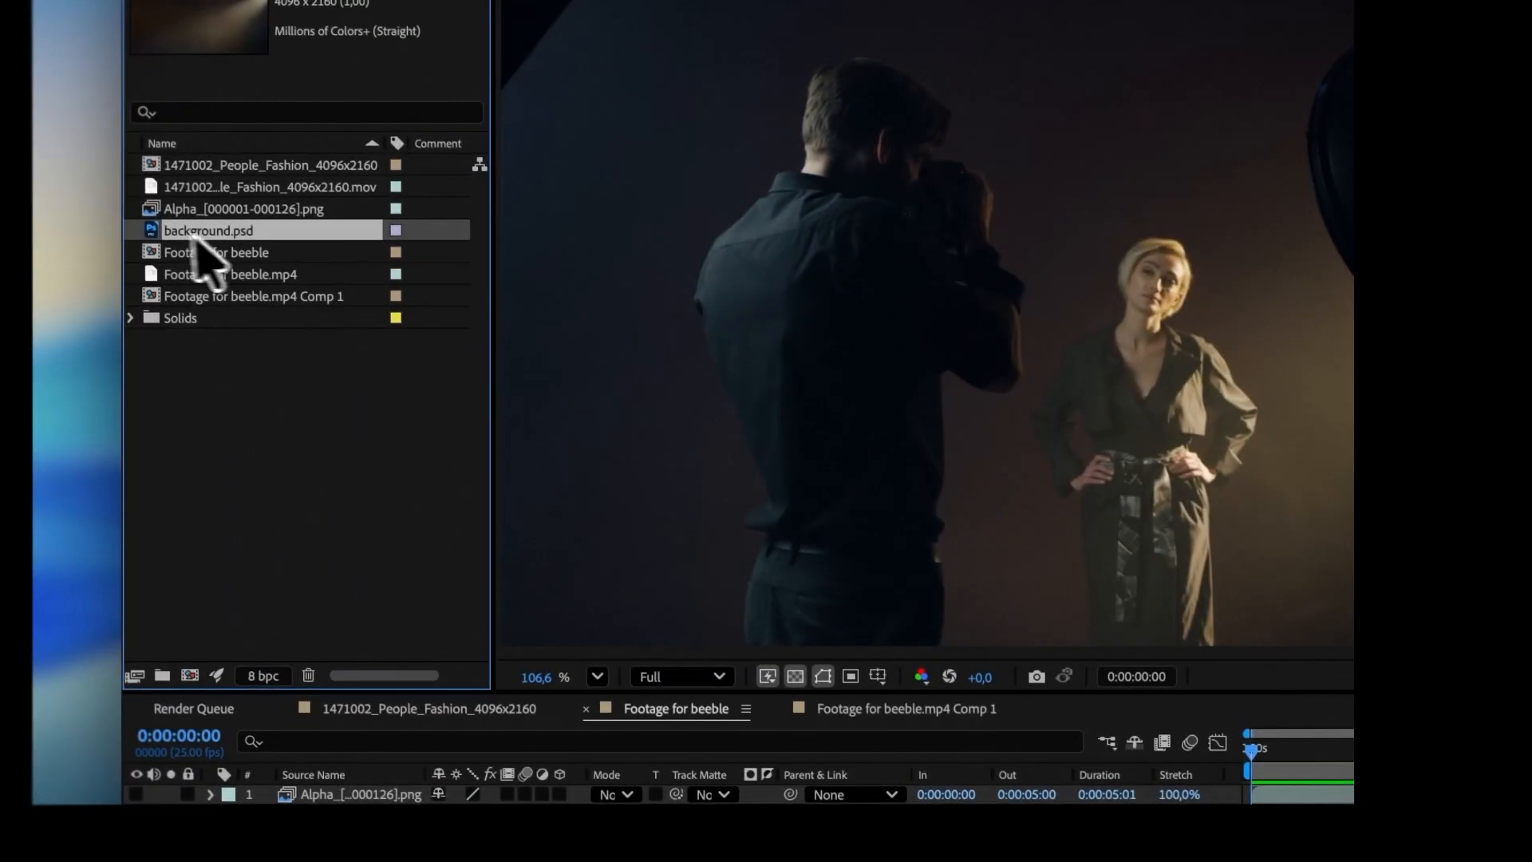
double_click(204, 233)
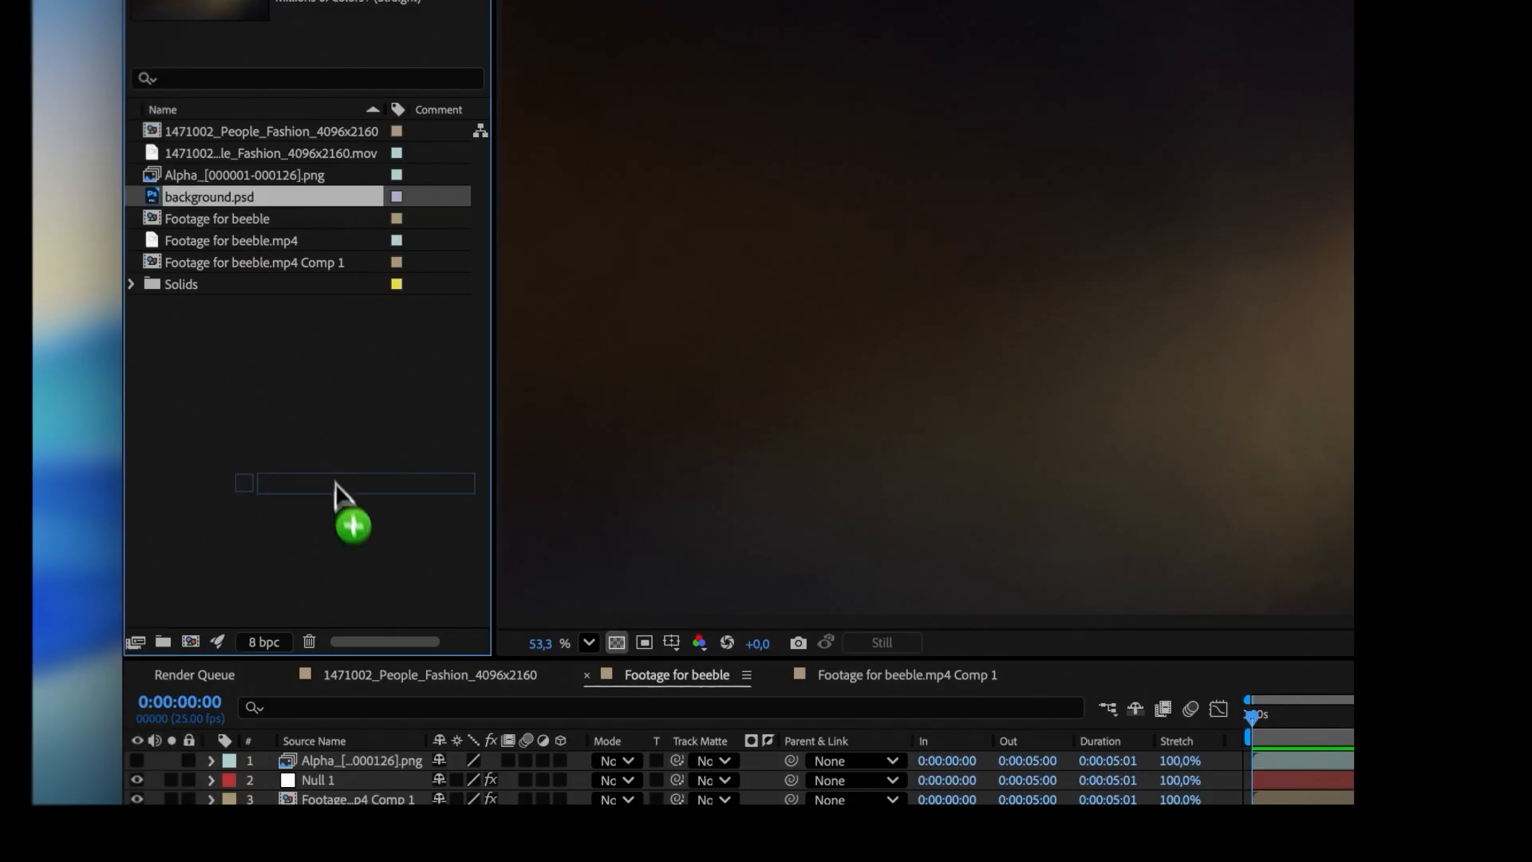
left_click_drag(335, 482, 349, 769)
- Parent background.psd to Null 1 and reorder the layers with Null 1 on top and background.psd at the bottom
left_click_drag(794, 780, 343, 801)
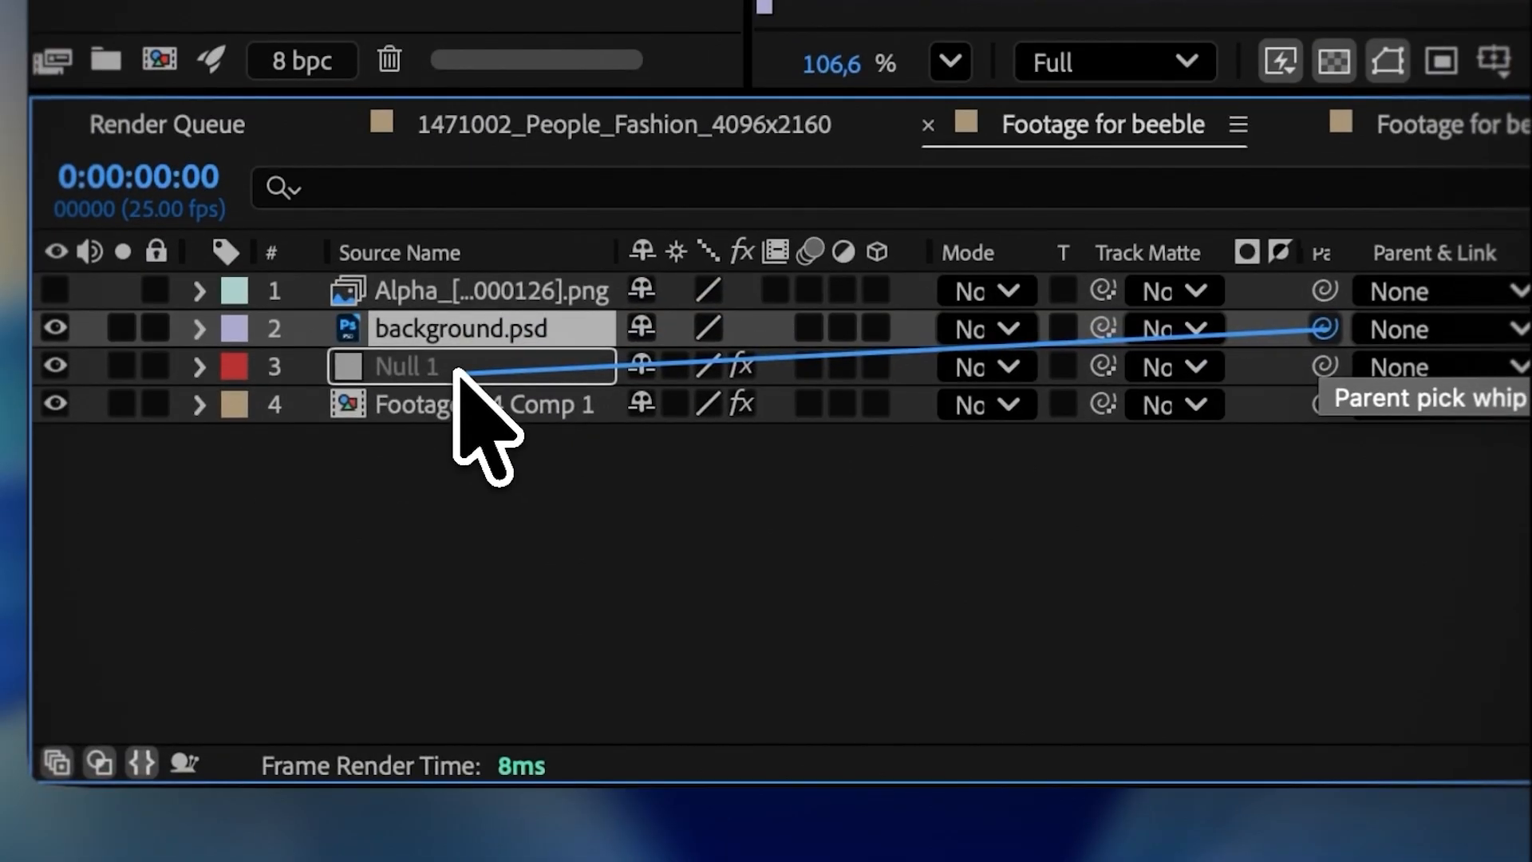
left_click_drag(457, 370, 457, 370)
left_click_drag(836, 214, 702, 594)
key("t")
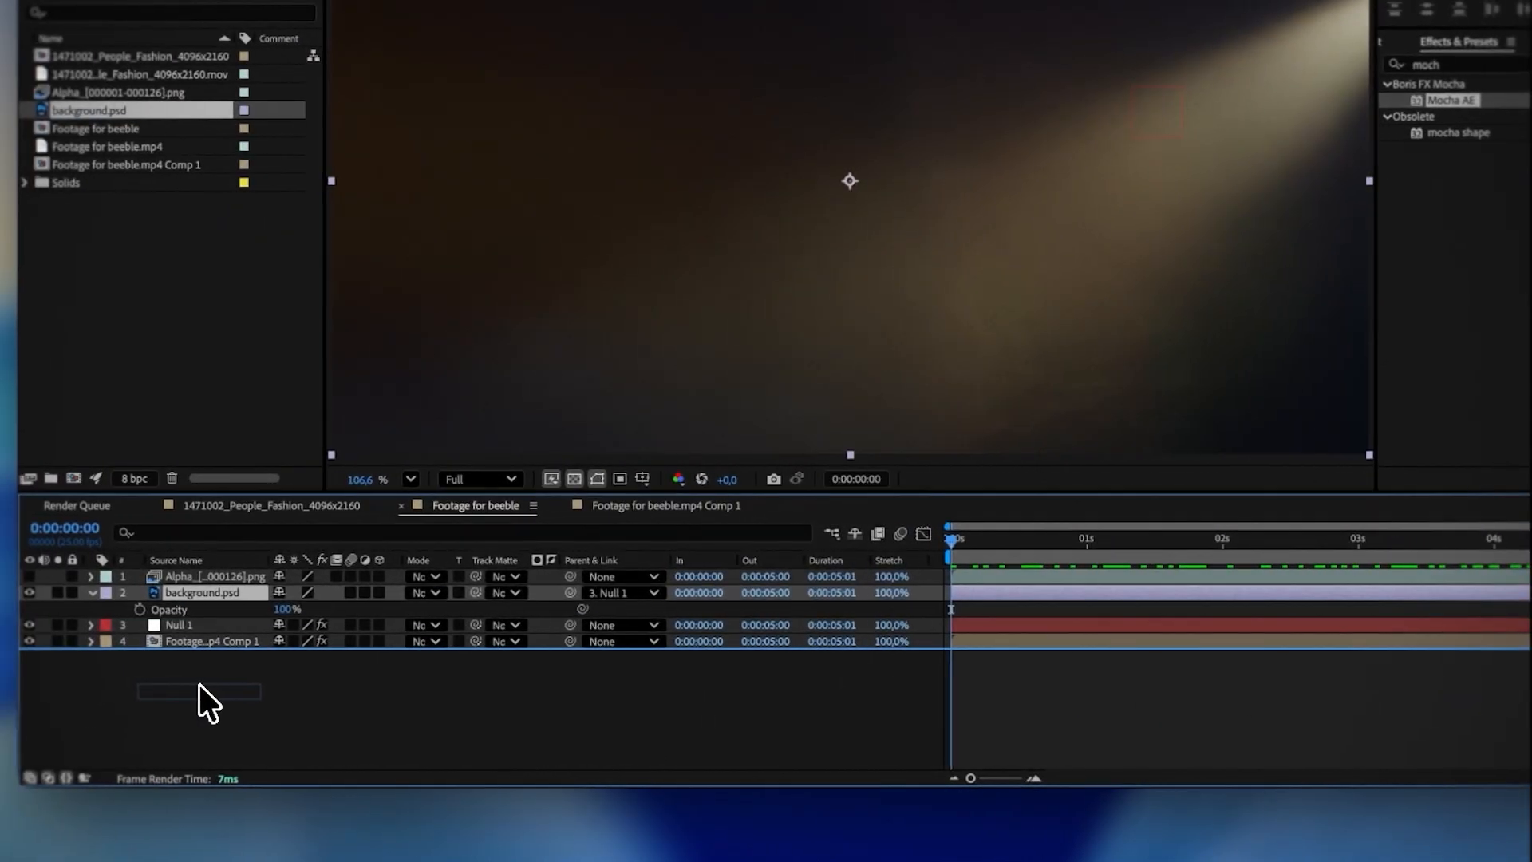
left_click_drag(199, 683, 200, 685)
left_click_drag(215, 576, 212, 603)
- Set the alpha sequence as a luma track matte for the footage precomp and check the composite across the clip
left_click(212, 608)
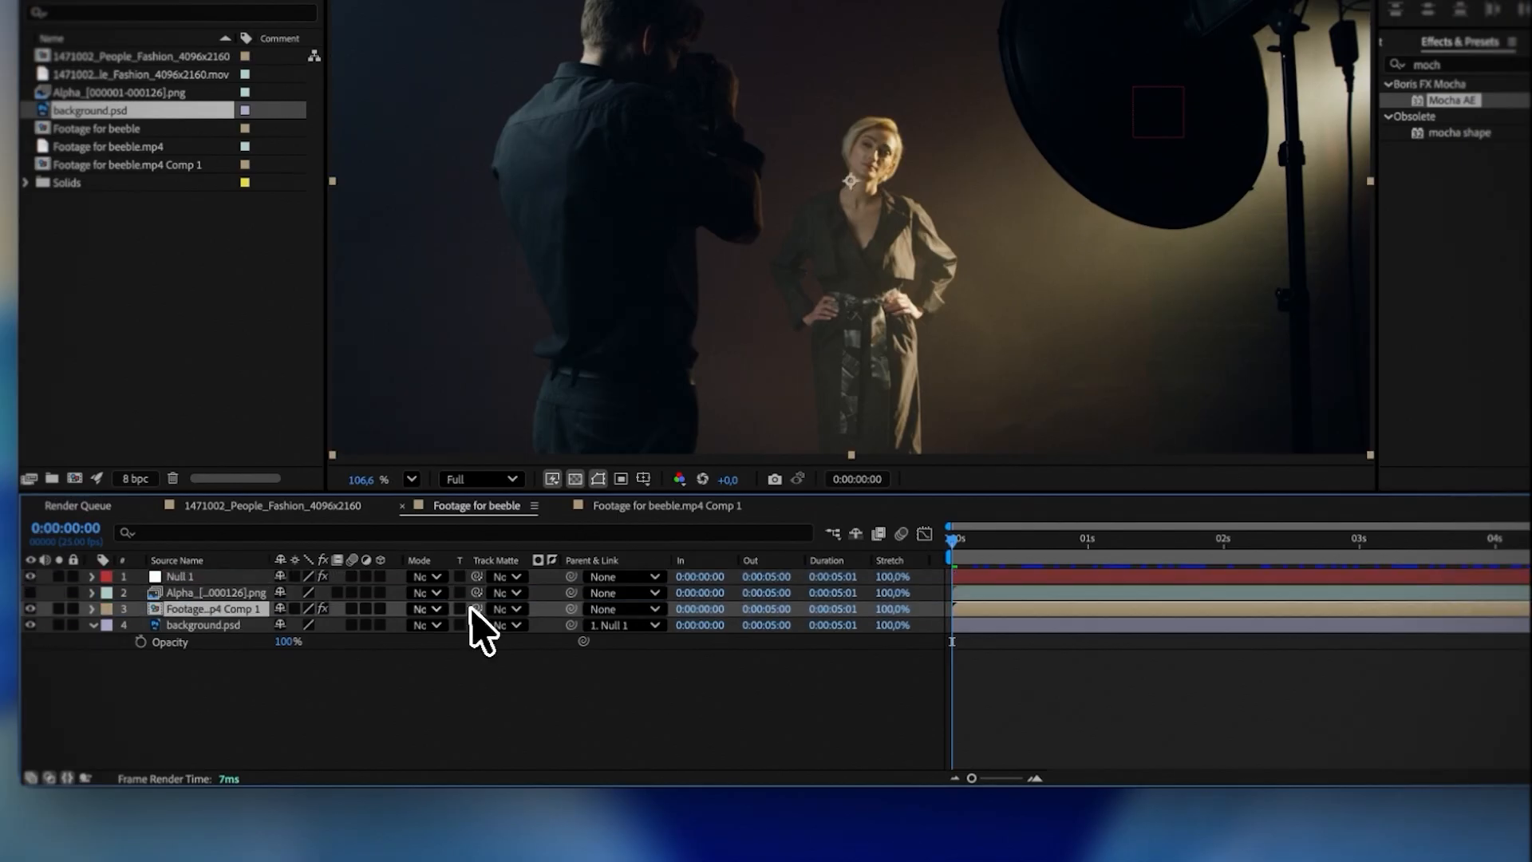
left_click(517, 609)
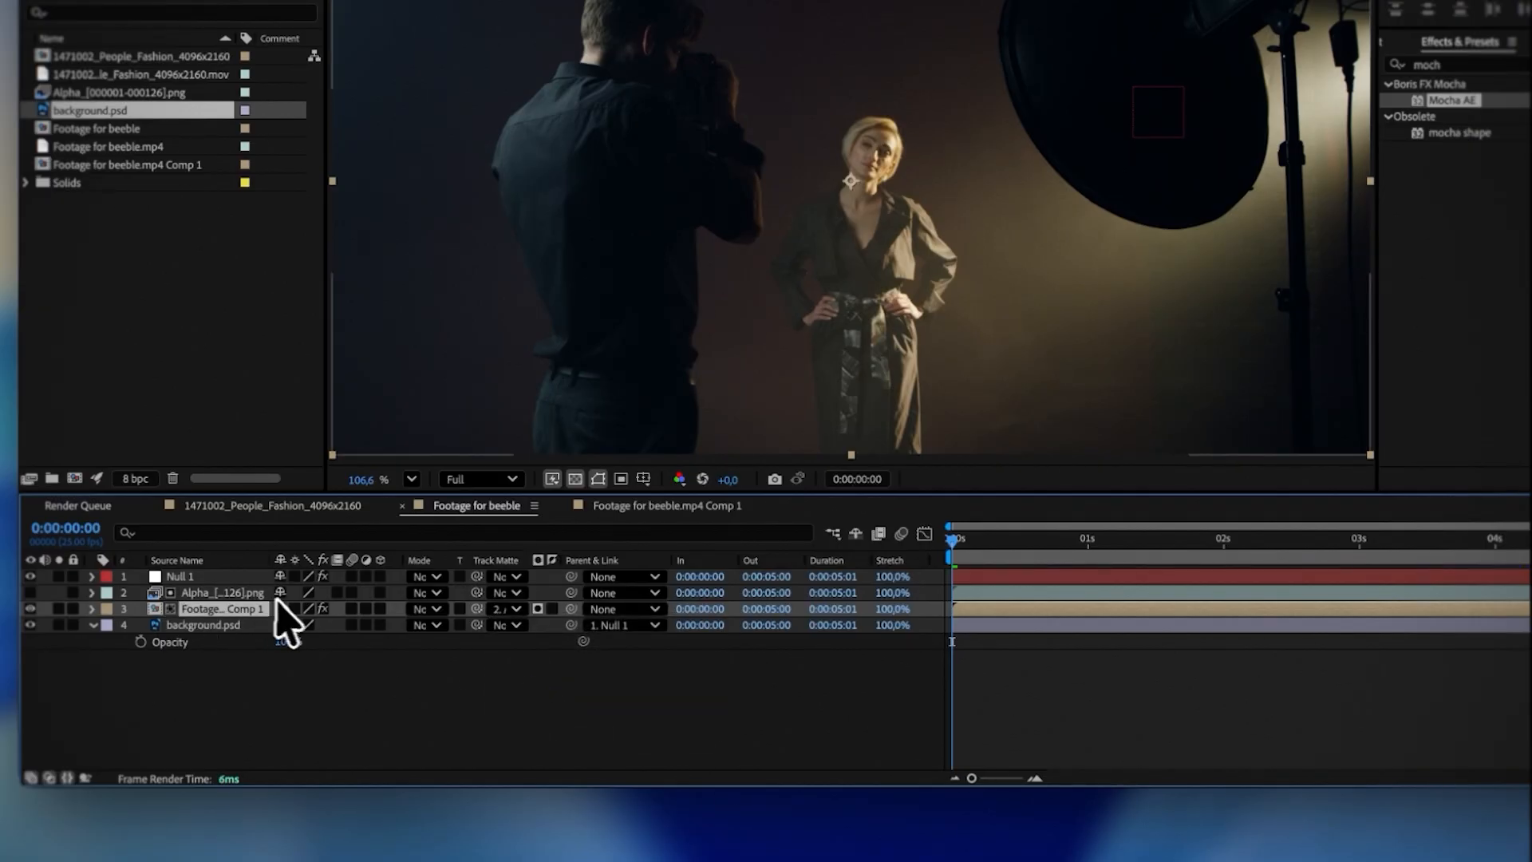
left_click(537, 608)
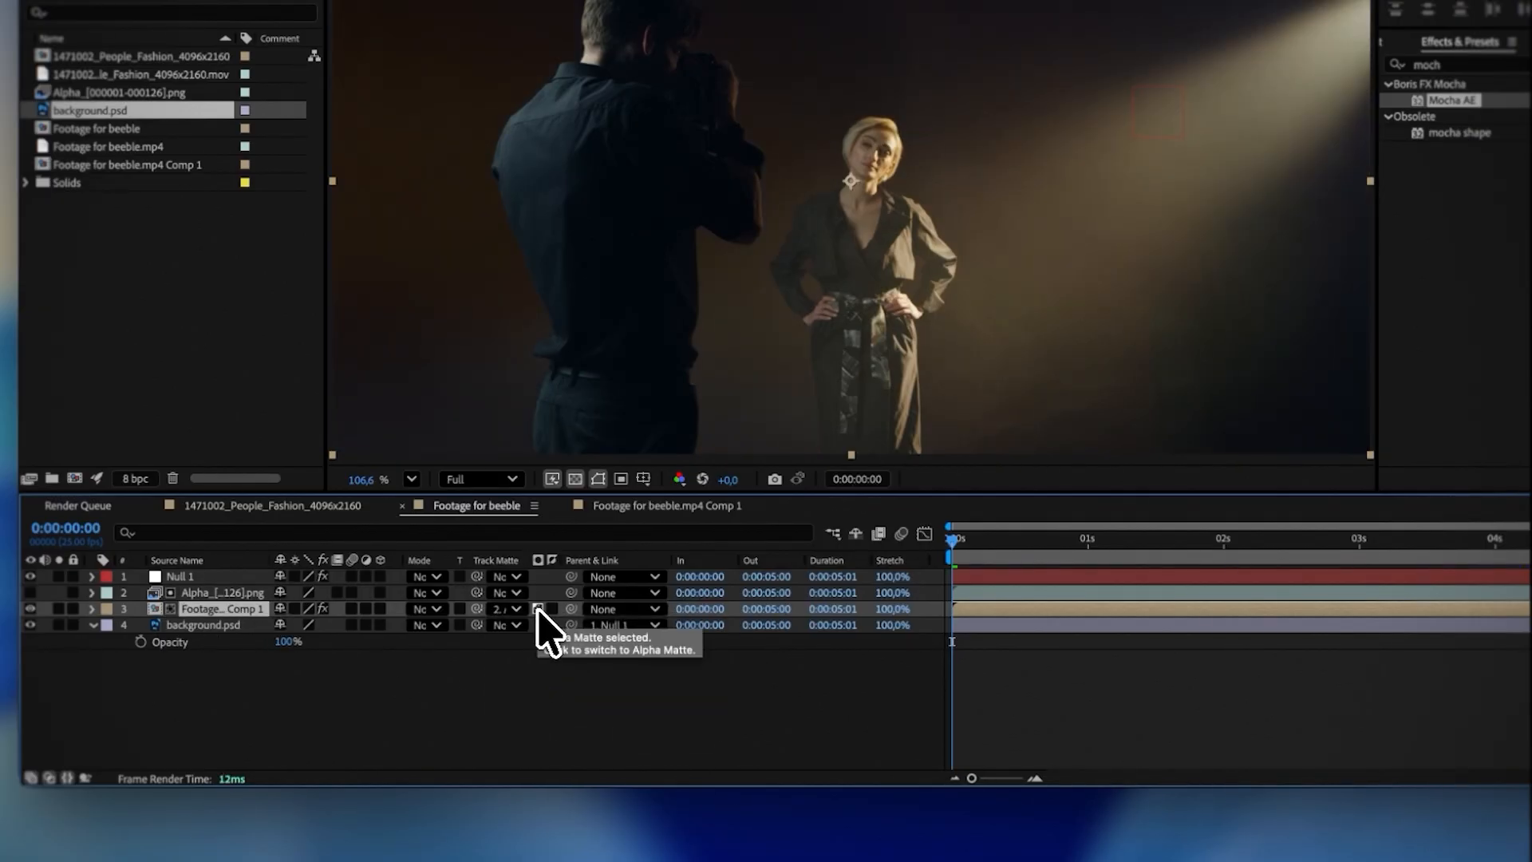
left_click_drag(951, 539, 1402, 536)
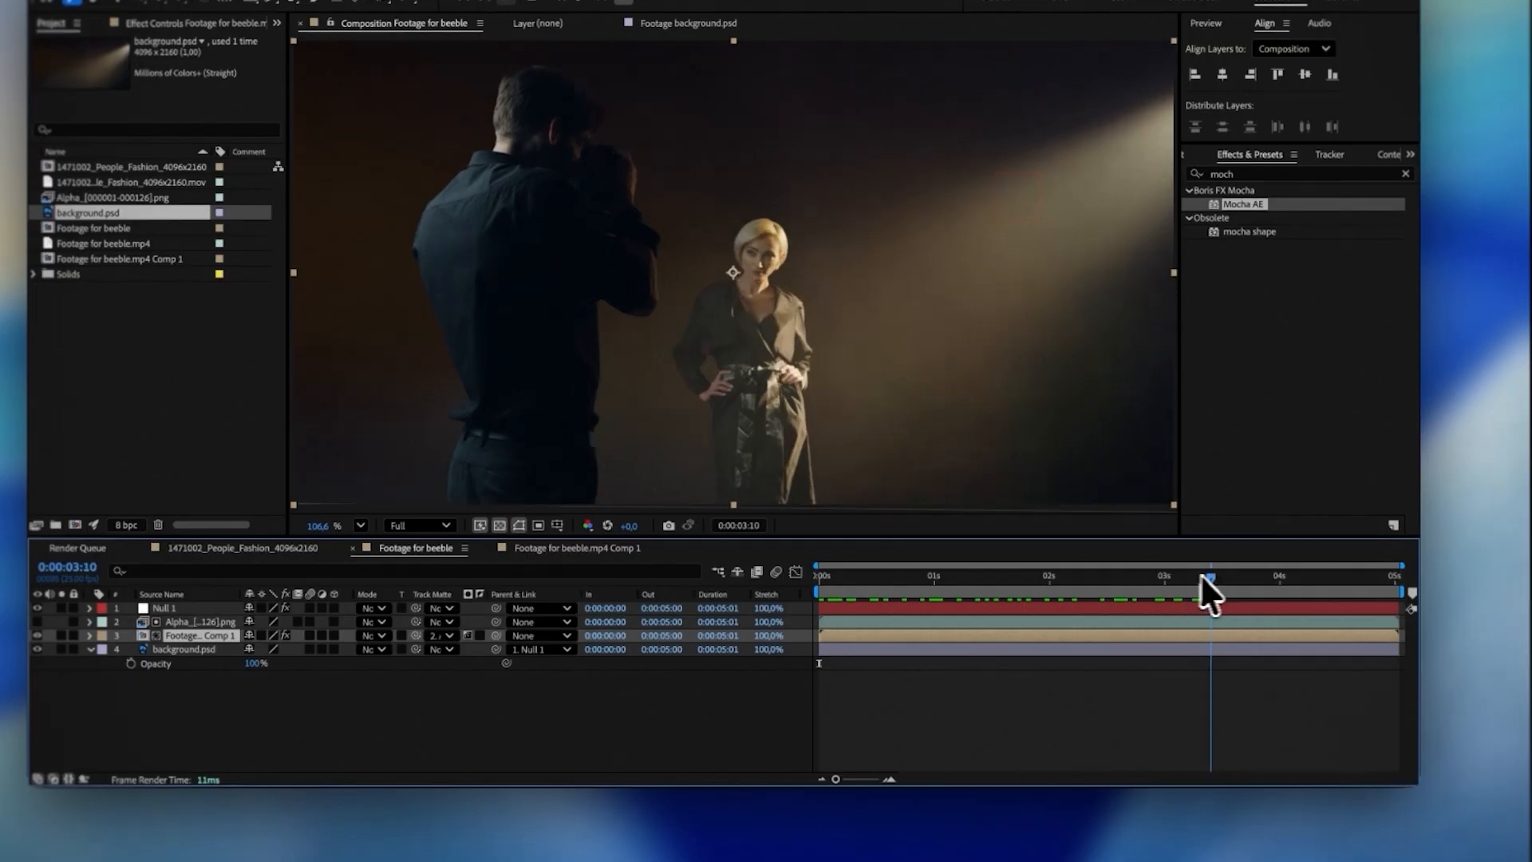
left_click_drag(1201, 575, 800, 643)
- Keyframe background.psd's position and 53% scale at the first frame, and check the background across the clip
key("s")
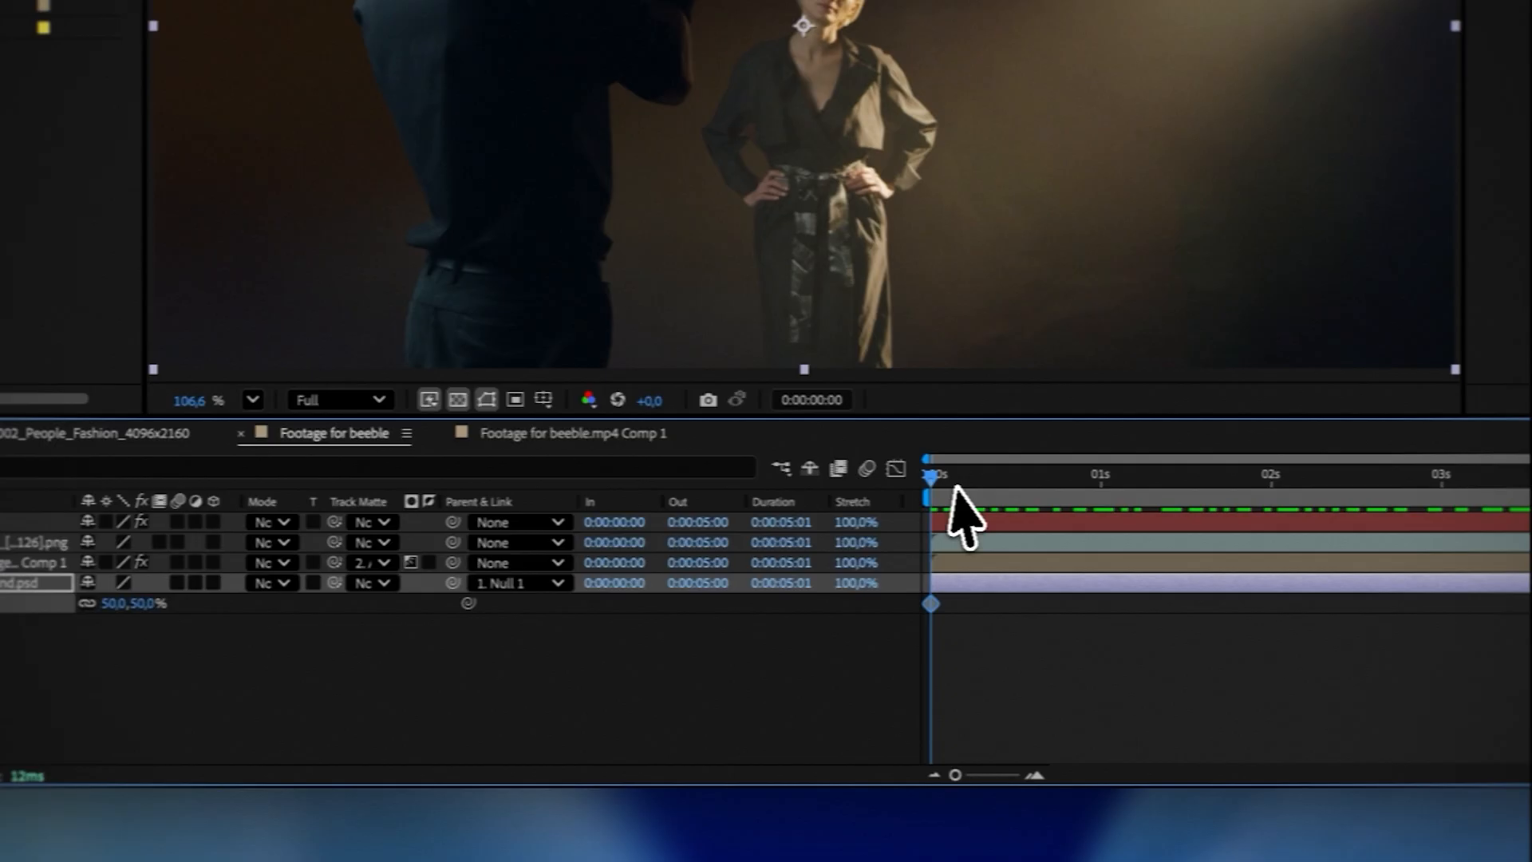
key("alt+shift+p")
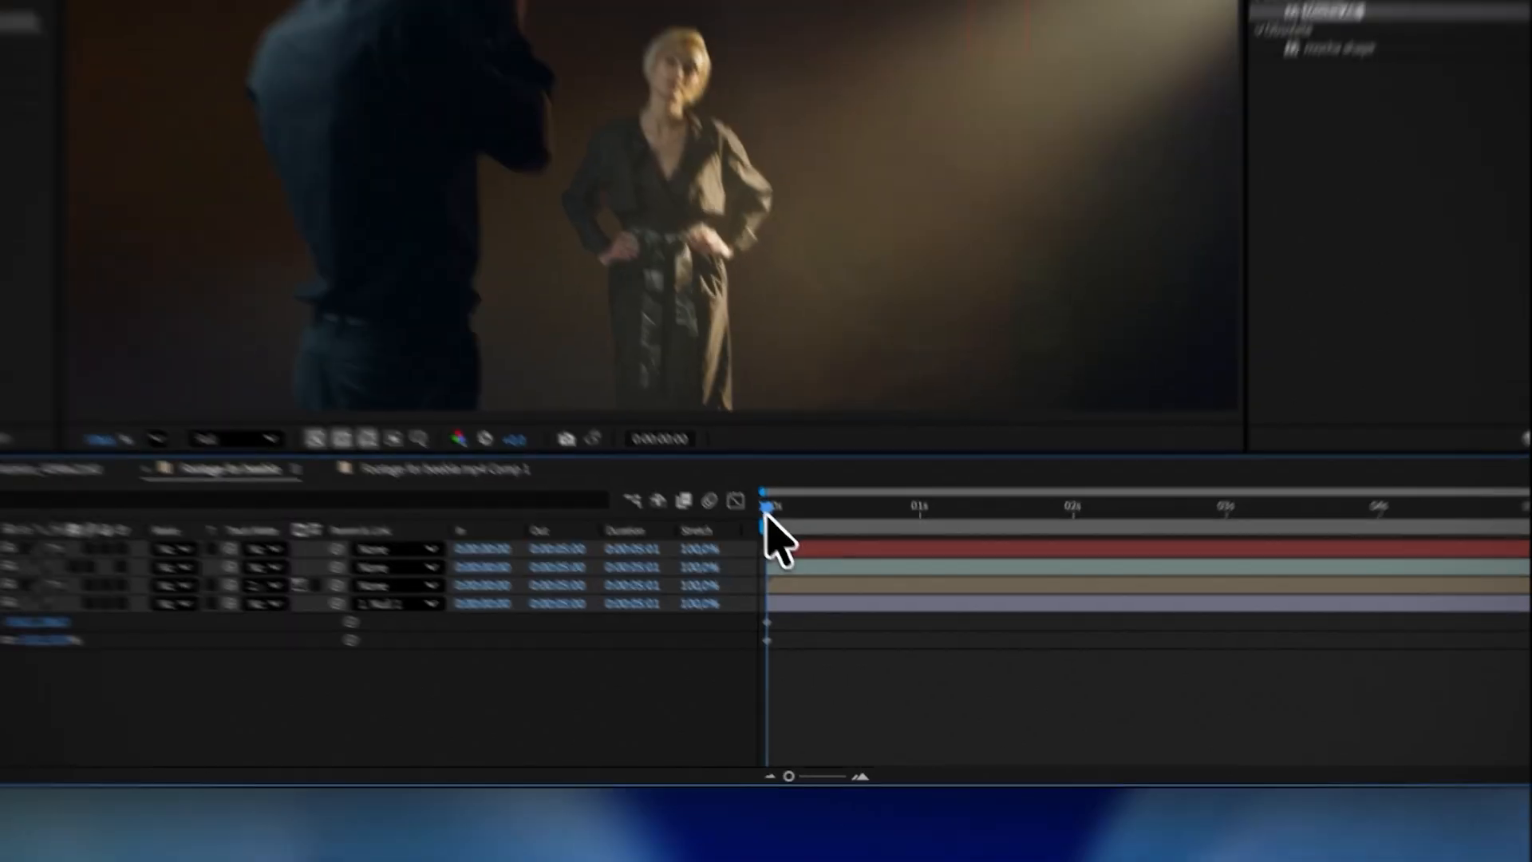
left_click_drag(1057, 476, 1097, 476)
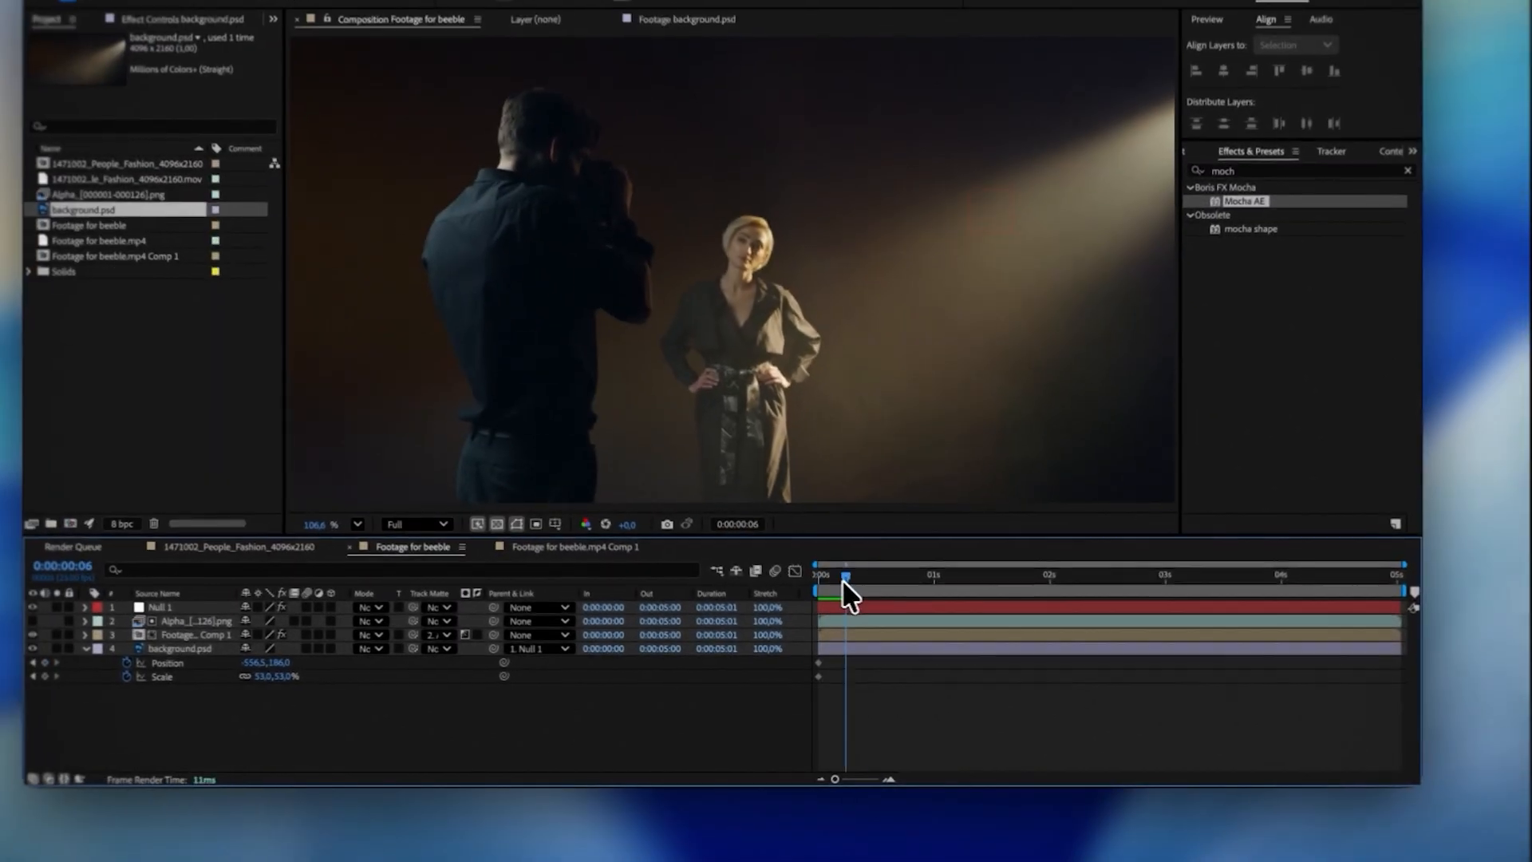
left_click_drag(843, 580, 1396, 602)
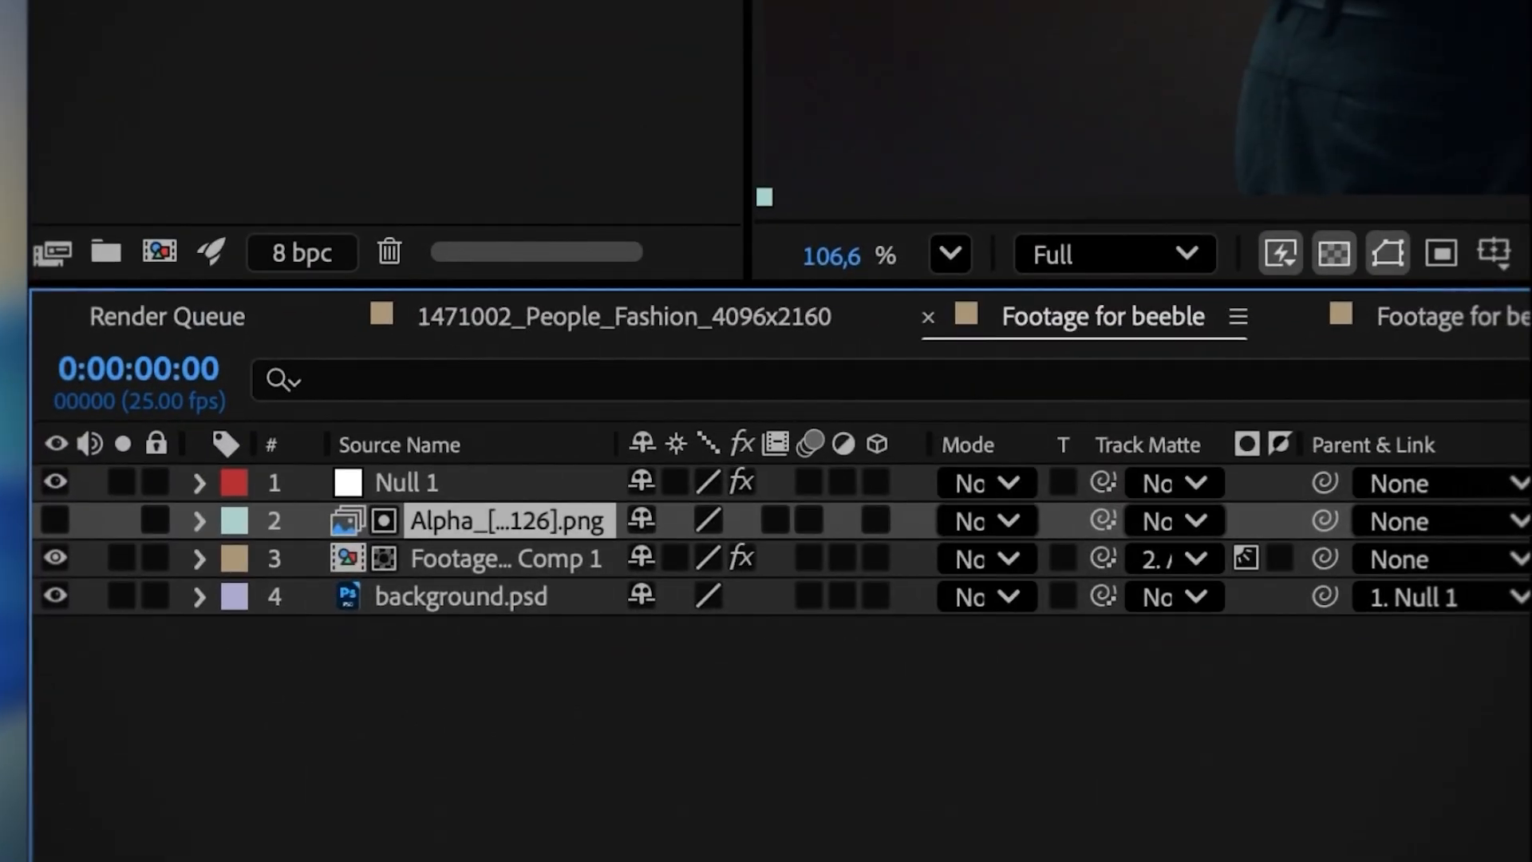
- Pre-compose the alpha sequence leaving all attributes in 'Footage for beeble', and open the new precomp
key("super+shift+c")
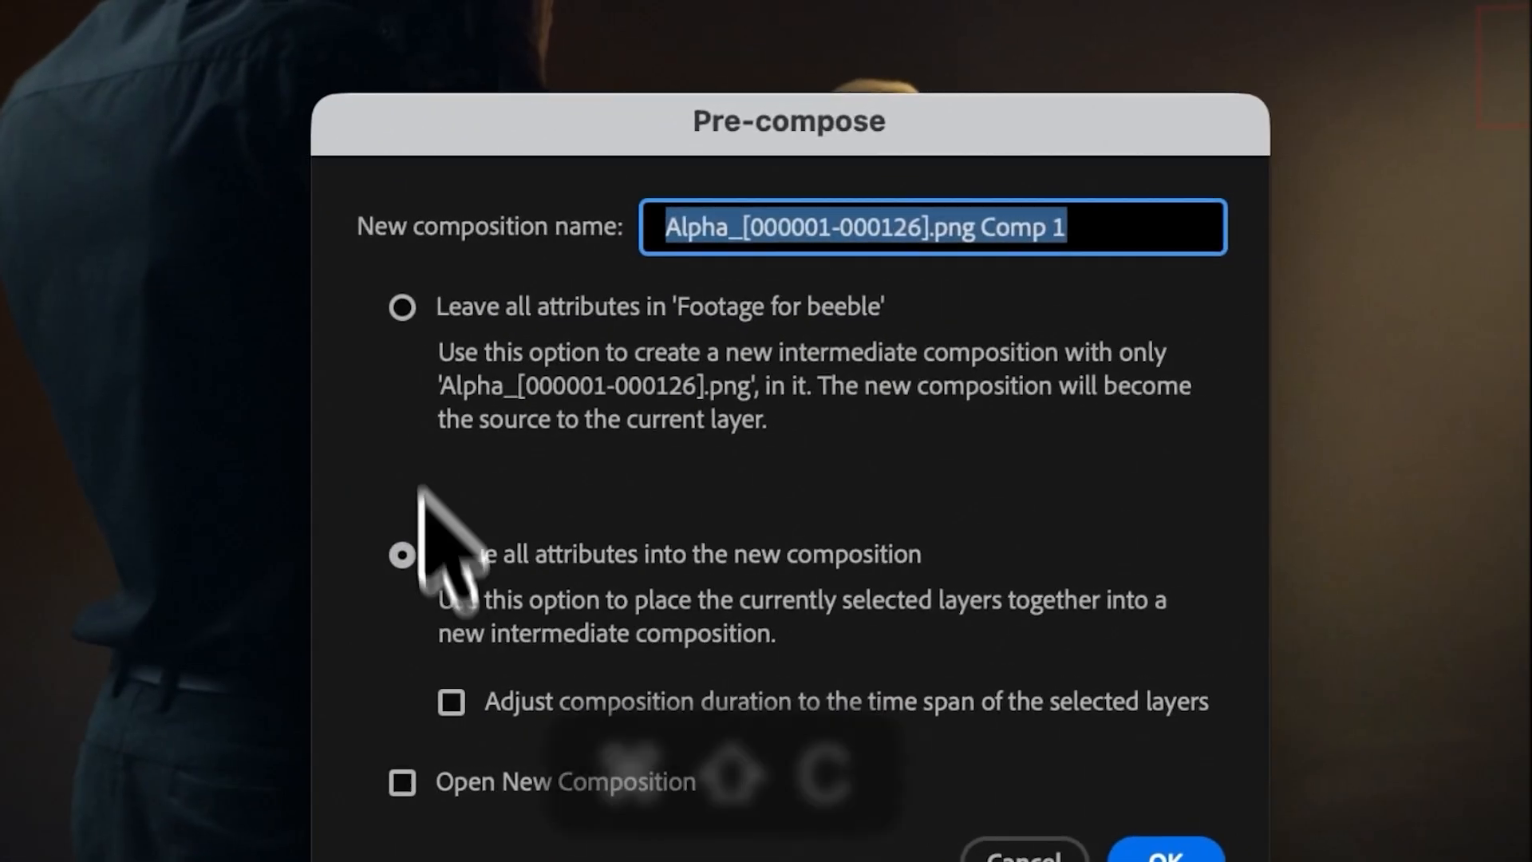
left_click(402, 306)
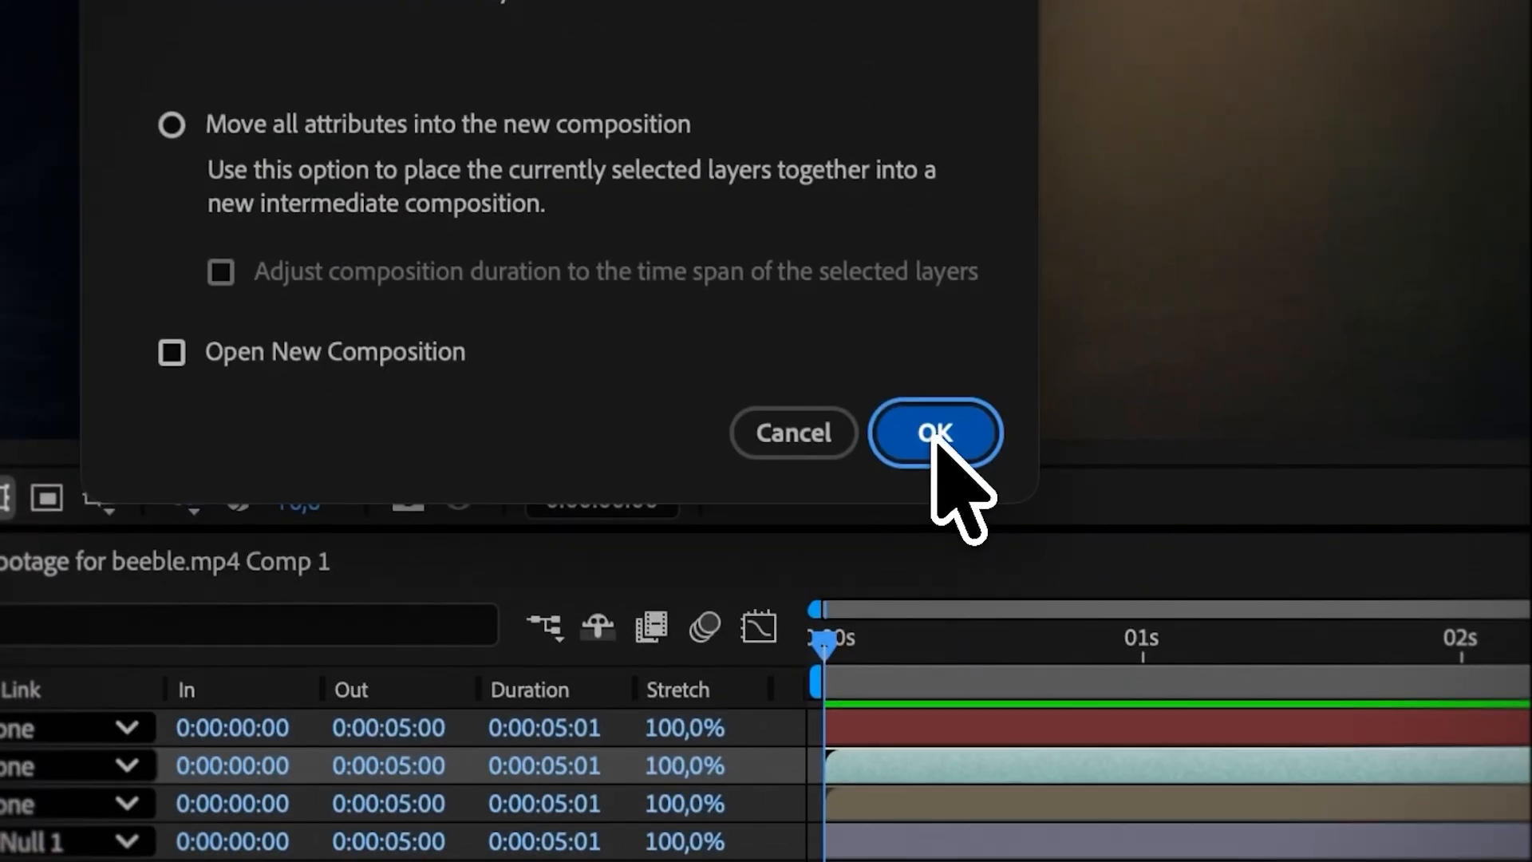
left_click(1166, 852)
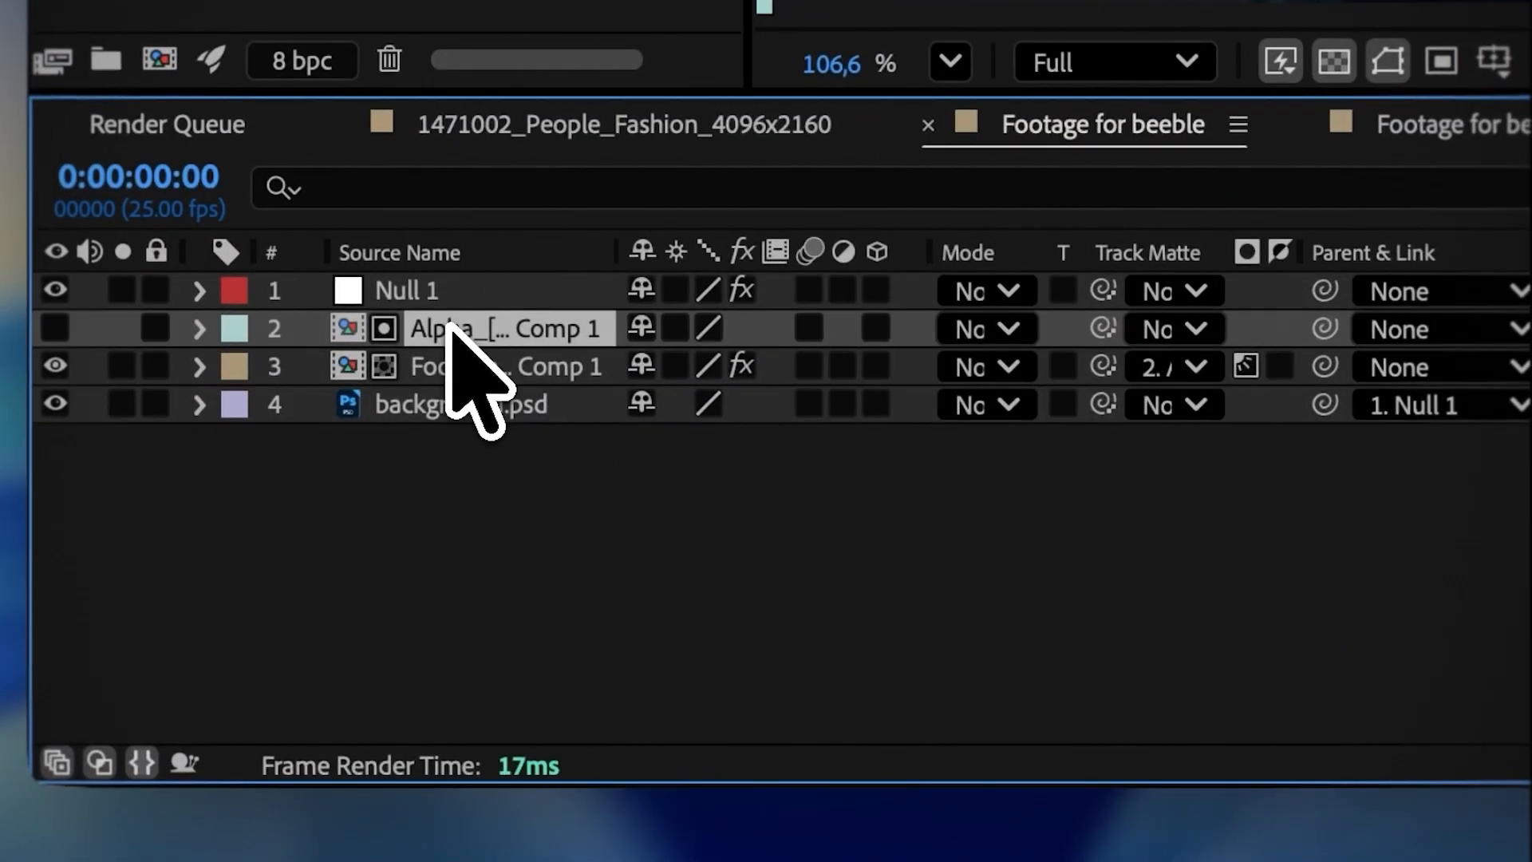
double_click(449, 332)
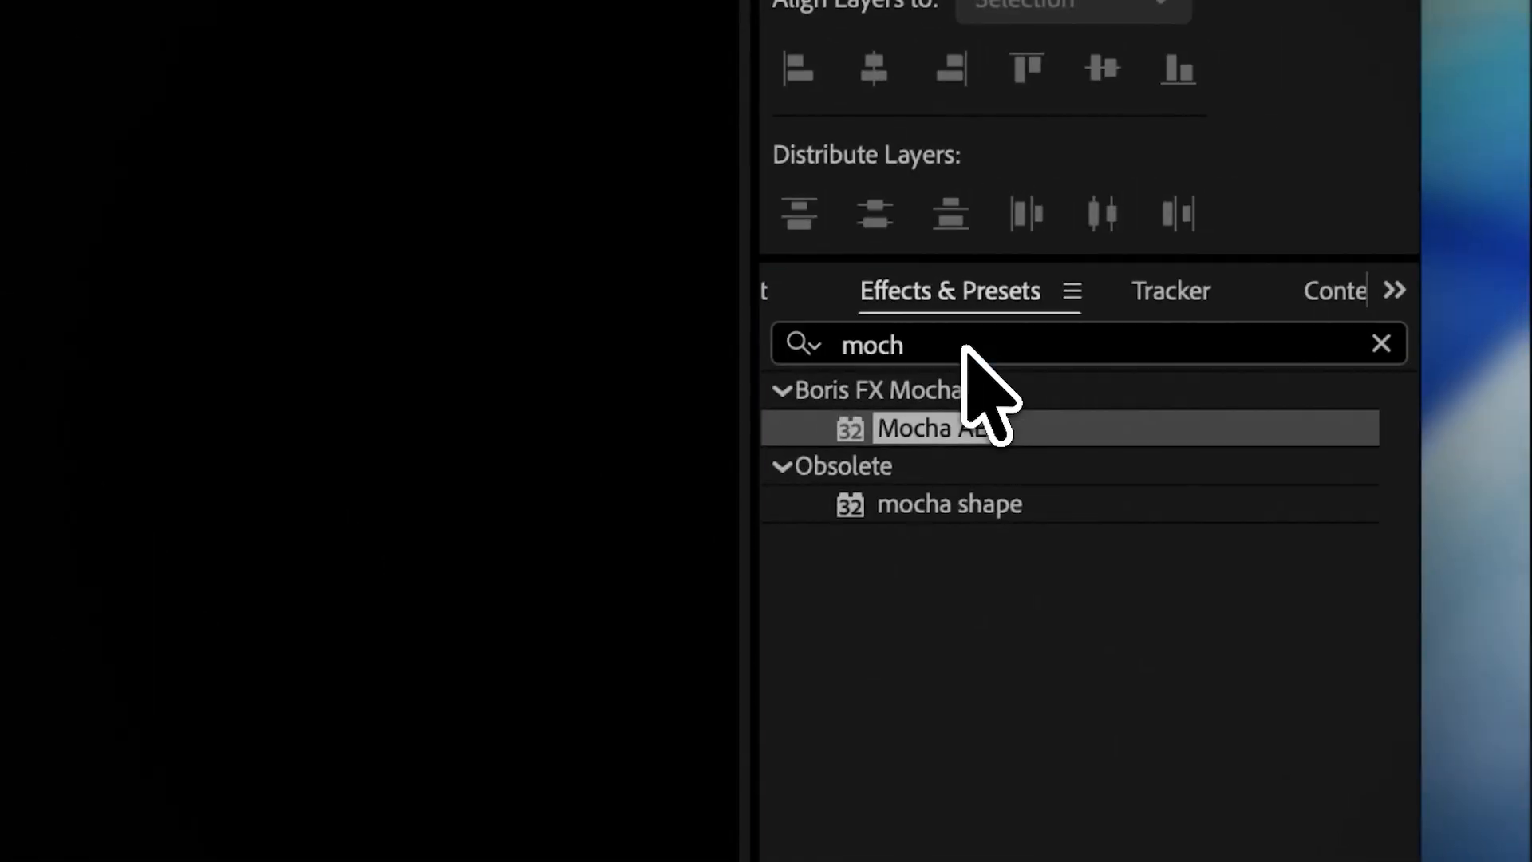
- Apply Linear Color Key to the alpha sequence and key out its black area with 36% matching tolerance
left_click(968, 352)
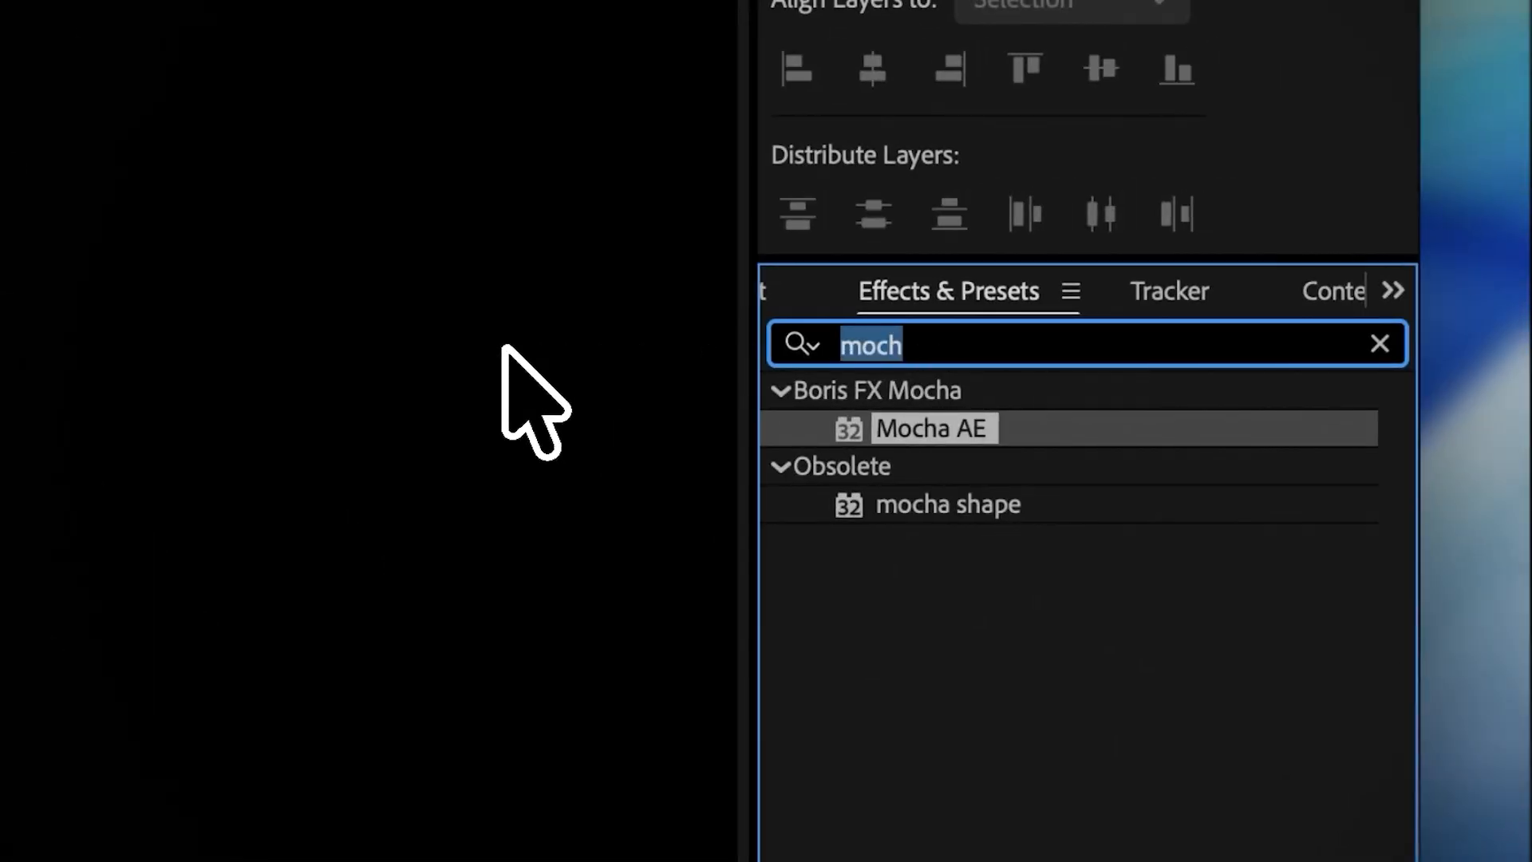
type("key")
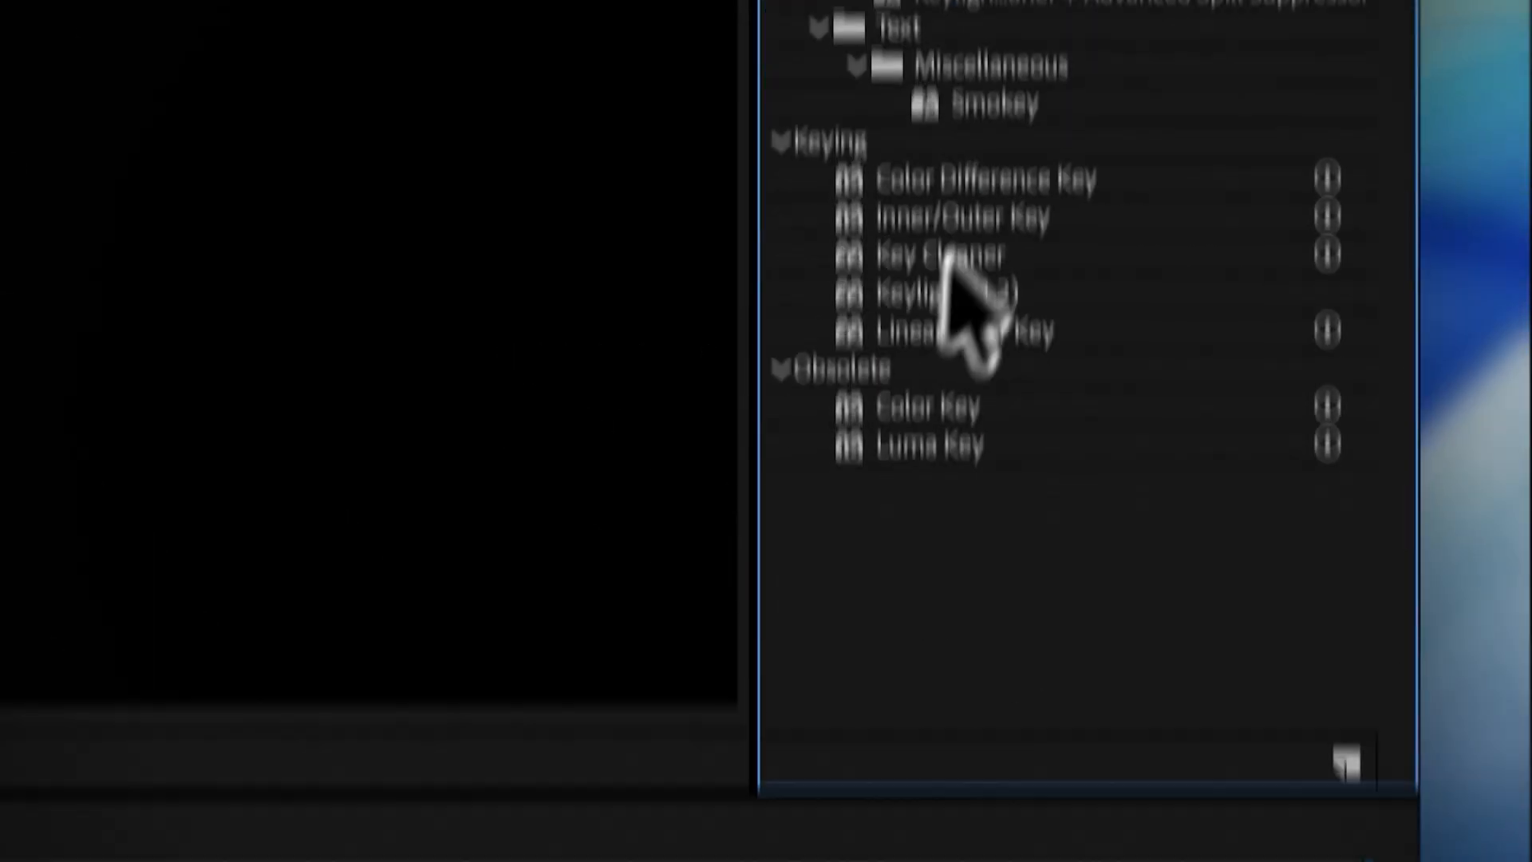
left_click(907, 224)
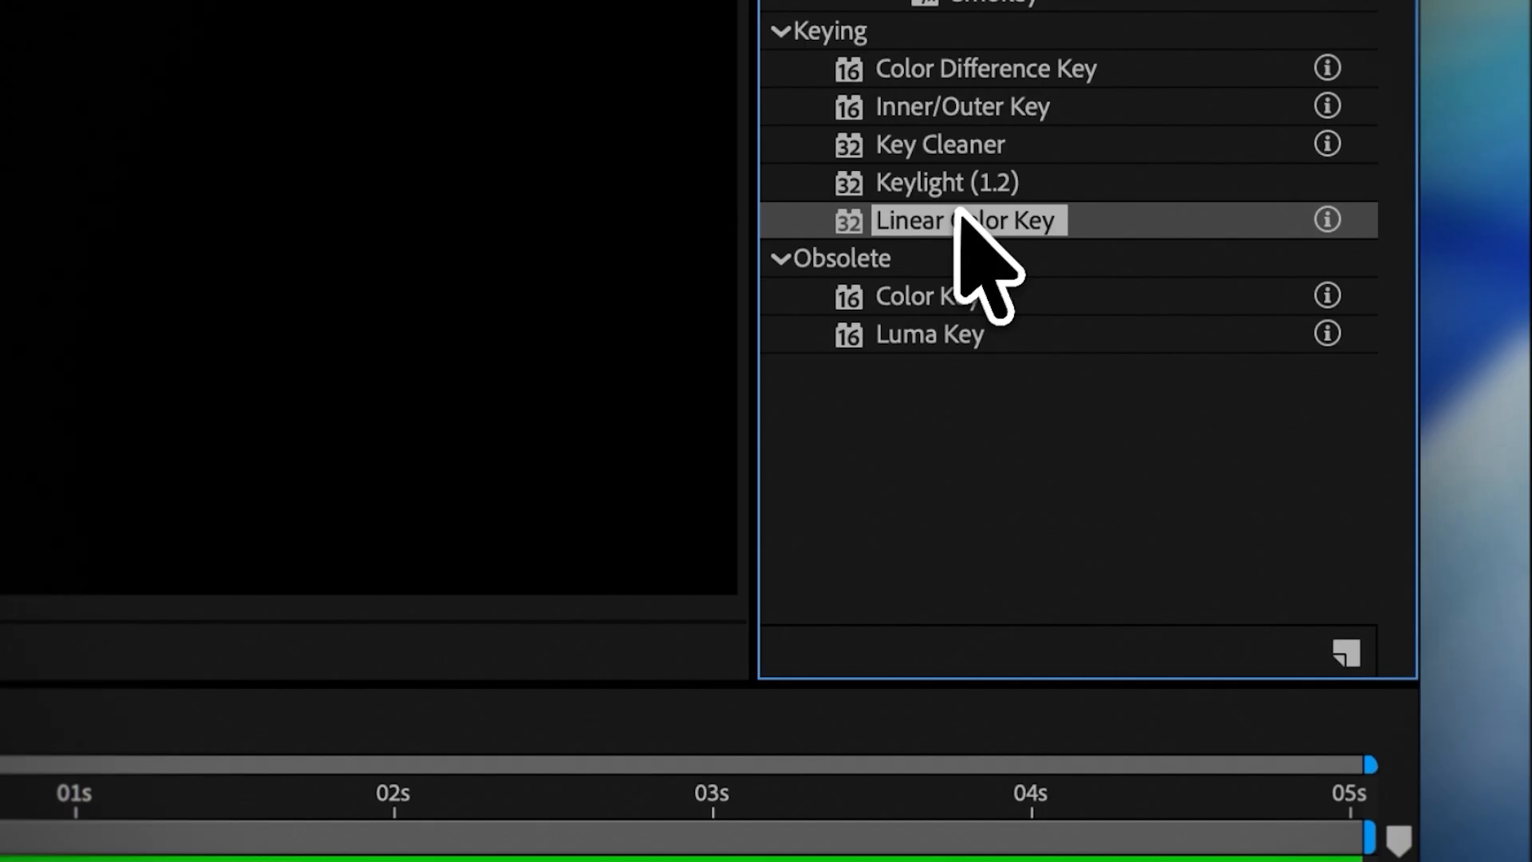
left_click_drag(960, 214, 670, 393)
left_click_drag(670, 394, 670, 393)
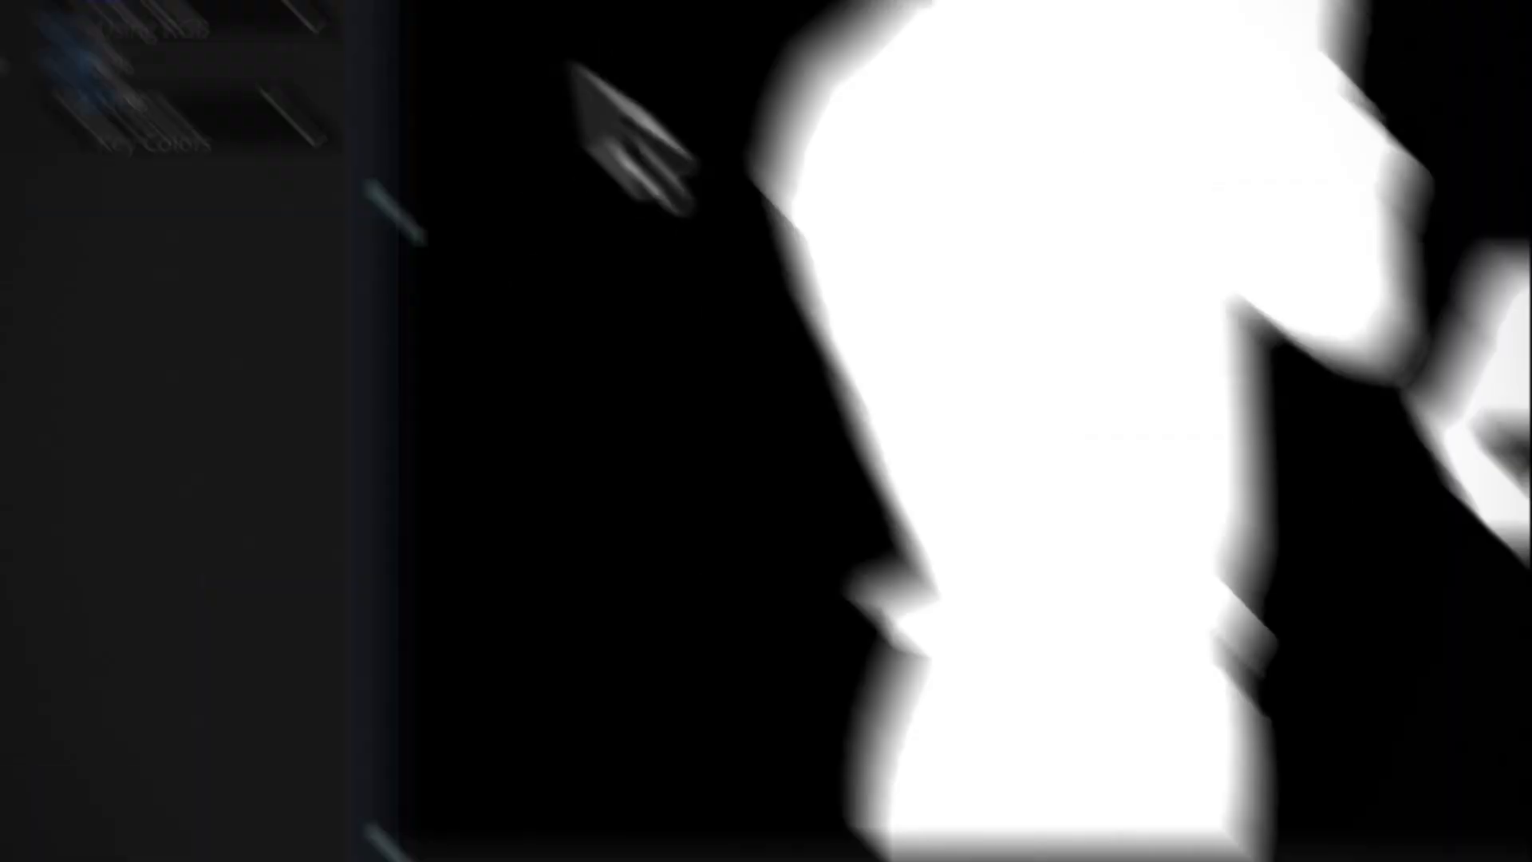
left_click(504, 405)
- Apply Refine Soft Matte to the keyed alpha sequence and return to the Footage for beeble composition
left_click(963, 230)
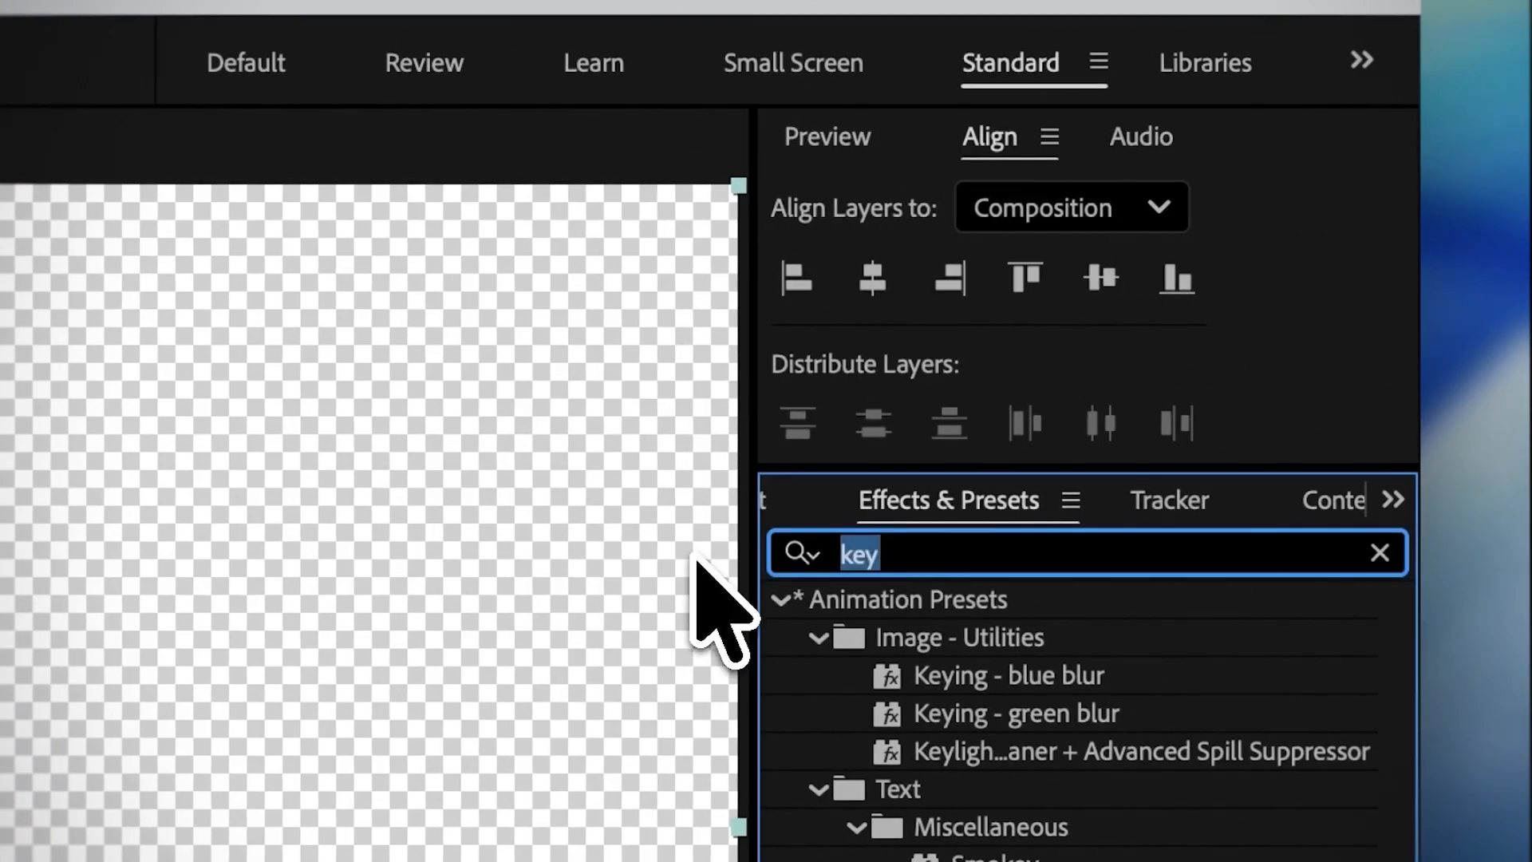
type("sof")
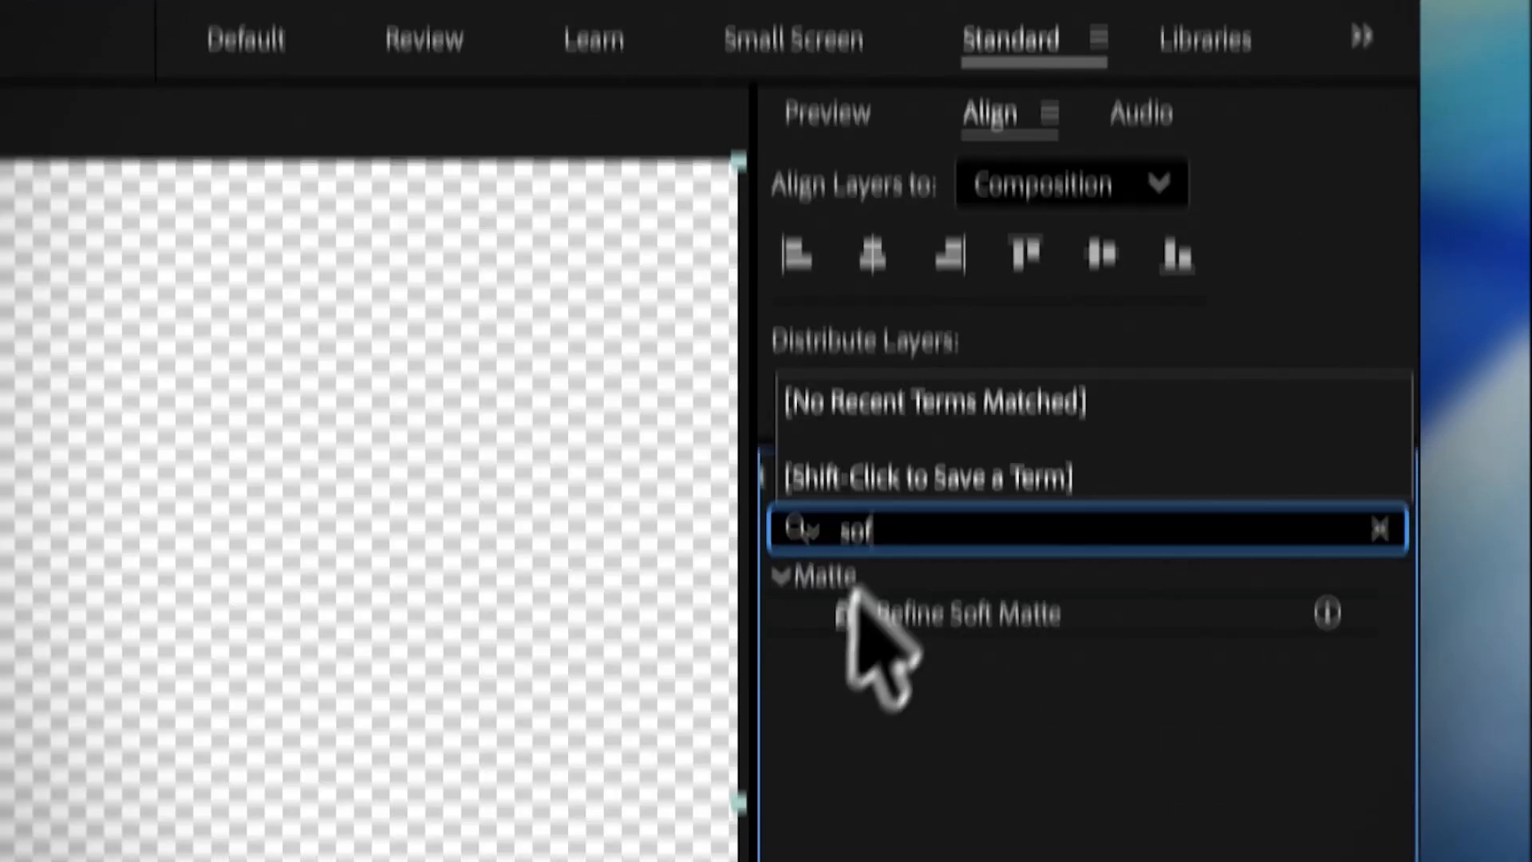
left_click_drag(870, 634, 901, 667)
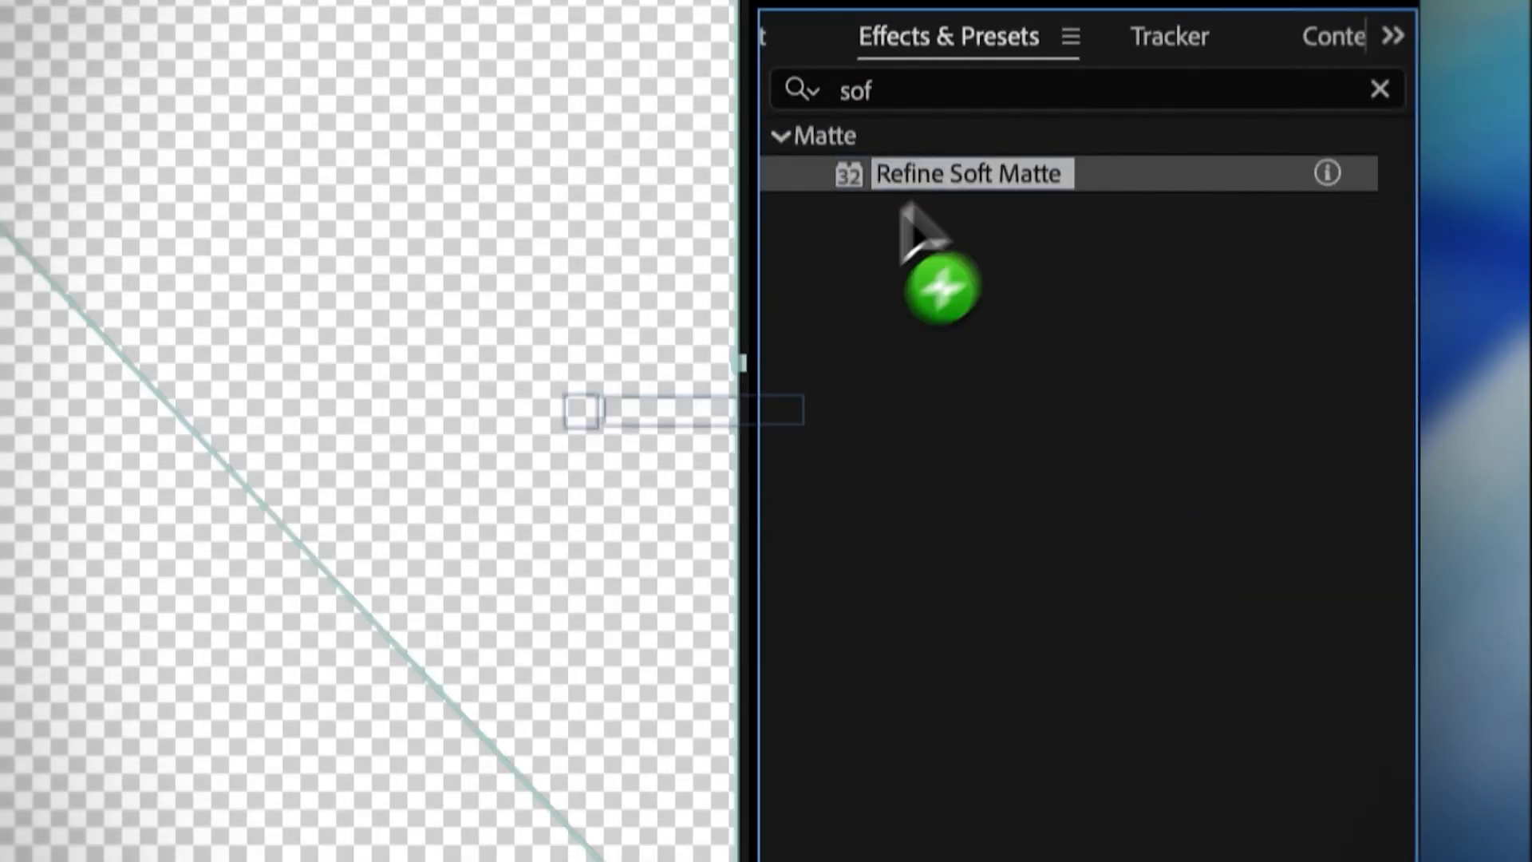
left_click_drag(902, 209, 488, 433)
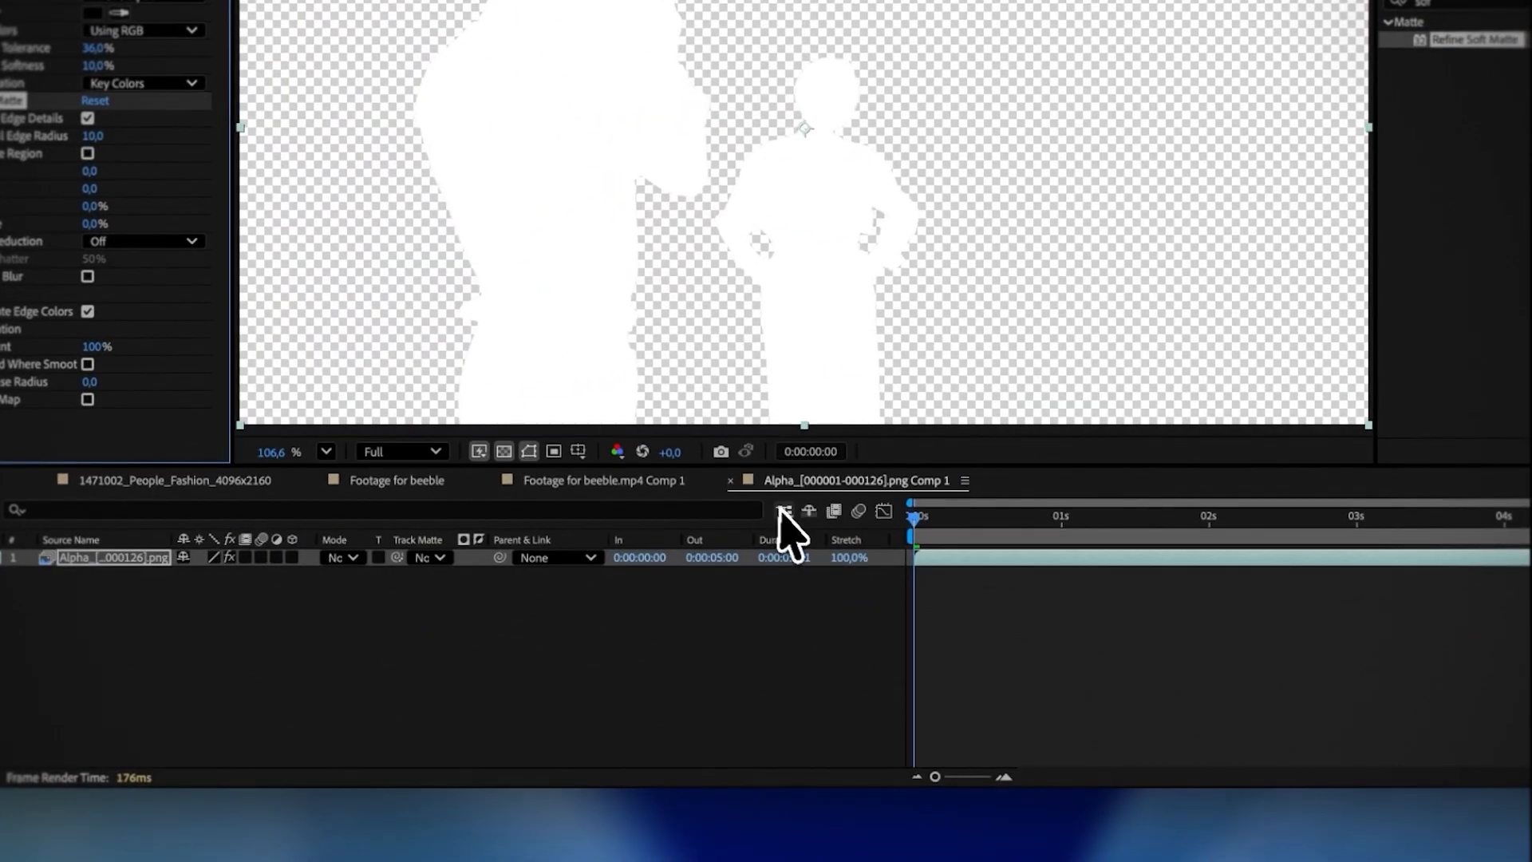
left_click(781, 512)
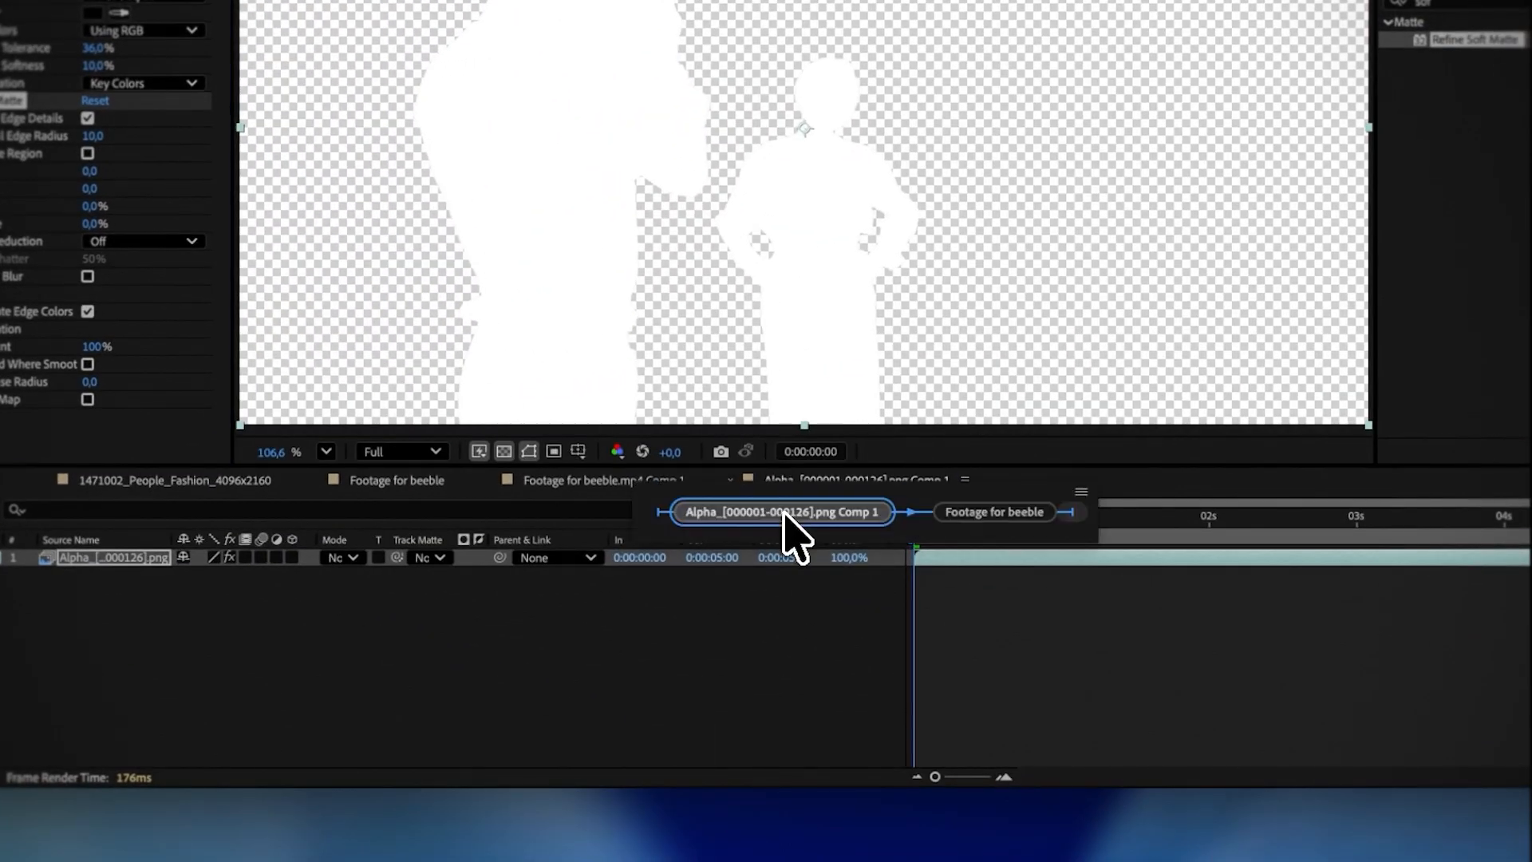
left_click(951, 515)
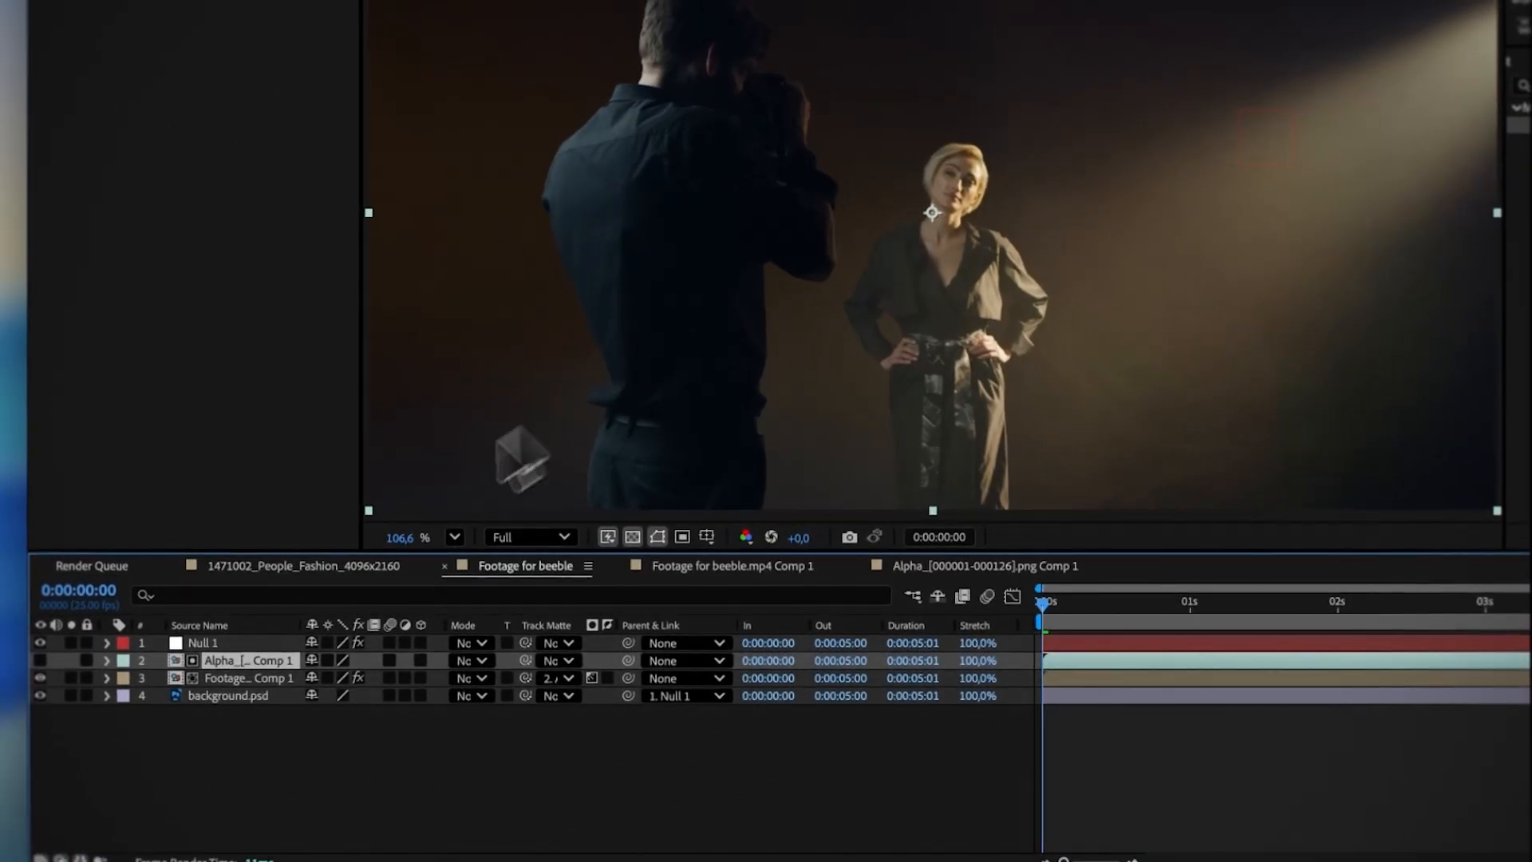
- Switch off Refine Soft Matte inside the alpha precomp and play back the composite in Footage for beeble
double_click(252, 660)
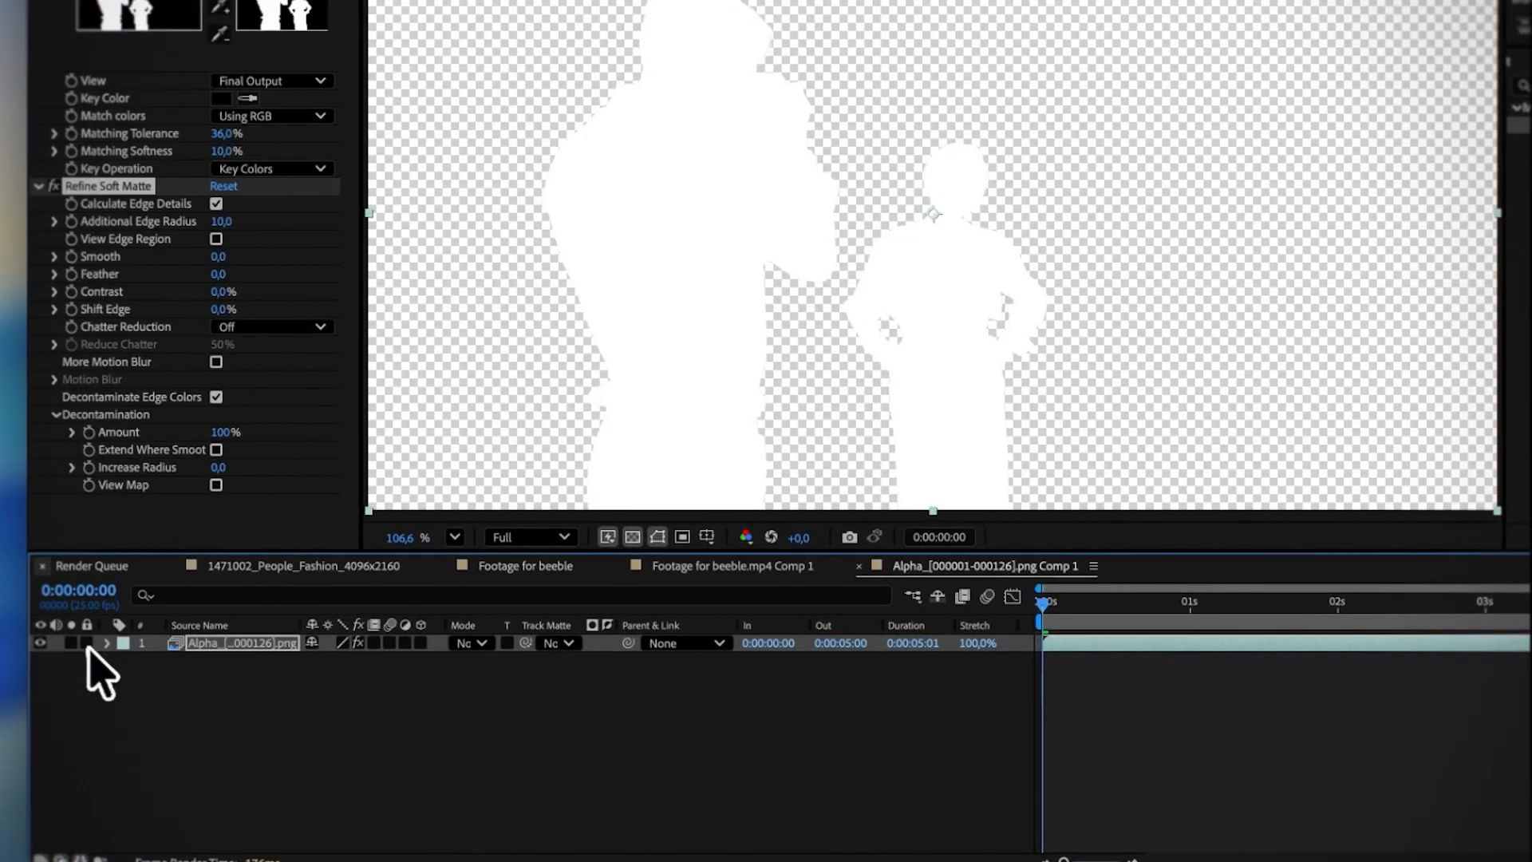
left_click(54, 187)
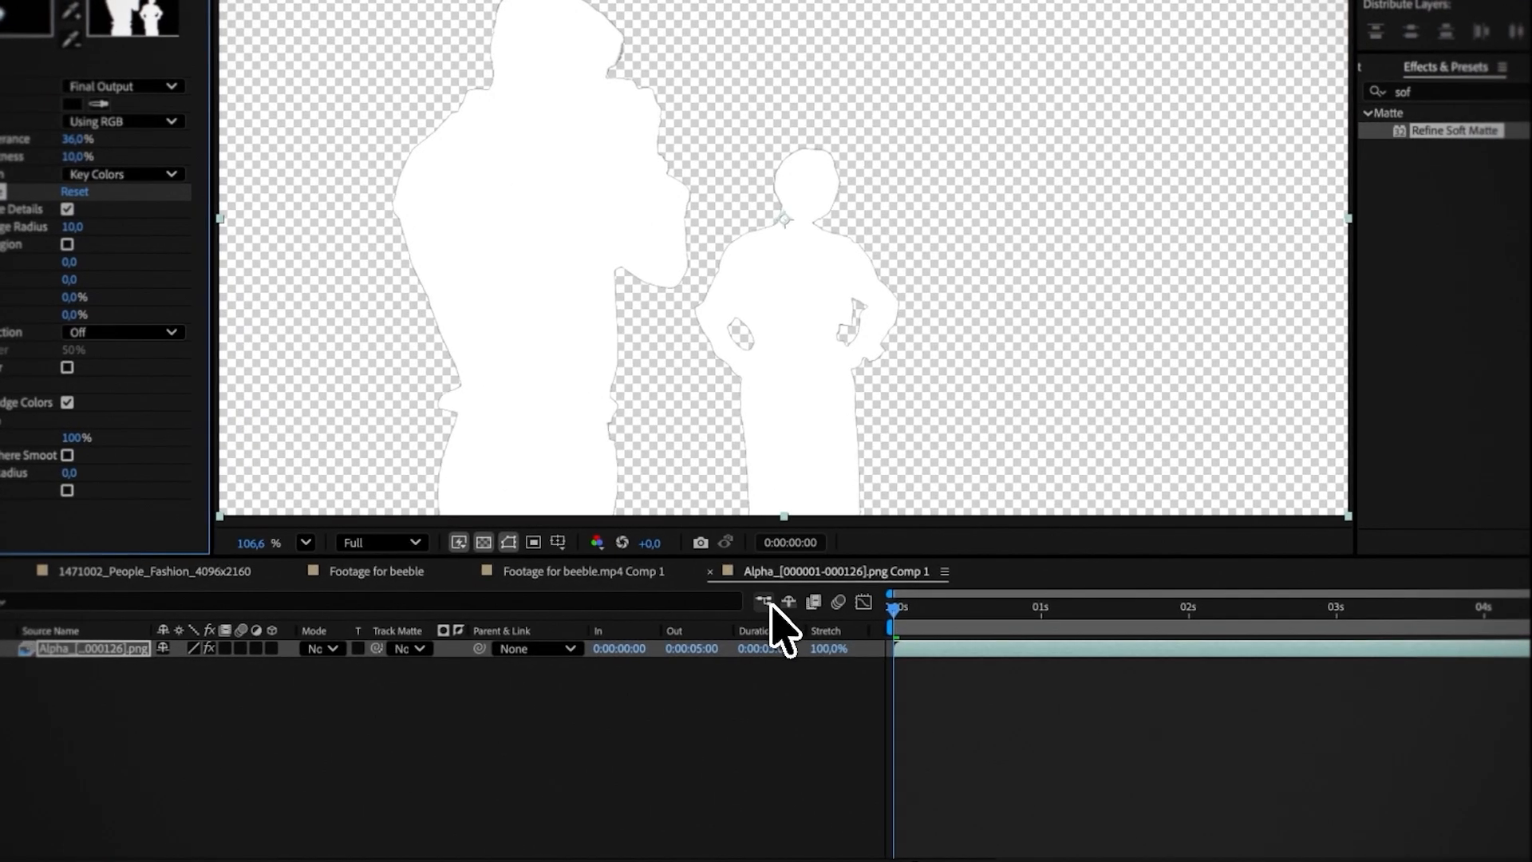
left_click(913, 596)
left_click(938, 606)
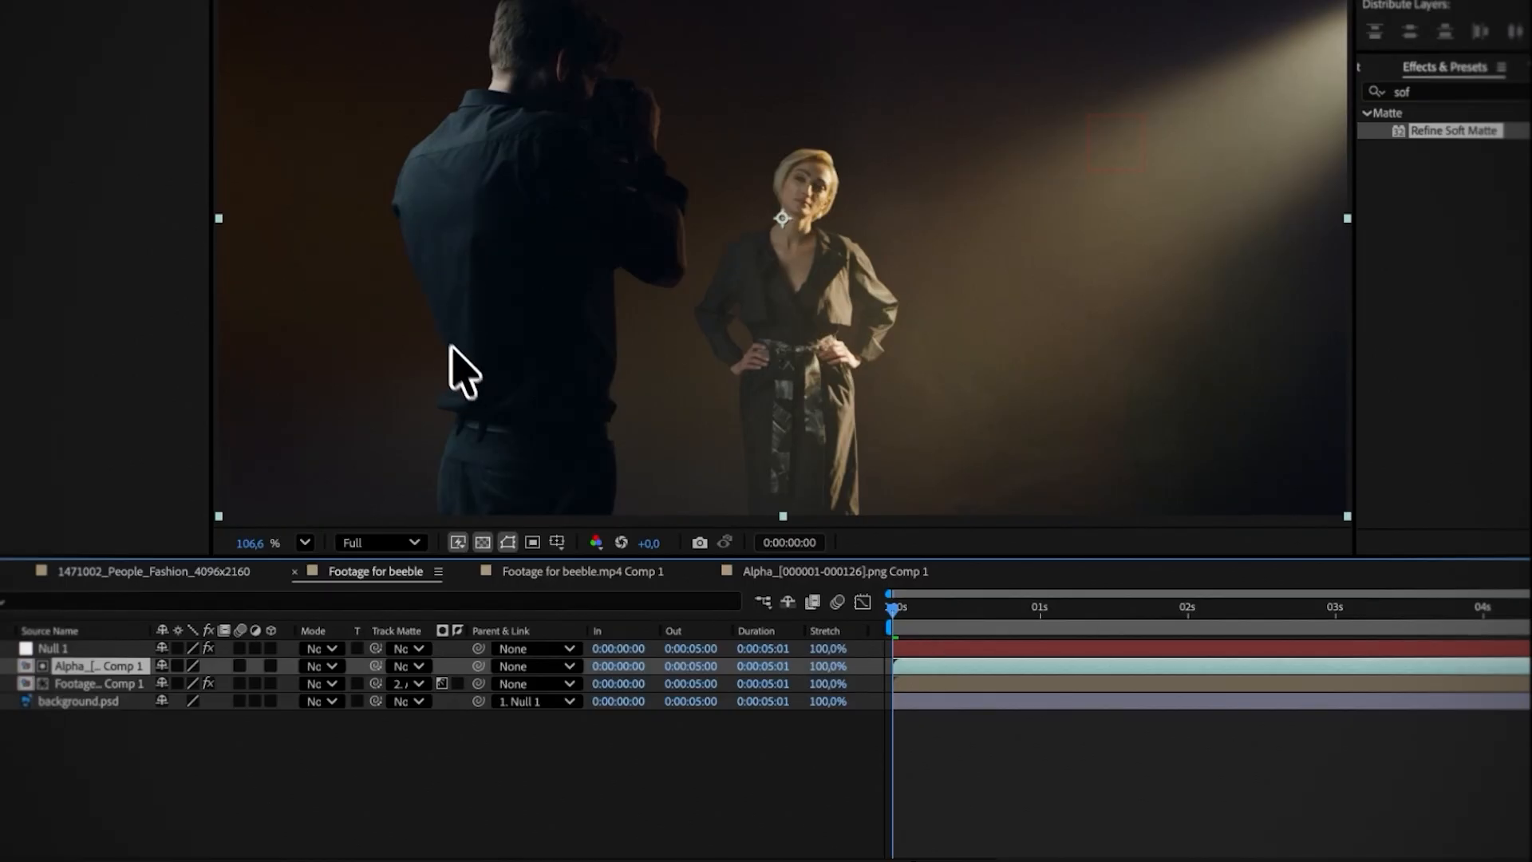
scroll(726, 299, "up", 2)
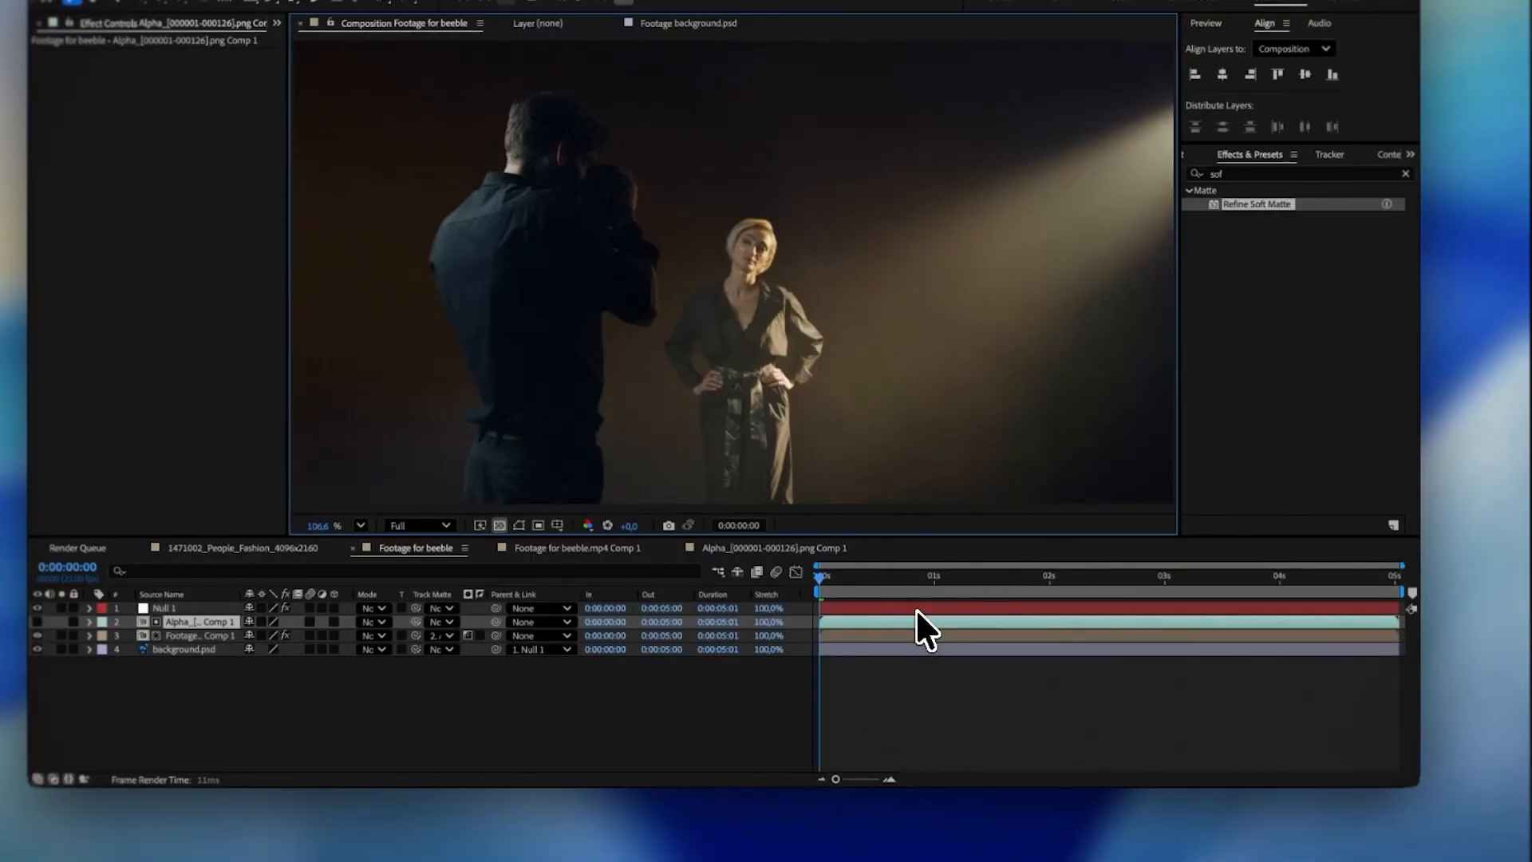
key("space")
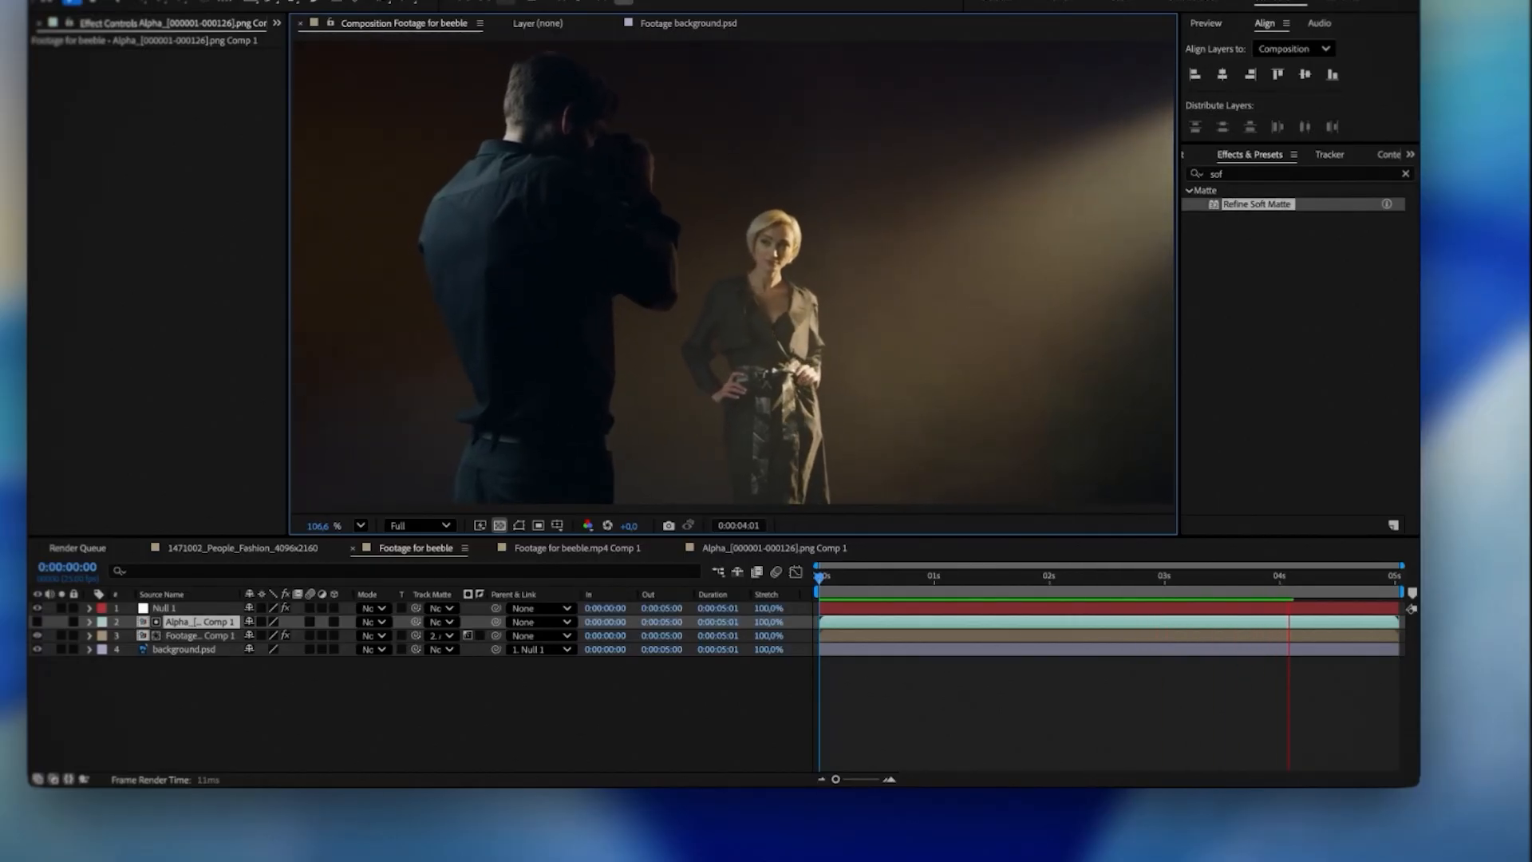
- Apply CC Vignette to background.psd and place its center beside the woman at 3304.2, 1140.4
left_click(217, 649)
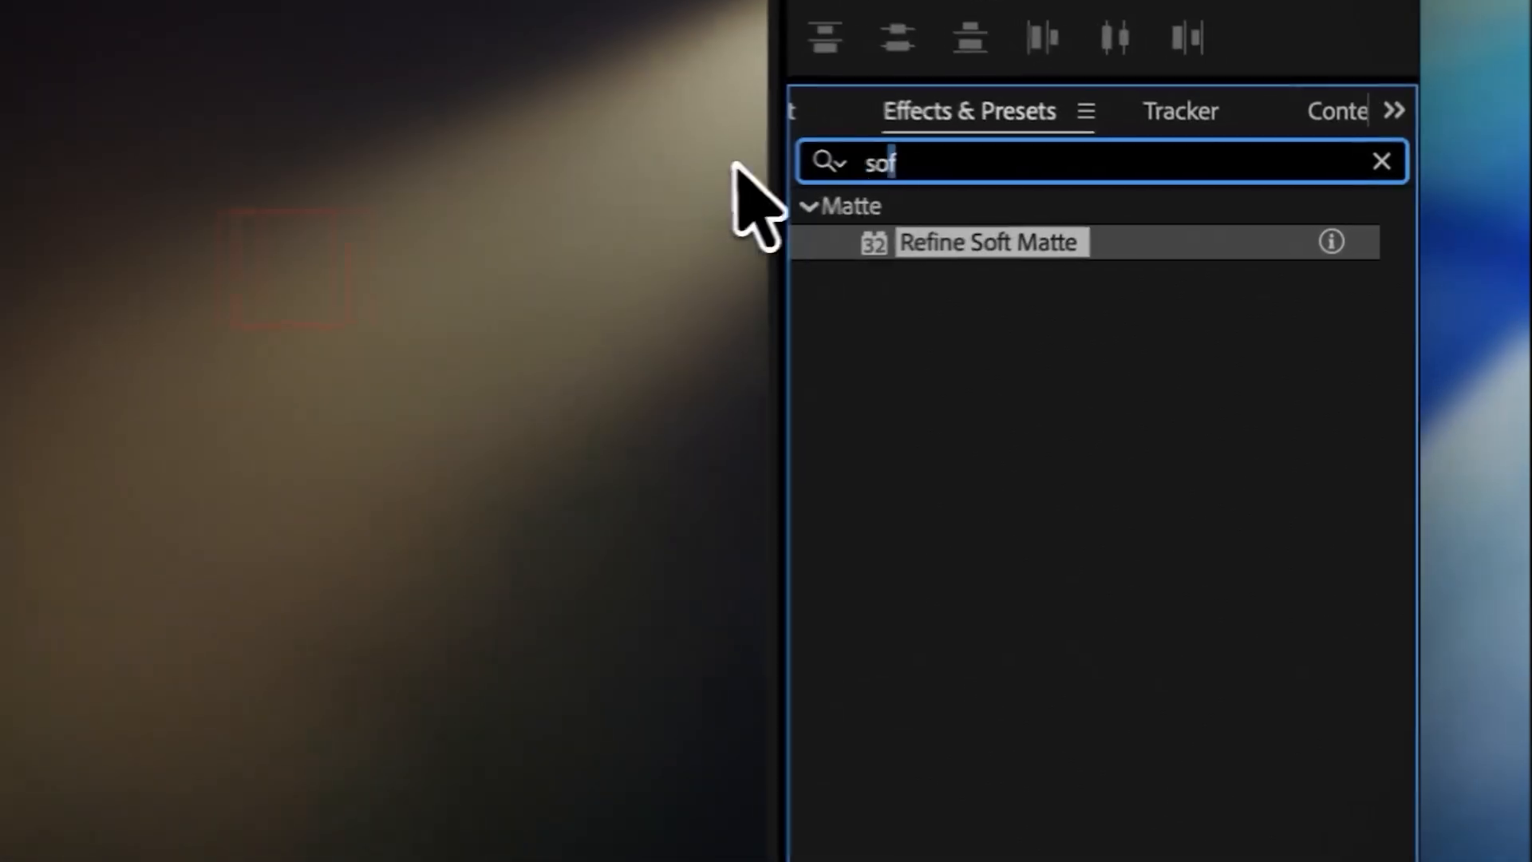
key("ctrl+f")
type("vign")
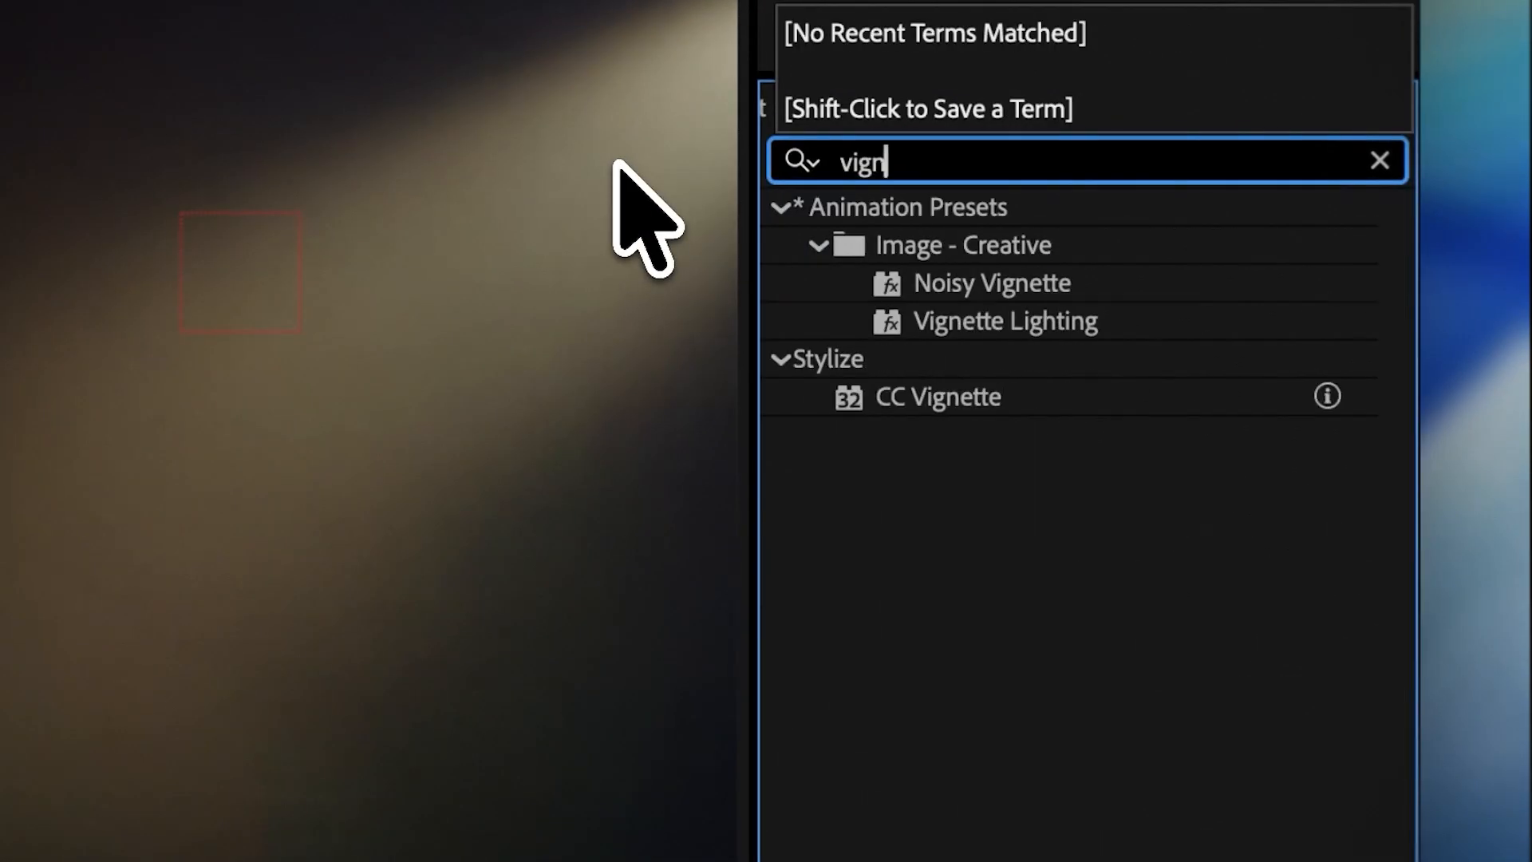
left_click_drag(968, 391, 916, 403)
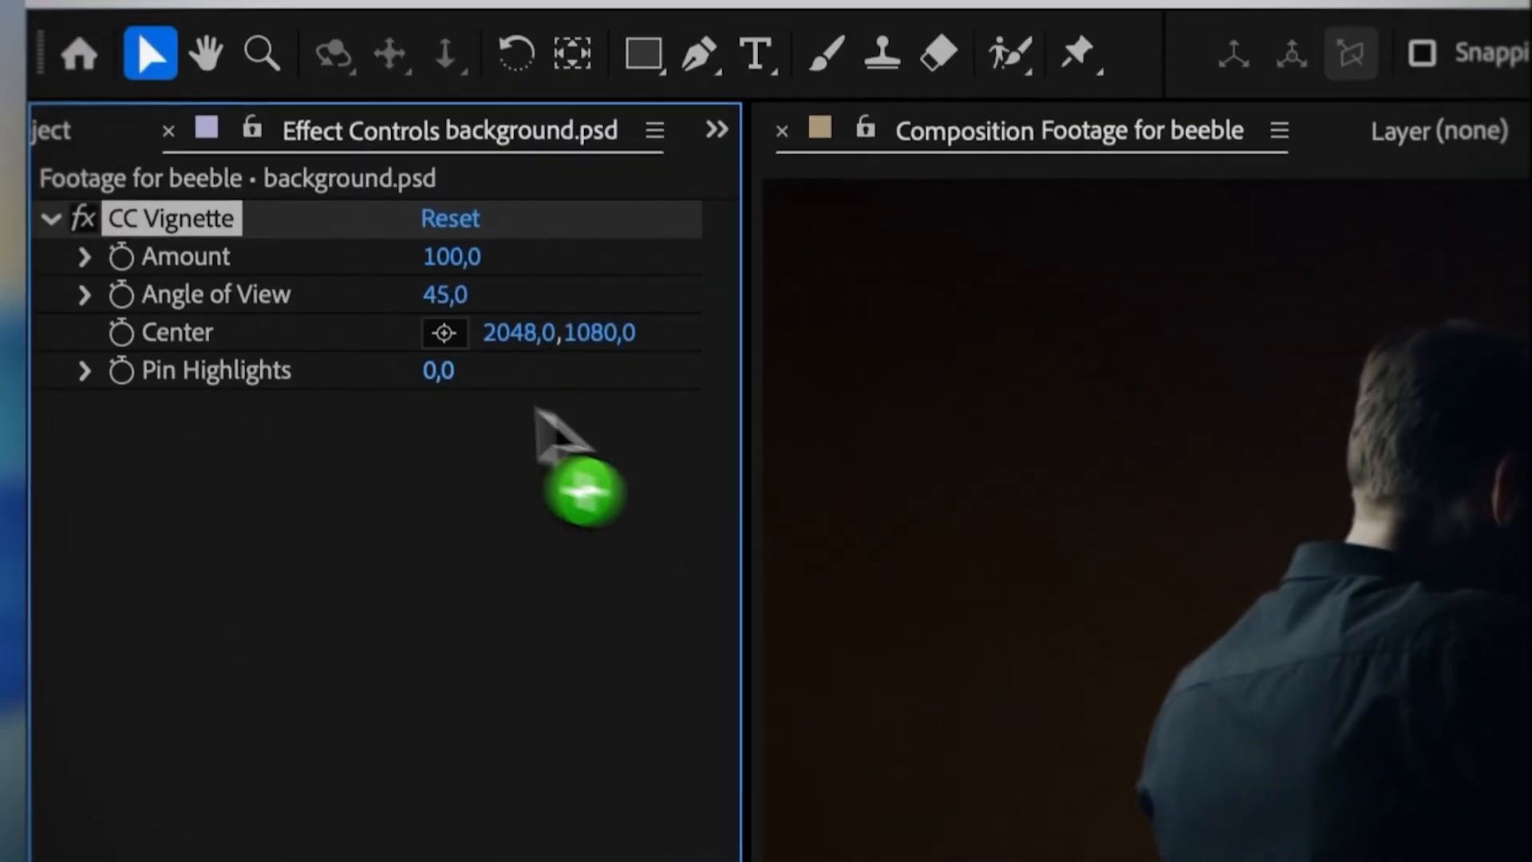
left_click(445, 339)
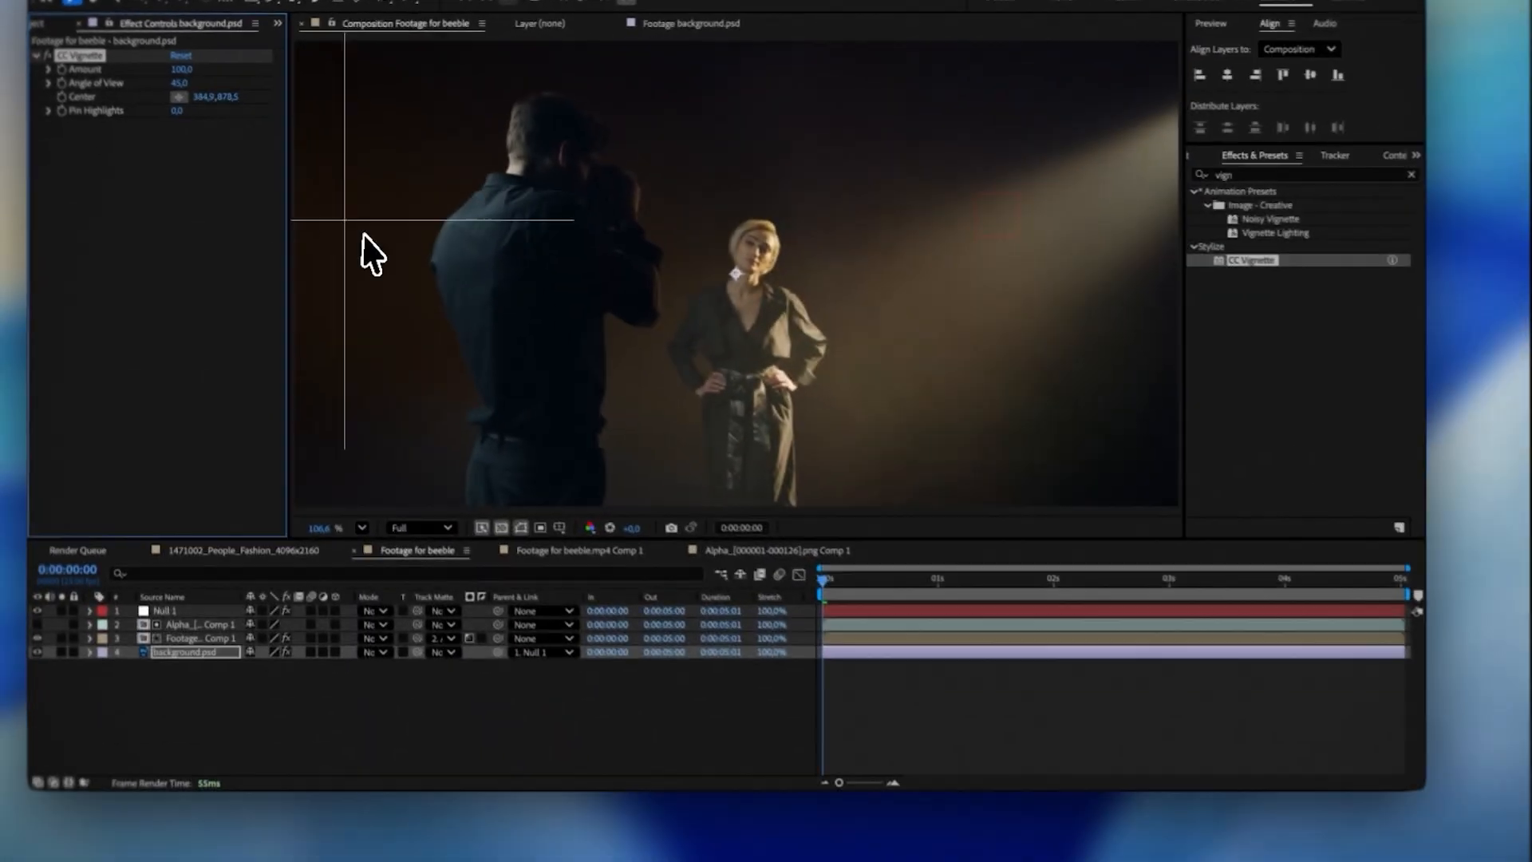
left_click(965, 303)
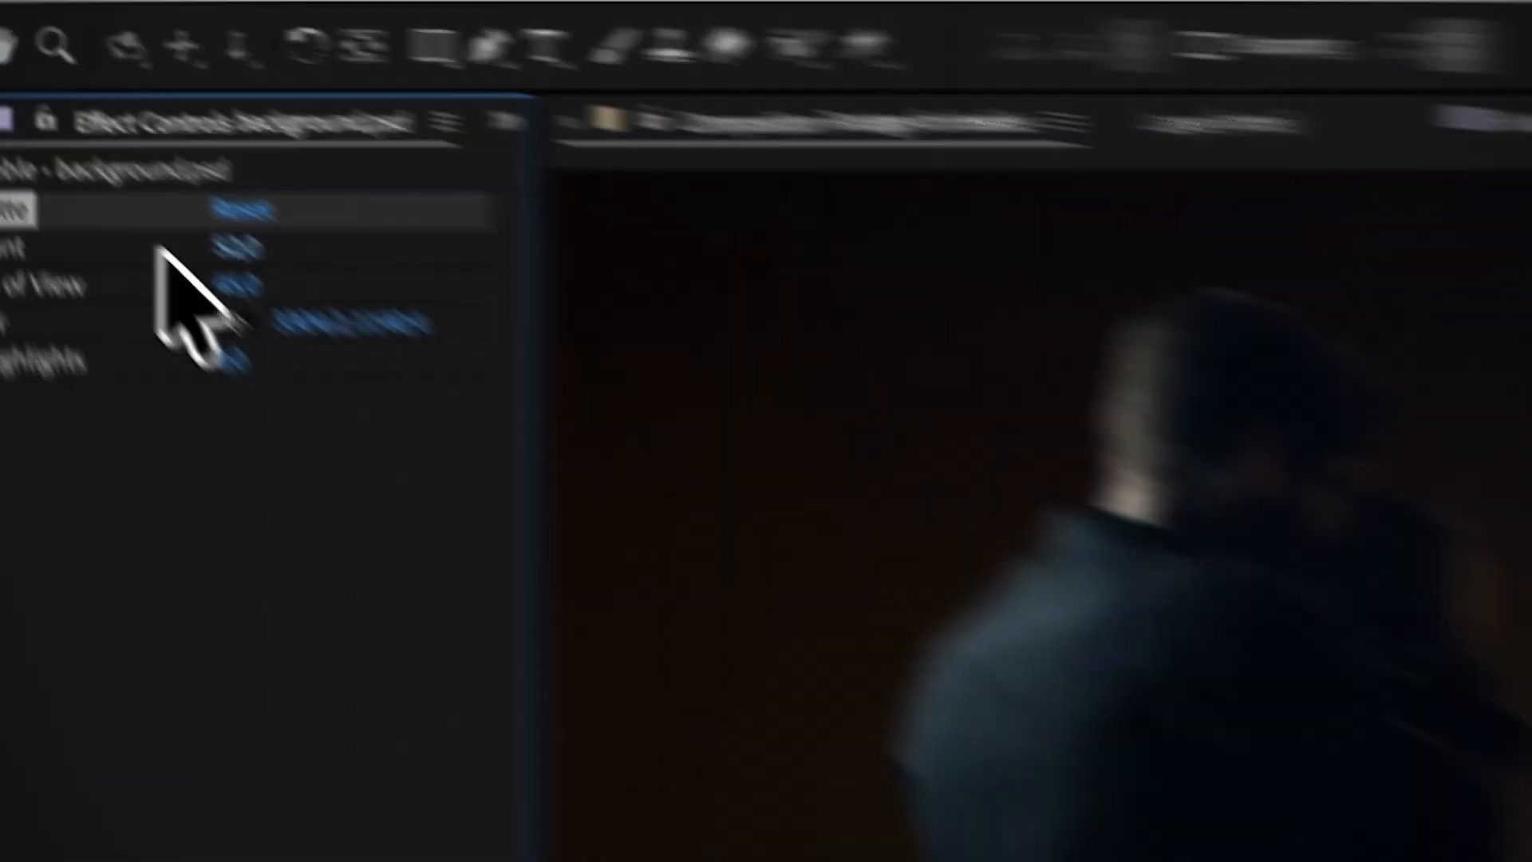
- Set the CC Vignette amount on background.psd to 71 and check the composite across the clip
left_click_drag(157, 248, 211, 250)
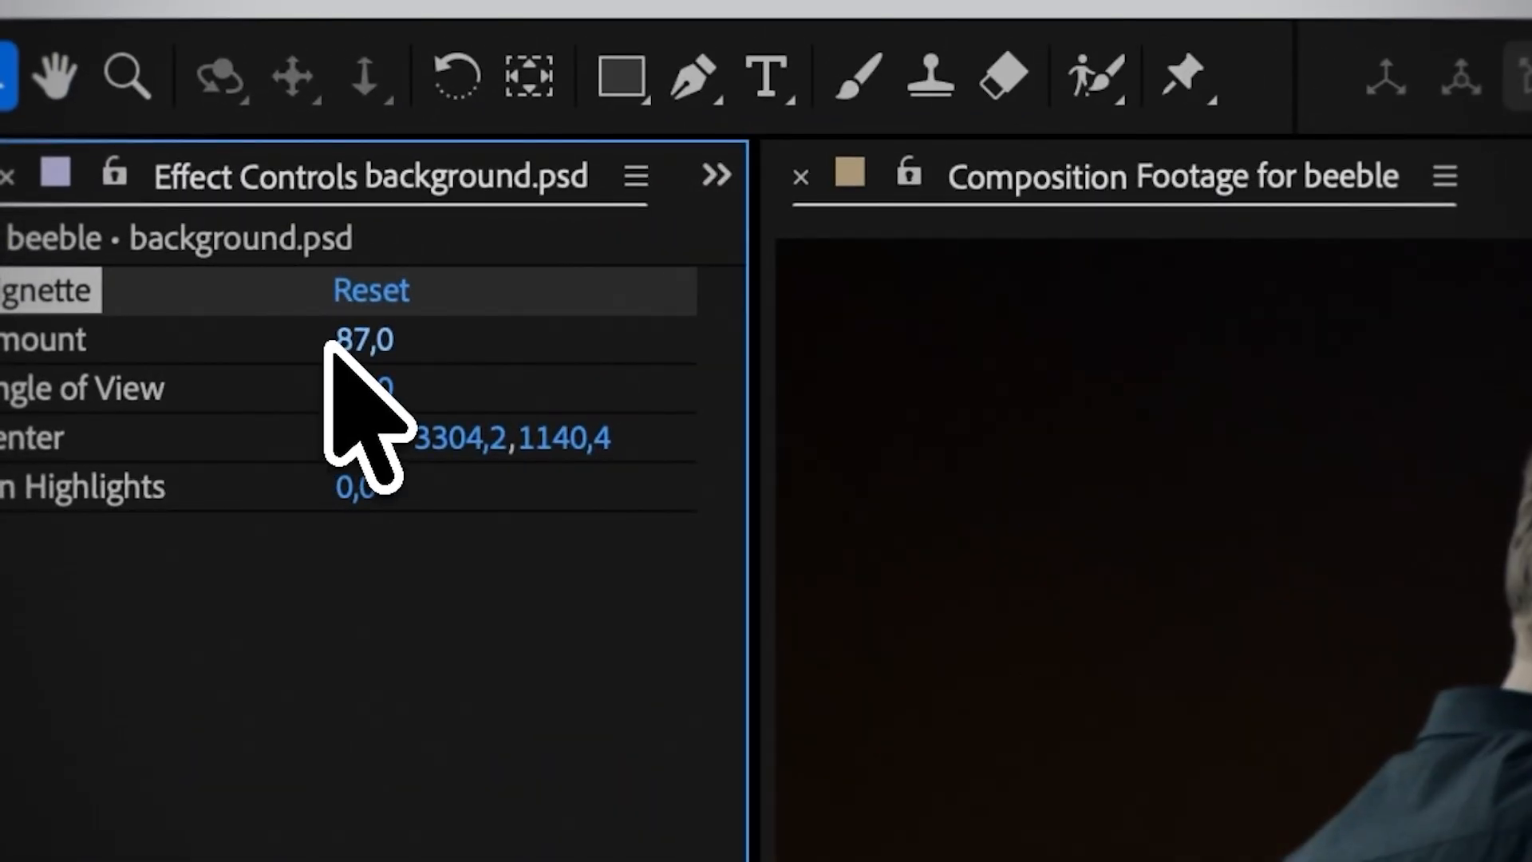
left_click_drag(327, 343, 286, 343)
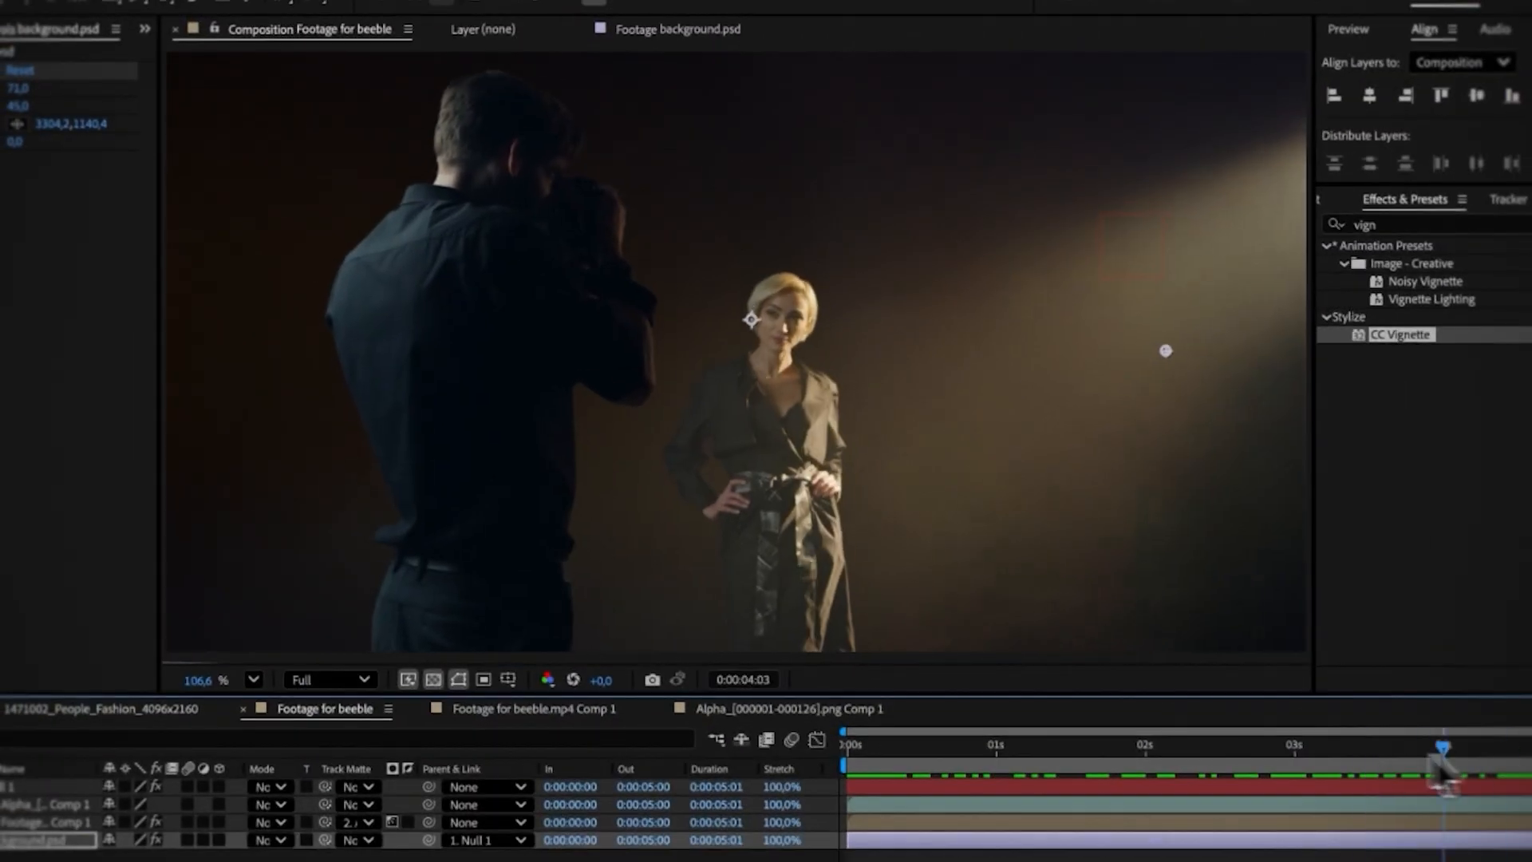
left_click_drag(1528, 750, 750, 795)
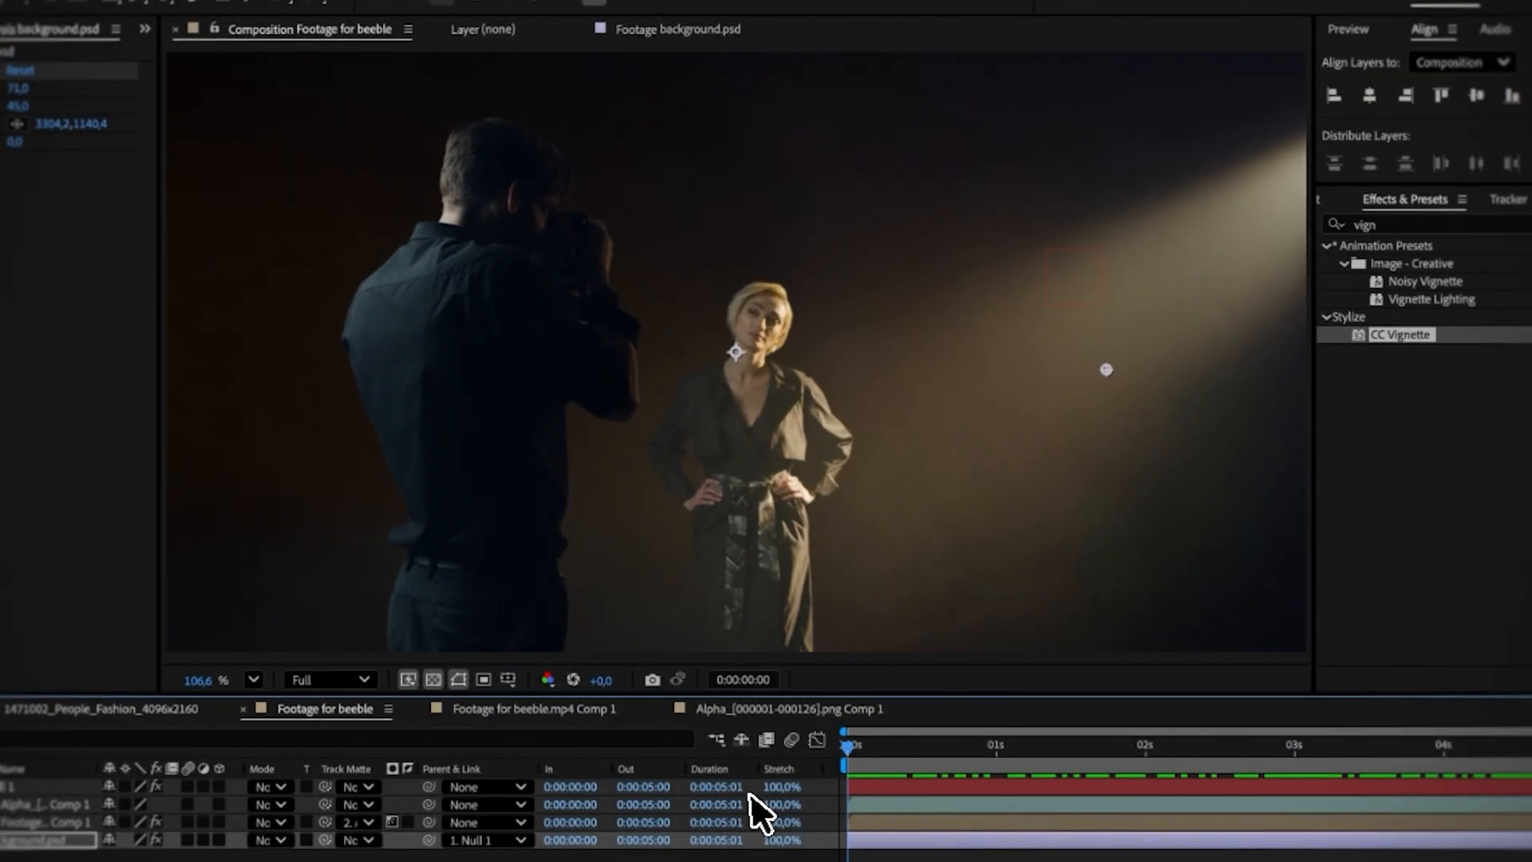
key("ctrl+shift+a")
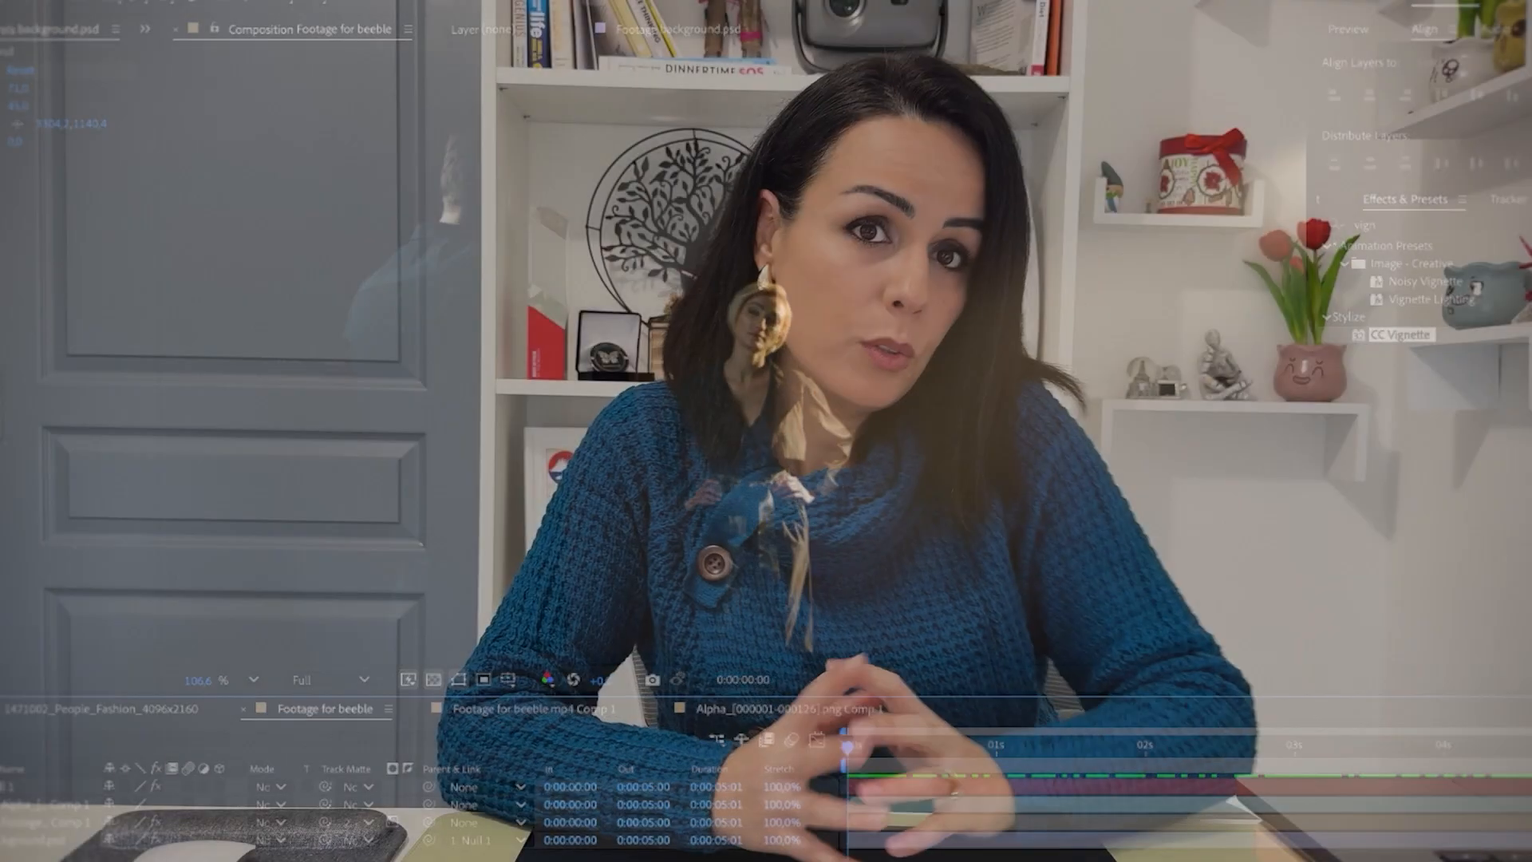
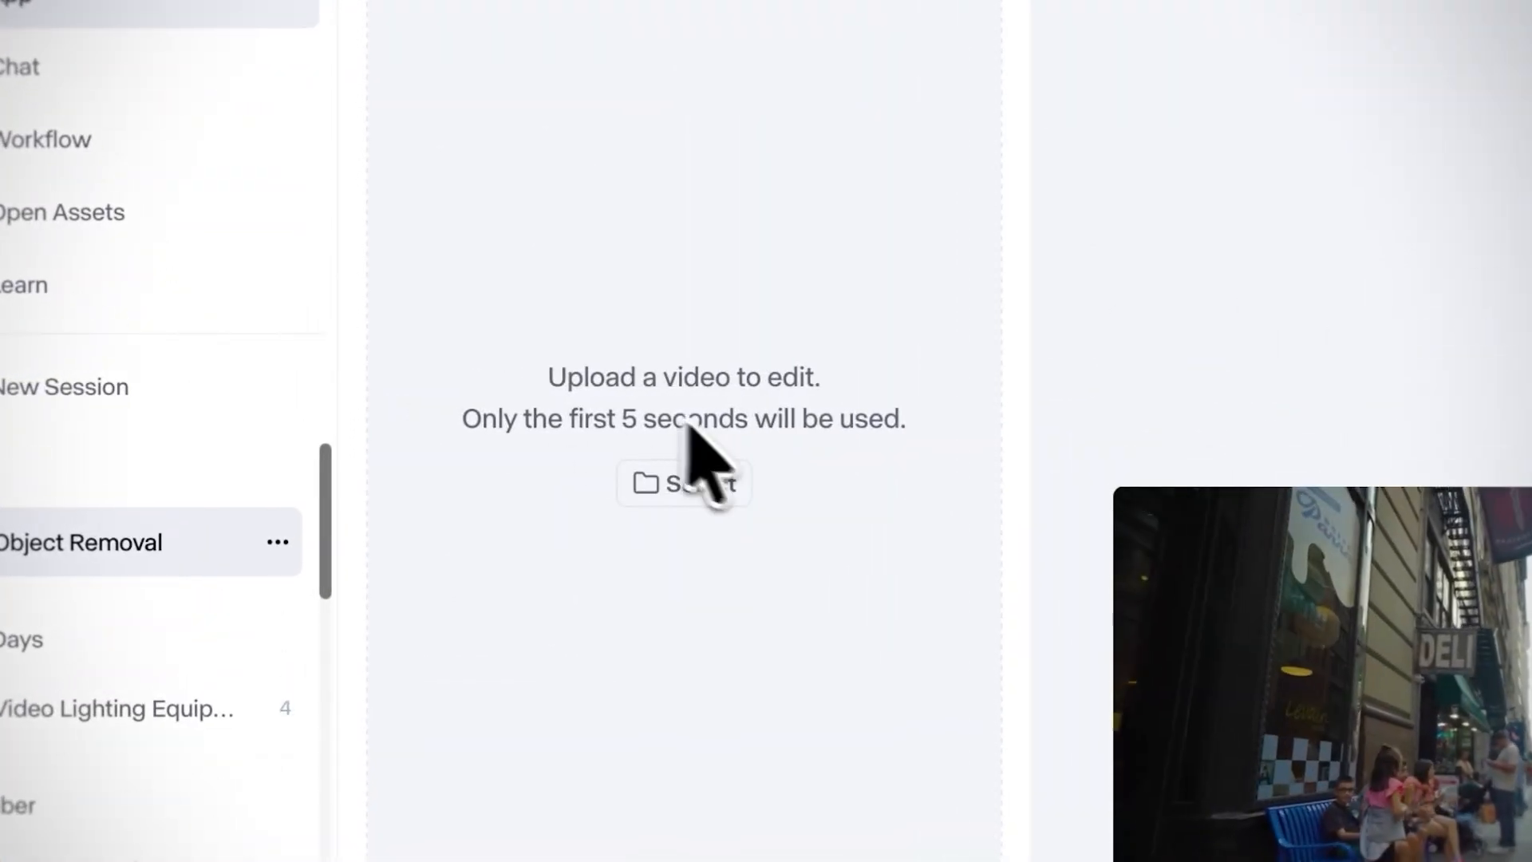
- Switch to Runway's Remove app, load the animated clip of the girl and boy with baskets, and play it
left_click(720, 489)
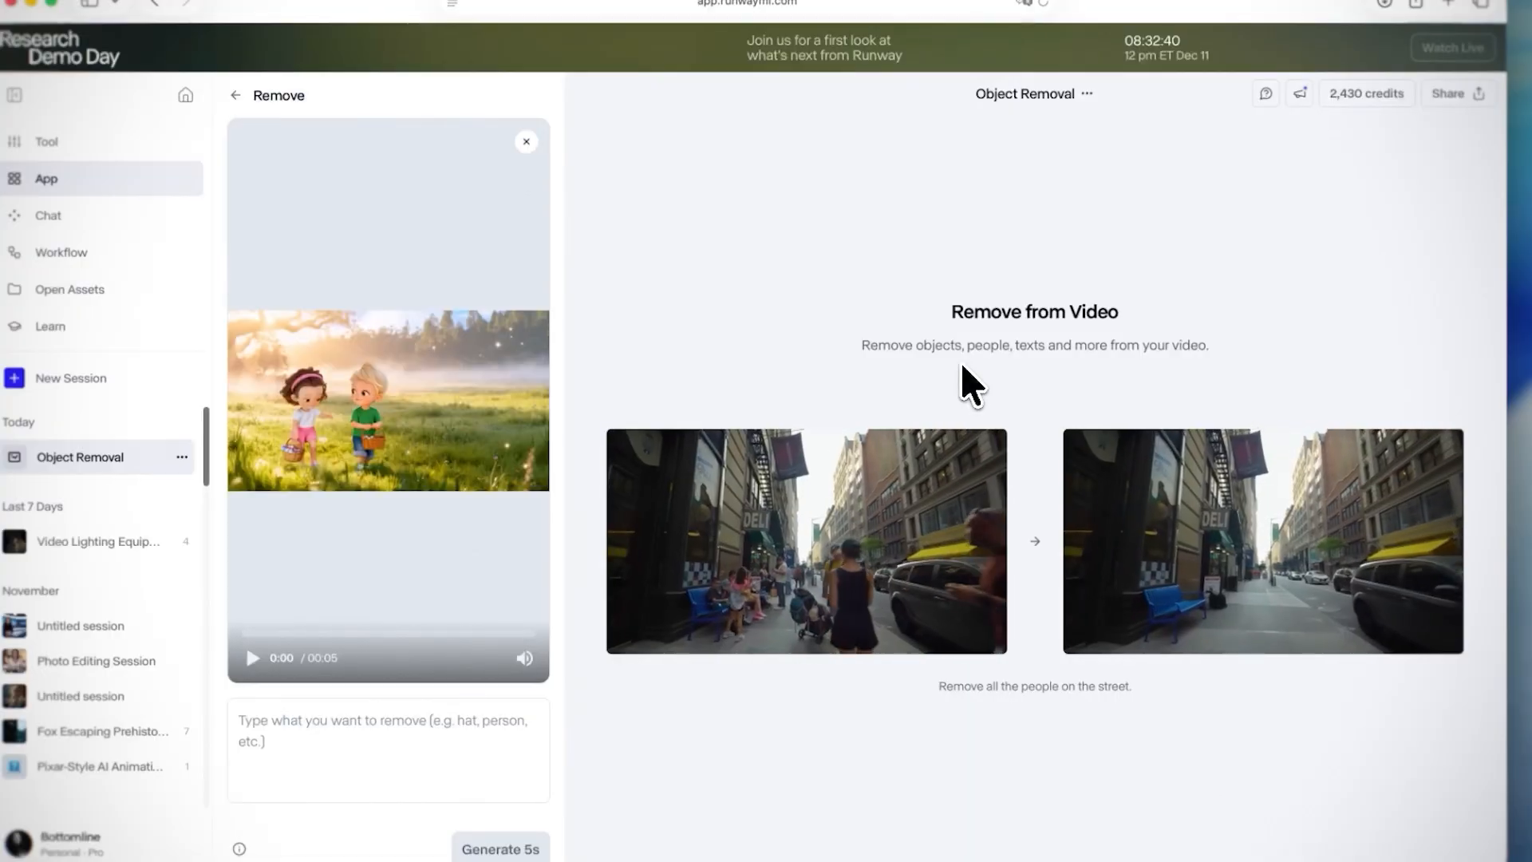
left_click(251, 657)
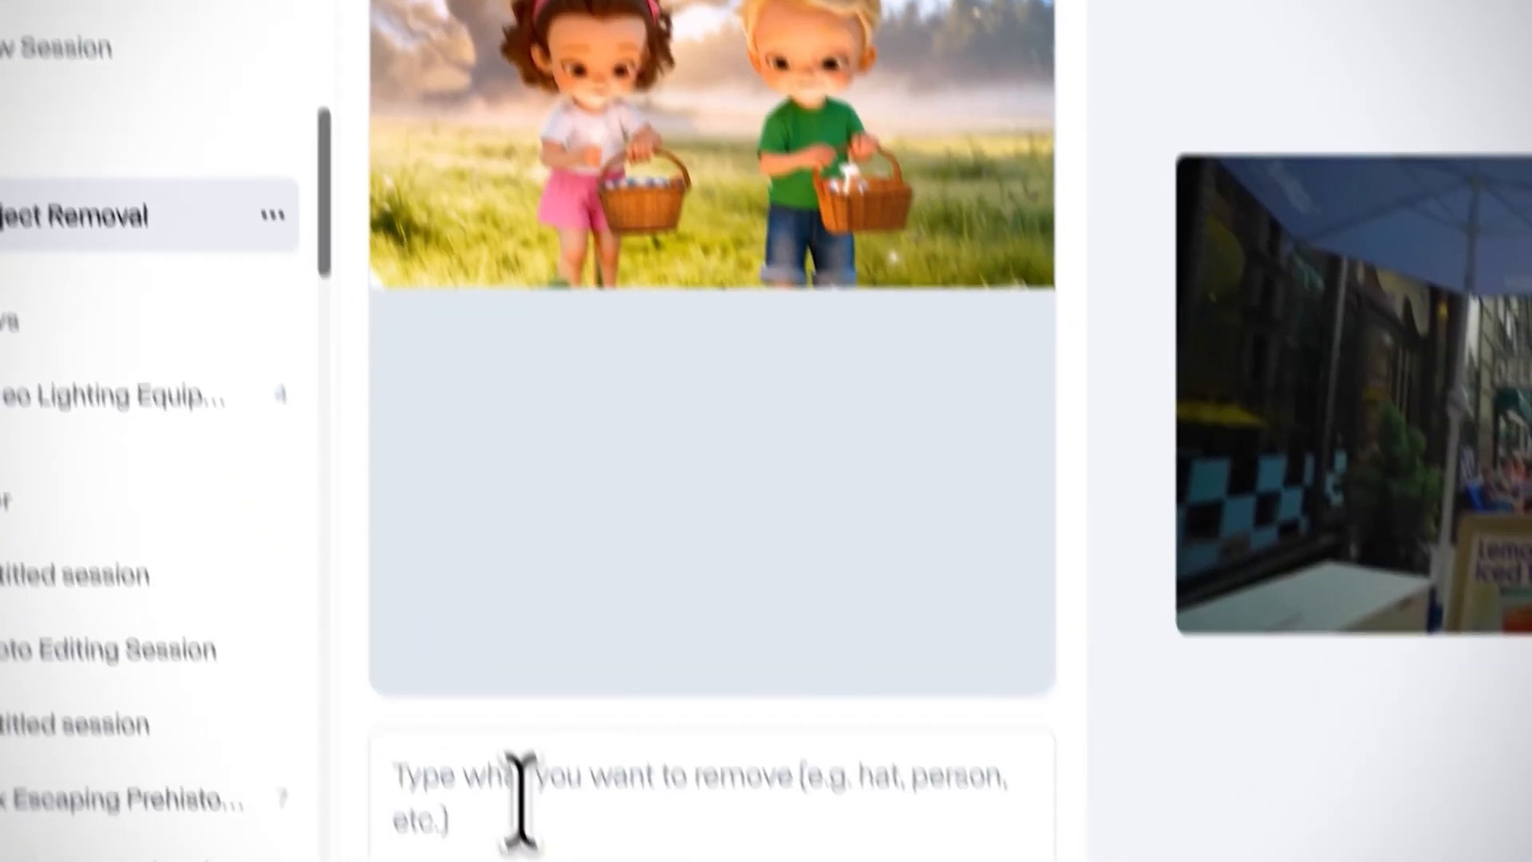
- Enter the prompt "remove the boy, his basket and his shadow. Keep everything else the same." and generate the 5-second video
type("remove the ")
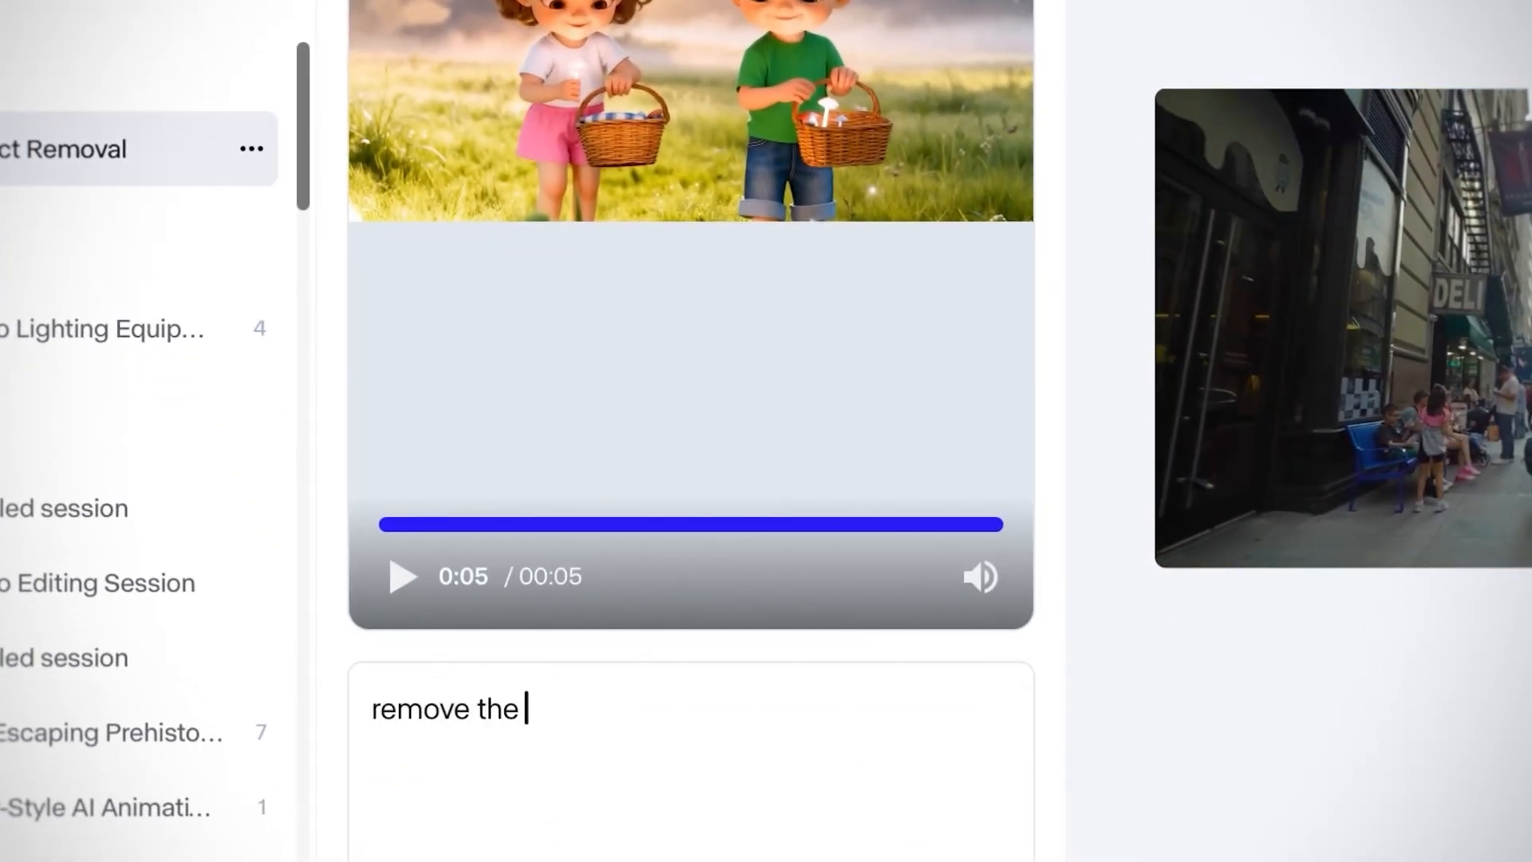
type("boy and his basket and his")
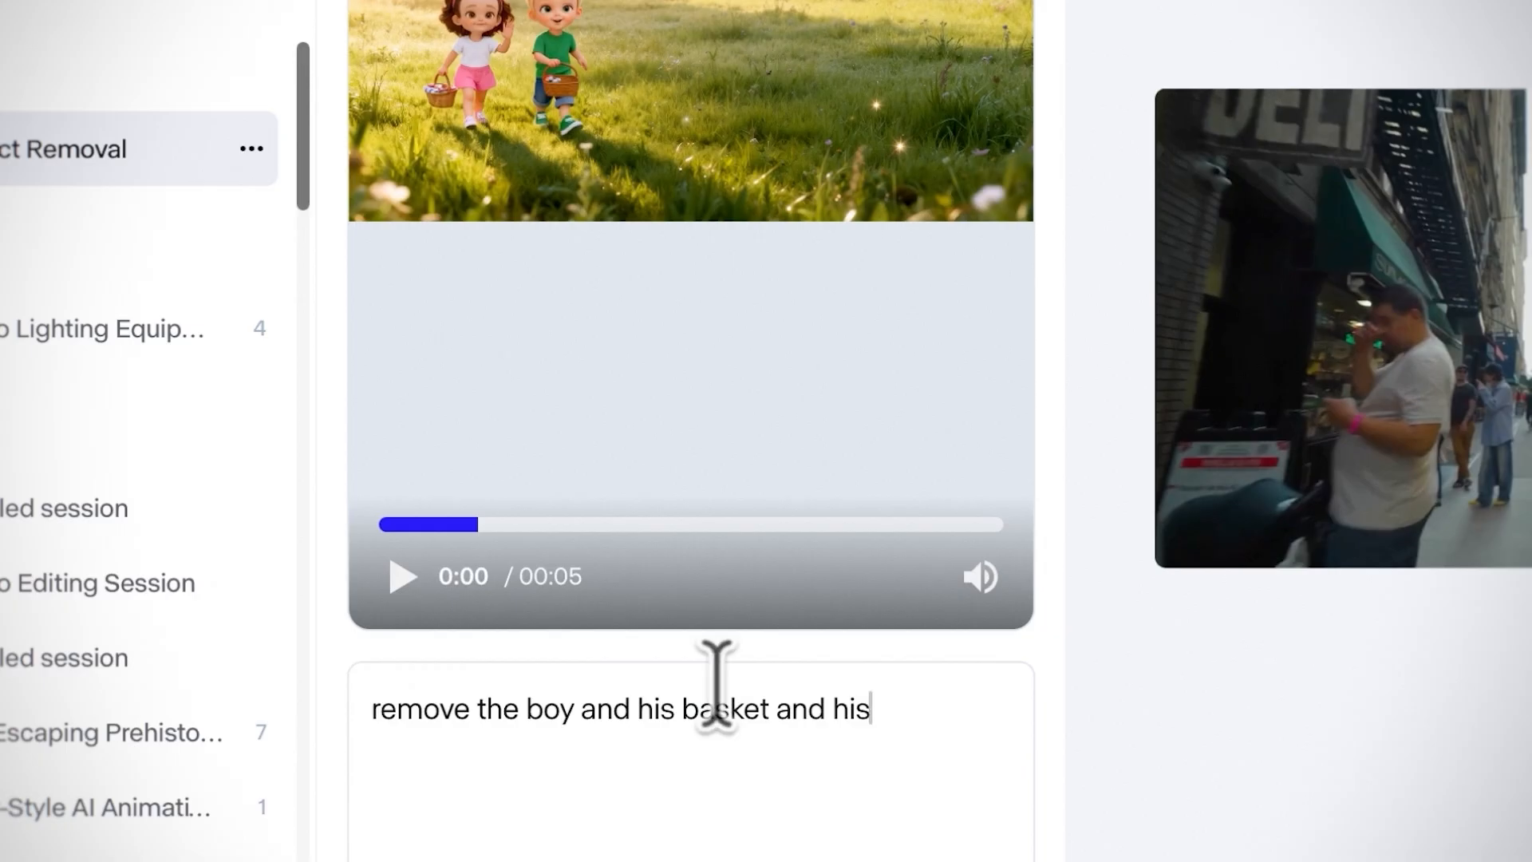
type(" shadow. Keep everything else the same.")
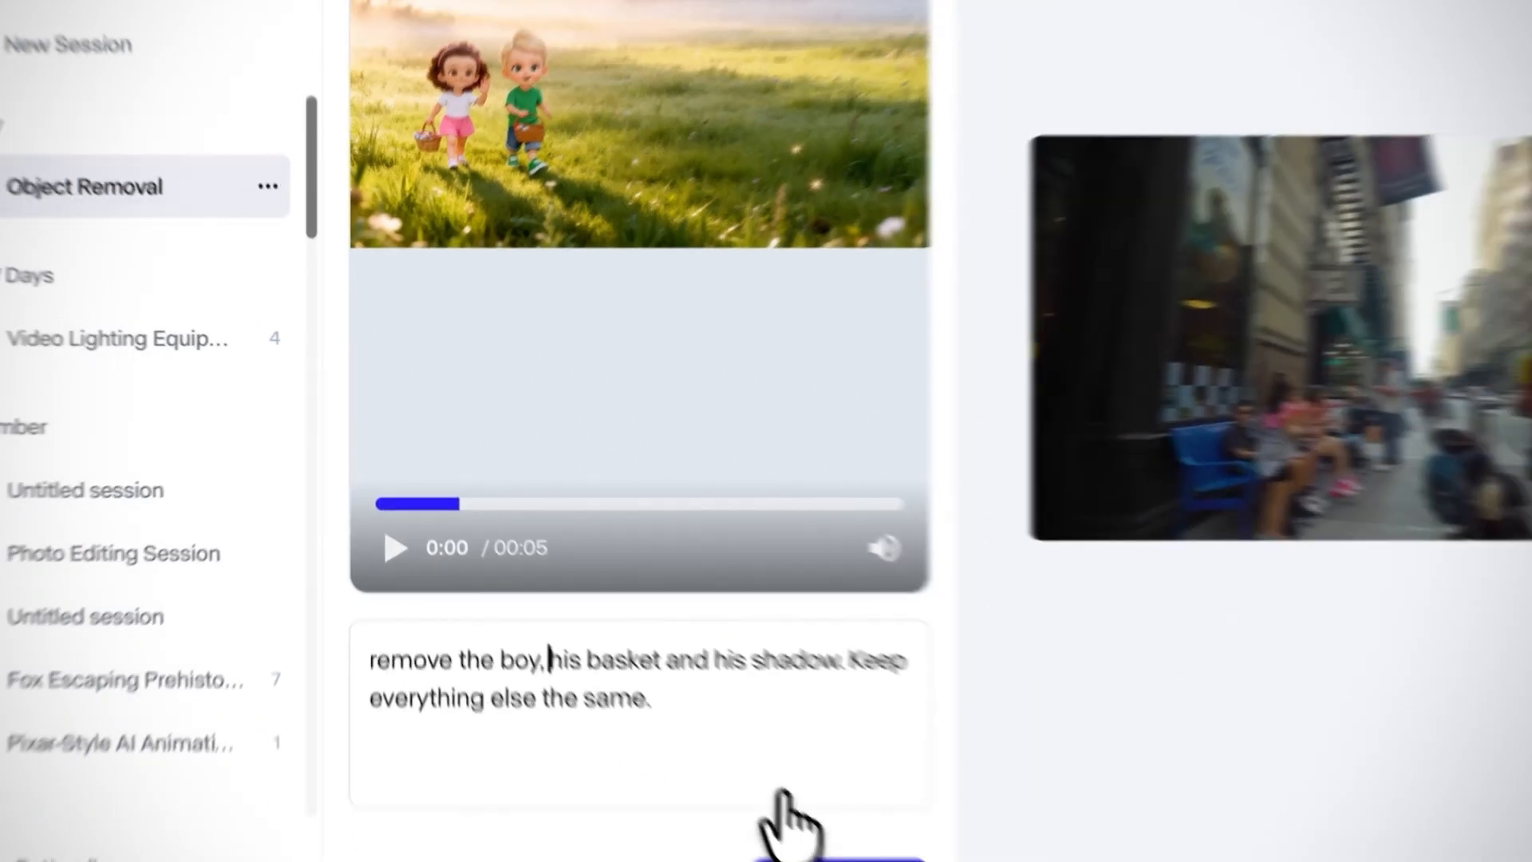
left_click(782, 774)
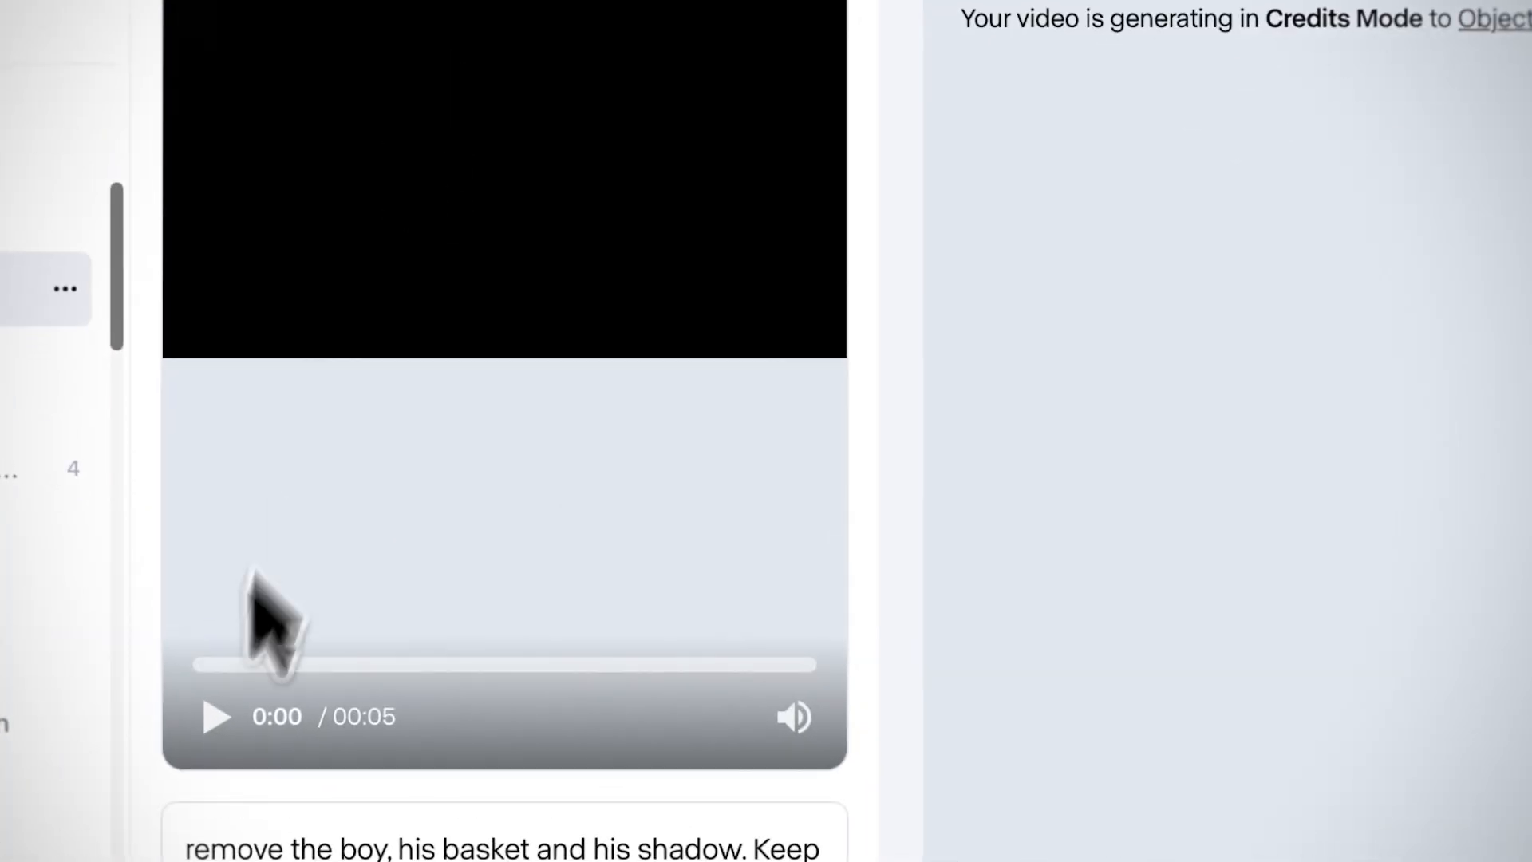
- Play the park bench clip and generate it with the prompt "remove the tissue on the bench next to the woman, remove the man walking in the background. Keep everything else the same."
left_click(333, 629)
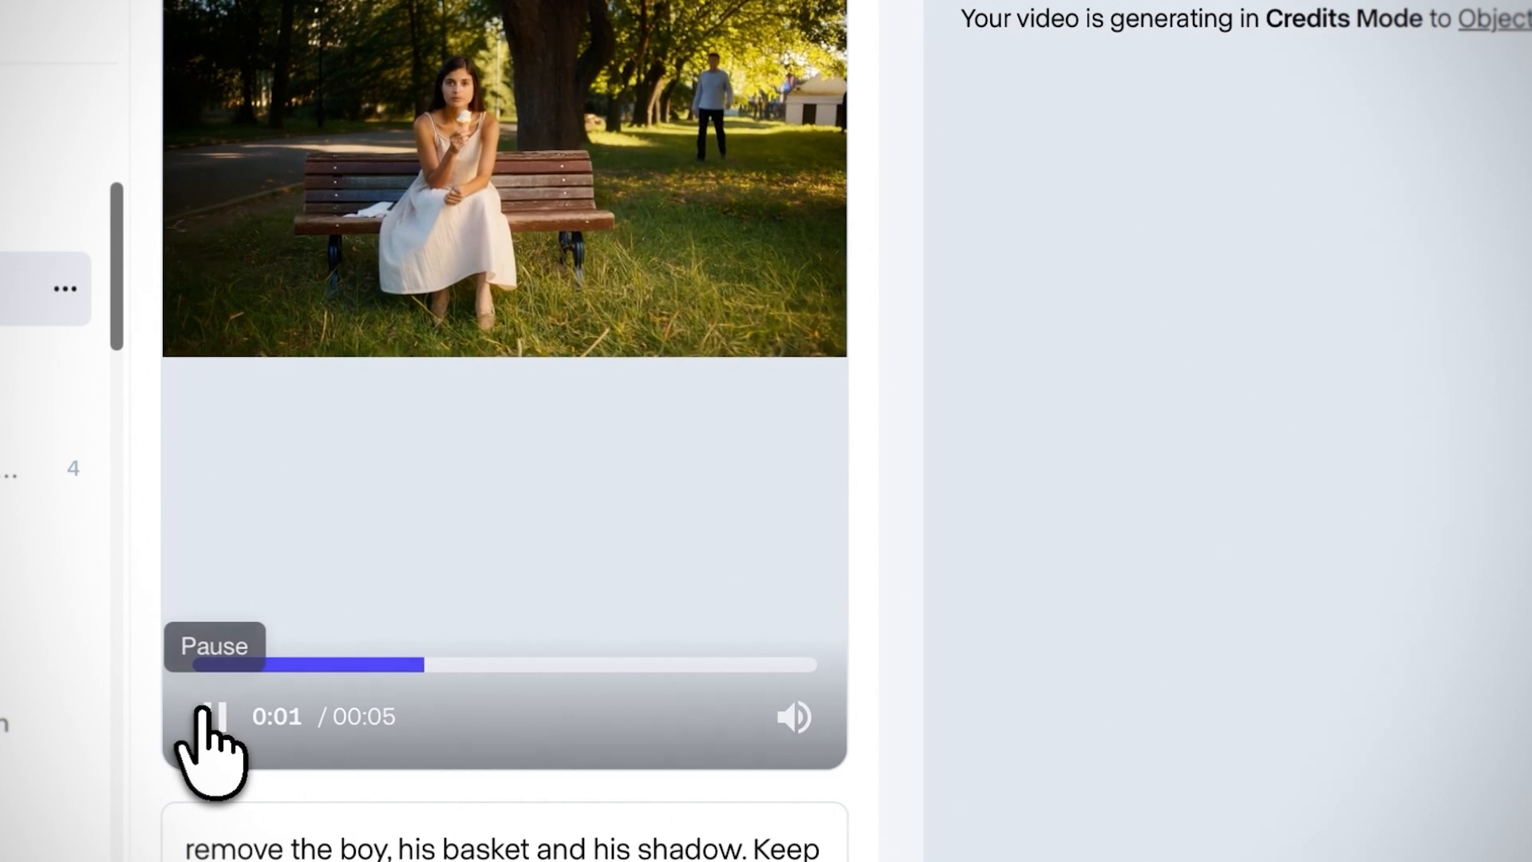
double_click(361, 848)
type("tissue on the bench ne")
type("xt to th")
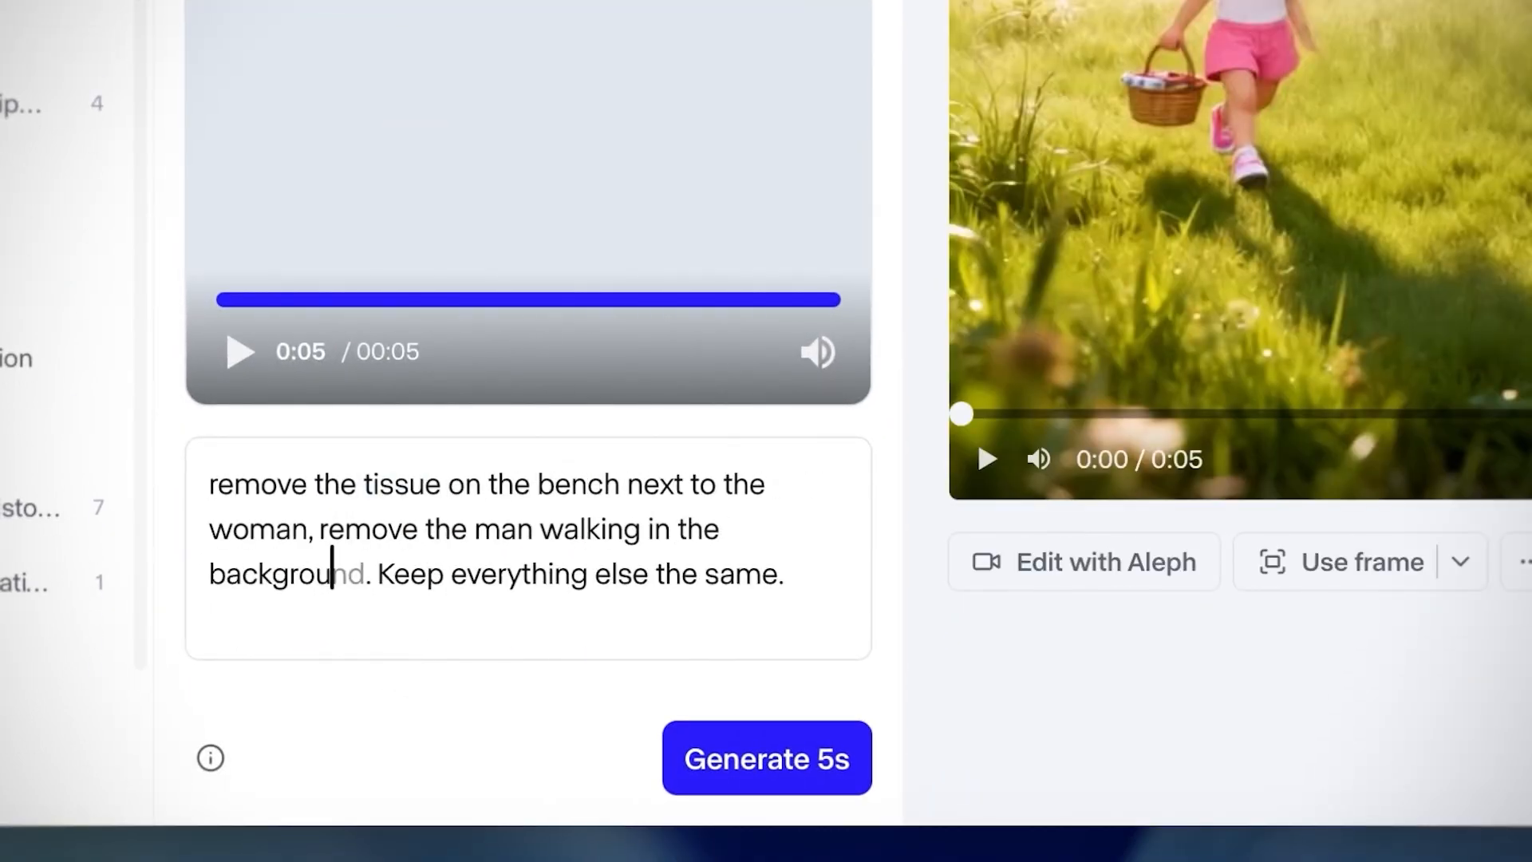
type("nd")
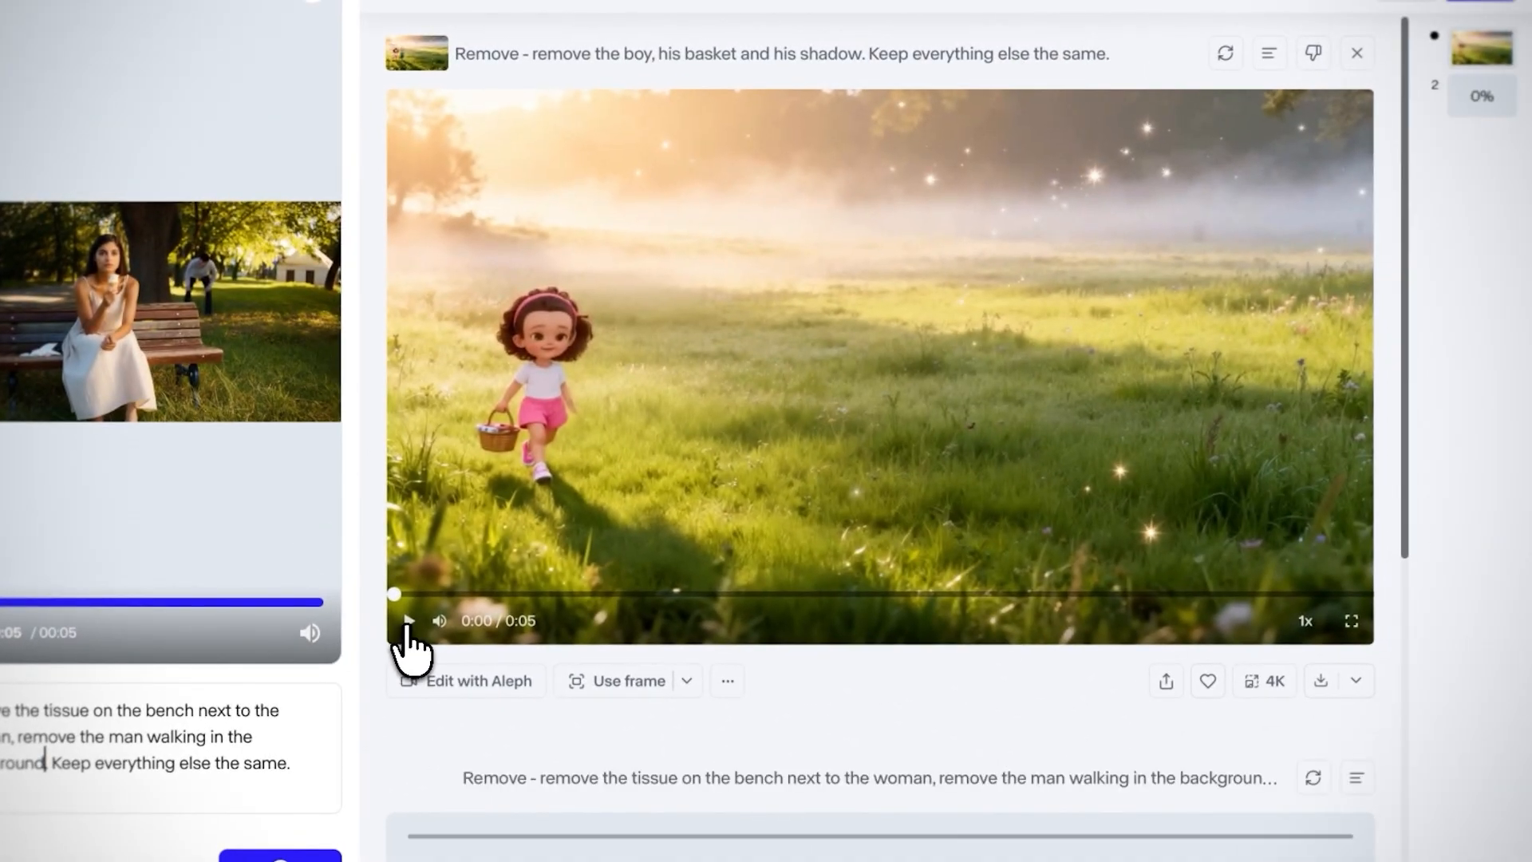
- Play and scrub through the boy-removal result in the meadow, and open the park bench generation
left_click(409, 622)
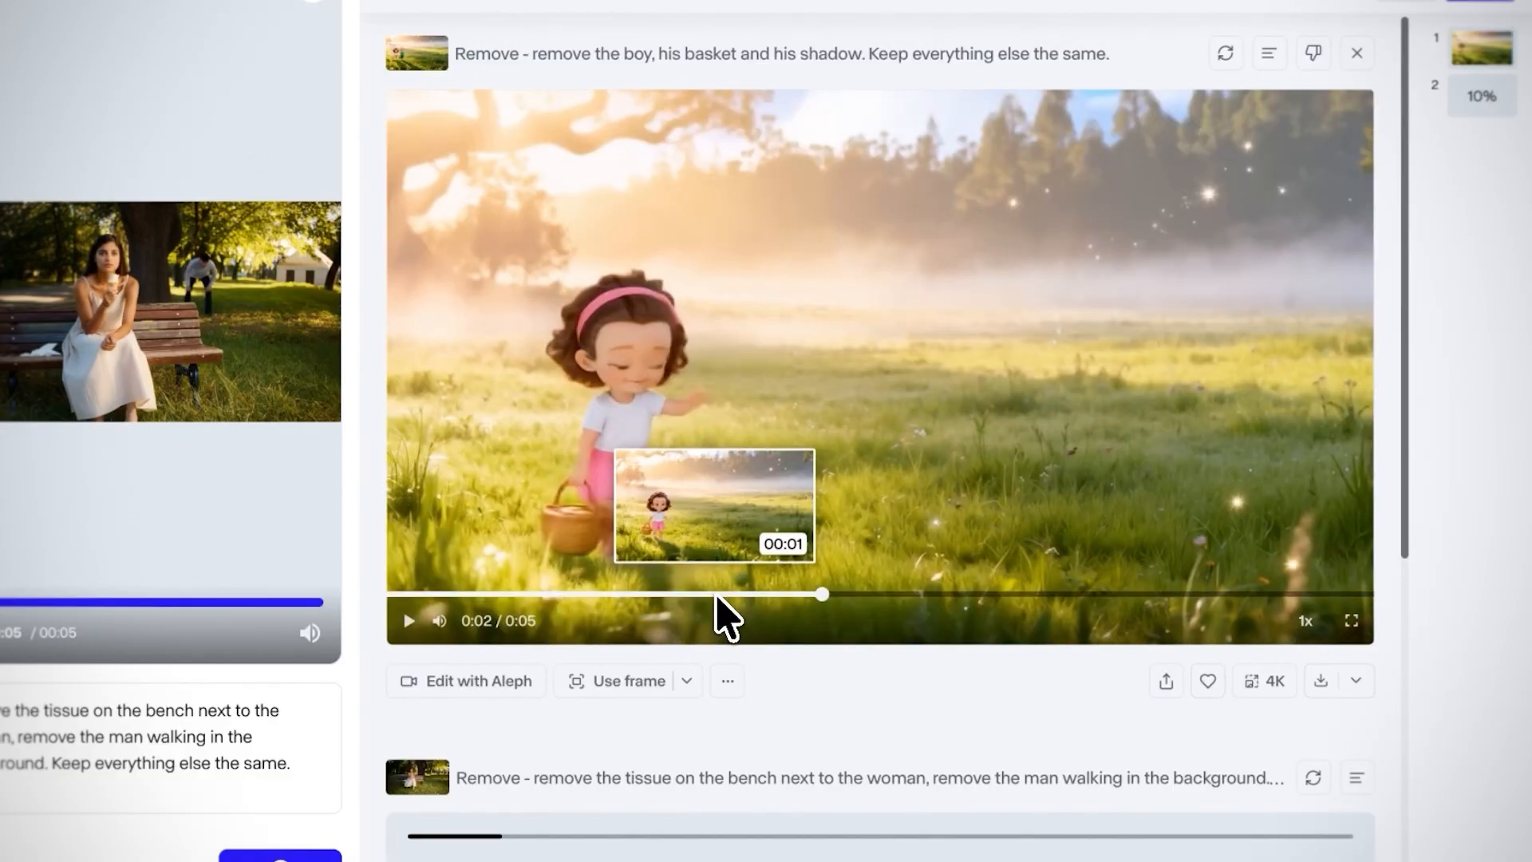
left_click(715, 594)
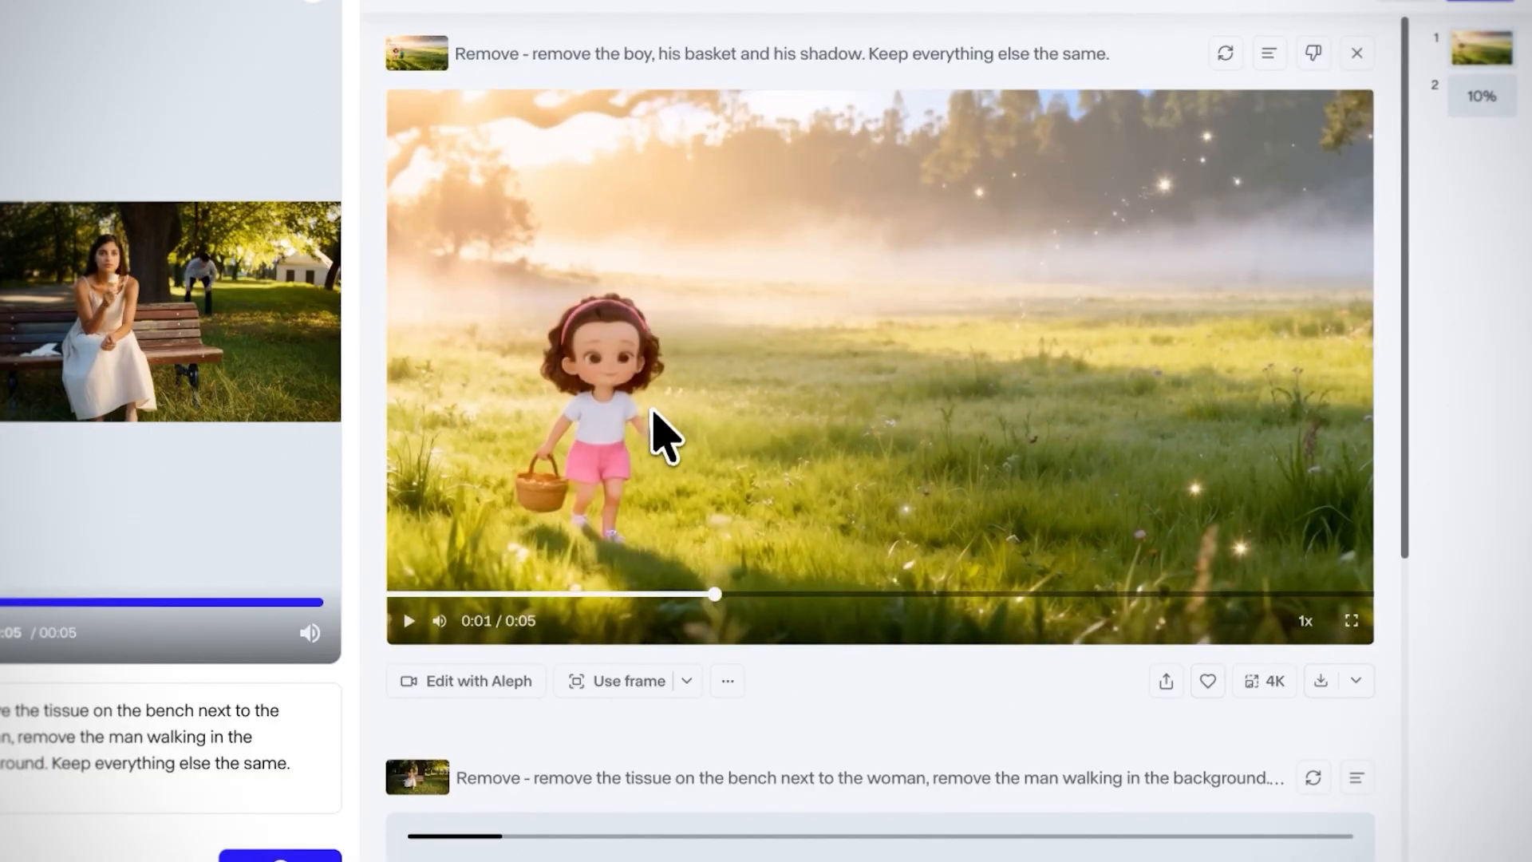
left_click(409, 622)
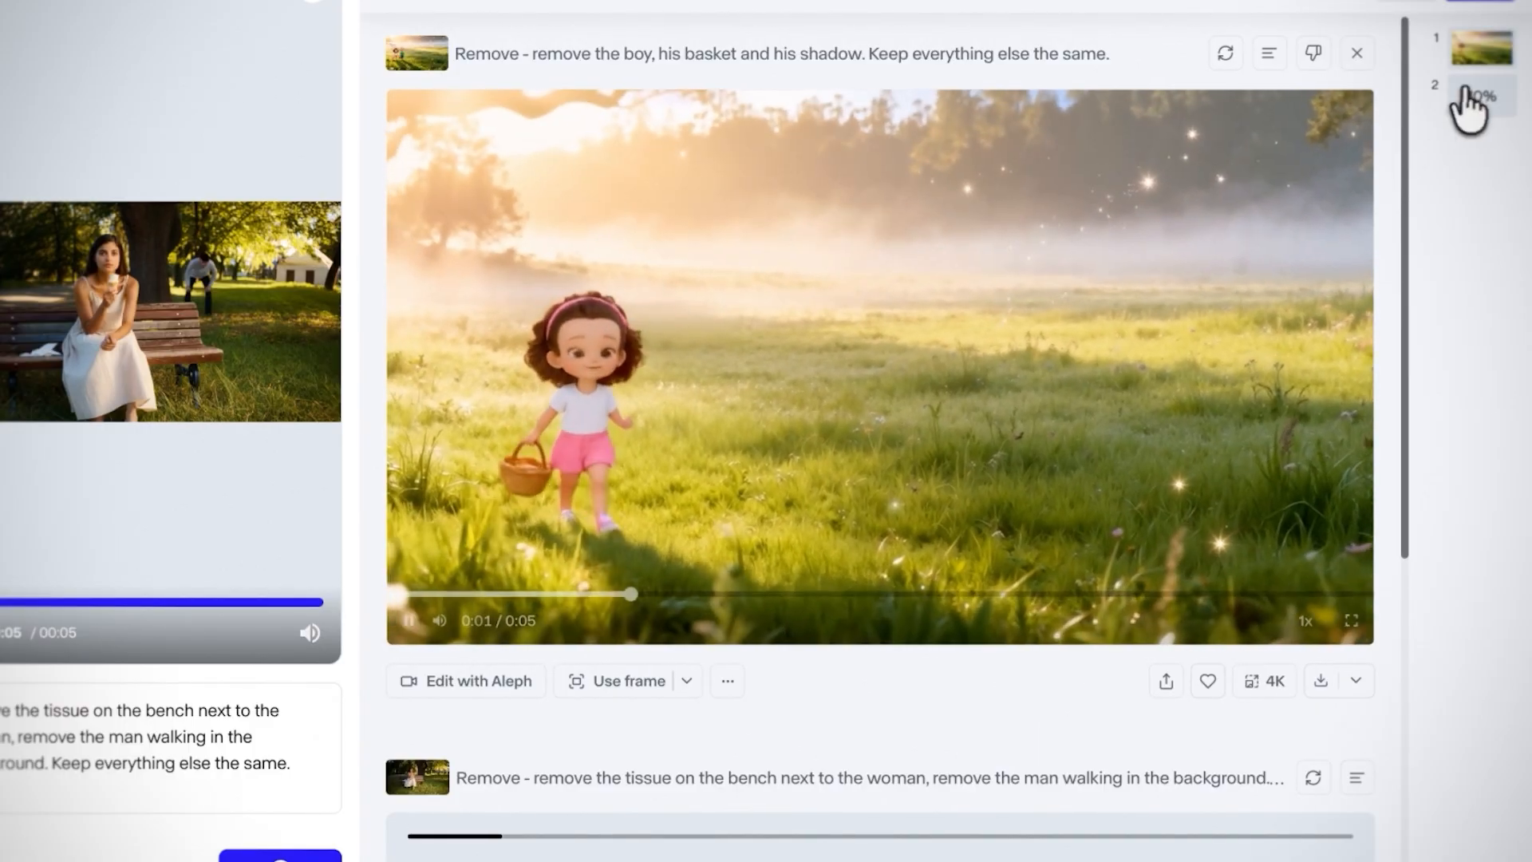
left_click(1467, 102)
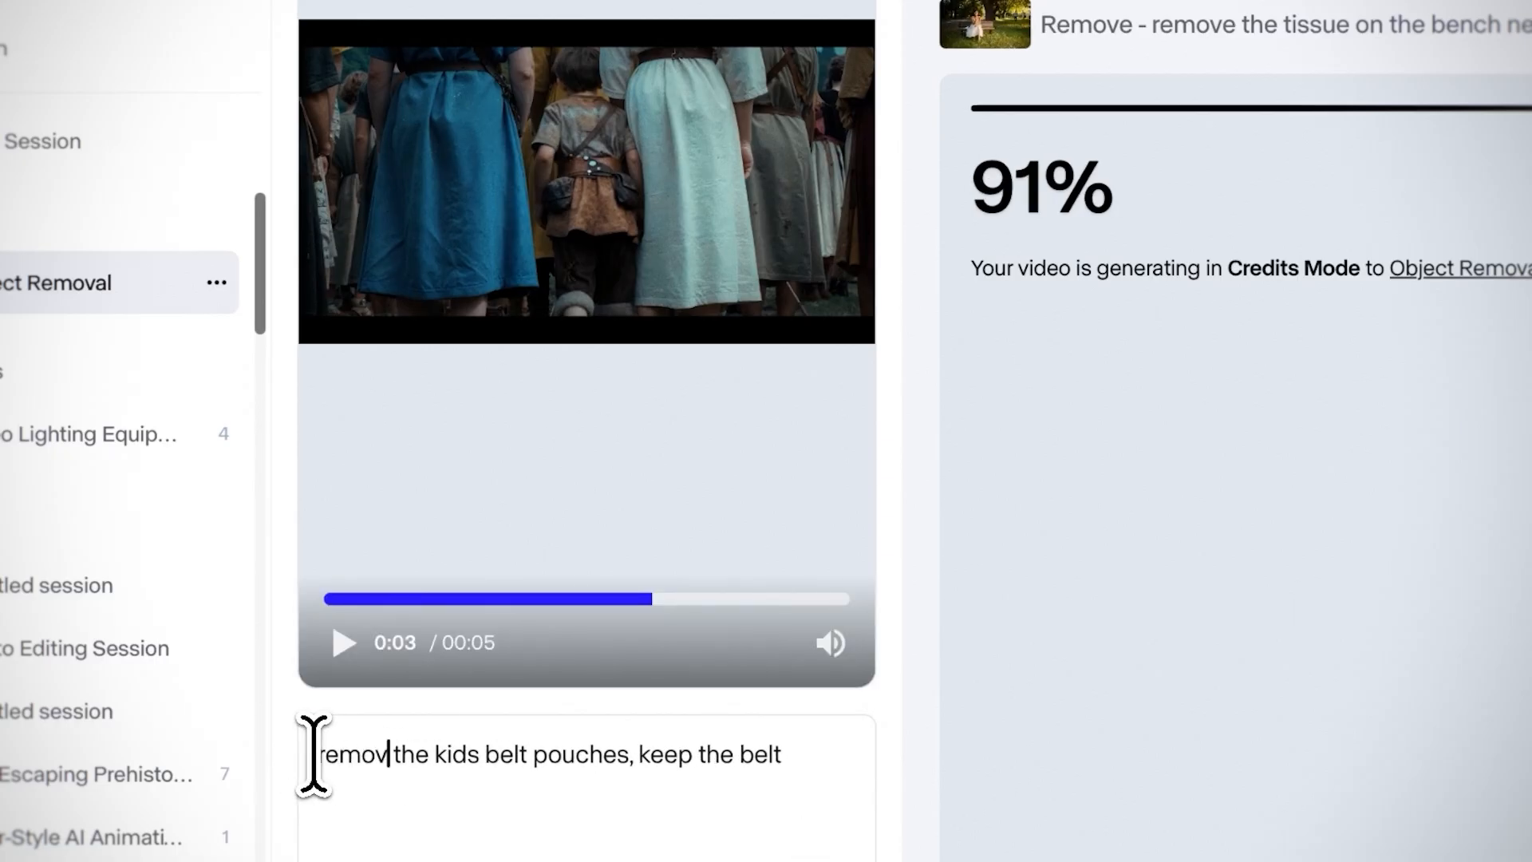
- Load the costumed crowd clip and generate it with the prompt "remove the kids belt pouches, keep the belt"
type(".")
left_click(786, 768)
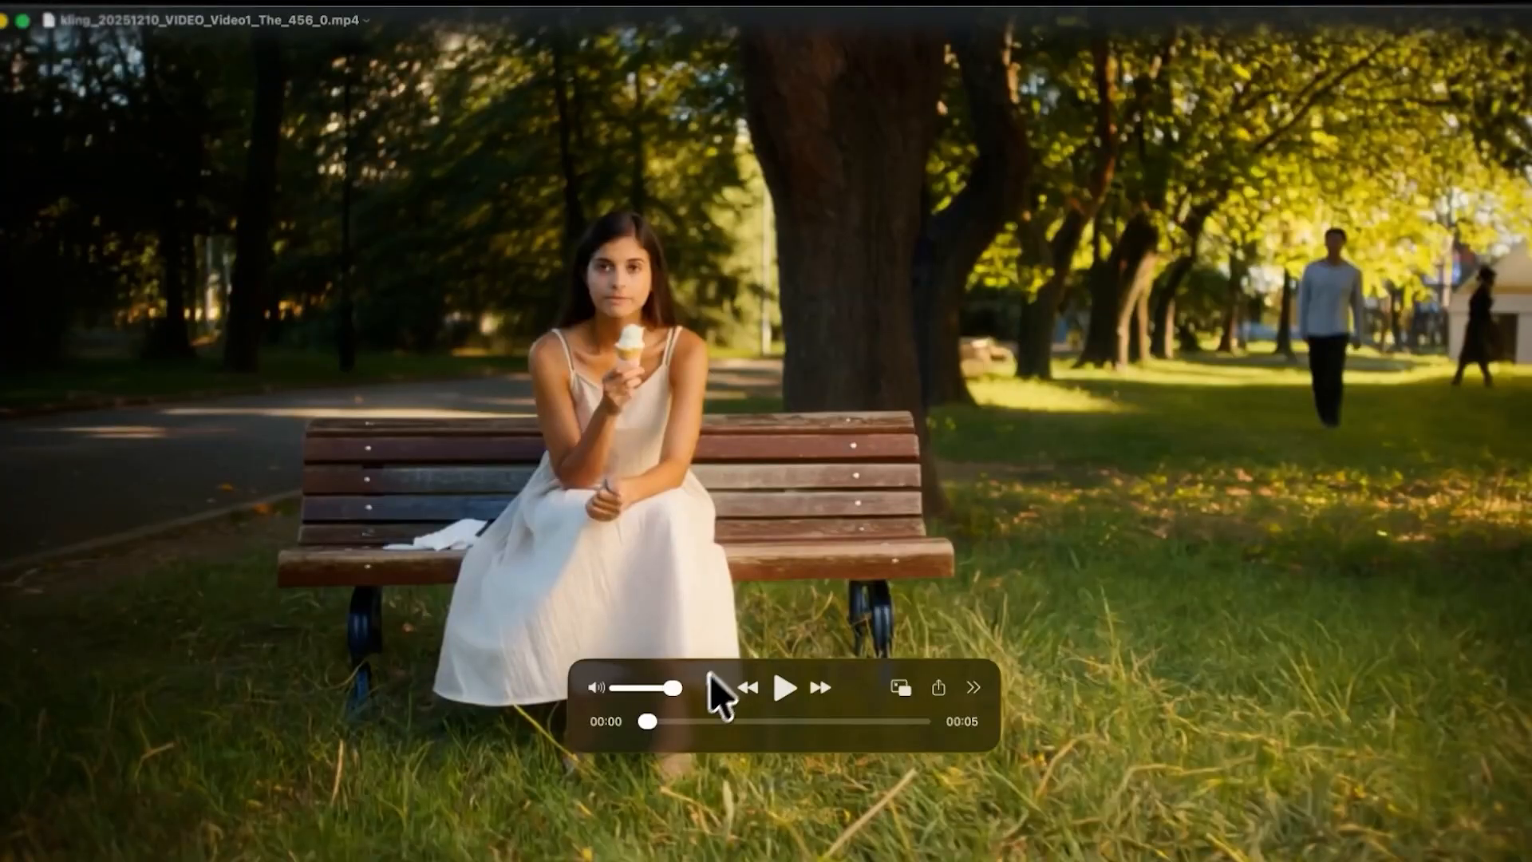
- Scrub through the source clip of the woman on the park bench, kling_20251210_VIDEO_Video1_The_456_0.mp4
left_click_drag(647, 720, 801, 752)
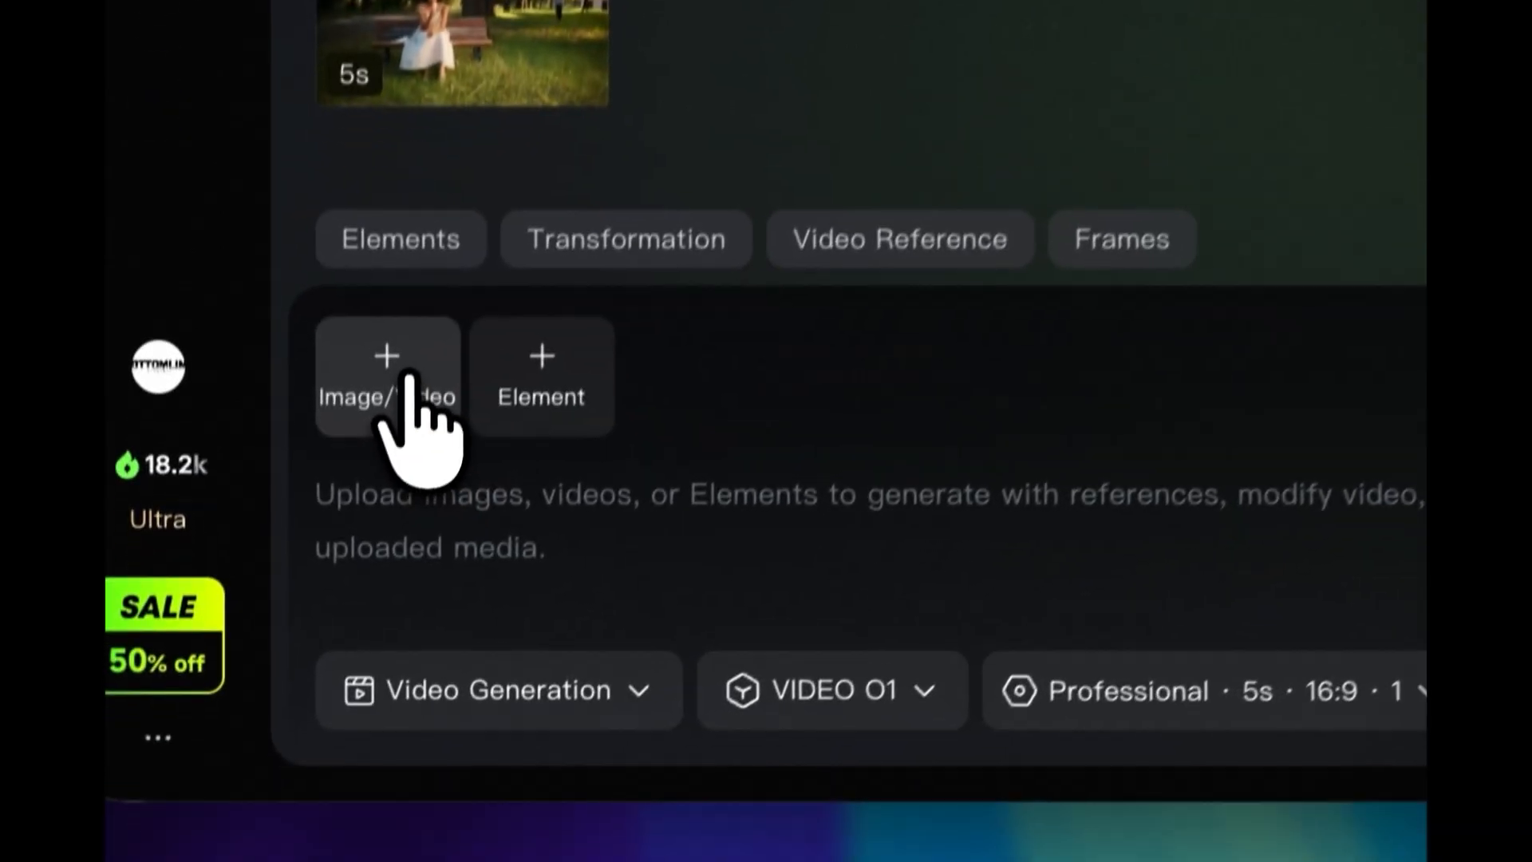
left_click(424, 383)
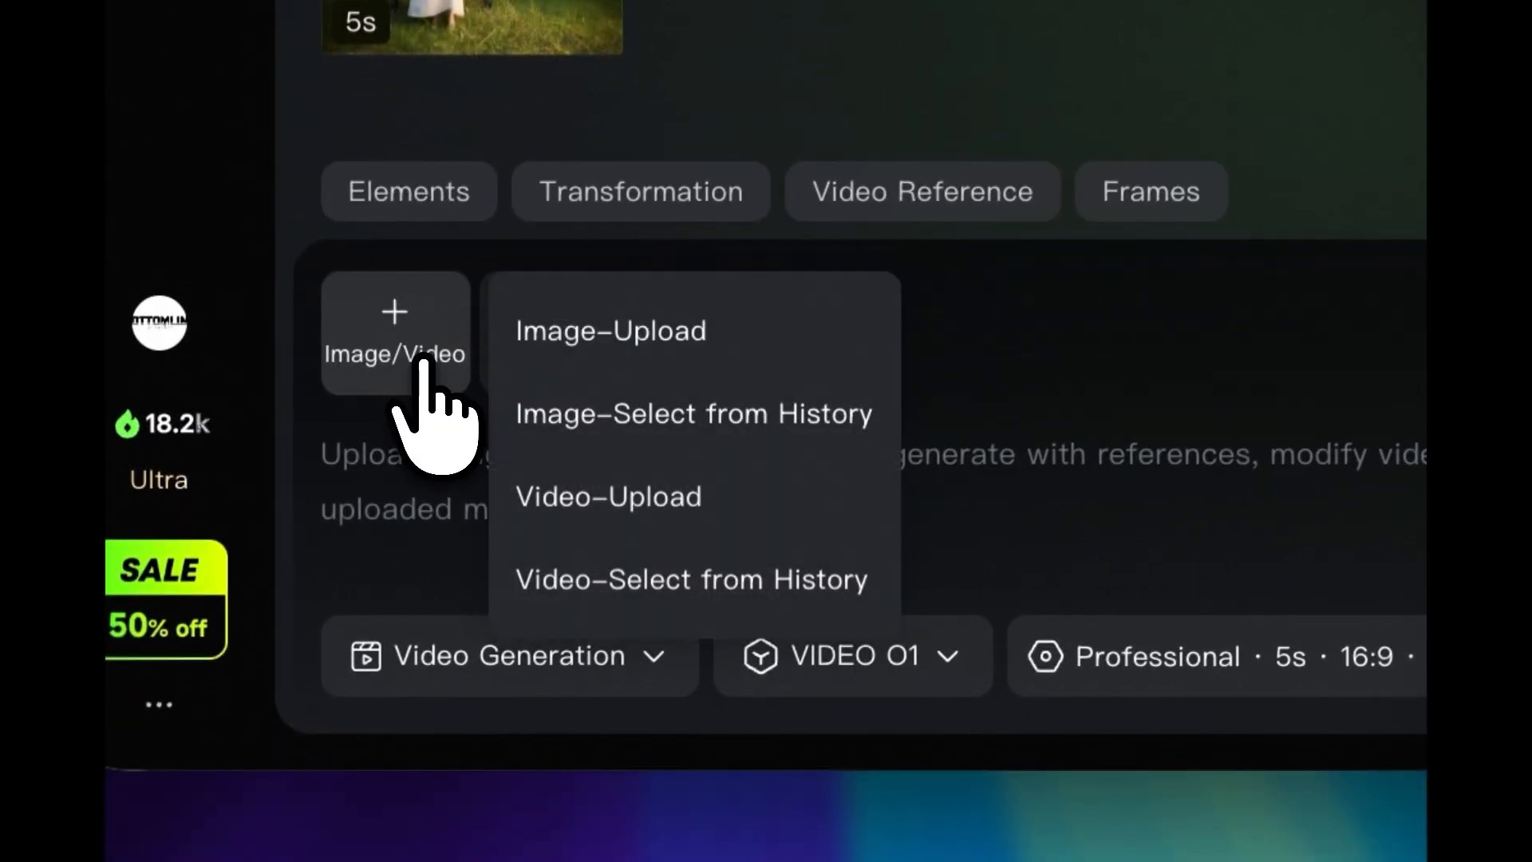
left_click(654, 498)
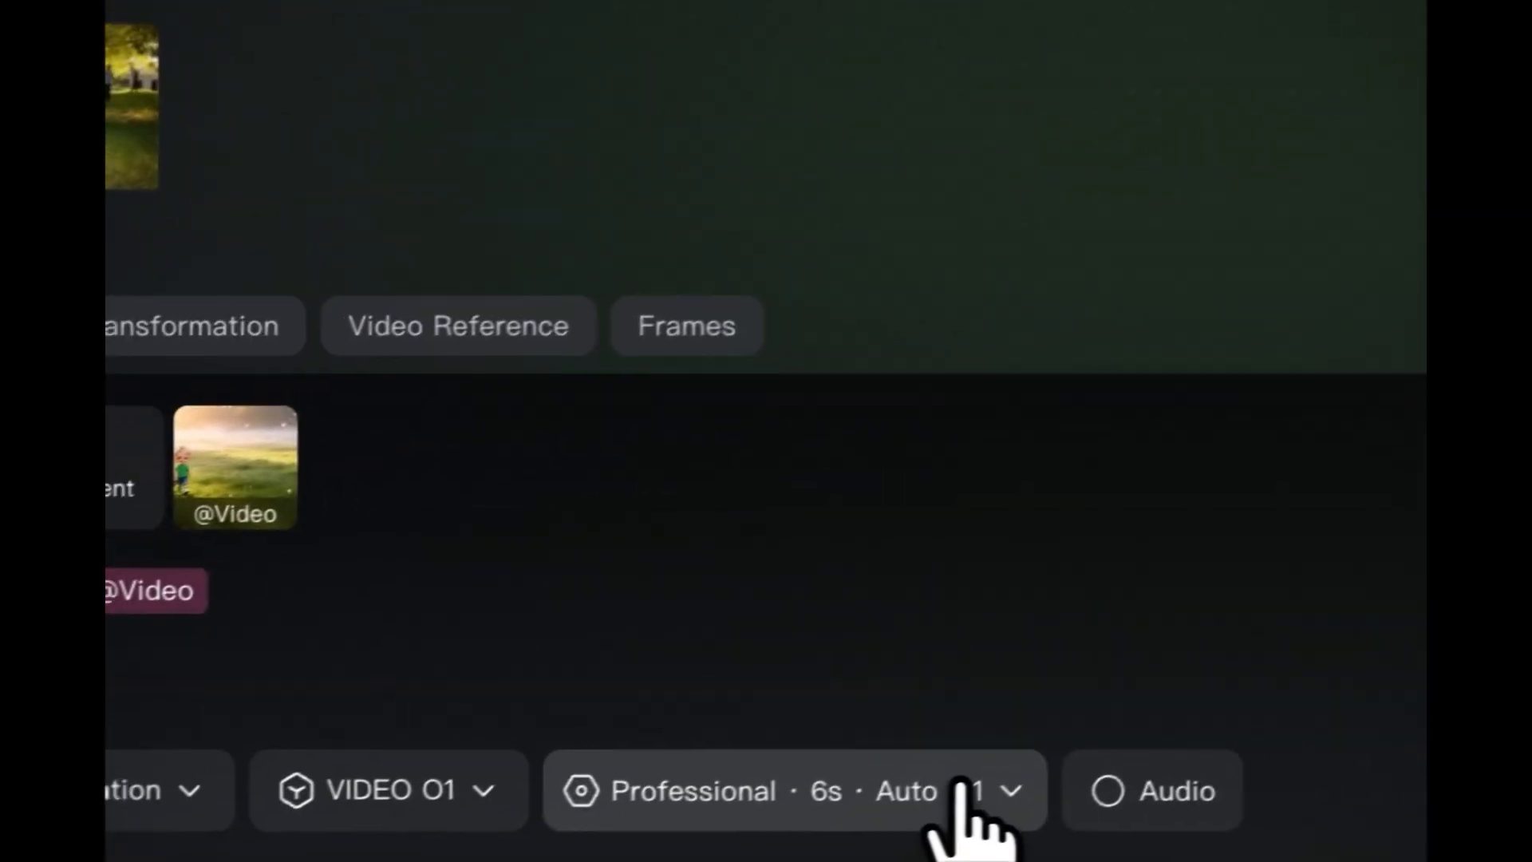
left_click(1416, 656)
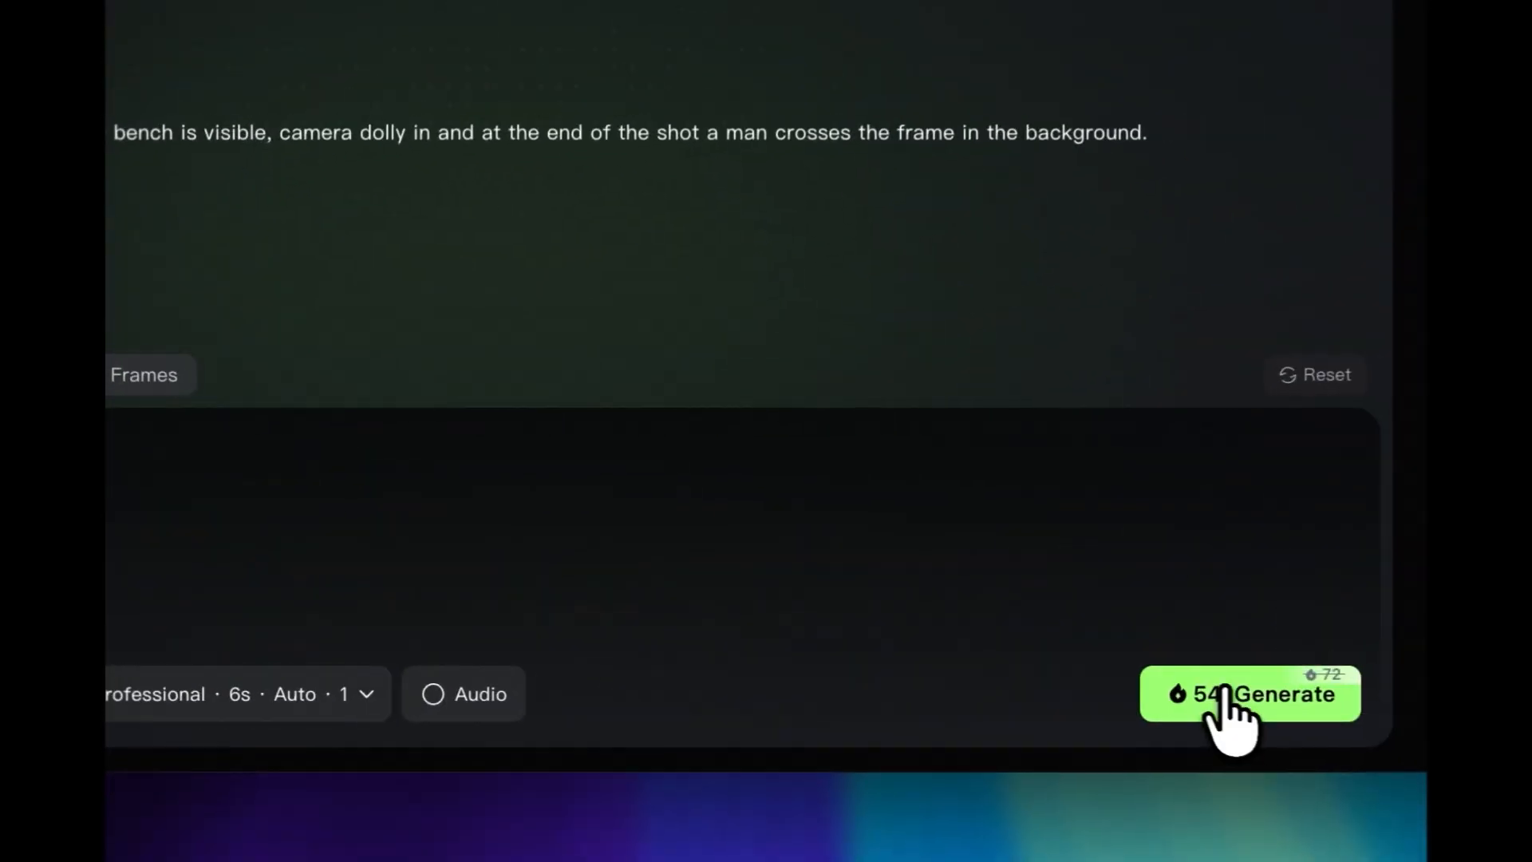
left_click(1214, 693)
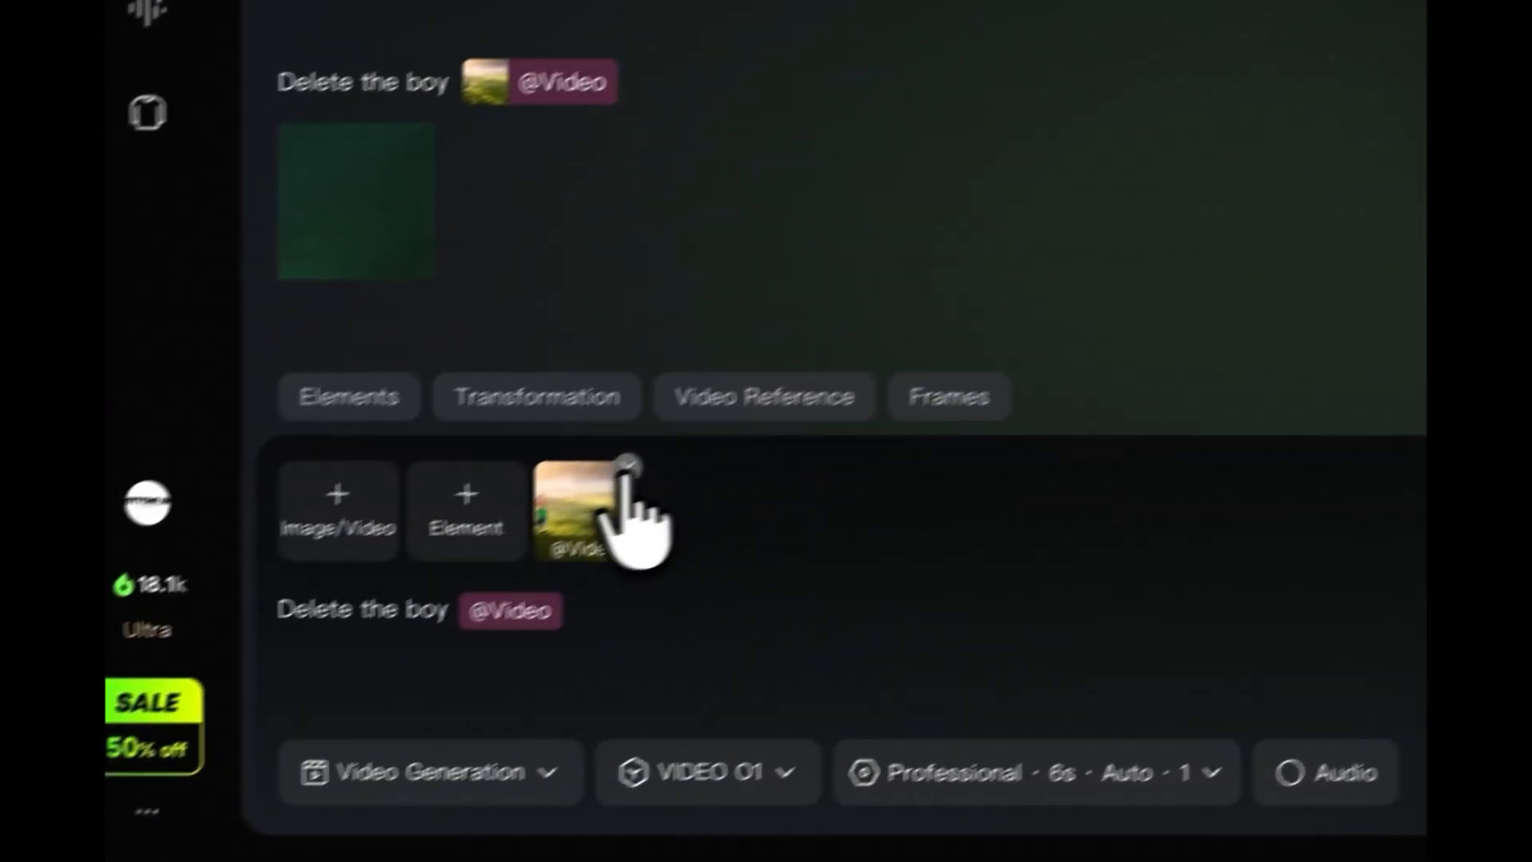
- Remove the meadow clip from the references and upload the costumed crowd video in its place
left_click(626, 465)
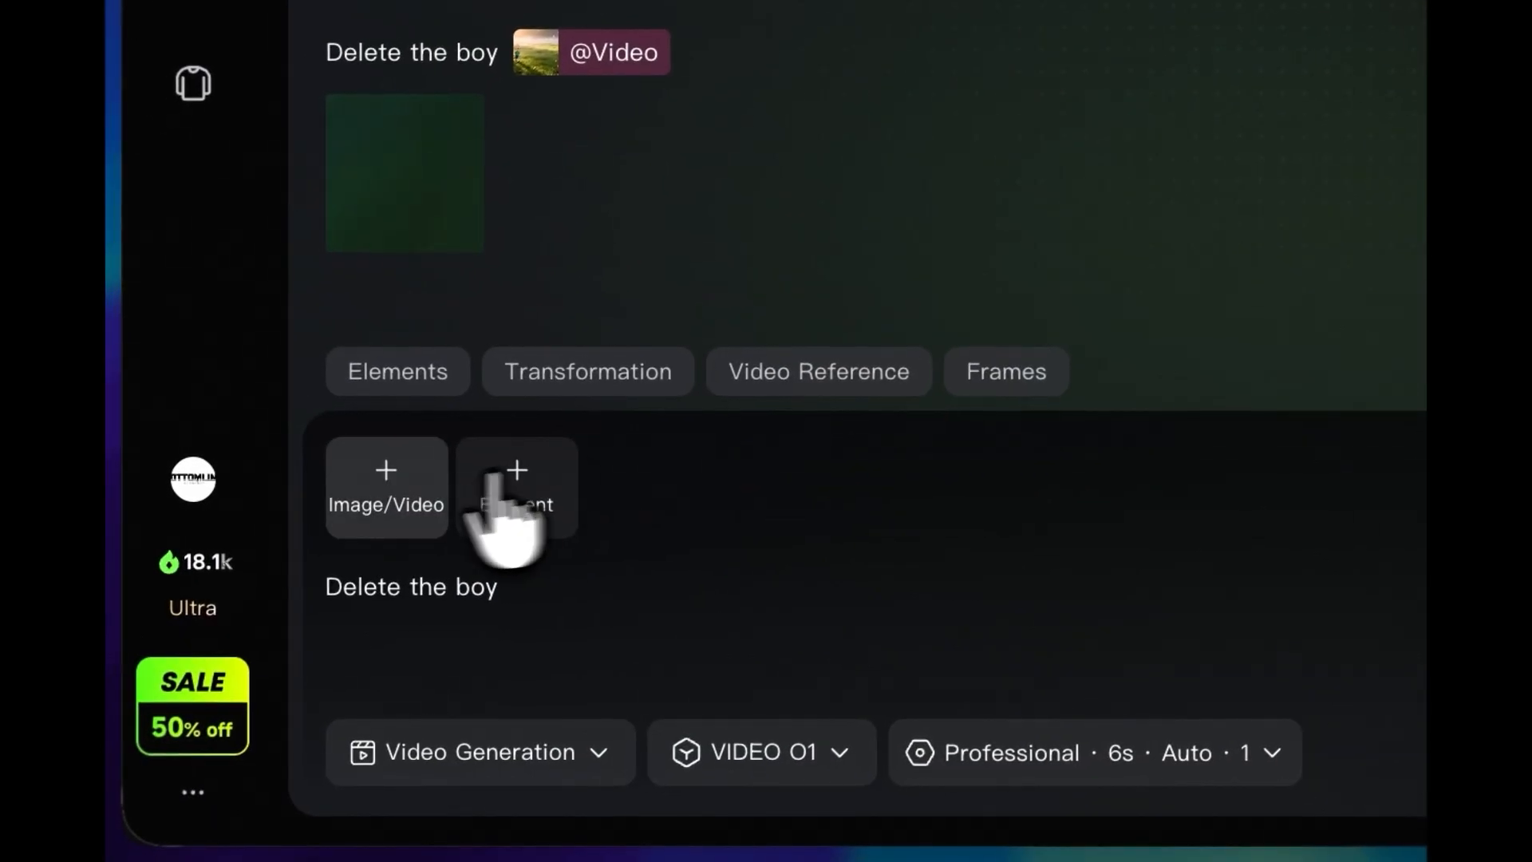
left_click(410, 482)
left_click(595, 619)
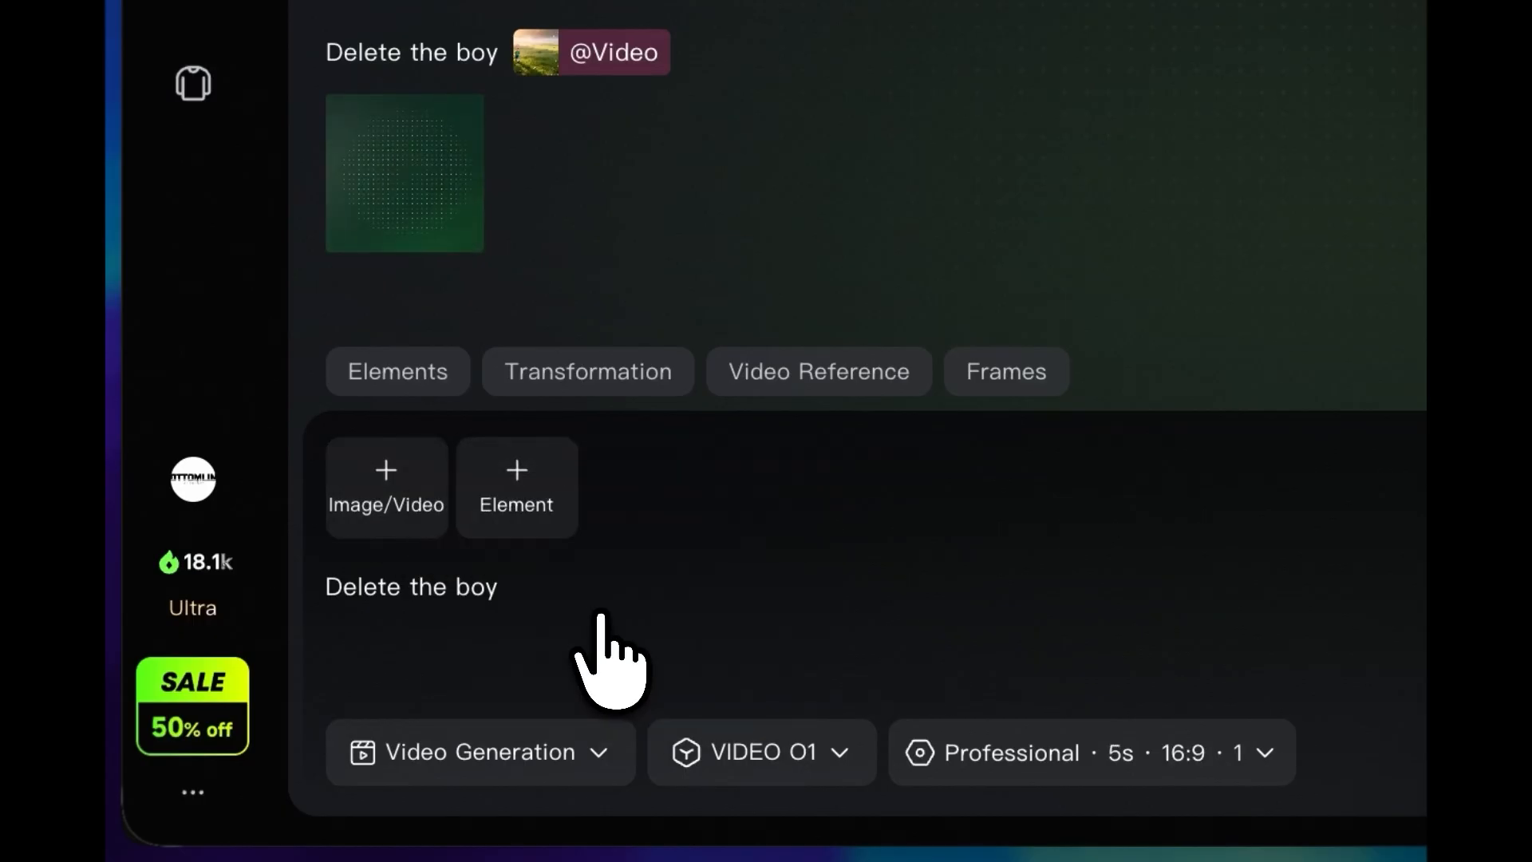
key("BackSpace")
key("BackSpace")
key("BackSpace")
key("BackSpace")
key("BackSpace")
key("BackSpace")
key("BackSpace")
key("BackSpace")
key("BackSpace")
key("BackSpace")
key("BackSpace")
key("BackSpace")
key("BackSpace")
key("BackSpace")
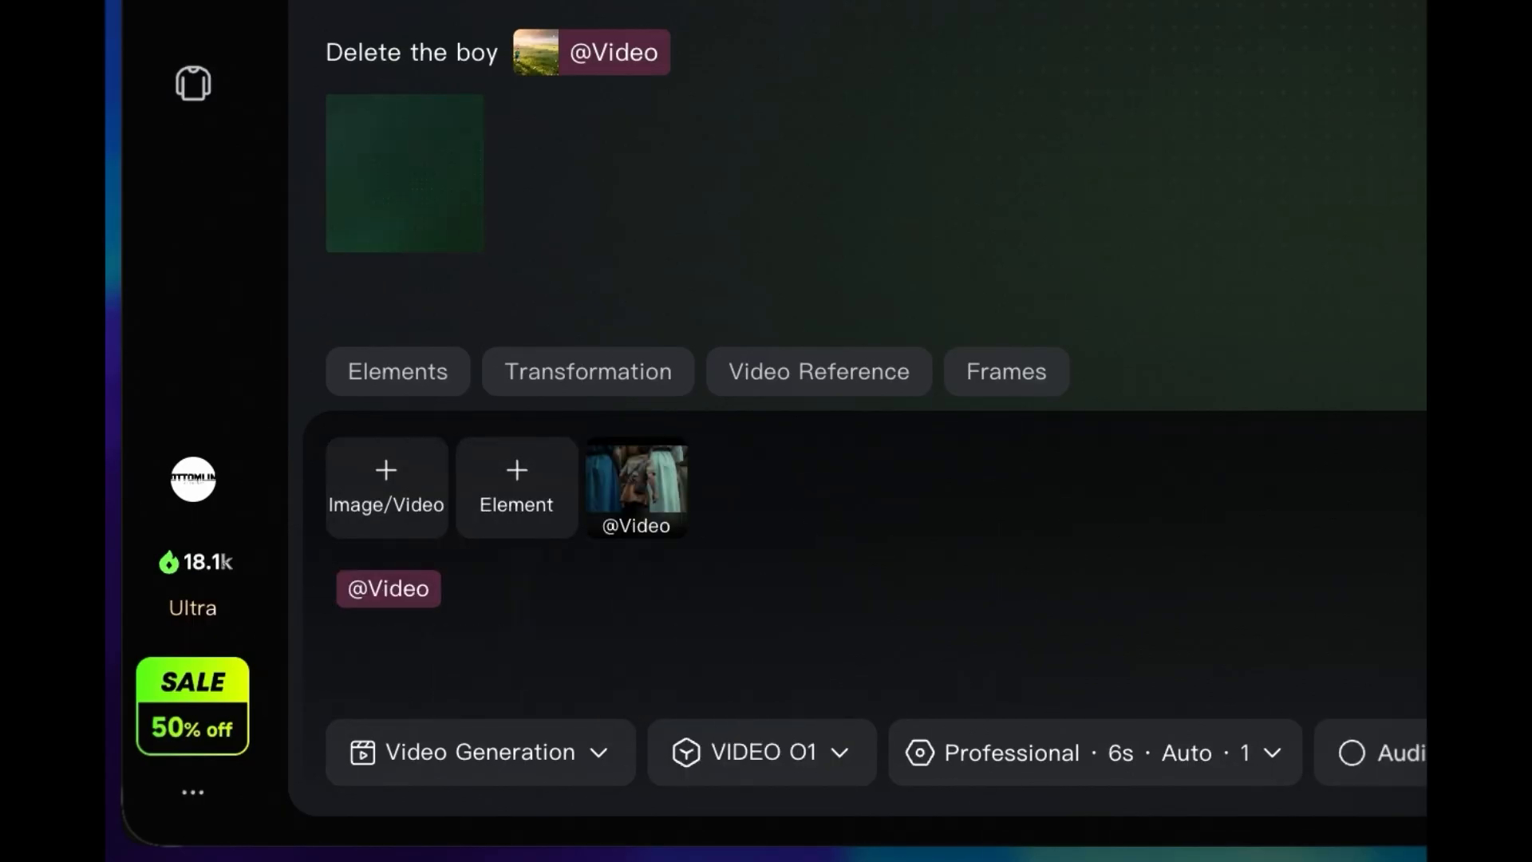
type("delete the kids belt pouches, keep the belt")
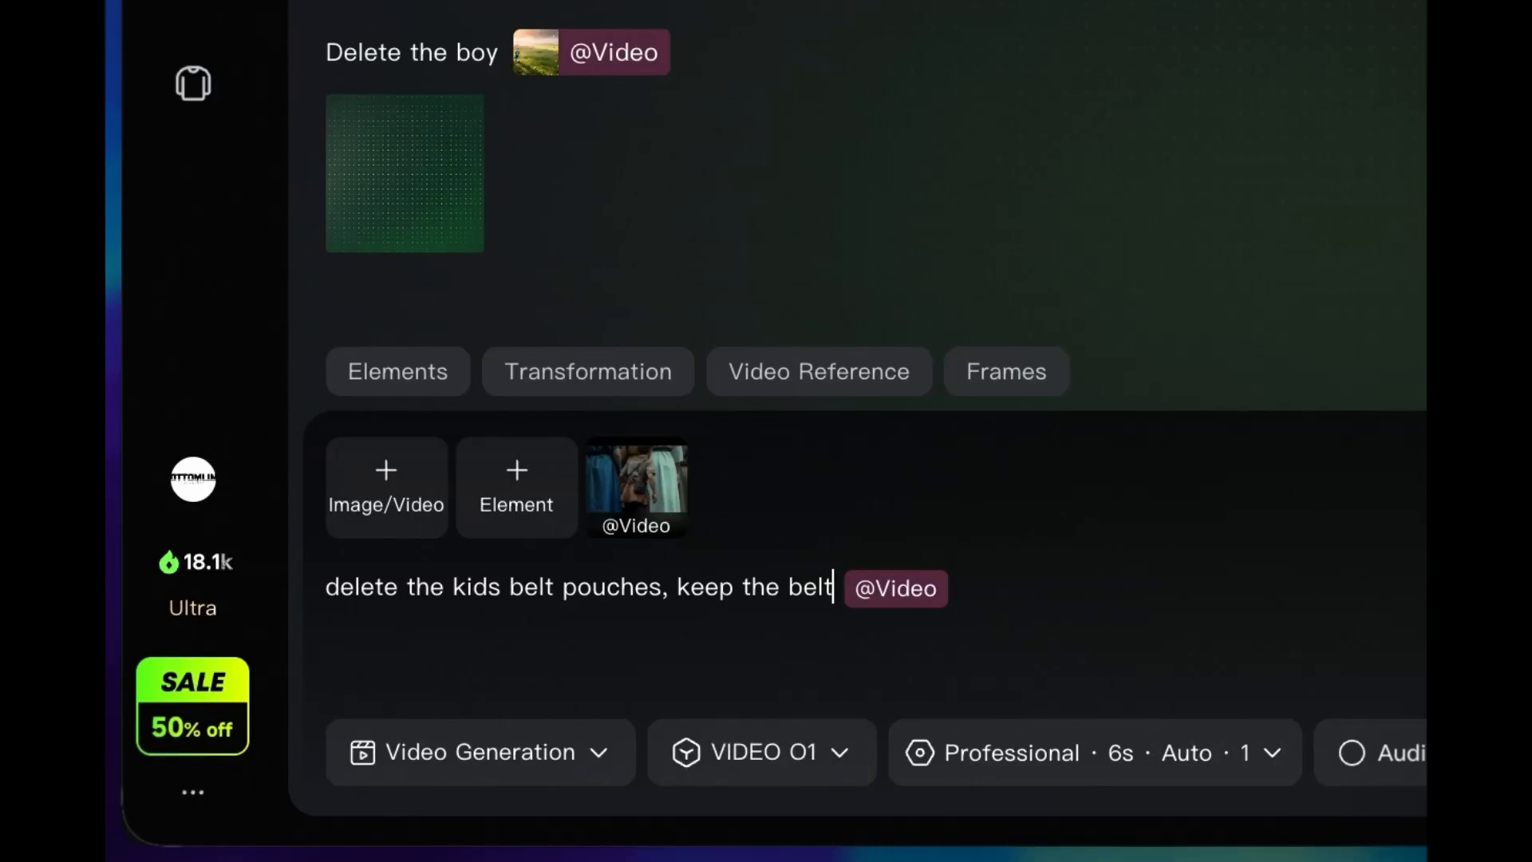
- Check the mode, duration, ratio and output settings for the costumed crowd clip and generate the video
left_click(1214, 750)
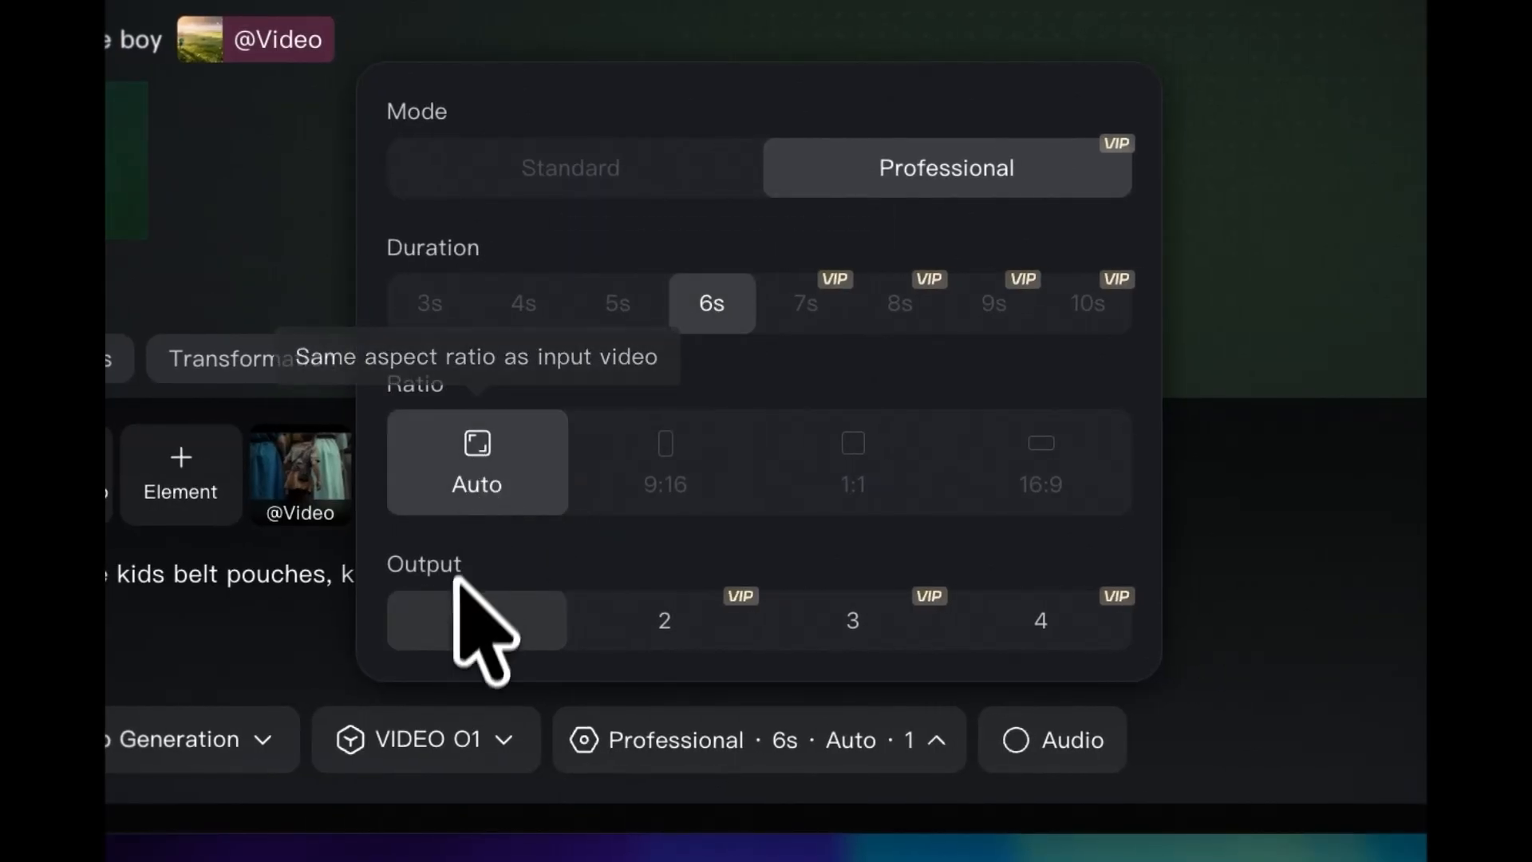
left_click(1313, 638)
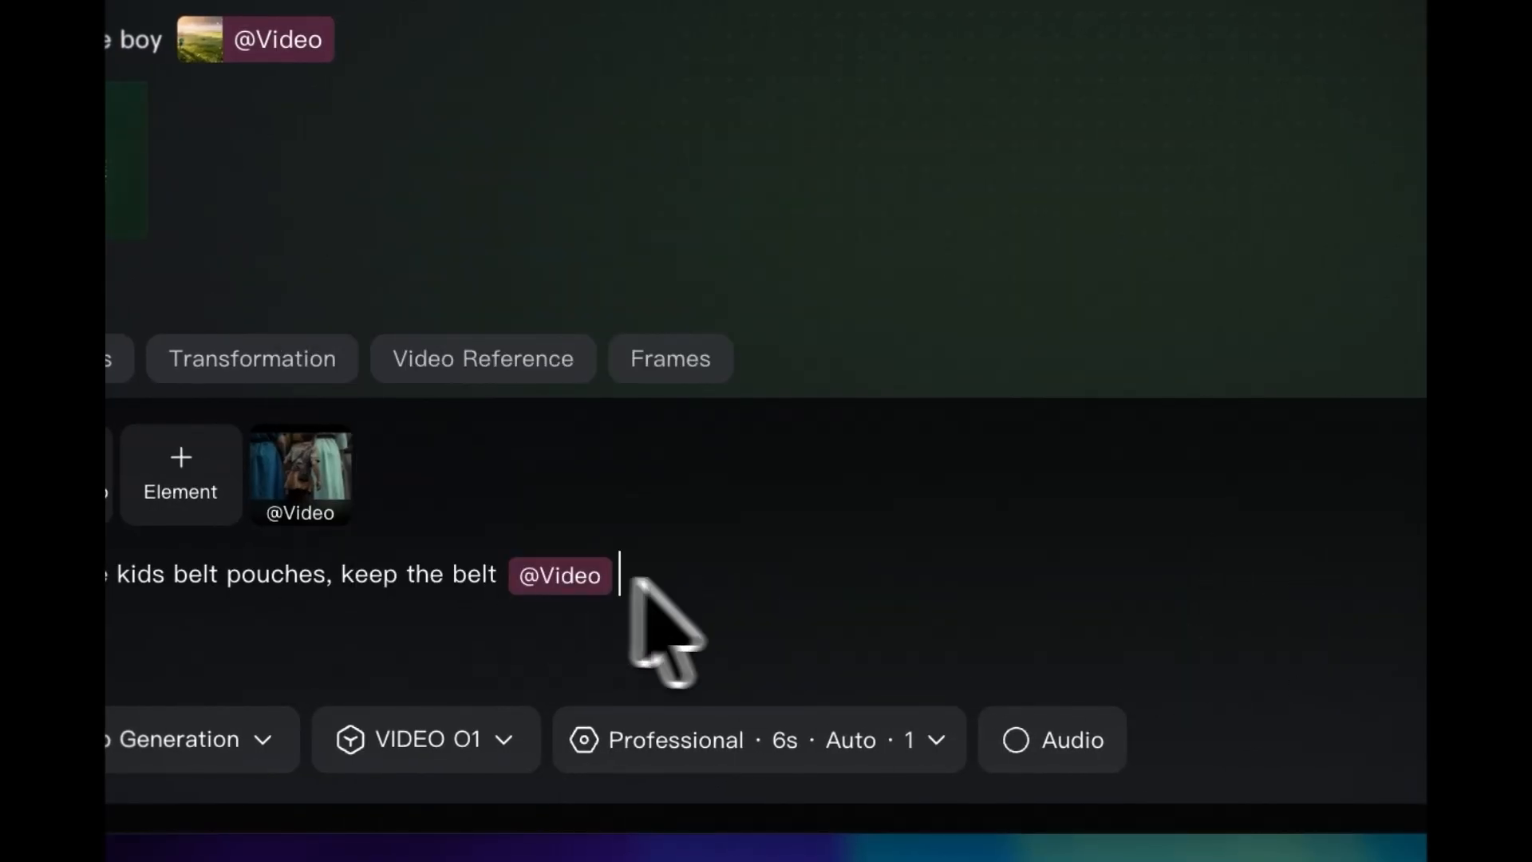
left_click(1264, 738)
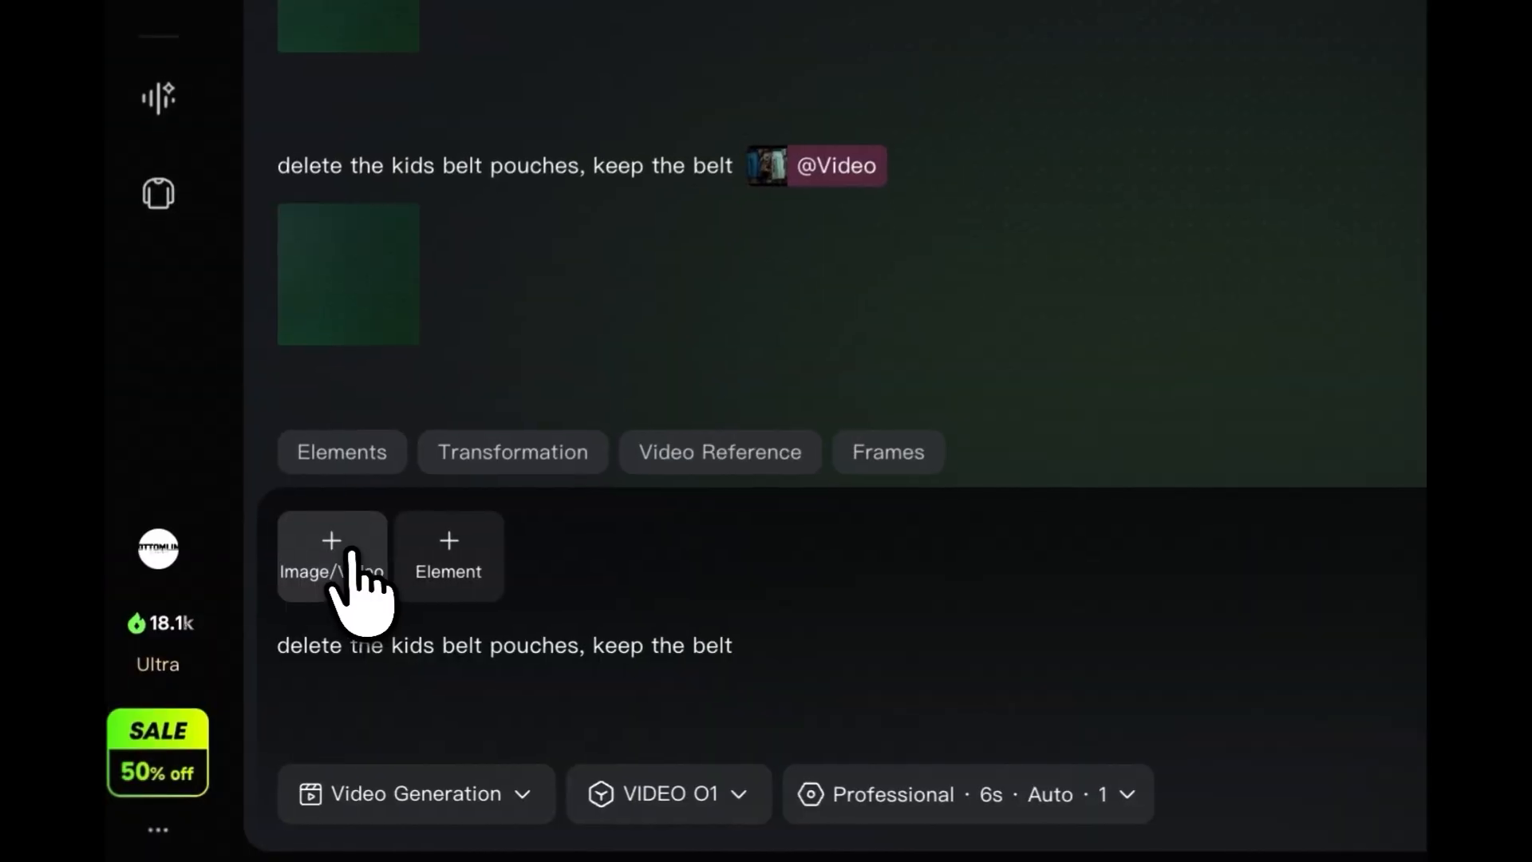
left_click(349, 554)
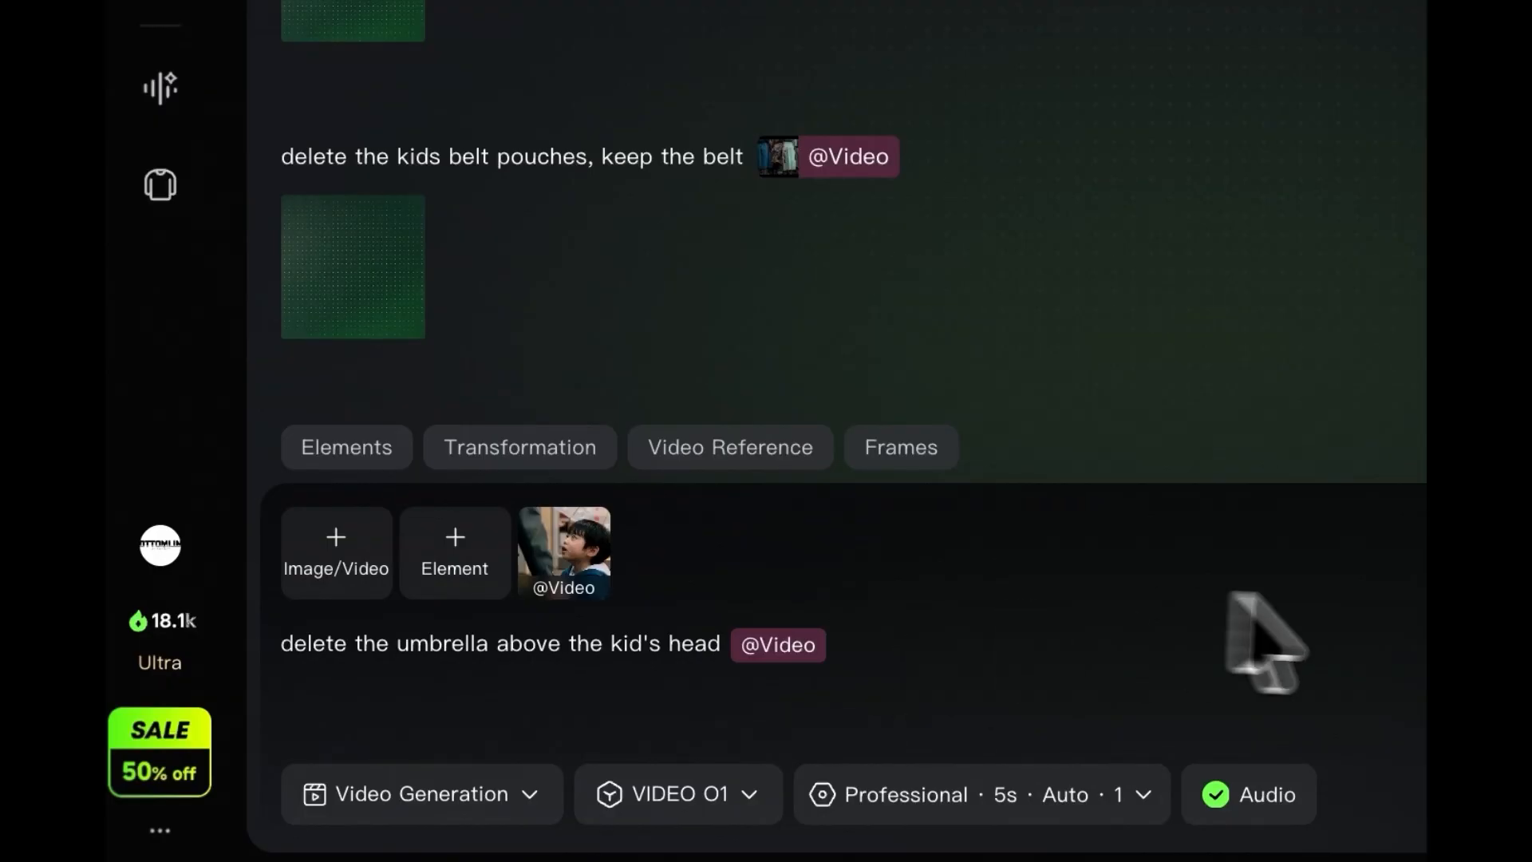
left_click(1045, 798)
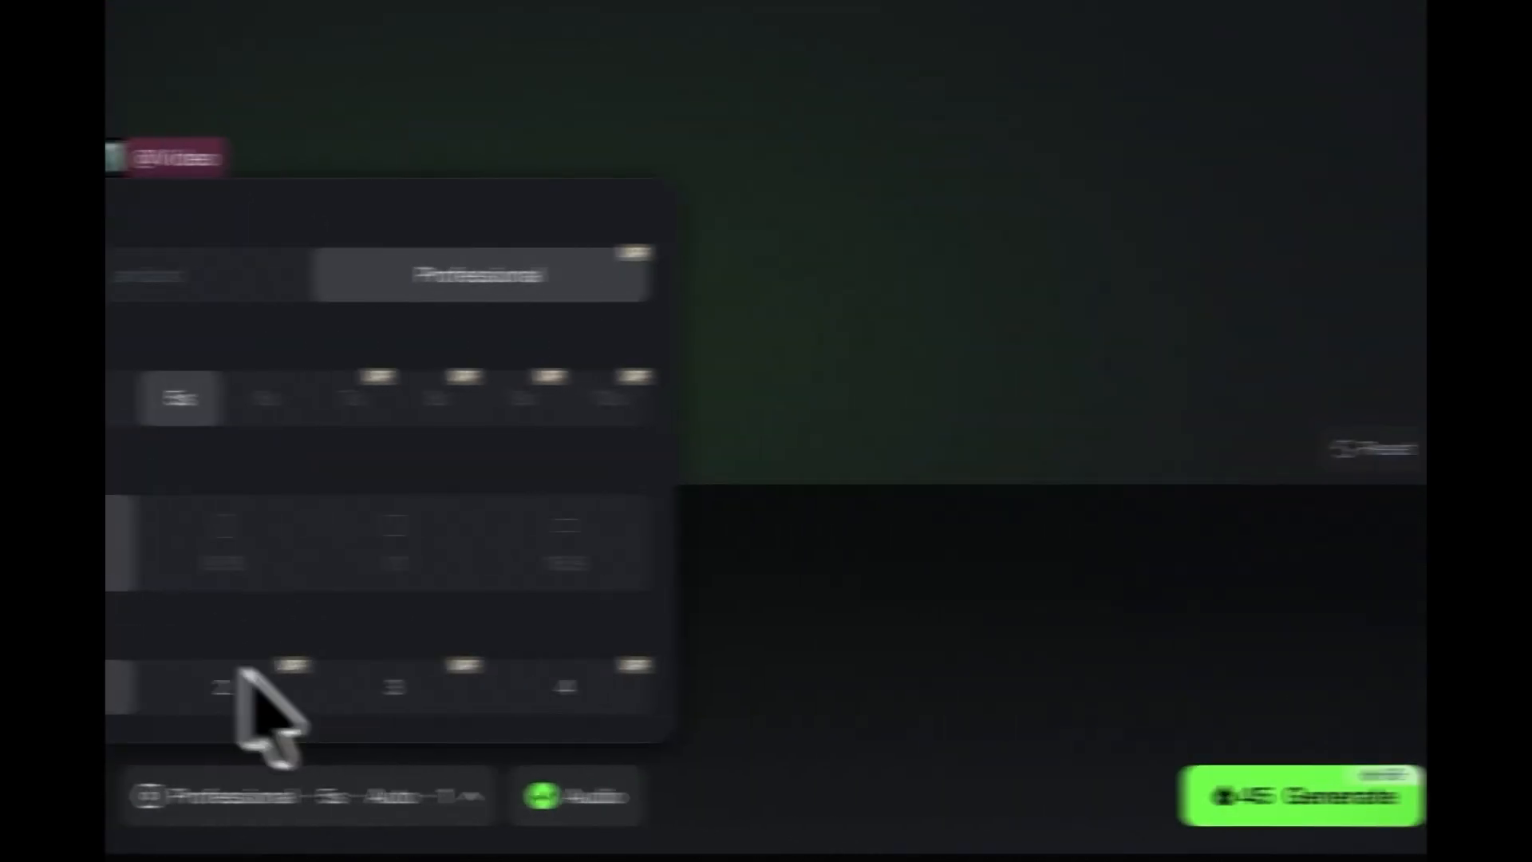
left_click(730, 643)
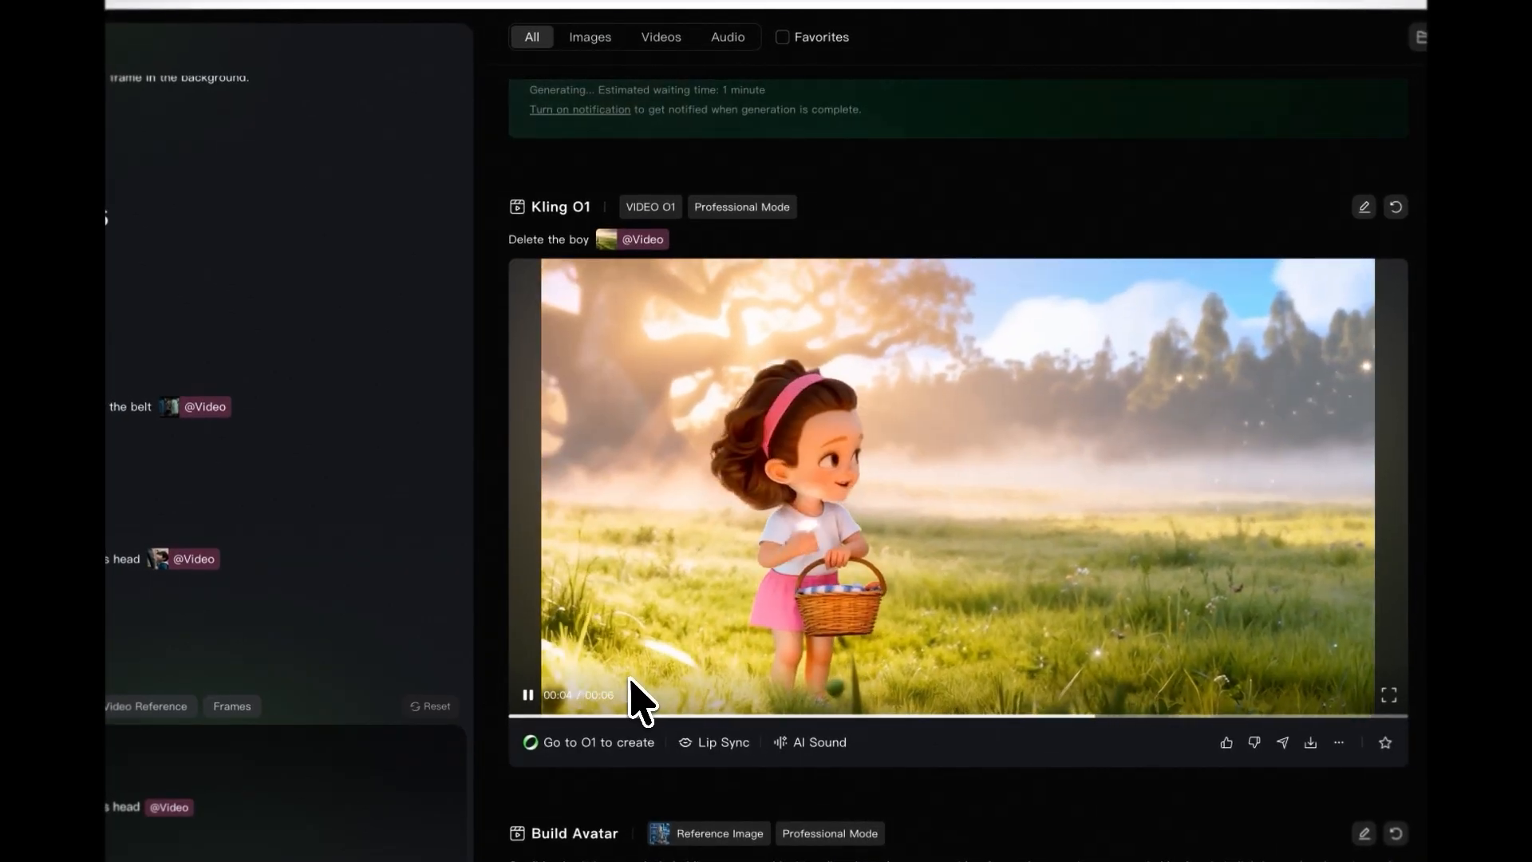
- Open and play the generated clips for the boy, belt pouch and umbrella removals
left_click(1166, 501)
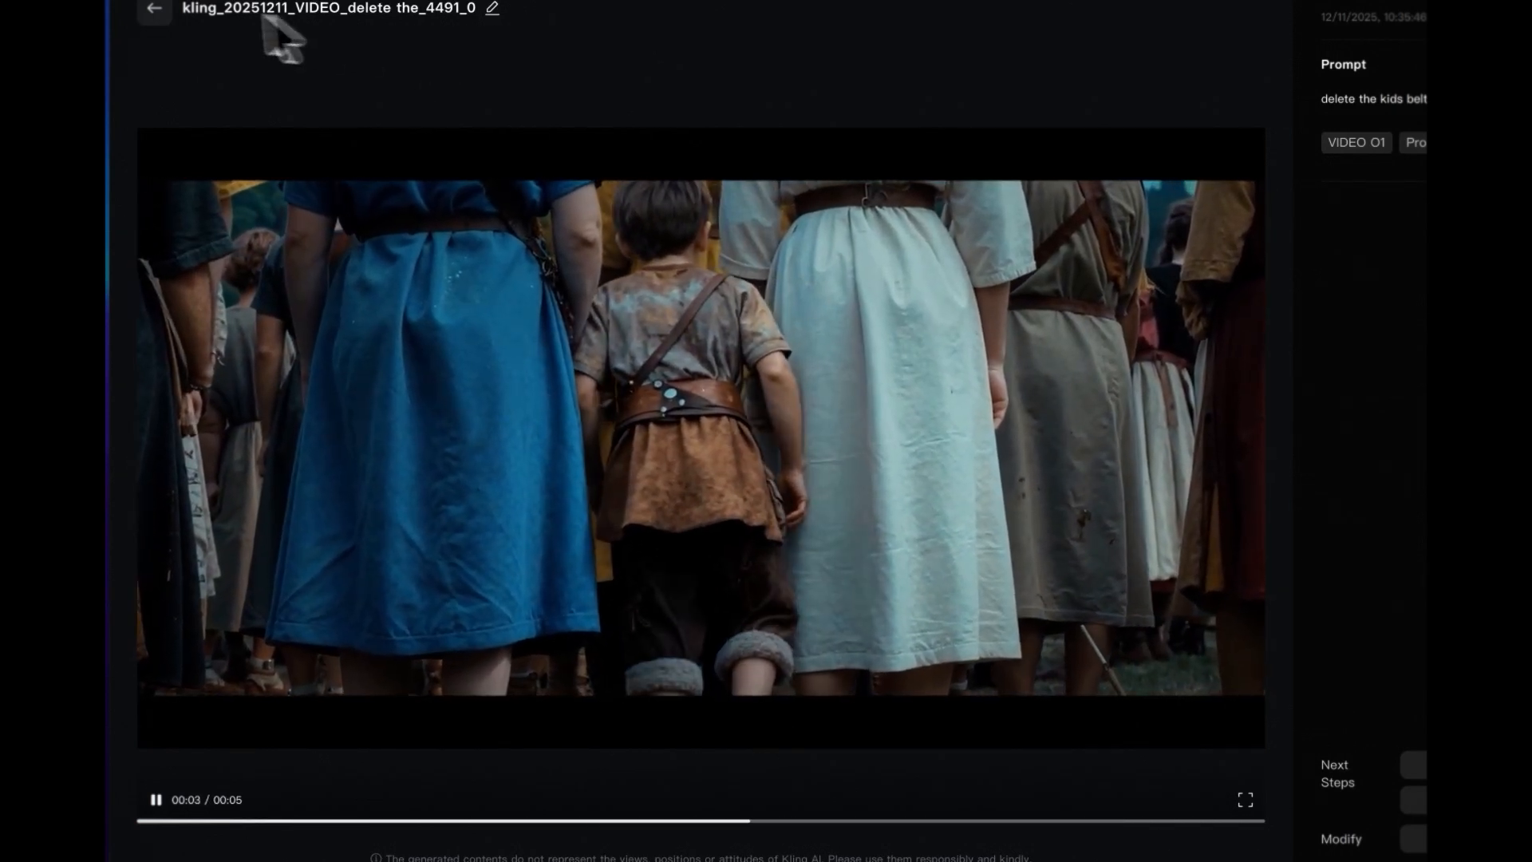
left_click(158, 9)
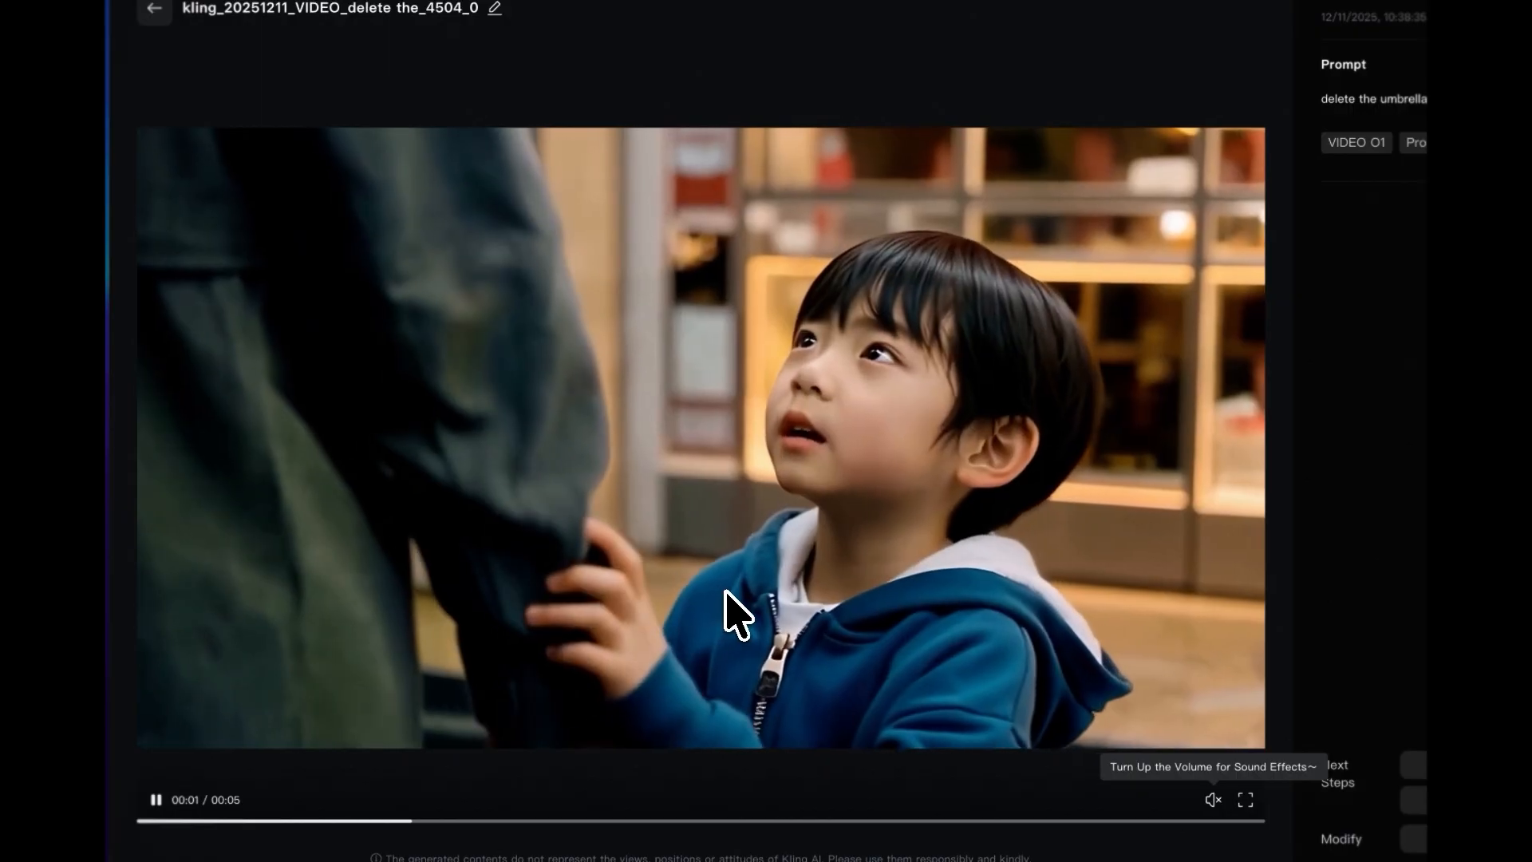